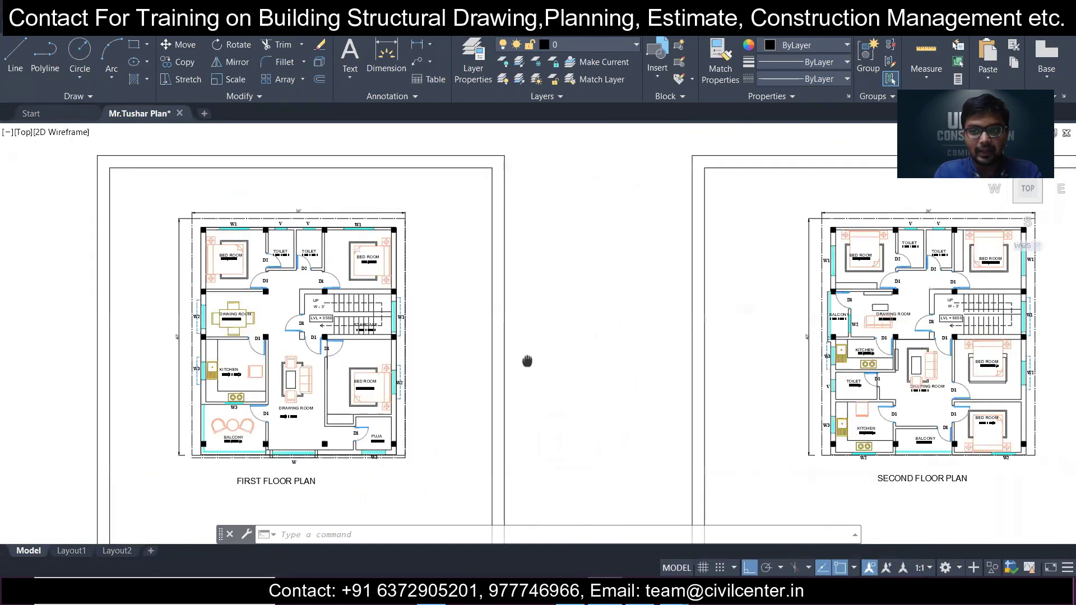
- Examine the ground, first and second floor plan sheets and their room layouts
{"action": "scroll", "coordinate": [835, 339], "scroll_direction": "up", "scroll_amount": 5}
{"action": "scroll", "coordinate": [699, 324], "scroll_direction": "down", "scroll_amount": 2}
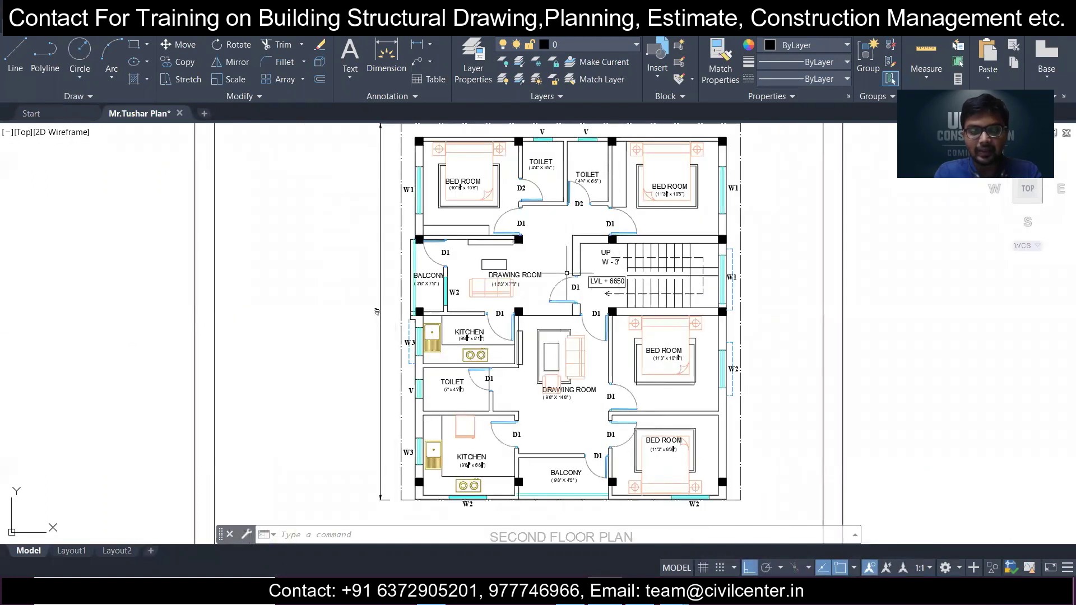
{"action": "scroll", "coordinate": [568, 272], "scroll_direction": "down", "scroll_amount": 2}
{"action": "middle_click_drag", "start_coordinate": [506, 288], "coordinate": [576, 313]}
{"action": "middle_click_drag", "start_coordinate": [469, 330], "coordinate": [712, 330]}
{"action": "middle_click_drag", "start_coordinate": [400, 349], "coordinate": [763, 325]}
{"action": "middle_click_drag", "start_coordinate": [331, 330], "coordinate": [576, 331]}
{"action": "middle_click_drag", "start_coordinate": [193, 412], "coordinate": [312, 429]}
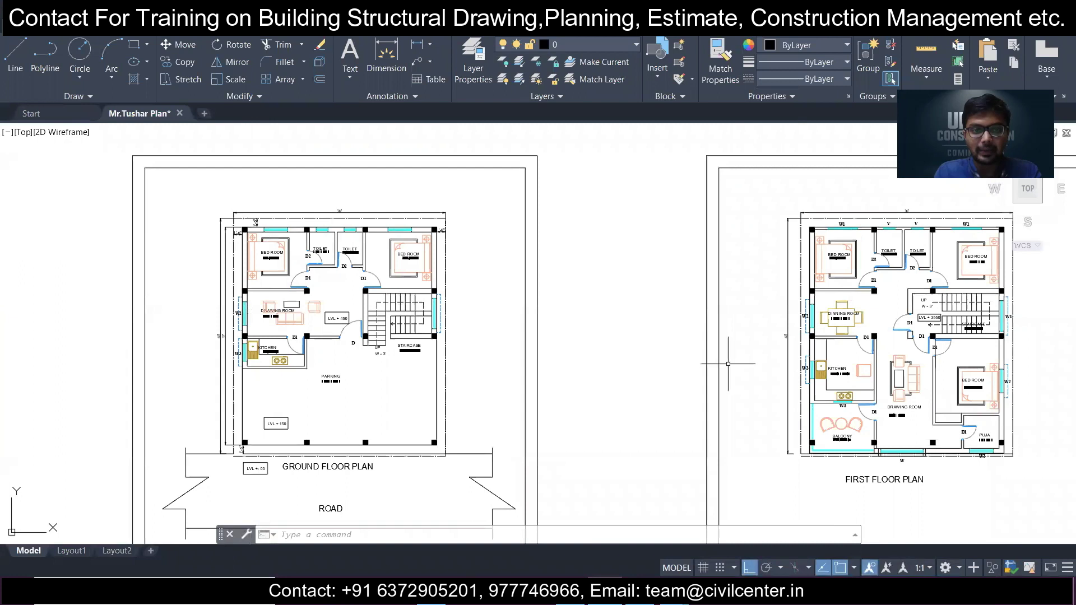
{"action": "middle_click_drag", "start_coordinate": [715, 359], "coordinate": [293, 273]}
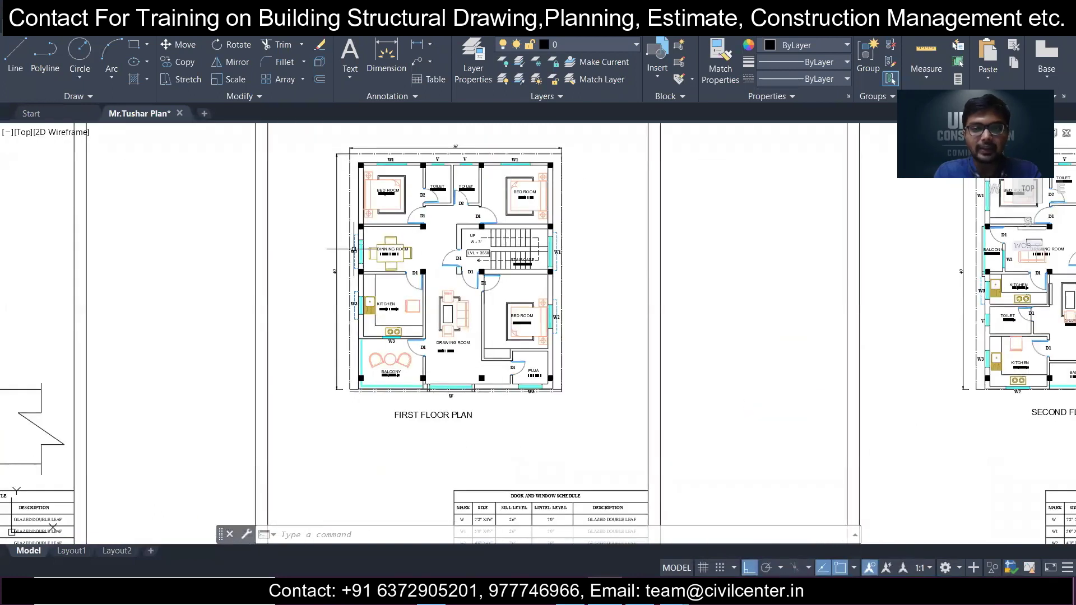
{"action": "mouse_move", "coordinate": [576, 352]}
{"action": "middle_mouse_down"}
{"action": "mouse_move", "coordinate": [489, 377]}
{"action": "mouse_move", "coordinate": [259, 382]}
{"action": "middle_mouse_up"}
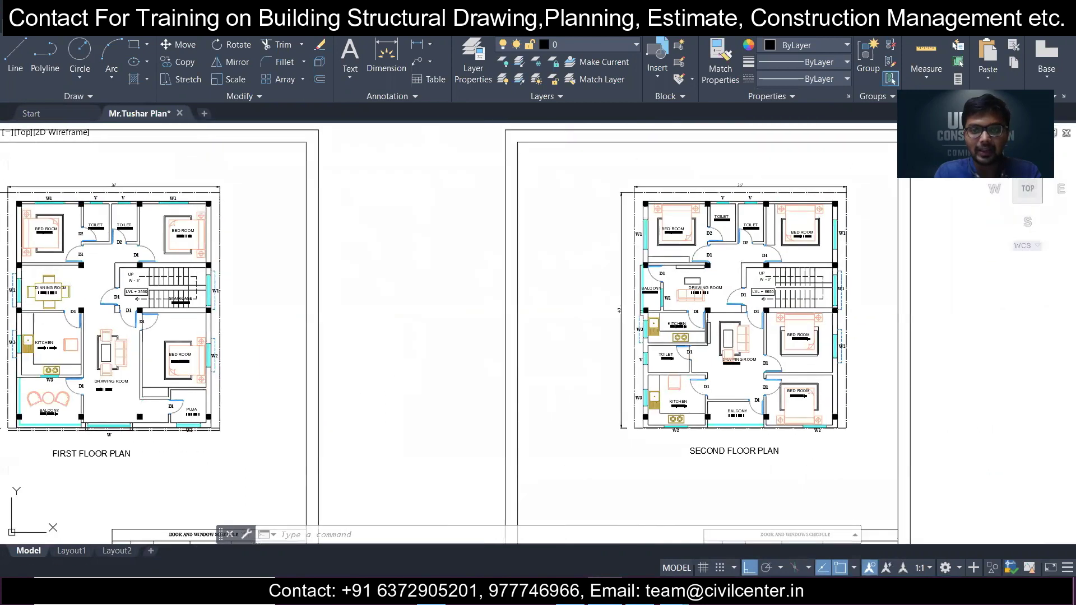
{"action": "middle_click_drag", "start_coordinate": [898, 383], "coordinate": [537, 405]}
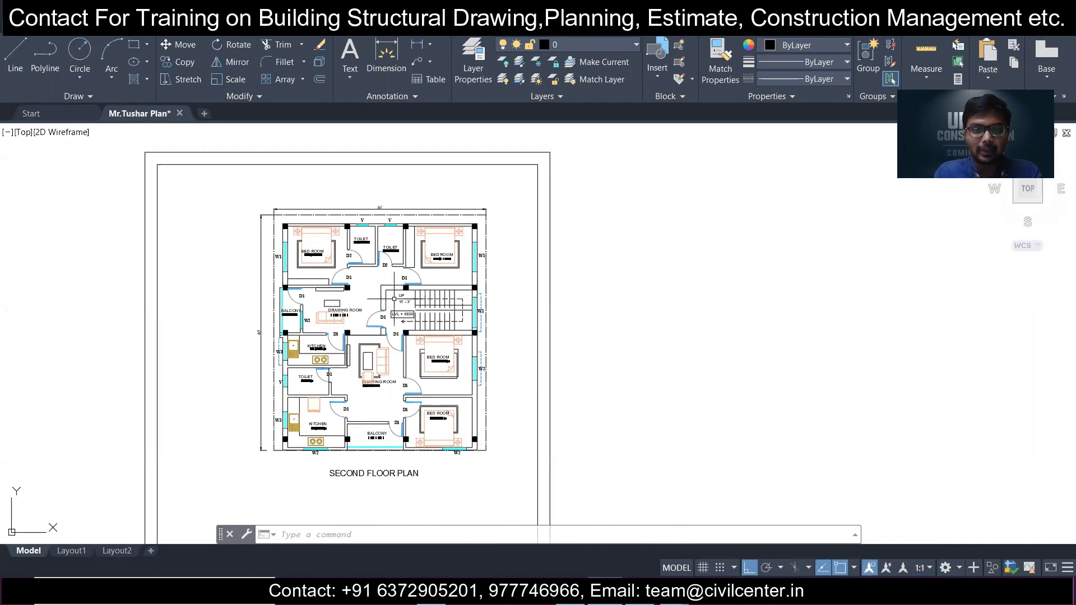
{"action": "scroll", "coordinate": [378, 308], "scroll_direction": "down", "scroll_amount": 2}
{"action": "middle_click_drag", "start_coordinate": [314, 314], "coordinate": [545, 330]}
{"action": "scroll", "coordinate": [268, 349], "scroll_direction": "up", "scroll_amount": 2}
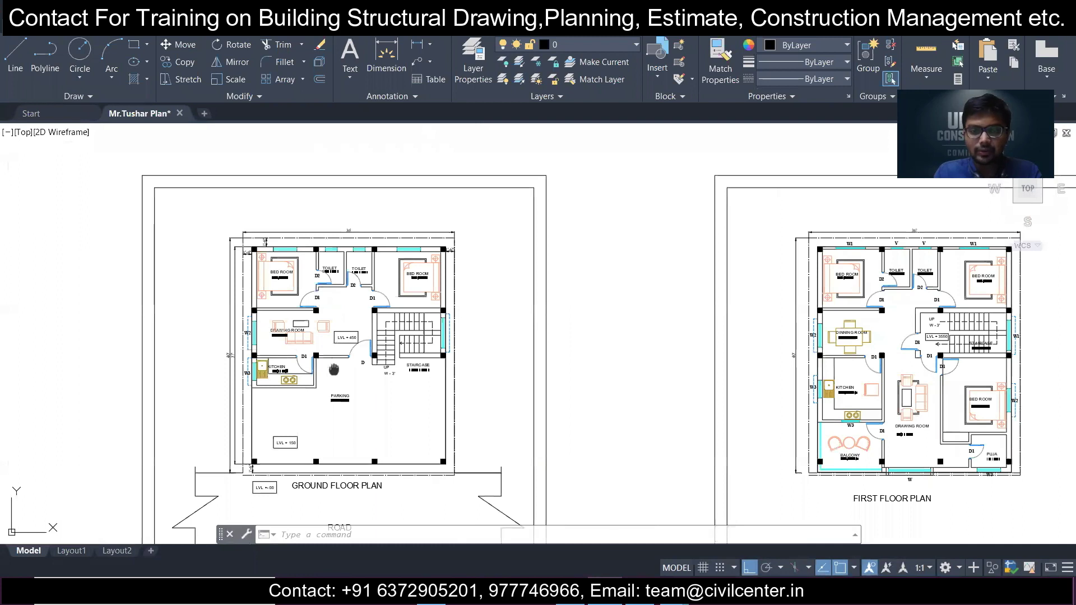
{"action": "middle_click_drag", "start_coordinate": [334, 369], "coordinate": [320, 339]}
{"action": "scroll", "coordinate": [281, 368], "scroll_direction": "up", "scroll_amount": 2}
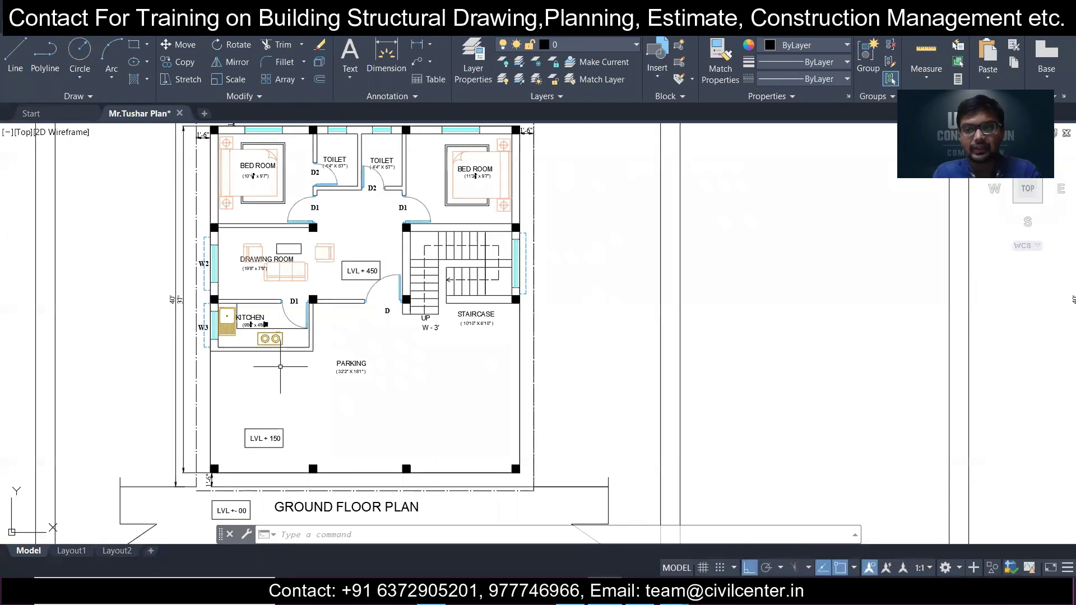
{"action": "middle_click_drag", "start_coordinate": [193, 148], "coordinate": [242, 210]}
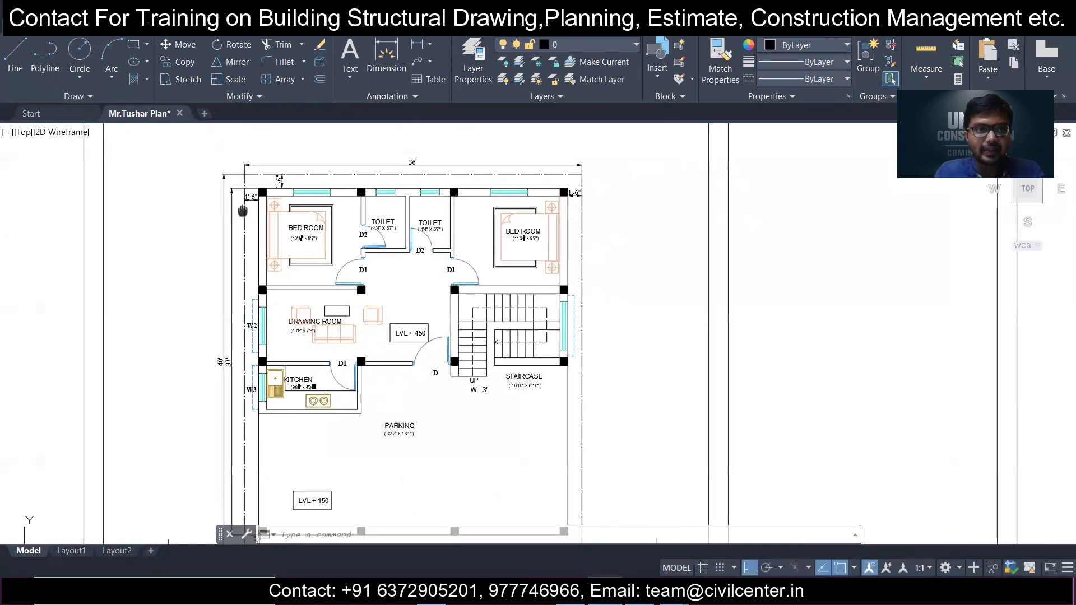
- Draw a vertical line about 45'-4" long through the ground floor plan's left columns, from above the plan to below it
{"action": "key", "text": "Return"}
{"action": "scroll", "coordinate": [261, 177], "scroll_direction": "up", "scroll_amount": 4}
{"action": "scroll", "coordinate": [264, 174], "scroll_direction": "down", "scroll_amount": 4}
{"action": "scroll", "coordinate": [271, 172], "scroll_direction": "down", "scroll_amount": 3}
{"action": "scroll", "coordinate": [274, 175], "scroll_direction": "up", "scroll_amount": 6}
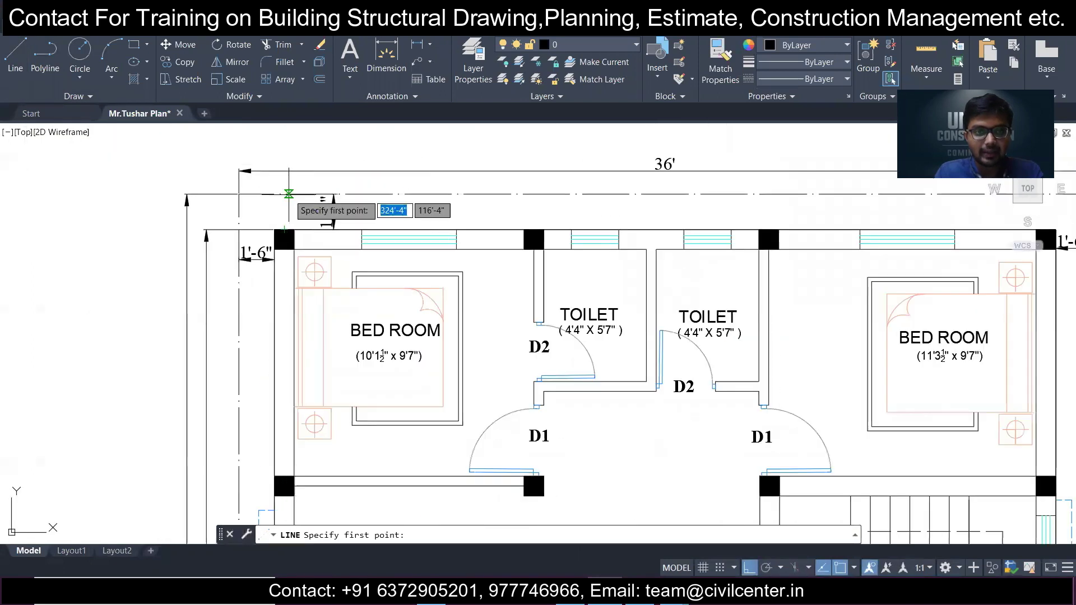
{"action": "middle_click_drag", "start_coordinate": [281, 163], "coordinate": [308, 234]}
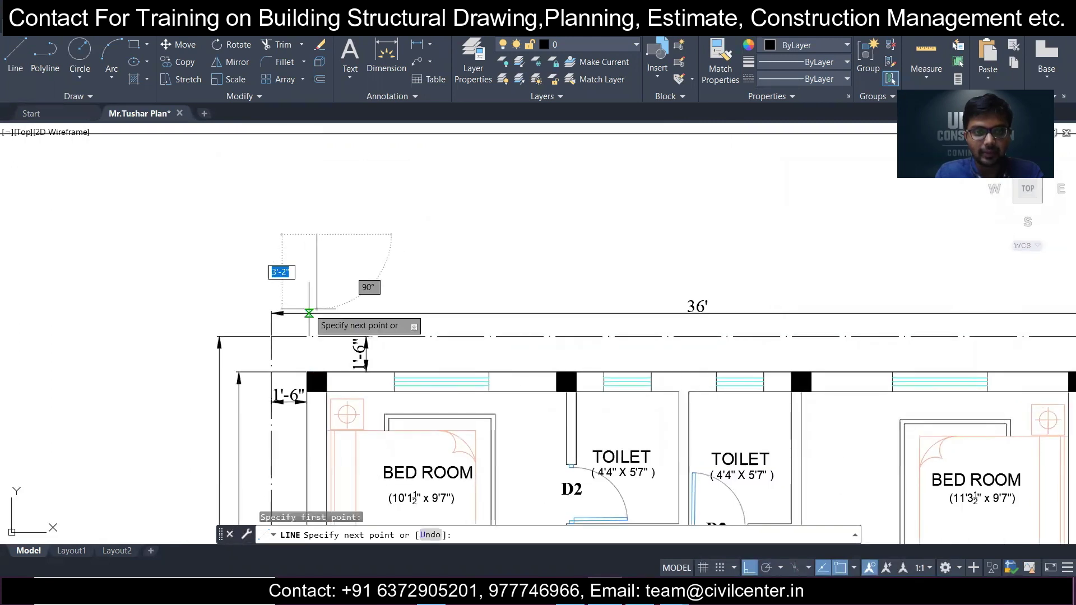
{"action": "scroll", "coordinate": [283, 269], "scroll_direction": "down", "scroll_amount": 4}
{"action": "scroll", "coordinate": [325, 403], "scroll_direction": "up", "scroll_amount": 4}
{"action": "scroll", "coordinate": [343, 445], "scroll_direction": "up", "scroll_amount": 4}
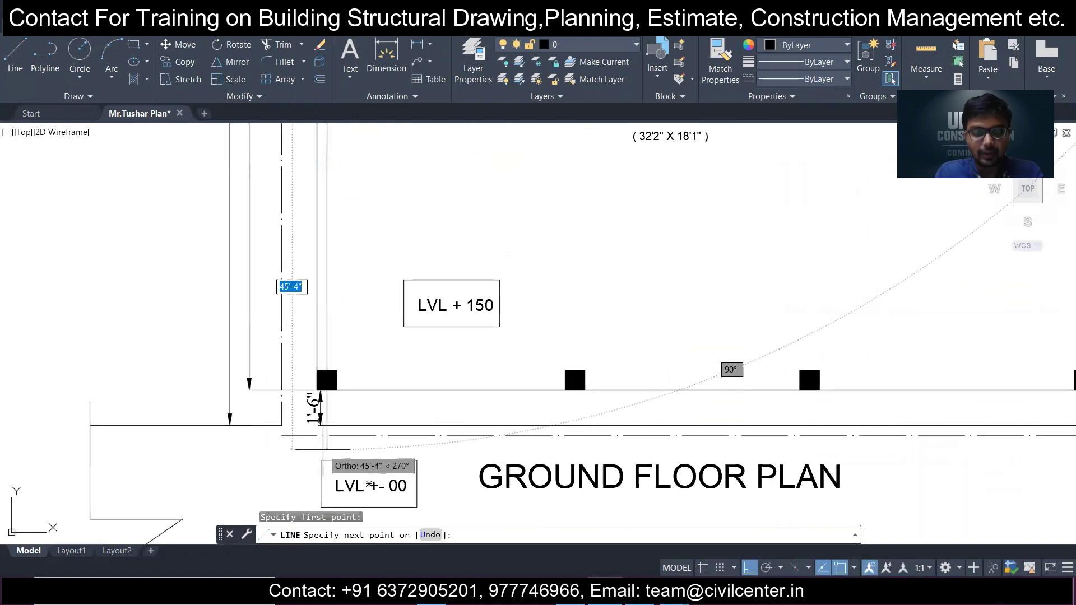
{"action": "left_click", "coordinate": [370, 485]}
{"action": "key", "text": "Escape"}
- Copy the three floor plan sheets horizontally into the empty space to the right of the originals
{"action": "scroll", "coordinate": [369, 485], "scroll_direction": "down", "scroll_amount": 10}
{"action": "scroll", "coordinate": [287, 146], "scroll_direction": "down", "scroll_amount": 2}
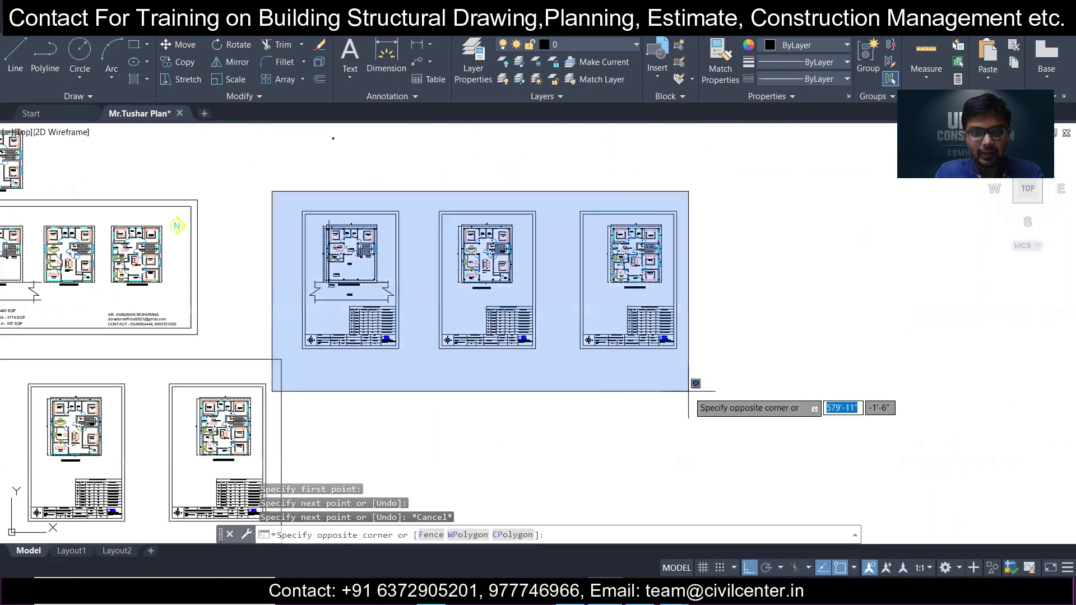
{"action": "left_click", "coordinate": [776, 374]}
{"action": "left_click", "coordinate": [188, 64]}
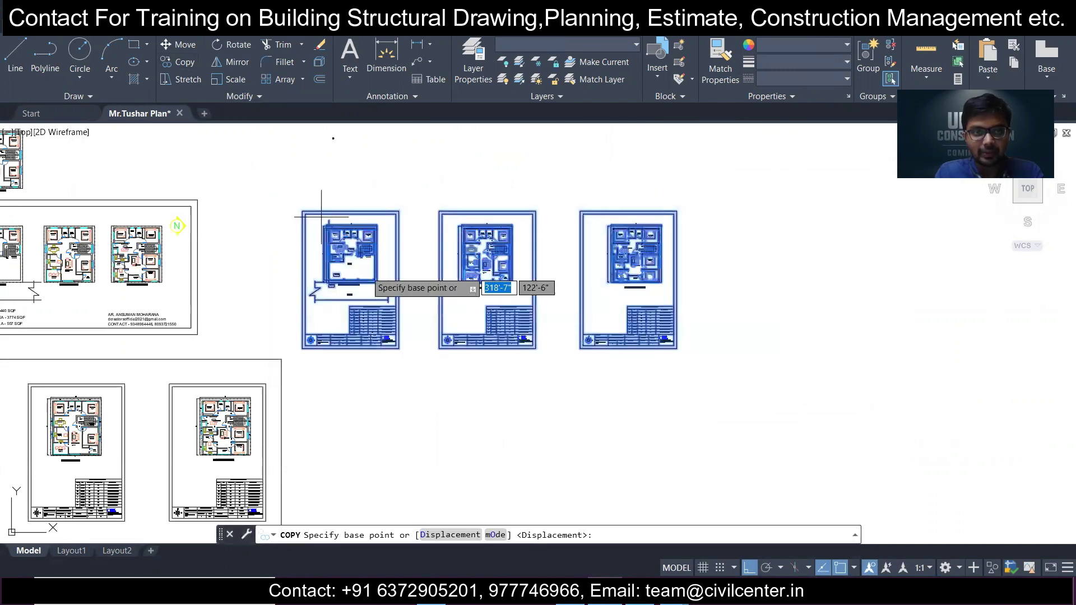
{"action": "left_click", "coordinate": [437, 364]}
{"action": "scroll", "coordinate": [427, 352], "scroll_direction": "down", "scroll_amount": 3}
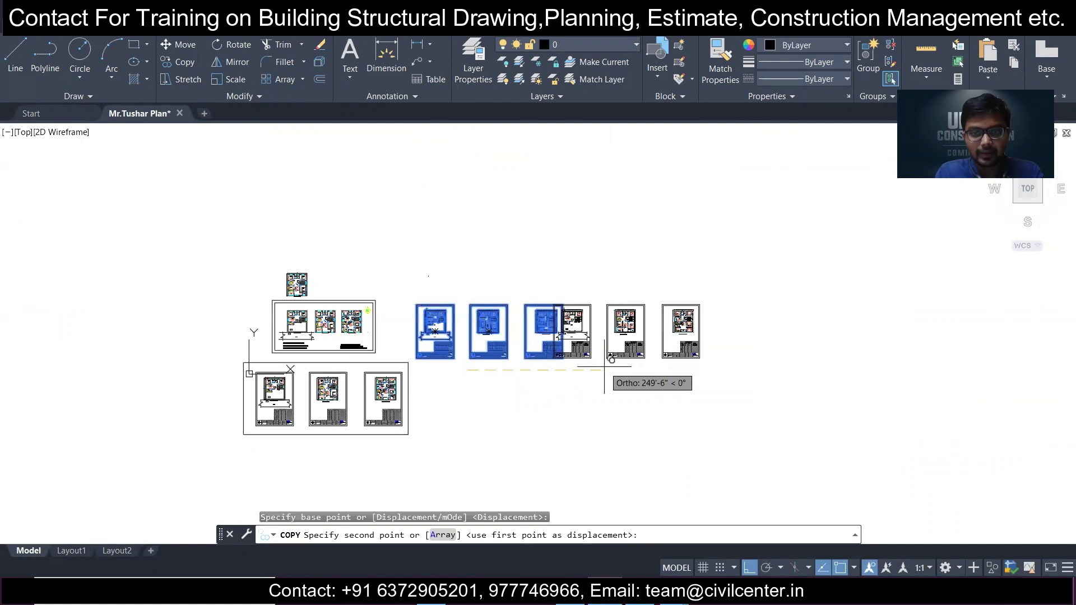
{"action": "left_click", "coordinate": [626, 351]}
{"action": "key", "text": "Escape"}
- Erase the vertical line through the left columns from the original ground floor plan
{"action": "scroll", "coordinate": [525, 328], "scroll_direction": "up", "scroll_amount": 10}
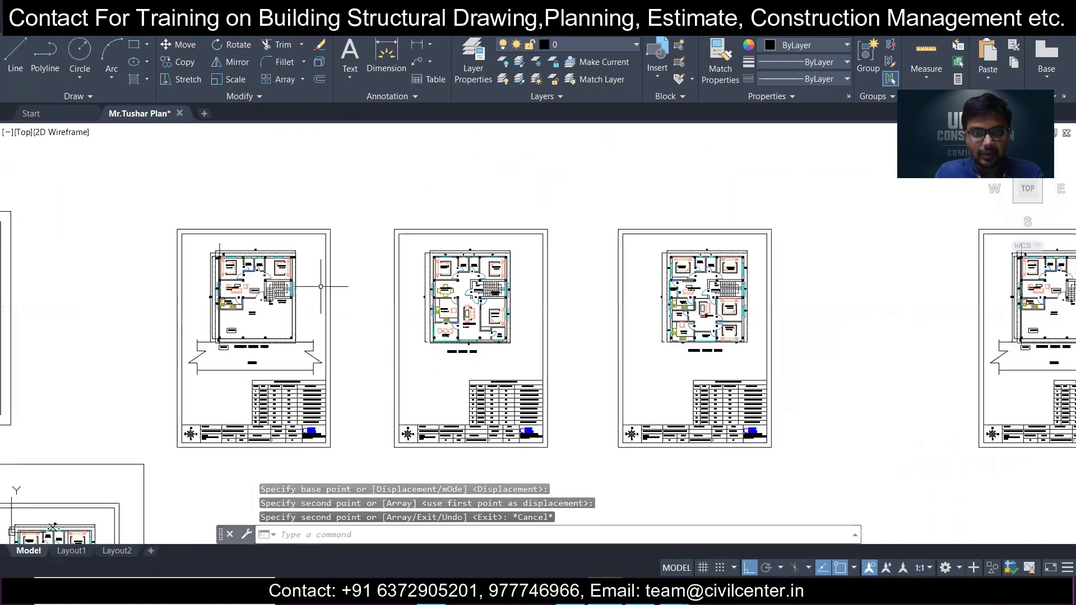
{"action": "left_click", "coordinate": [227, 238]}
{"action": "key", "text": "Delete"}
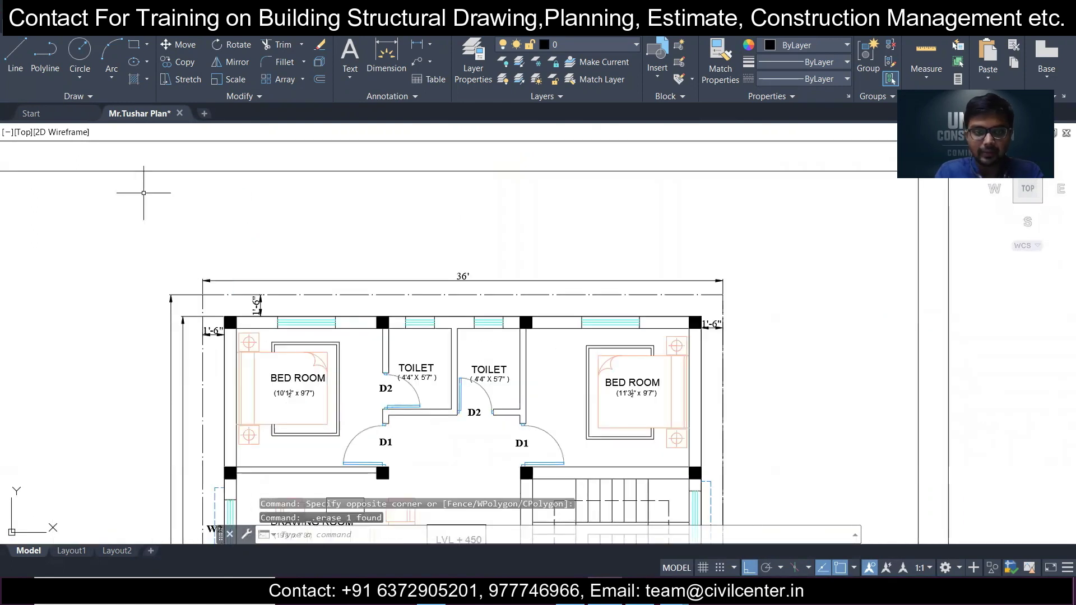
- Draw a rectangle enclosing the three original floor plan sheets
{"action": "scroll", "coordinate": [144, 185], "scroll_direction": "down", "scroll_amount": 6}
{"action": "scroll", "coordinate": [144, 193], "scroll_direction": "up", "scroll_amount": 3}
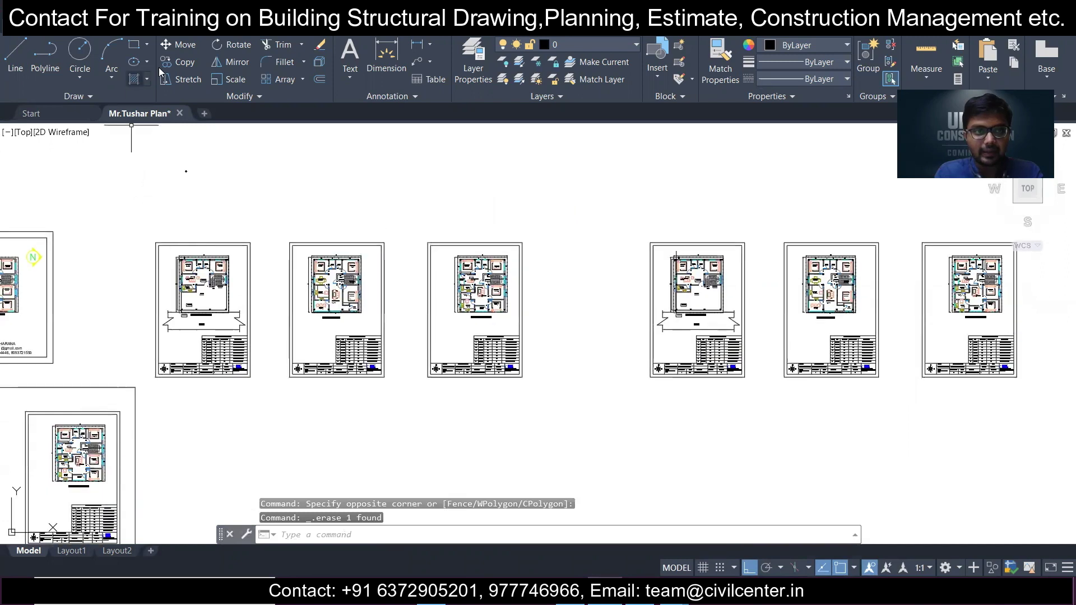
{"action": "left_click", "coordinate": [135, 44]}
{"action": "left_click", "coordinate": [140, 227]}
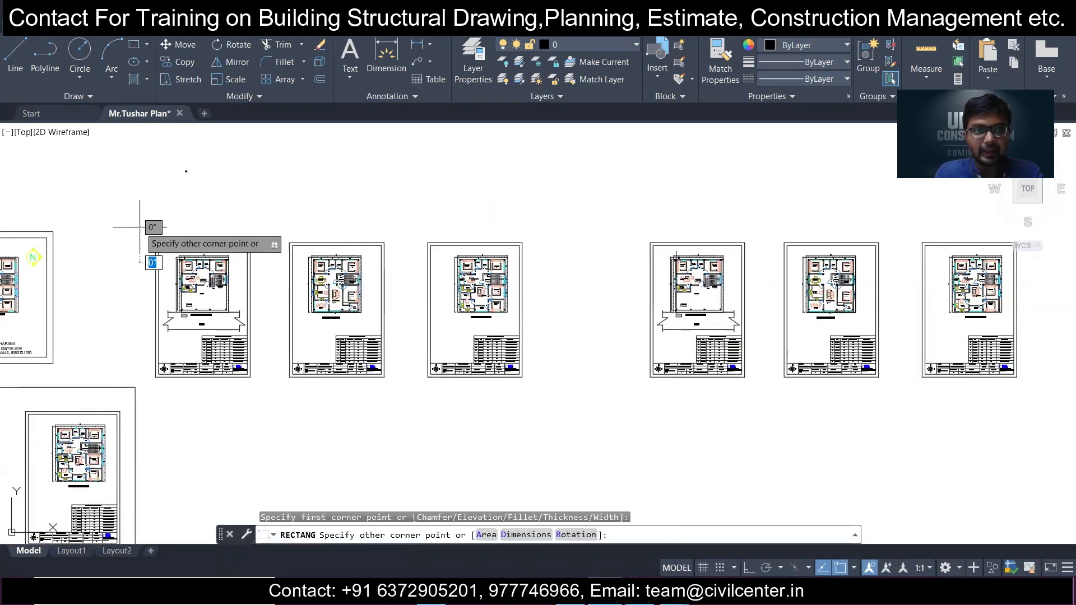
{"action": "left_click", "coordinate": [537, 387]}
{"action": "key", "text": "F8"}
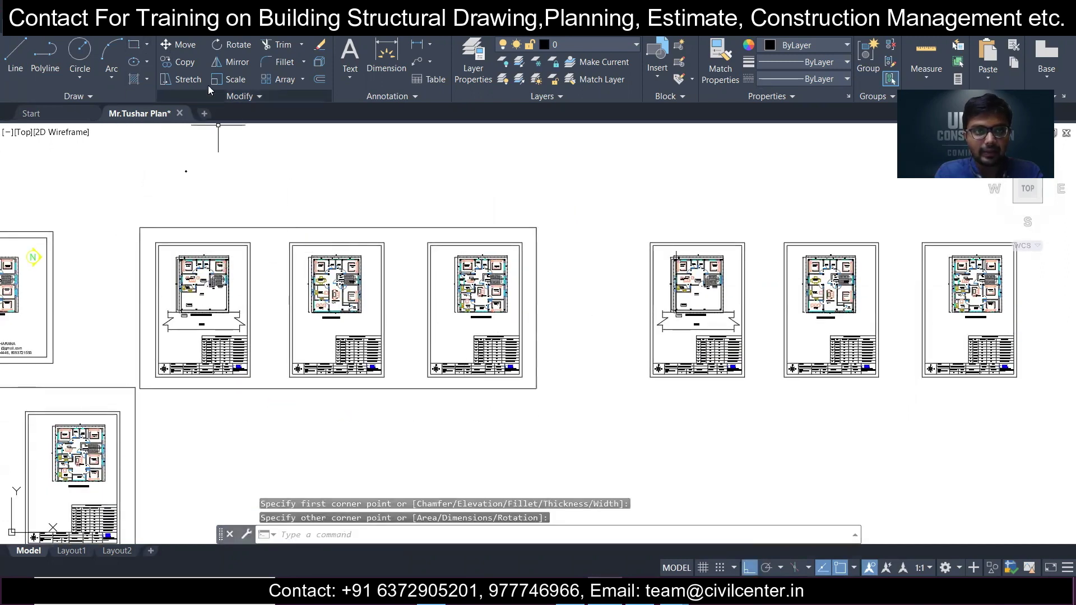
- Draw a two-segment tick-shaped line with Ortho off at the upper edge of the rectangle around the original sheets
{"action": "left_click", "coordinate": [17, 56]}
{"action": "left_click", "coordinate": [465, 203]}
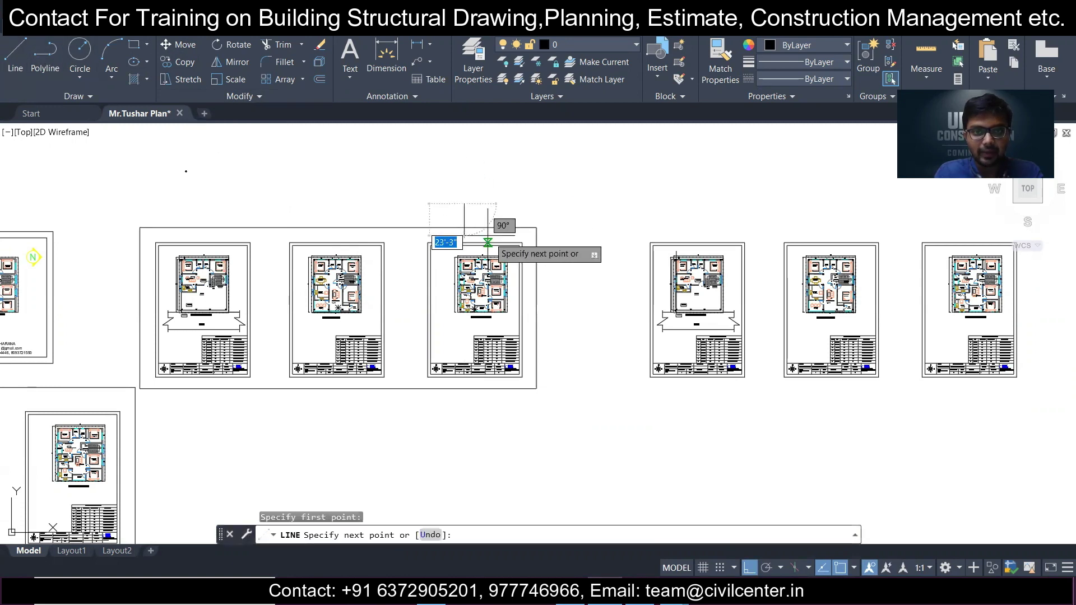
{"action": "scroll", "coordinate": [494, 227], "scroll_direction": "up", "scroll_amount": 5}
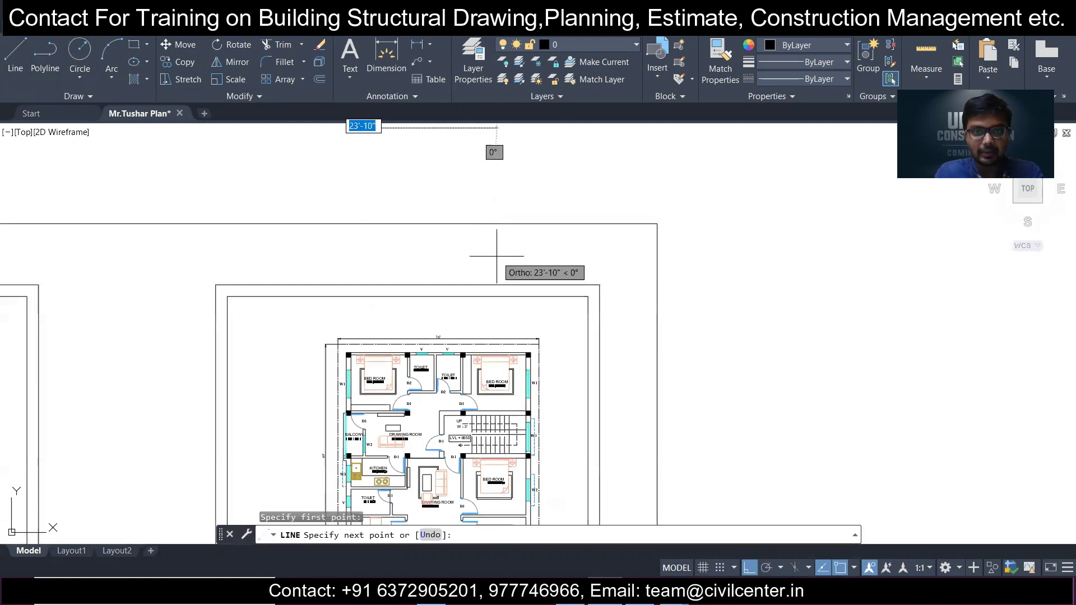
{"action": "key", "text": "F8"}
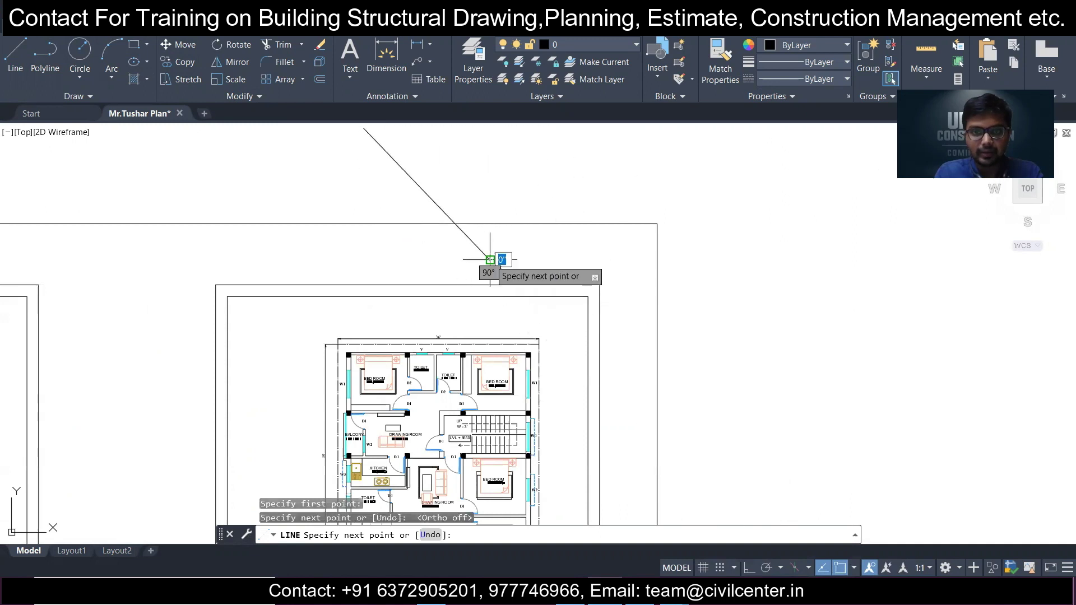
{"action": "scroll", "coordinate": [546, 219], "scroll_direction": "down", "scroll_amount": 4}
{"action": "left_click", "coordinate": [636, 155]}
{"action": "key", "text": "Escape"}
{"action": "scroll", "coordinate": [637, 163], "scroll_direction": "down", "scroll_amount": 4}
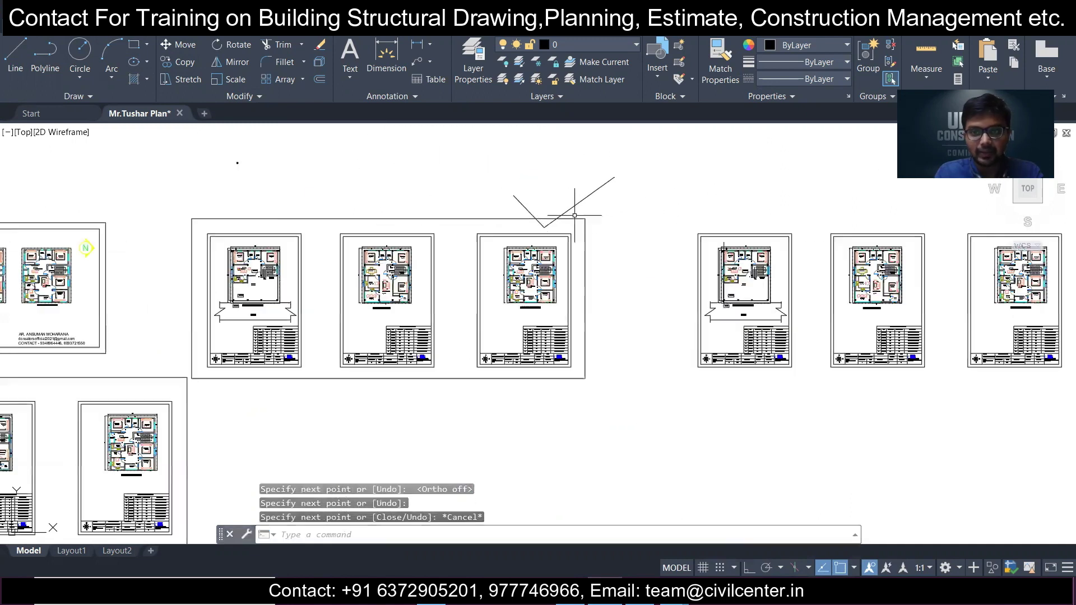
- Erase the sheet borders, door and window schedules and title blocks from the three copied floor plans
{"action": "scroll", "coordinate": [656, 220], "scroll_direction": "up", "scroll_amount": 4}
{"action": "left_click", "coordinate": [691, 406]}
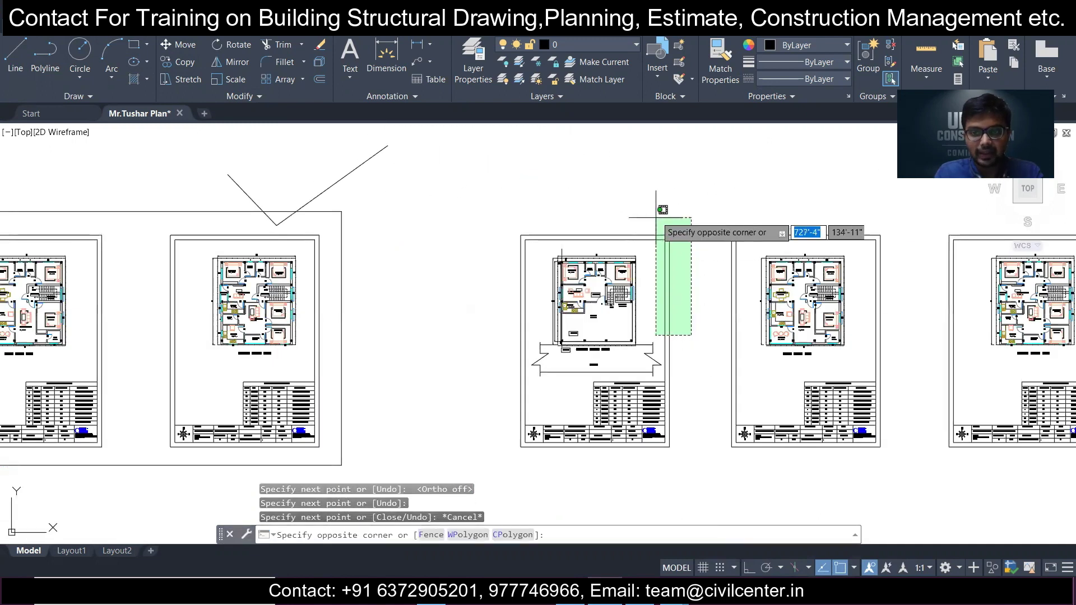
{"action": "left_click", "coordinate": [661, 217]}
{"action": "scroll", "coordinate": [685, 456], "scroll_direction": "up", "scroll_amount": 5}
{"action": "left_click", "coordinate": [684, 468]}
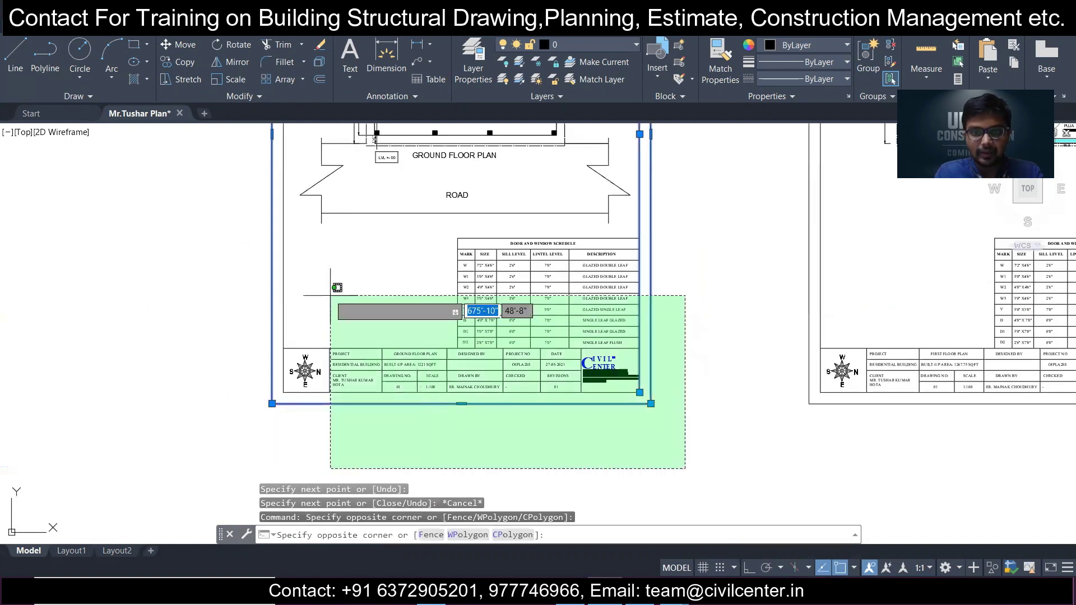
{"action": "left_click", "coordinate": [241, 230]}
{"action": "scroll", "coordinate": [435, 328], "scroll_direction": "down", "scroll_amount": 3}
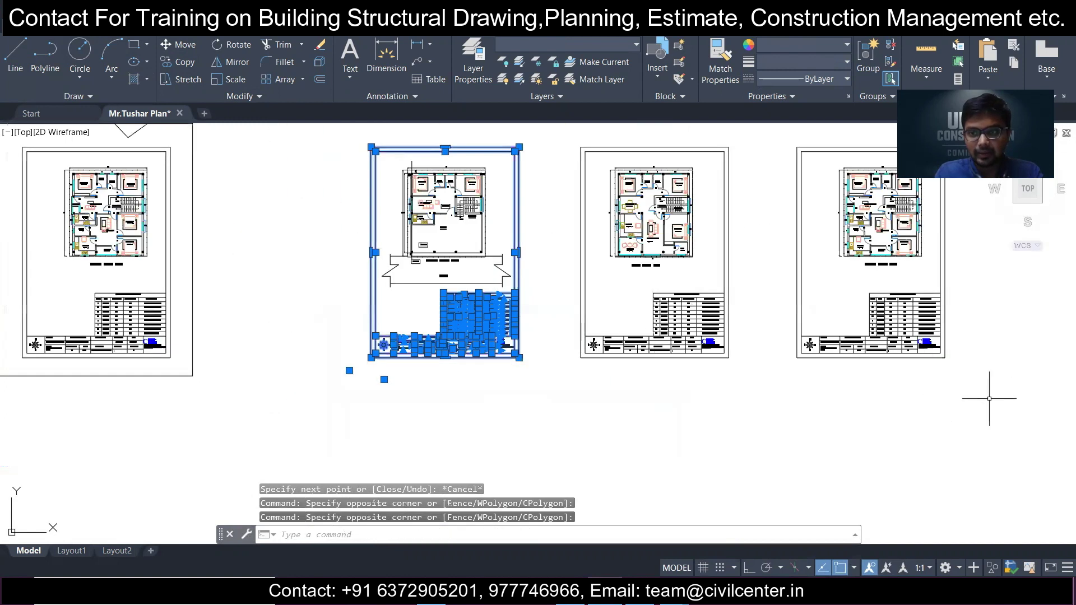
{"action": "left_click", "coordinate": [1046, 409]}
{"action": "left_click", "coordinate": [544, 281]}
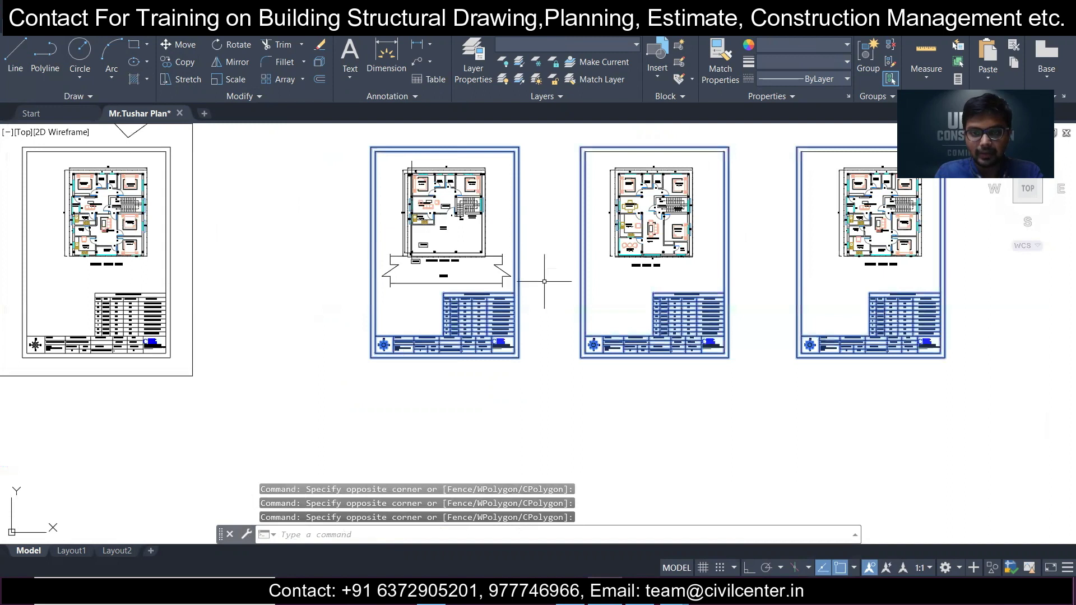
{"action": "key", "text": "Delete"}
- Erase the road, plan title, LVL +-00 label, left dimensions and front boundary lines from the copied ground floor plan, keeping its columns
{"action": "scroll", "coordinate": [436, 251], "scroll_direction": "up", "scroll_amount": 4}
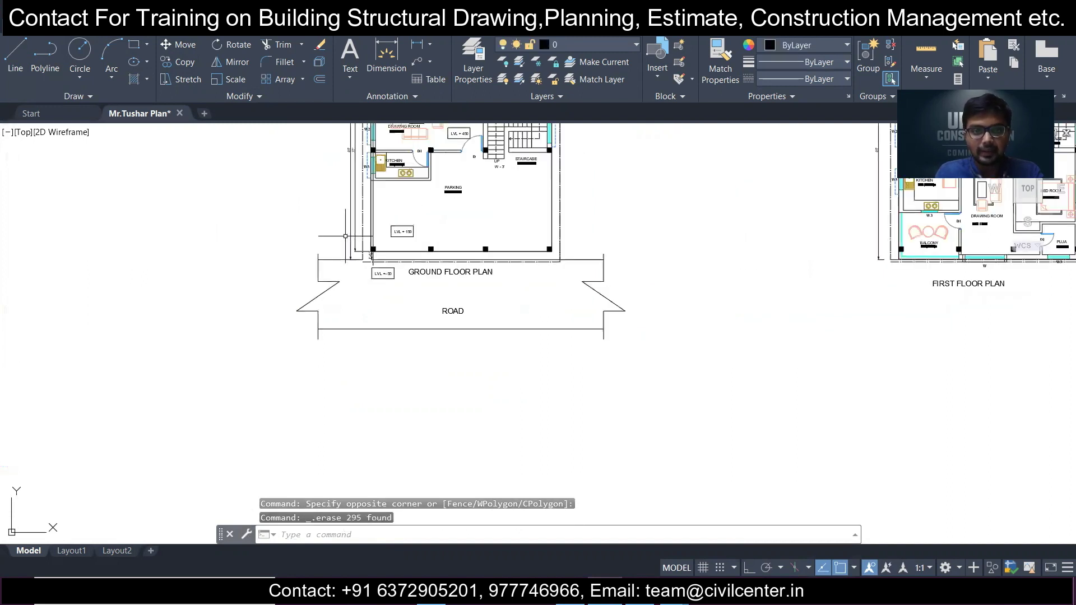
{"action": "scroll", "coordinate": [308, 230], "scroll_direction": "up", "scroll_amount": 4}
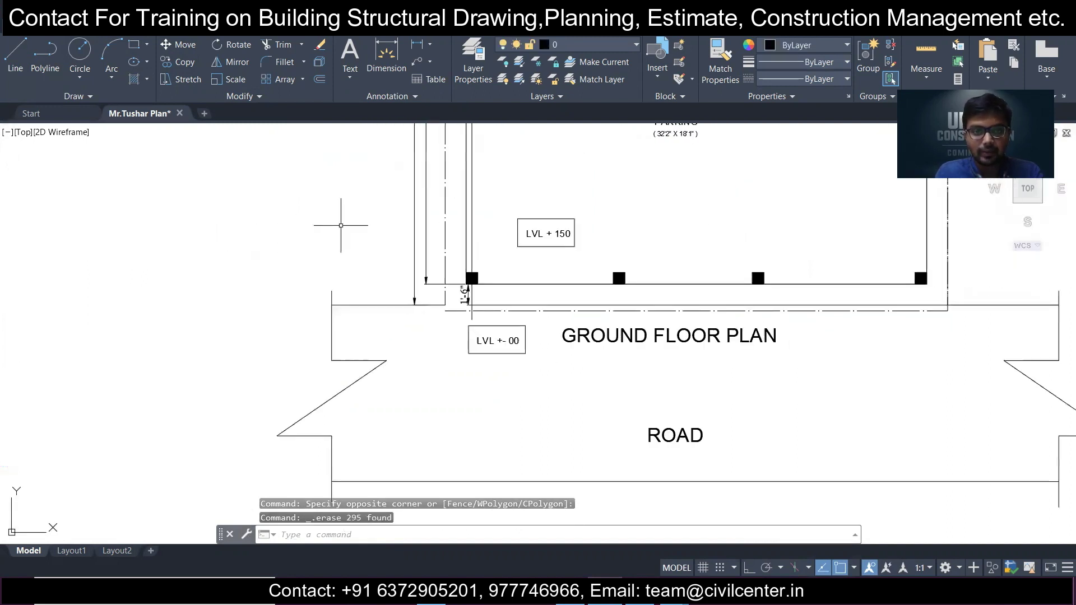
{"action": "left_click", "coordinate": [431, 254]}
{"action": "scroll", "coordinate": [313, 258], "scroll_direction": "down", "scroll_amount": 2}
{"action": "left_click", "coordinate": [284, 258]}
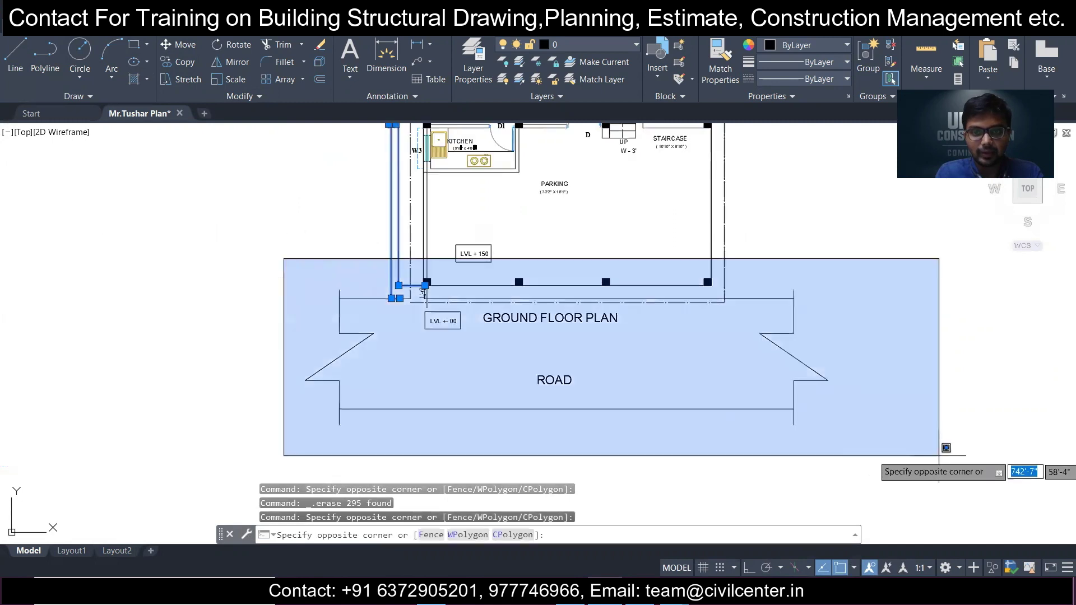
{"action": "left_click", "coordinate": [881, 440]}
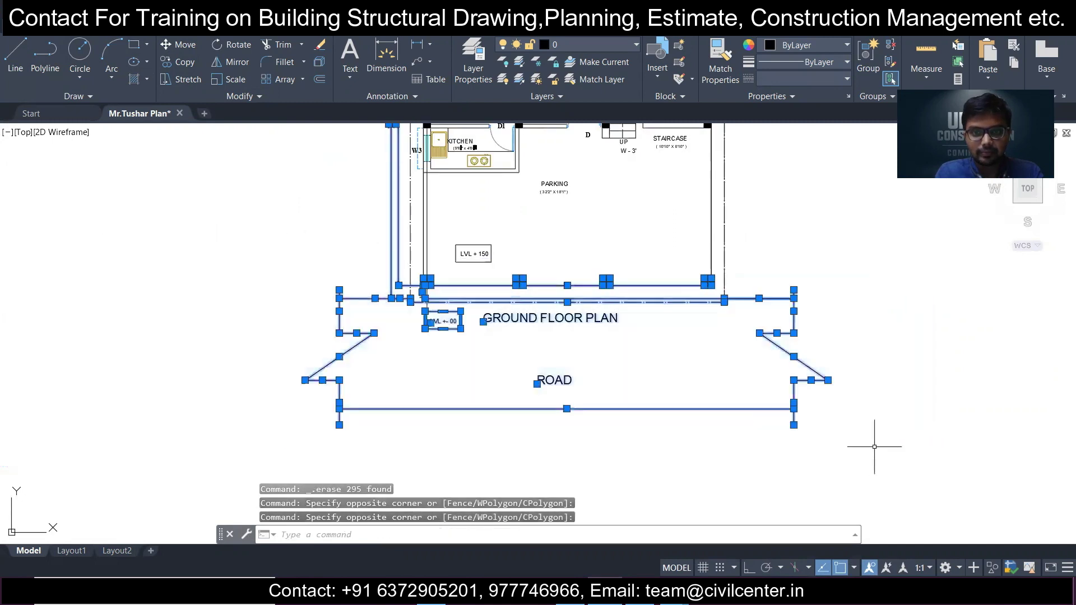
{"action": "scroll", "coordinate": [560, 310], "scroll_direction": "up", "scroll_amount": 6}
{"action": "middle_click_drag", "start_coordinate": [199, 293], "coordinate": [380, 362]}
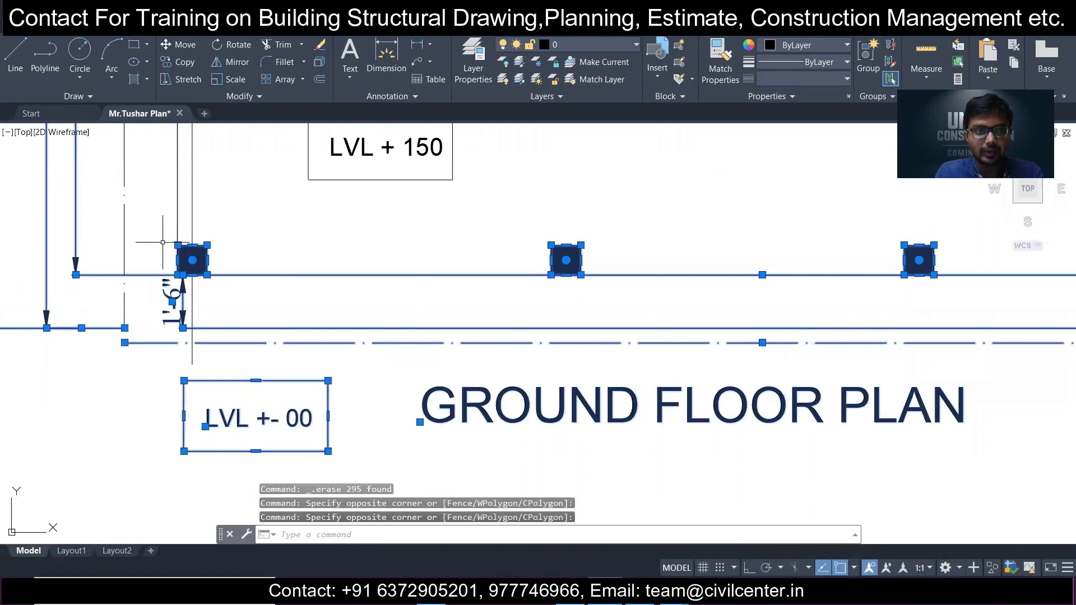
{"action": "left_click", "coordinate": [151, 227], "text": "shift"}
{"action": "left_click", "coordinate": [644, 302], "text": "shift"}
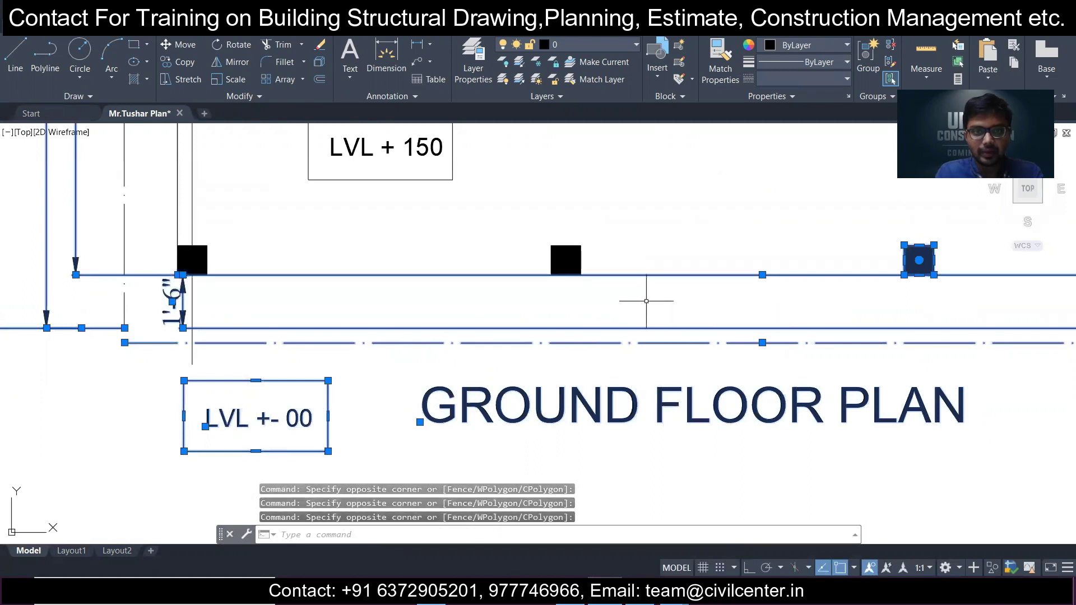
{"action": "middle_click_drag", "start_coordinate": [643, 303], "coordinate": [2, 301]}
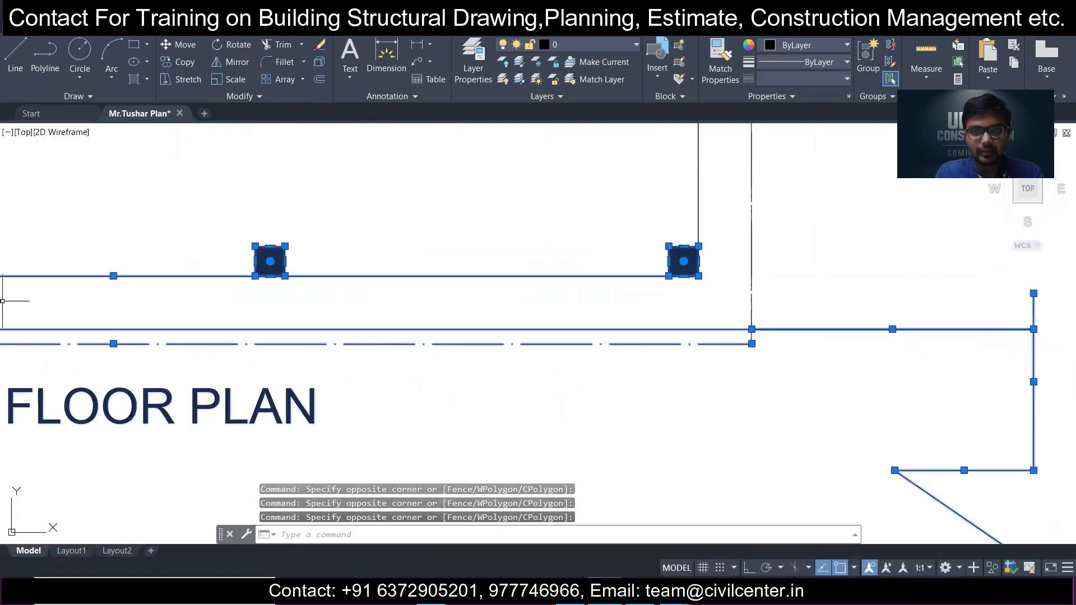
{"action": "left_click", "coordinate": [744, 312], "text": "shift"}
{"action": "scroll", "coordinate": [688, 310], "scroll_direction": "down", "scroll_amount": 4}
{"action": "key", "text": "Delete"}
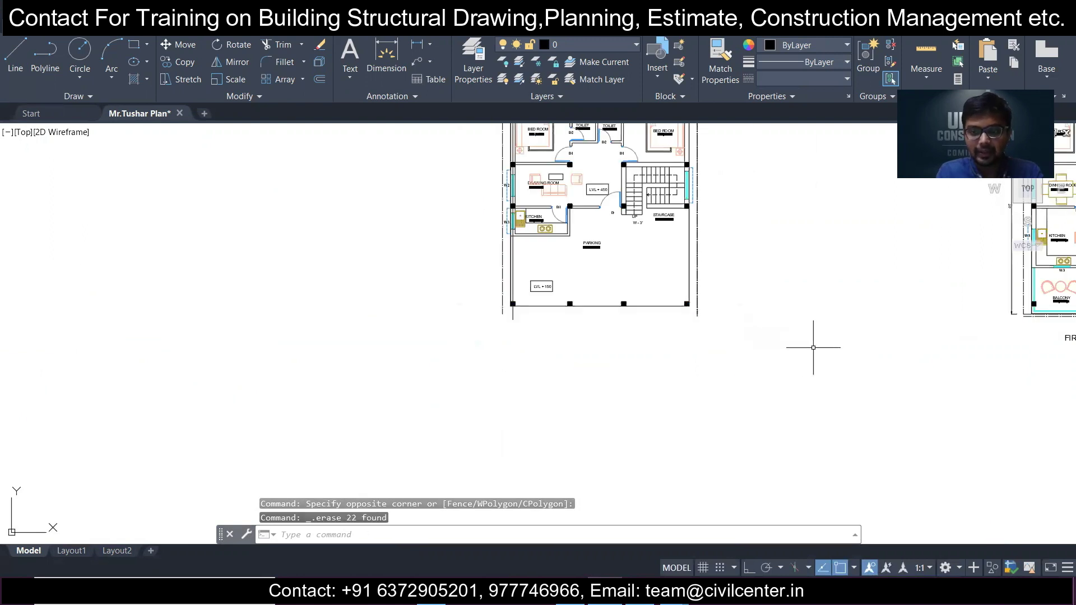
- Examine the parking area and front column row of the copied ground floor plan
{"action": "middle_click_drag", "start_coordinate": [603, 299], "coordinate": [567, 446]}
{"action": "scroll", "coordinate": [601, 420], "scroll_direction": "up", "scroll_amount": 2}
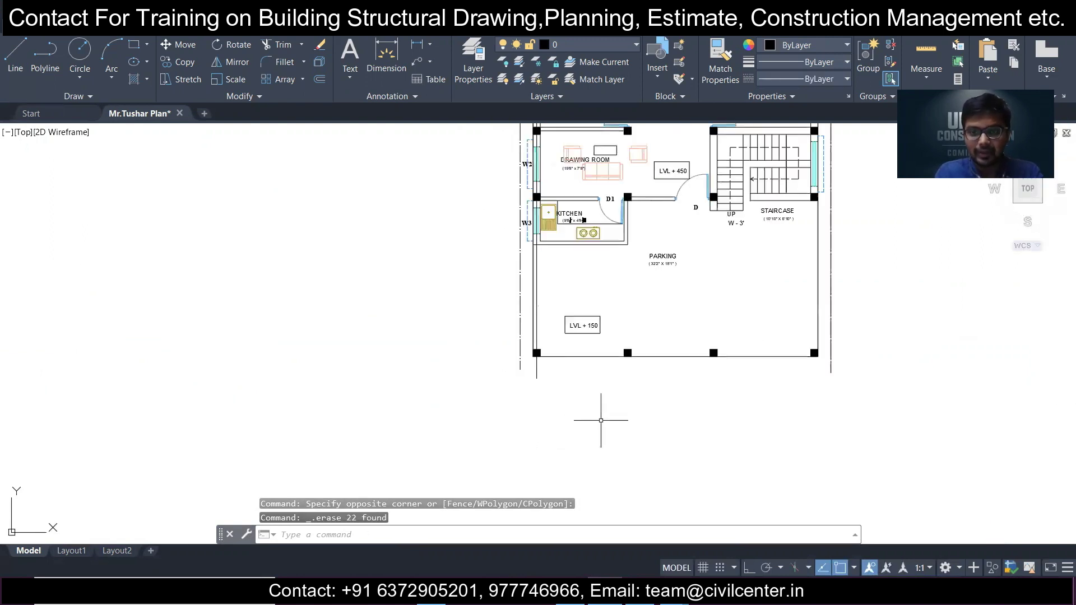
{"action": "scroll", "coordinate": [563, 357], "scroll_direction": "up", "scroll_amount": 2}
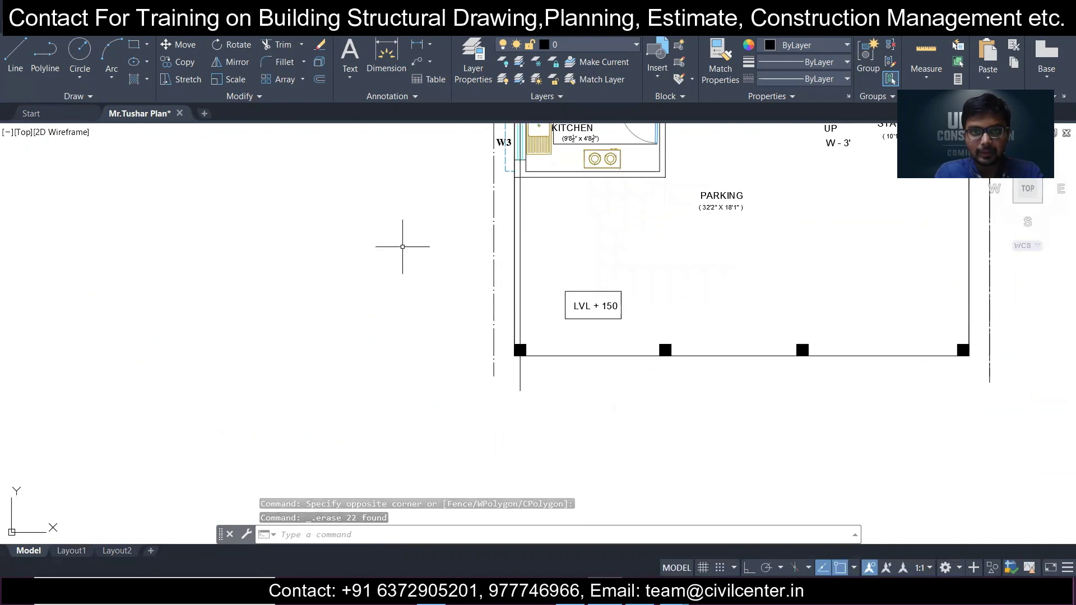
{"action": "scroll", "coordinate": [639, 425], "scroll_direction": "up", "scroll_amount": 1}
{"action": "middle_click_drag", "start_coordinate": [640, 425], "coordinate": [332, 441]}
{"action": "scroll", "coordinate": [465, 402], "scroll_direction": "down", "scroll_amount": 2}
{"action": "middle_click_drag", "start_coordinate": [474, 363], "coordinate": [482, 422]}
{"action": "scroll", "coordinate": [337, 458], "scroll_direction": "up", "scroll_amount": 2}
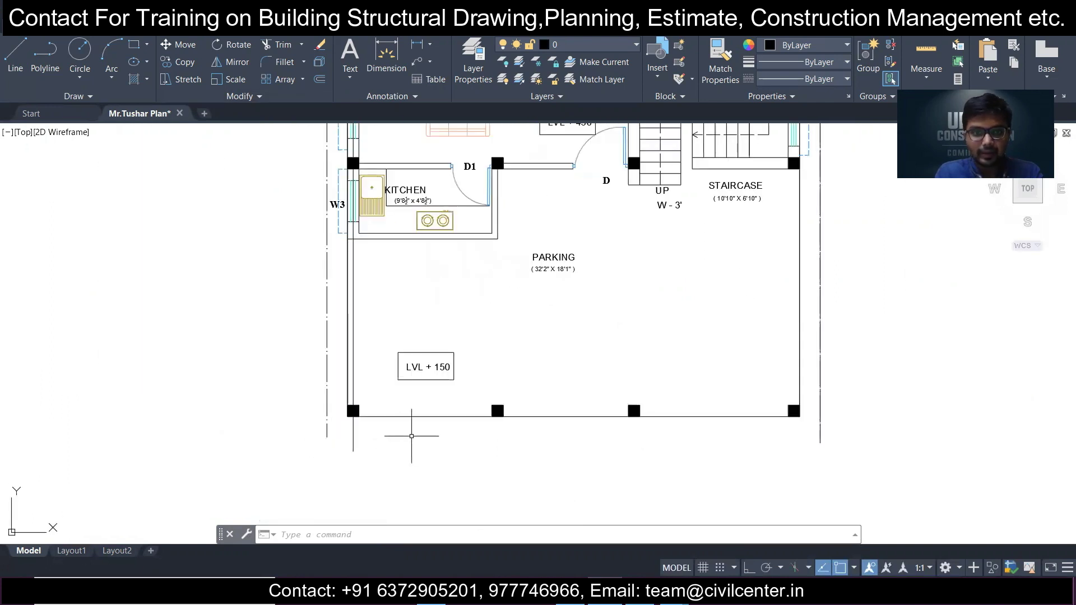
{"action": "key", "text": "Escape"}
- Erase the remaining dimensions and dash-dot plot boundary lines around the copied ground floor plan, keeping the vertical line through the left columns
{"action": "scroll", "coordinate": [420, 422], "scroll_direction": "down", "scroll_amount": 2}
{"action": "middle_click_drag", "start_coordinate": [370, 388], "coordinate": [420, 407]}
{"action": "scroll", "coordinate": [434, 278], "scroll_direction": "up", "scroll_amount": 4}
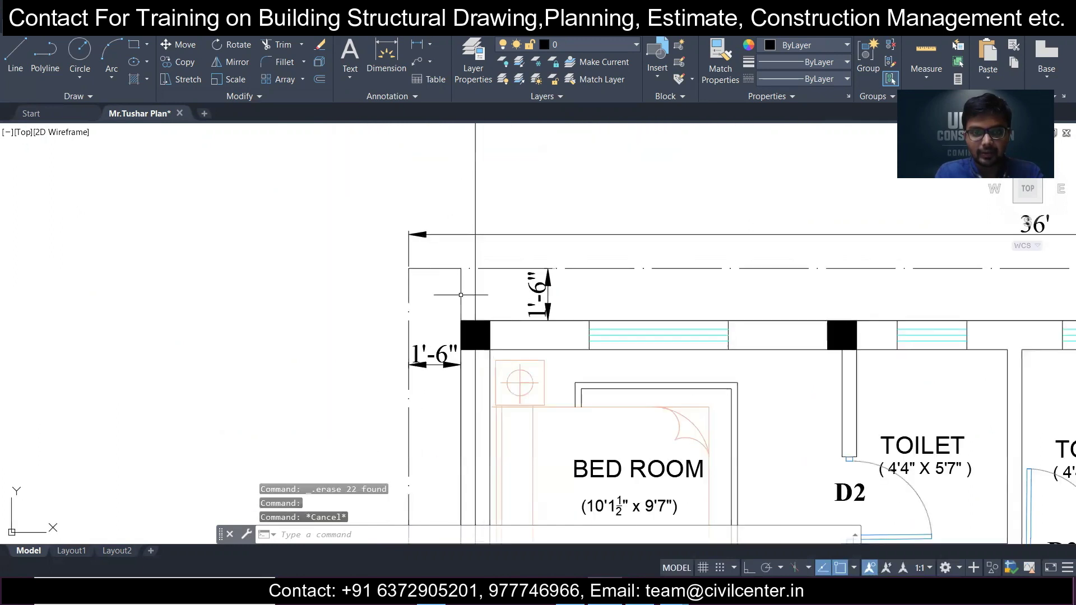
{"action": "left_click", "coordinate": [568, 287]}
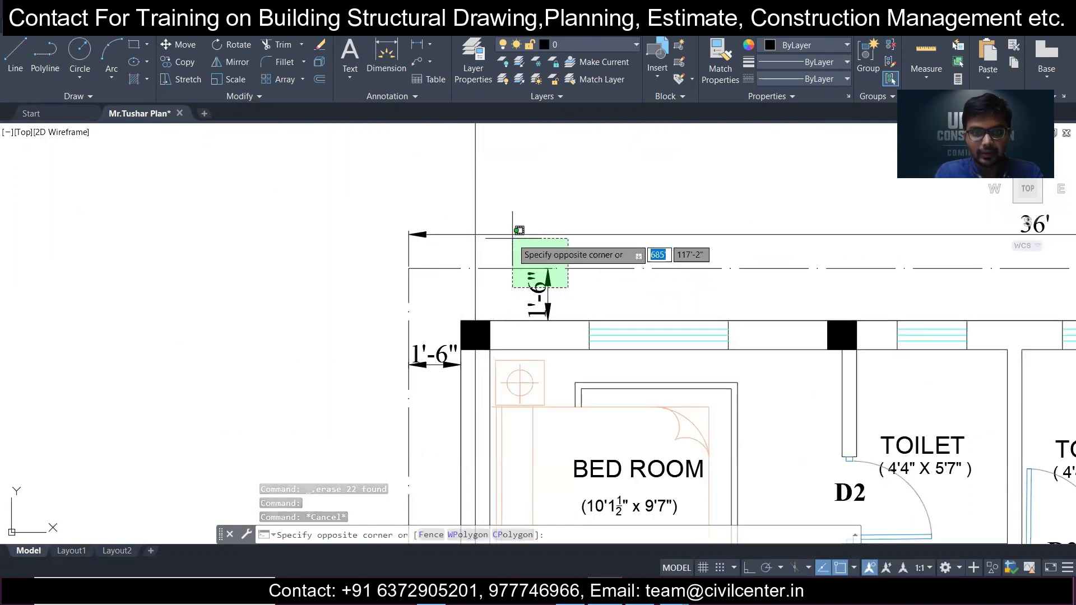
{"action": "left_click", "coordinate": [511, 229]}
{"action": "left_click", "coordinate": [427, 324]}
{"action": "left_click", "coordinate": [364, 295]}
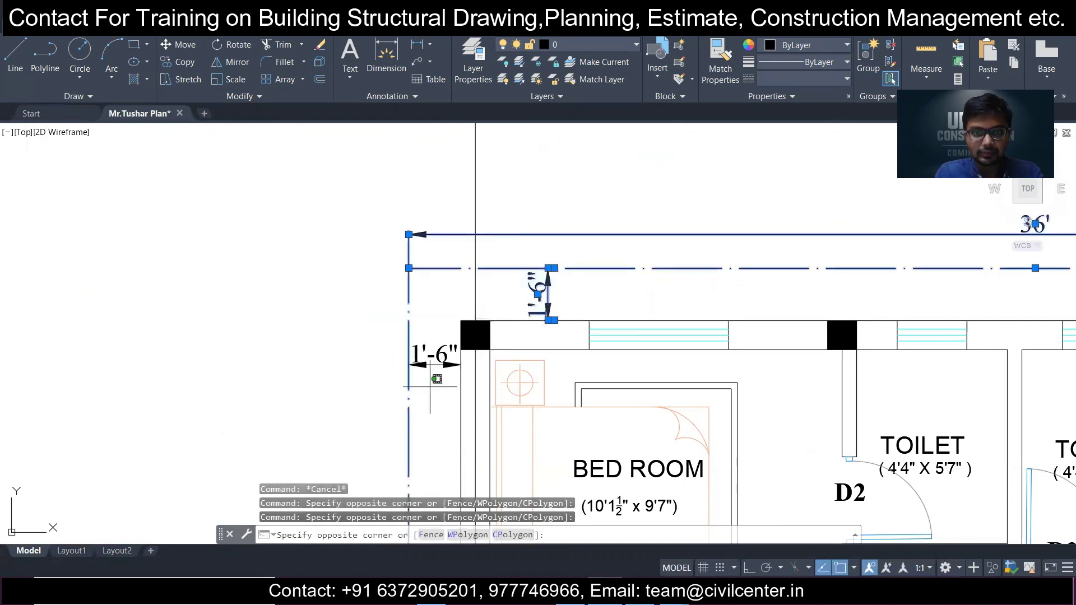
{"action": "scroll", "coordinate": [430, 387], "scroll_direction": "down", "scroll_amount": 6}
{"action": "scroll", "coordinate": [711, 312], "scroll_direction": "up", "scroll_amount": 2}
{"action": "left_click", "coordinate": [644, 247]}
{"action": "key", "text": "Delete"}
{"action": "scroll", "coordinate": [570, 200], "scroll_direction": "down", "scroll_amount": 3}
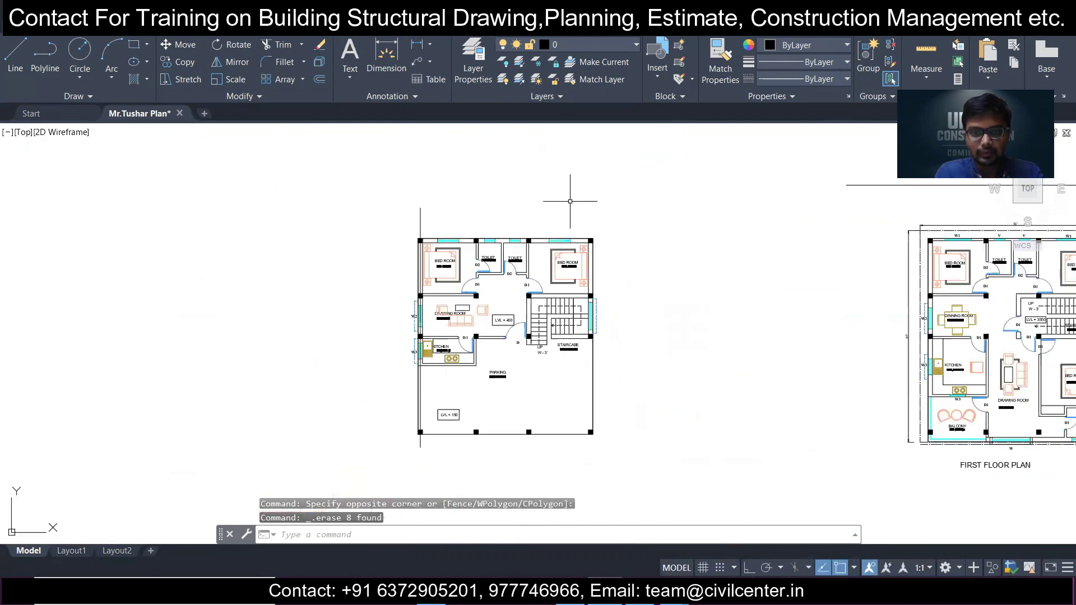
- Copy the vertical line through the left columns onto the centres of the other three columns in the rear row
{"action": "scroll", "coordinate": [425, 213], "scroll_direction": "up", "scroll_amount": 4}
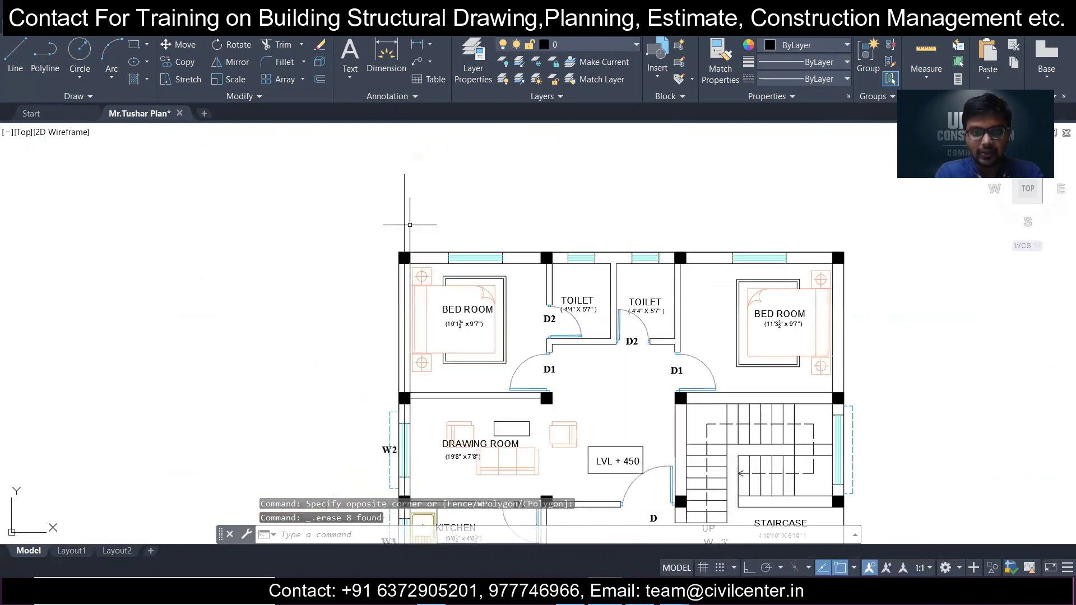
{"action": "left_click", "coordinate": [441, 261]}
{"action": "left_click", "coordinate": [274, 199]}
{"action": "scroll", "coordinate": [470, 265], "scroll_direction": "up", "scroll_amount": 2}
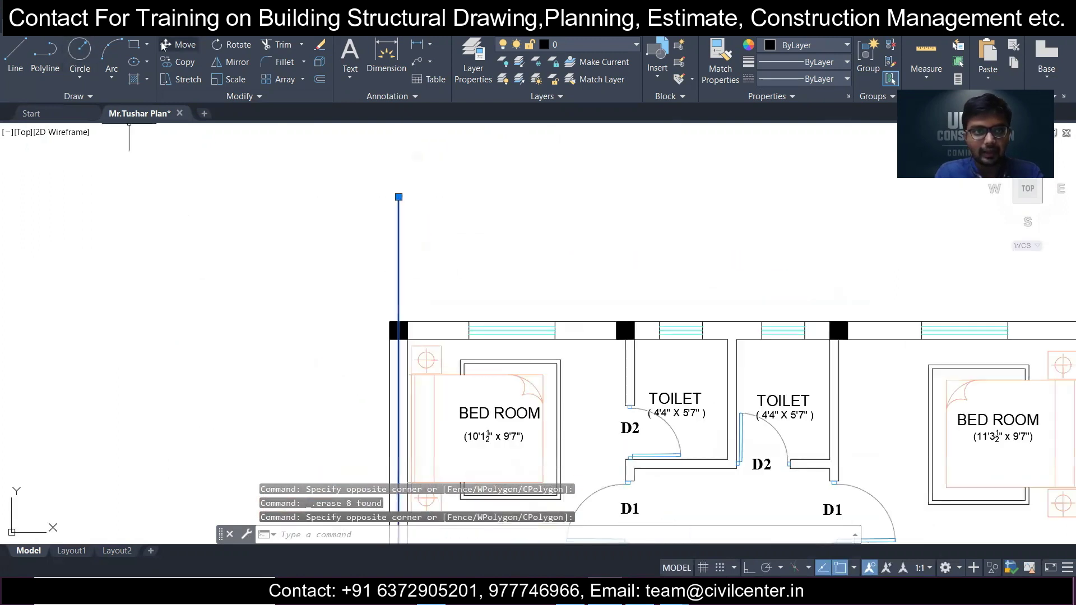
{"action": "left_click", "coordinate": [173, 62]}
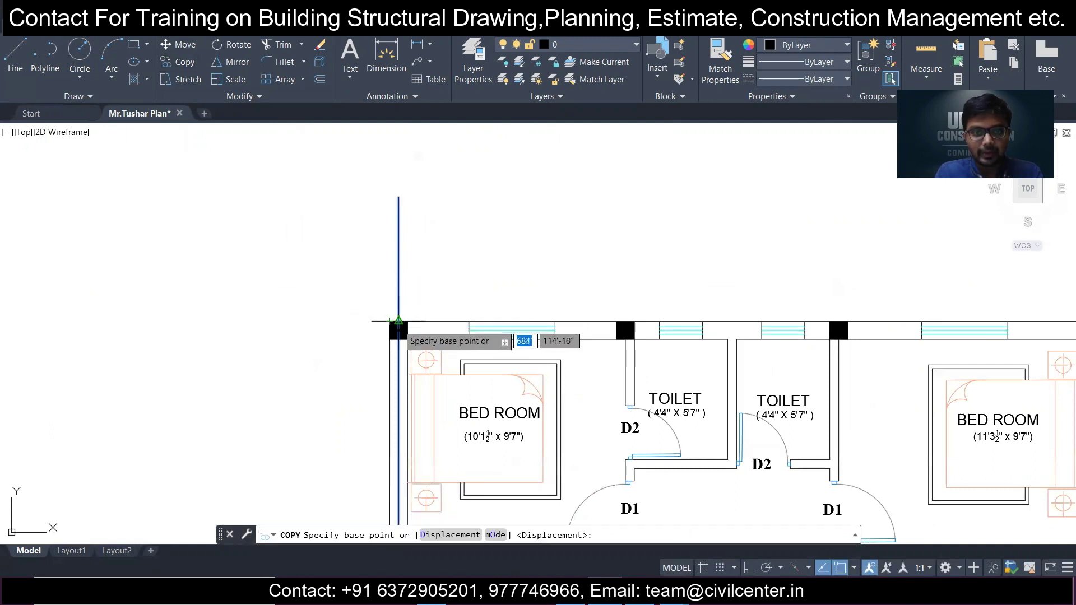
{"action": "left_click", "coordinate": [401, 322]}
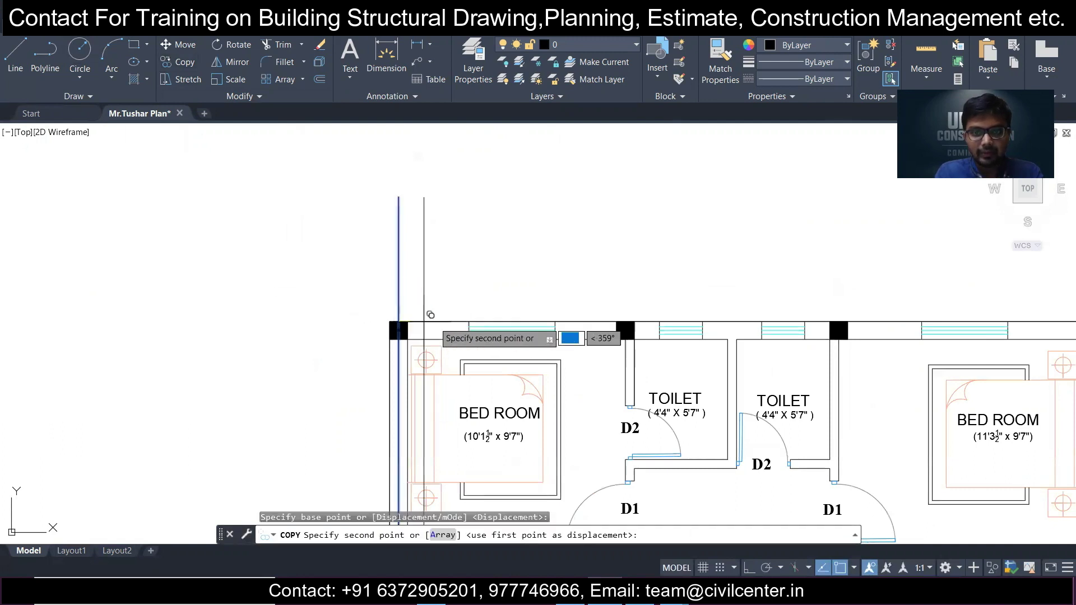
{"action": "left_click", "coordinate": [625, 320]}
{"action": "left_click", "coordinate": [839, 321]}
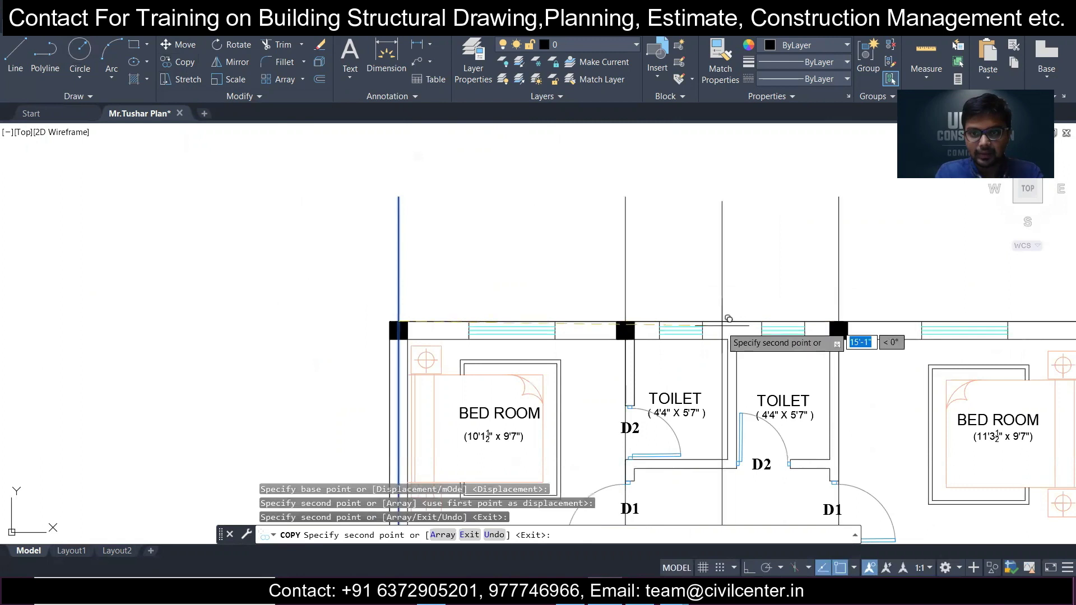
{"action": "scroll", "coordinate": [846, 337], "scroll_direction": "down", "scroll_amount": 5}
{"action": "scroll", "coordinate": [852, 370], "scroll_direction": "up", "scroll_amount": 9}
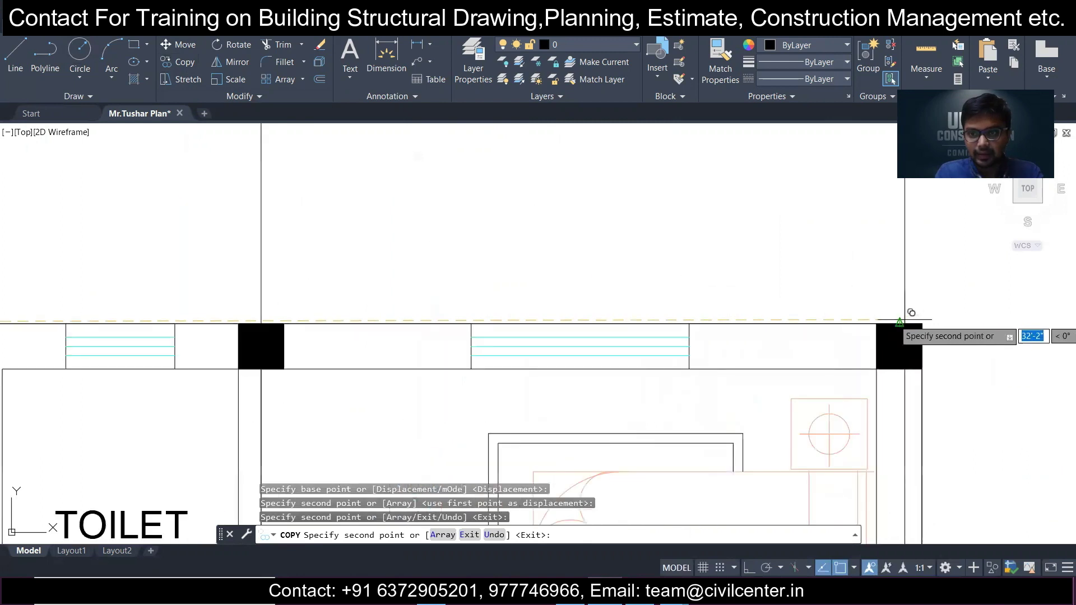
{"action": "scroll", "coordinate": [561, 269], "scroll_direction": "down", "scroll_amount": 5}
{"action": "middle_click_drag", "start_coordinate": [527, 325], "coordinate": [537, 185]}
{"action": "mouse_move", "coordinate": [461, 218]}
{"action": "middle_mouse_down"}
{"action": "mouse_move", "coordinate": [506, 333]}
{"action": "mouse_move", "coordinate": [484, 229]}
{"action": "middle_mouse_up"}
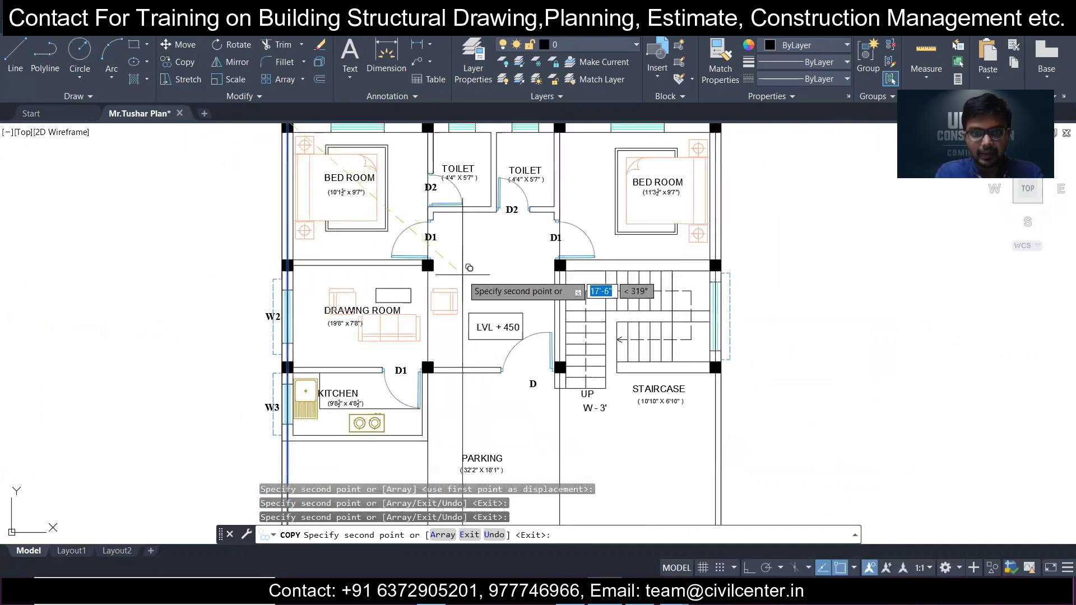
{"action": "scroll", "coordinate": [465, 272], "scroll_direction": "down", "scroll_amount": 2}
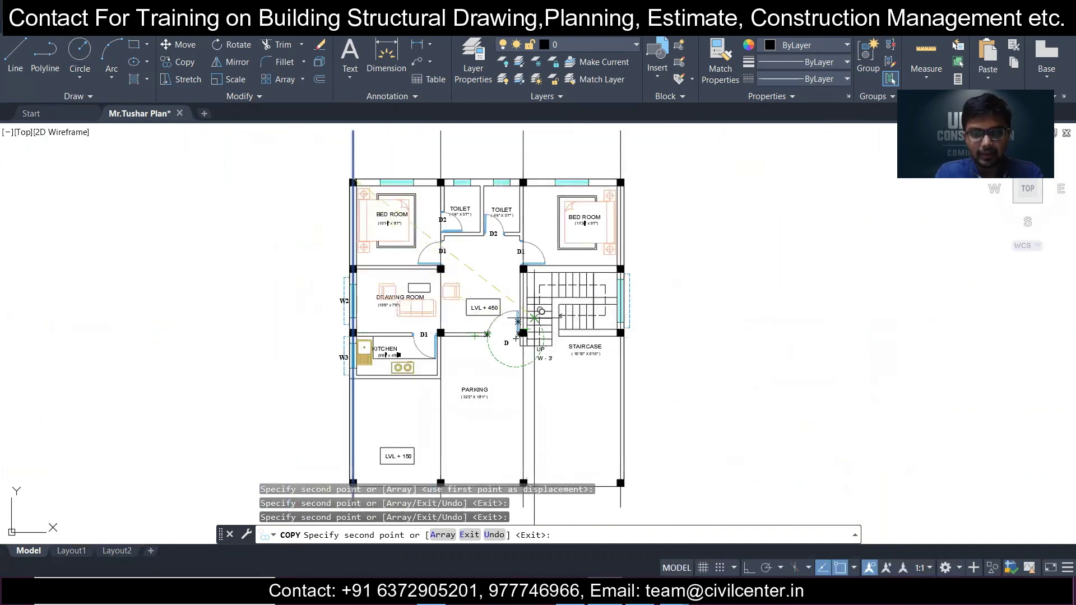
{"action": "left_click", "coordinate": [408, 223]}
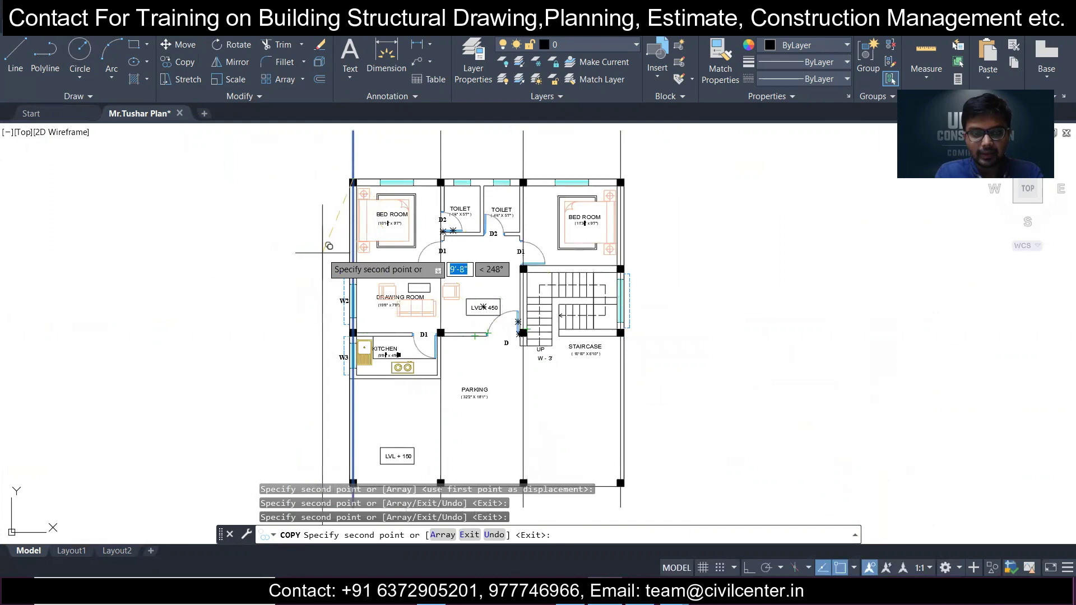
{"action": "key", "text": "Return"}
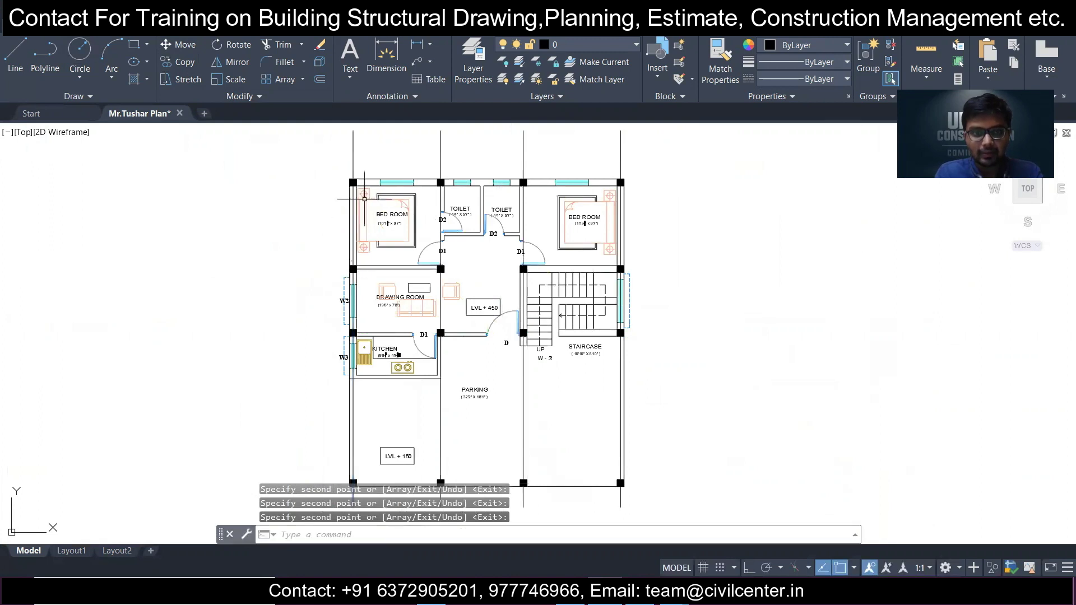
- With Ortho on, draw a horizontal line through the centres of the rear column row, extending past both sides of the plan
{"action": "scroll", "coordinate": [365, 199], "scroll_direction": "up", "scroll_amount": 4}
{"action": "middle_click_drag", "start_coordinate": [368, 192], "coordinate": [355, 224]}
{"action": "scroll", "coordinate": [355, 224], "scroll_direction": "down", "scroll_amount": 2}
{"action": "middle_click_drag", "start_coordinate": [386, 178], "coordinate": [349, 246]}
{"action": "left_click", "coordinate": [726, 202]}
{"action": "key", "text": "Escape"}
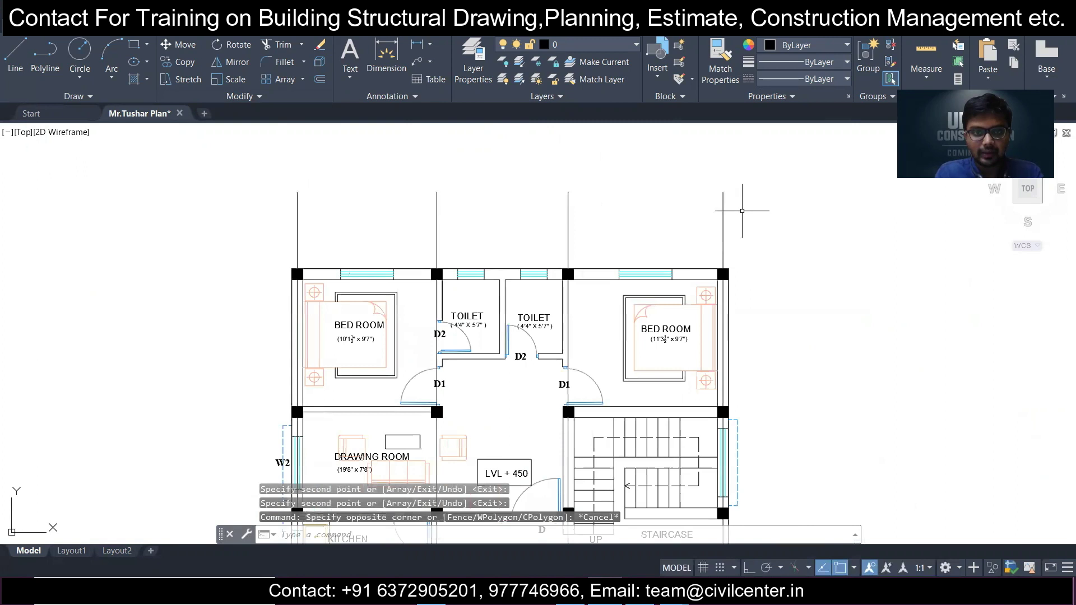
{"action": "left_click", "coordinate": [14, 56]}
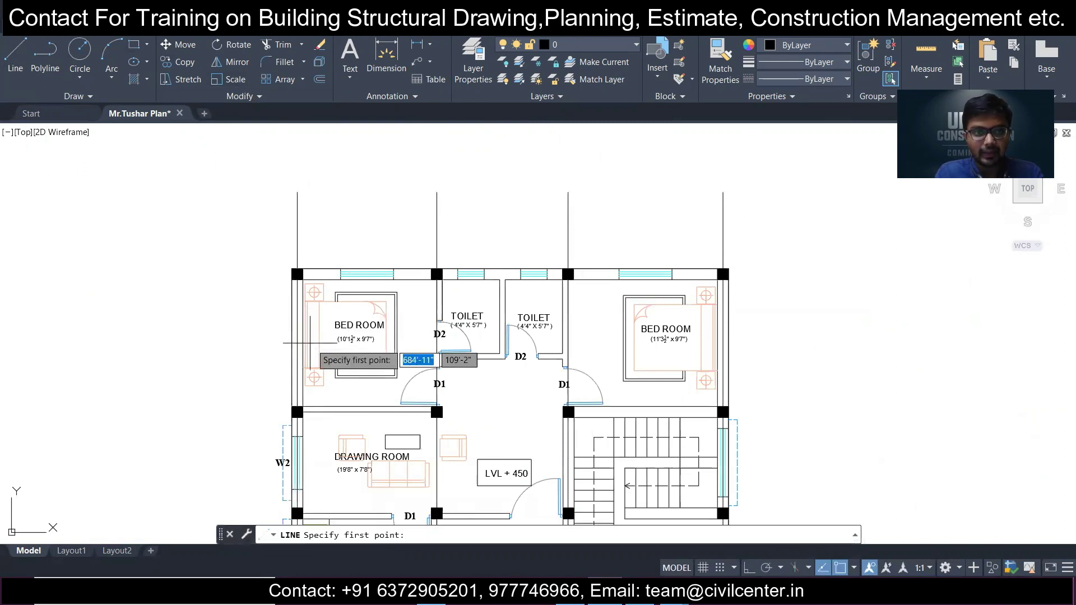
{"action": "left_click", "coordinate": [243, 274]}
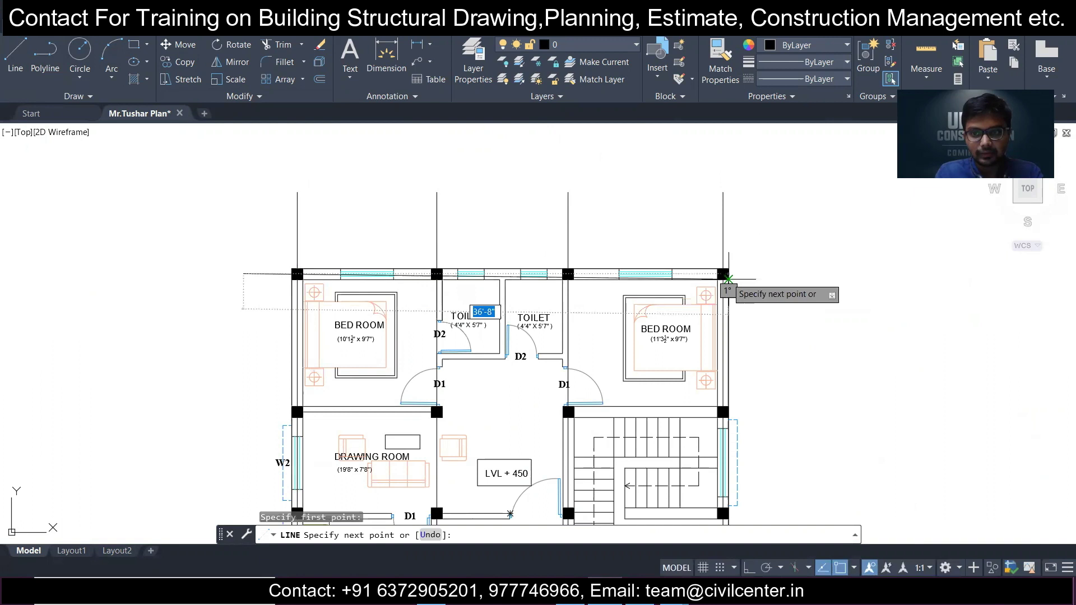
{"action": "key", "text": "F8"}
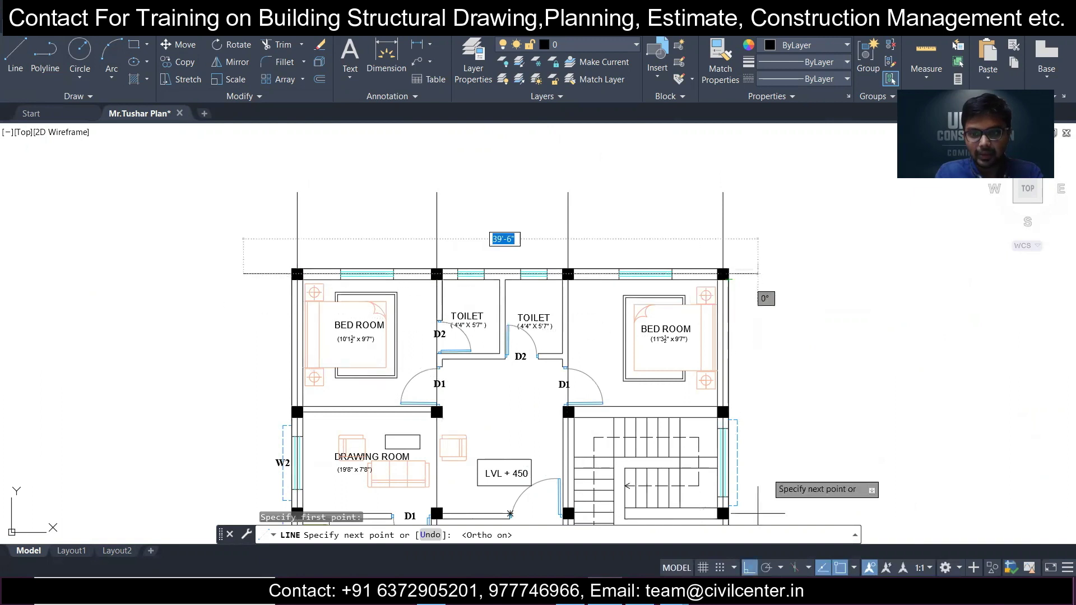
{"action": "left_click", "coordinate": [791, 260]}
{"action": "key", "text": "Escape"}
- Copy the horizontal line from the rear-right column's centre to the centre of the column between the bedroom and staircase
{"action": "left_click", "coordinate": [854, 300]}
{"action": "left_click", "coordinate": [753, 181]}
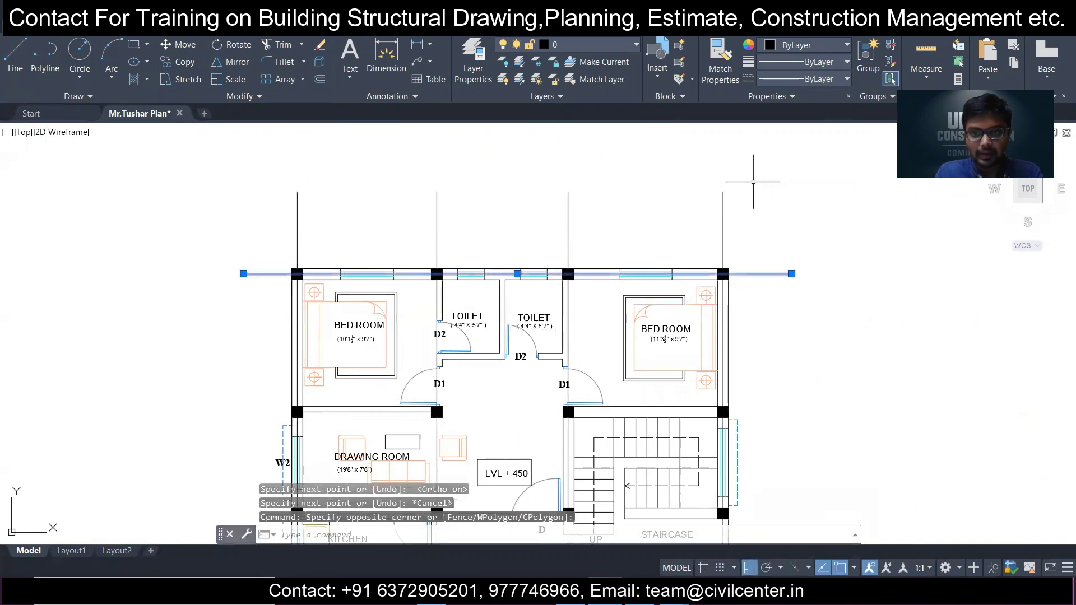
{"action": "left_click", "coordinate": [187, 65]}
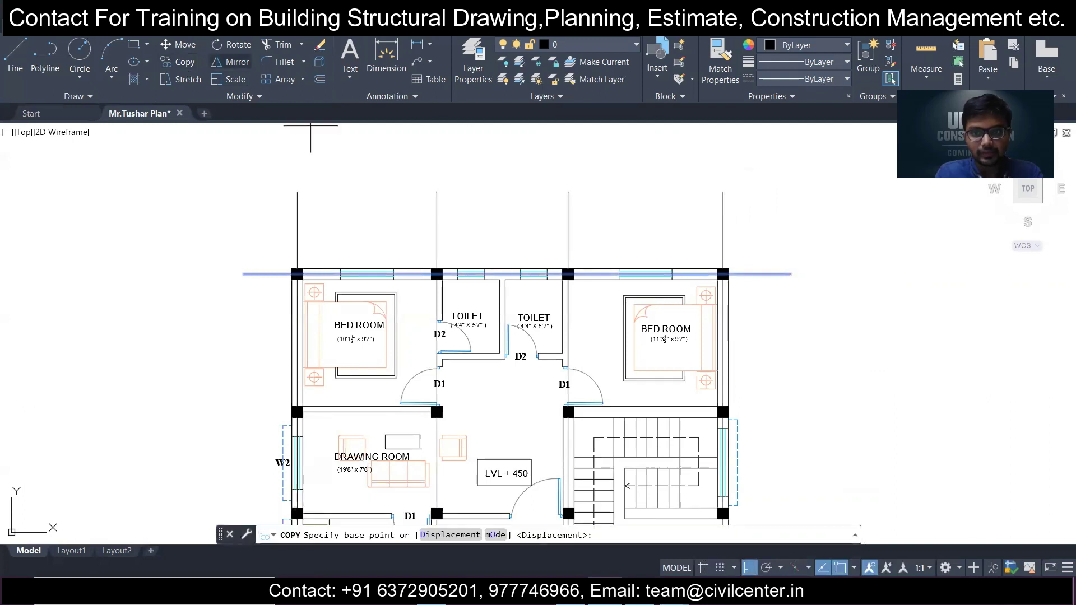
{"action": "scroll", "coordinate": [749, 277], "scroll_direction": "up", "scroll_amount": 4}
{"action": "left_click", "coordinate": [683, 268]}
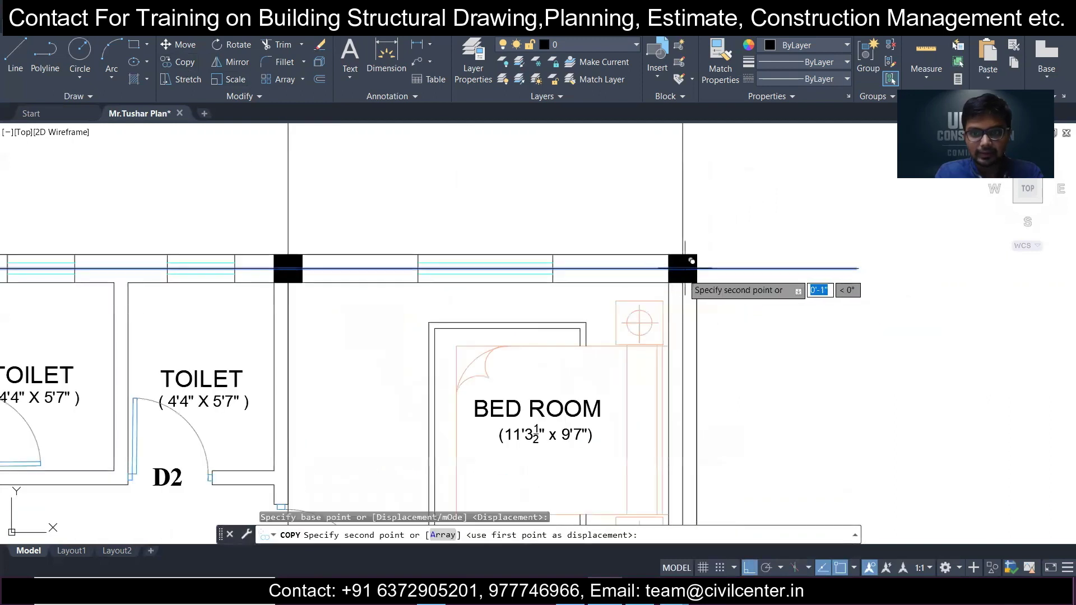
{"action": "scroll", "coordinate": [728, 337], "scroll_direction": "down", "scroll_amount": 5}
{"action": "scroll", "coordinate": [665, 349], "scroll_direction": "up", "scroll_amount": 6}
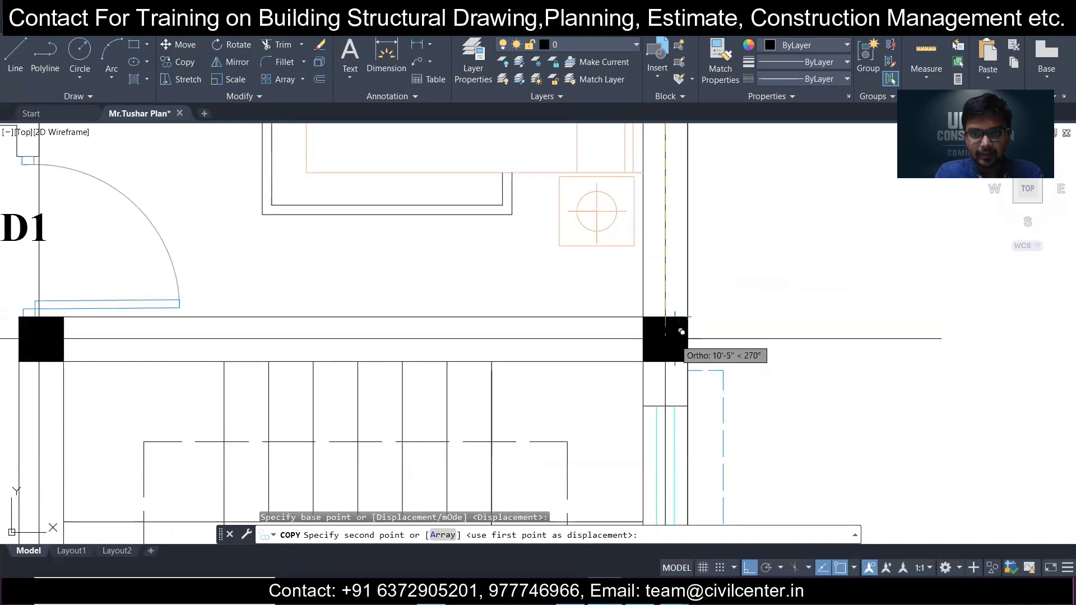
{"action": "left_click", "coordinate": [665, 339]}
{"action": "scroll", "coordinate": [662, 359], "scroll_direction": "down", "scroll_amount": 2}
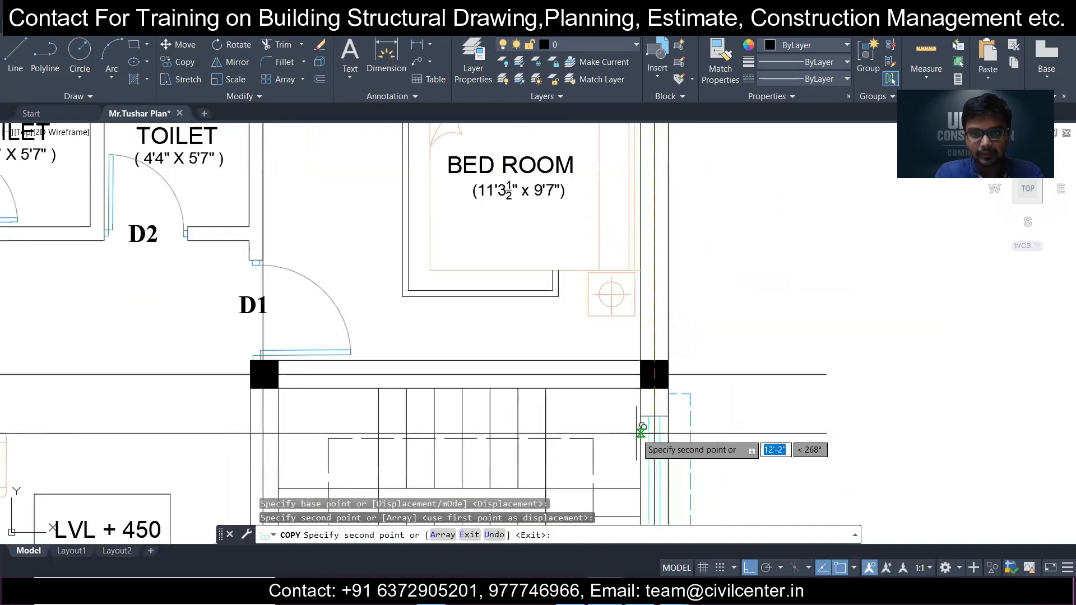
- Place further copies of the horizontal line through the column row at the staircase front and the parking's front column row
{"action": "middle_click_drag", "start_coordinate": [645, 422], "coordinate": [644, 391]}
{"action": "scroll", "coordinate": [745, 313], "scroll_direction": "down", "scroll_amount": 5}
{"action": "scroll", "coordinate": [687, 336], "scroll_direction": "up", "scroll_amount": 7}
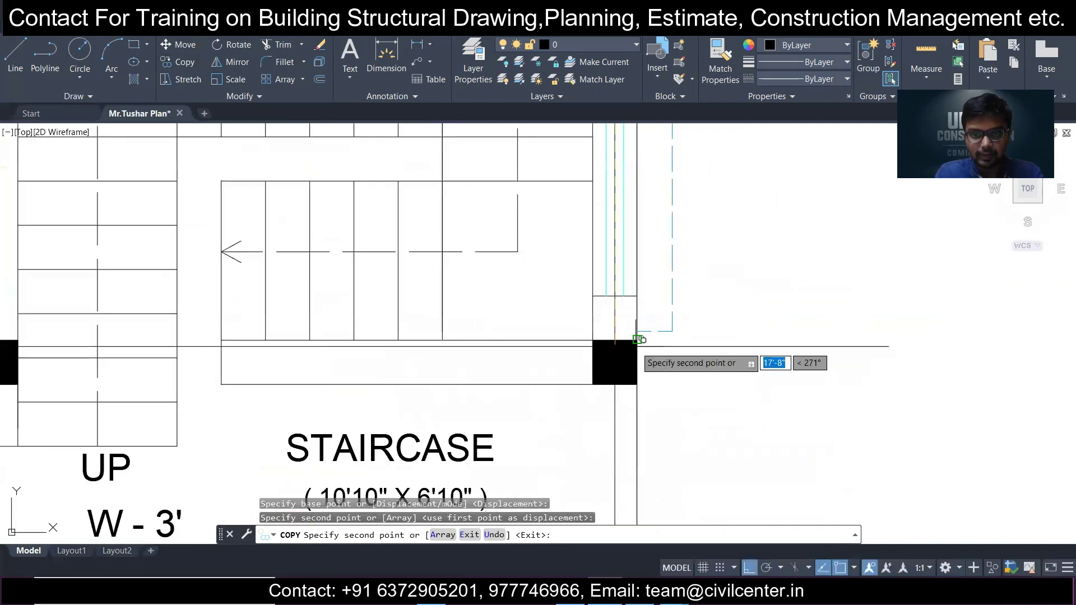
{"action": "left_click", "coordinate": [626, 368]}
{"action": "scroll", "coordinate": [624, 393], "scroll_direction": "down", "scroll_amount": 3}
{"action": "middle_click_drag", "start_coordinate": [587, 473], "coordinate": [765, 240]}
{"action": "scroll", "coordinate": [736, 258], "scroll_direction": "down", "scroll_amount": 5}
{"action": "scroll", "coordinate": [739, 335], "scroll_direction": "up", "scroll_amount": 5}
{"action": "scroll", "coordinate": [779, 278], "scroll_direction": "up", "scroll_amount": 6}
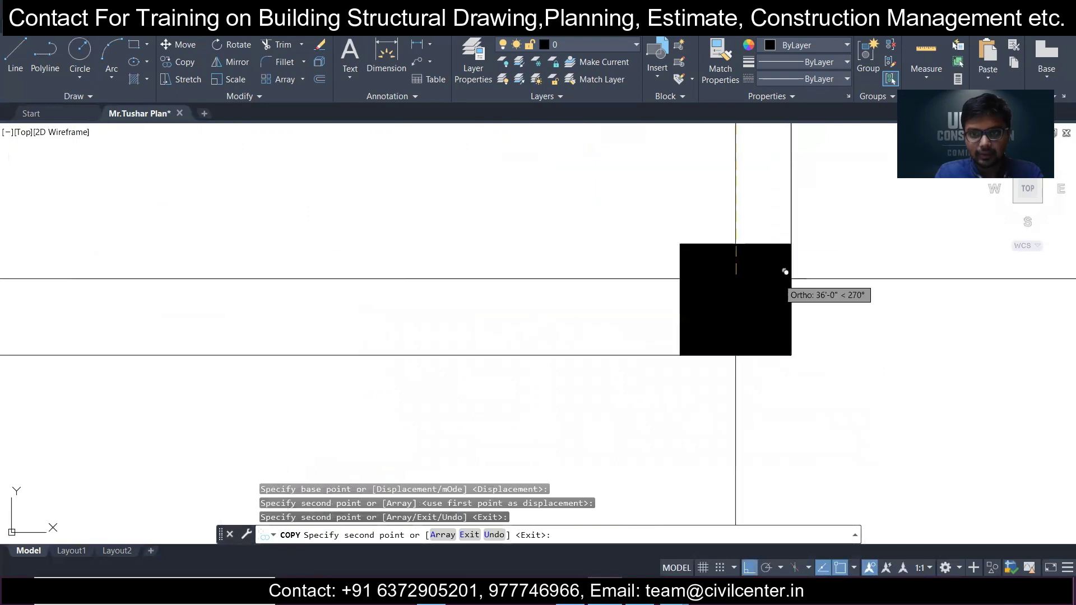
{"action": "left_click", "coordinate": [738, 296]}
{"action": "scroll", "coordinate": [549, 336], "scroll_direction": "down", "scroll_amount": 8}
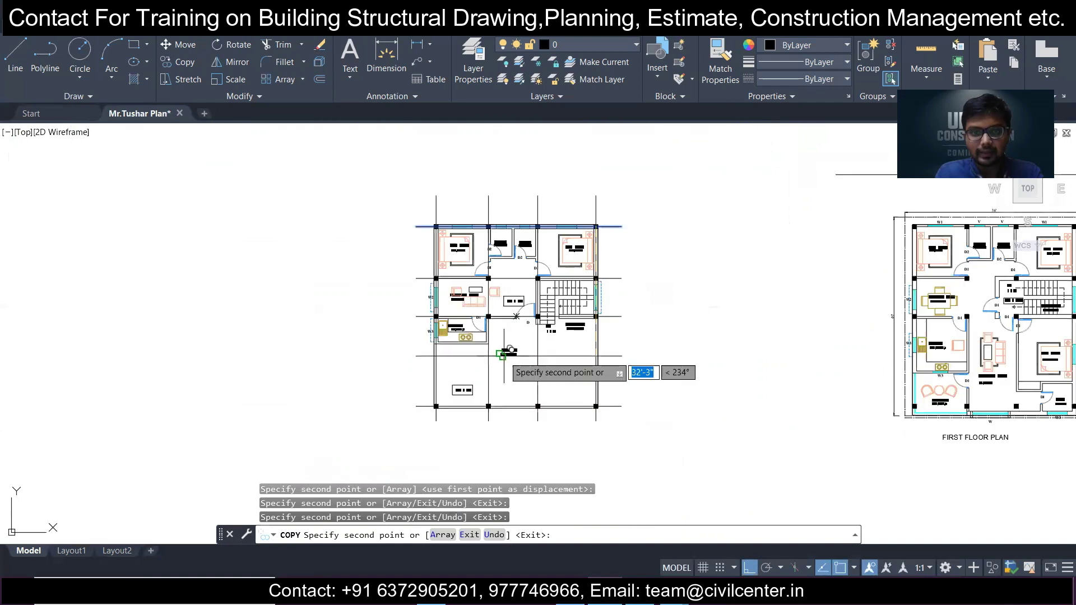
{"action": "scroll", "coordinate": [494, 264], "scroll_direction": "up", "scroll_amount": 4}
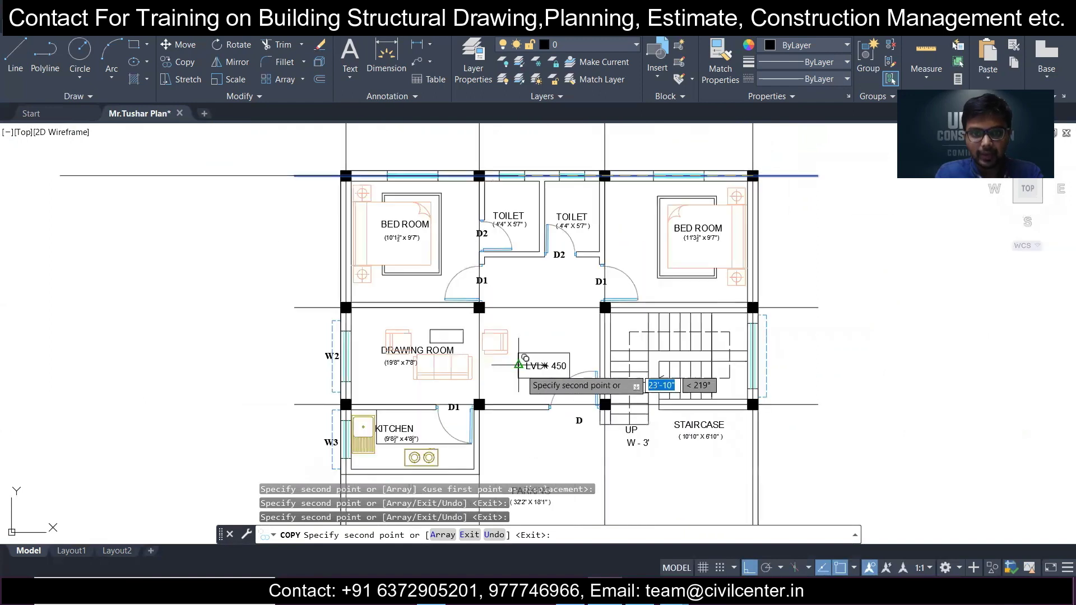
{"action": "key", "text": "Escape"}
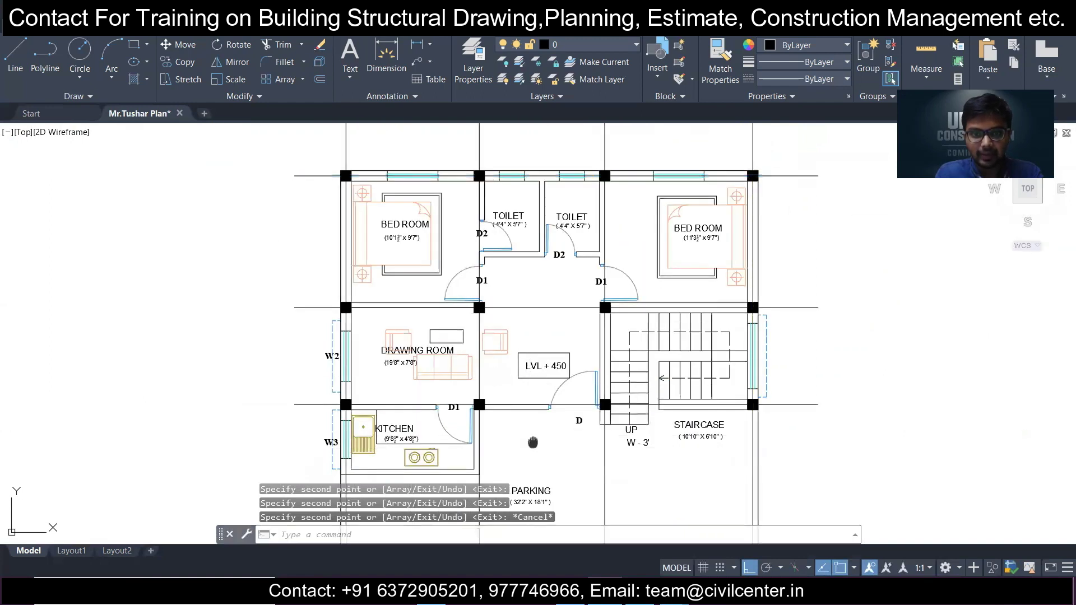
- Copy the vertical centreline beside the left bedroom onto the left face of the wall between the two toilets
{"action": "middle_click_drag", "start_coordinate": [533, 443], "coordinate": [548, 386]}
{"action": "middle_click_drag", "start_coordinate": [564, 349], "coordinate": [574, 419]}
{"action": "middle_click_drag", "start_coordinate": [601, 265], "coordinate": [622, 350]}
{"action": "scroll", "coordinate": [602, 275], "scroll_direction": "up", "scroll_amount": 2}
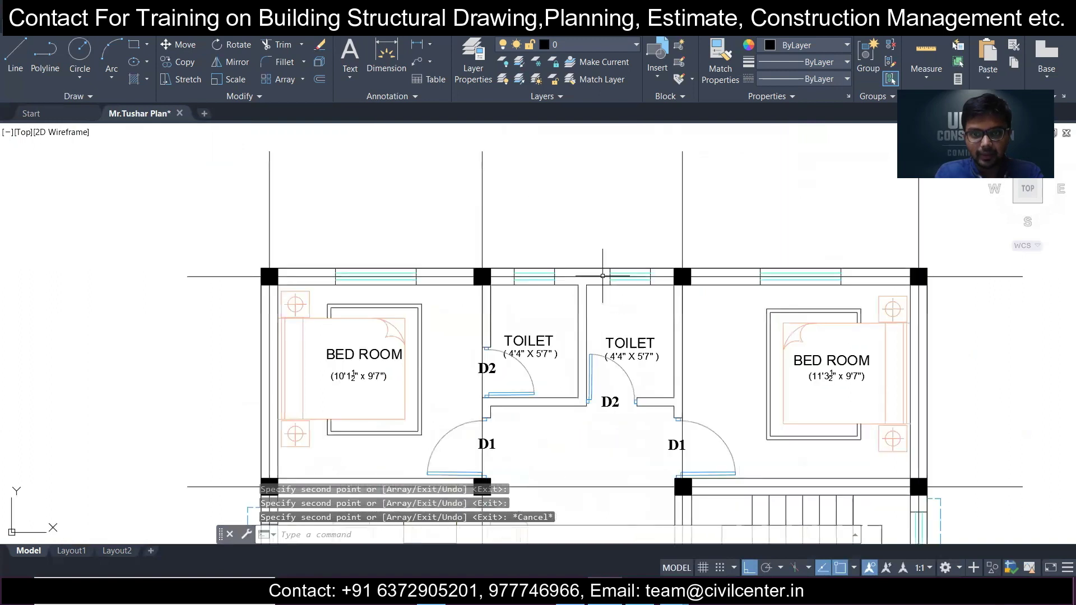
{"action": "scroll", "coordinate": [546, 274], "scroll_direction": "up", "scroll_amount": 2}
{"action": "scroll", "coordinate": [517, 323], "scroll_direction": "down", "scroll_amount": 4}
{"action": "middle_click_drag", "start_coordinate": [506, 321], "coordinate": [509, 291]}
{"action": "scroll", "coordinate": [480, 303], "scroll_direction": "up", "scroll_amount": 4}
{"action": "scroll", "coordinate": [483, 324], "scroll_direction": "up", "scroll_amount": 5}
{"action": "left_click", "coordinate": [497, 365]}
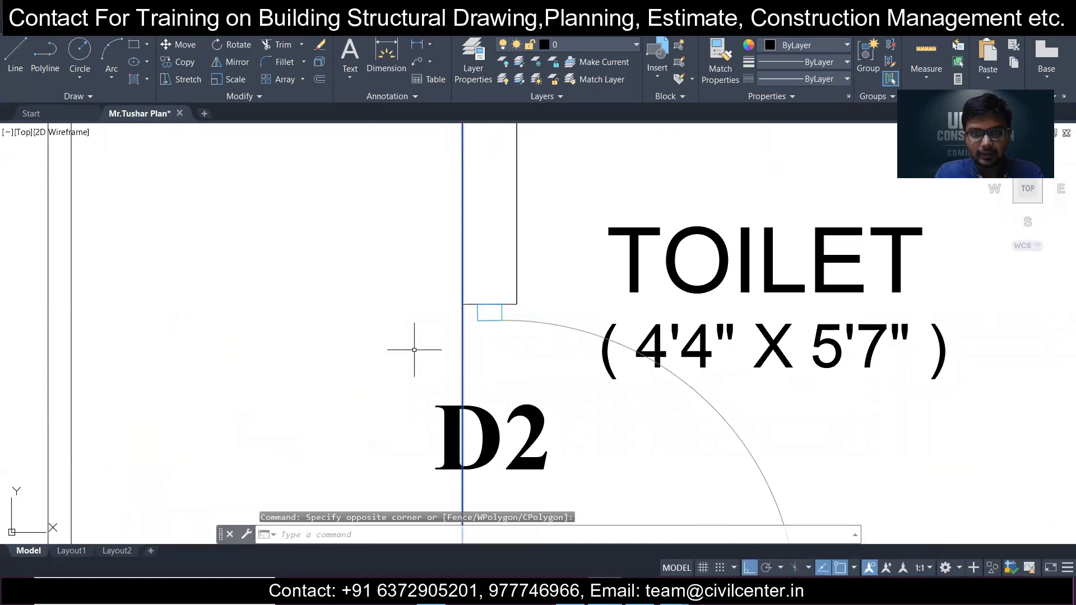
{"action": "scroll", "coordinate": [415, 344], "scroll_direction": "down", "scroll_amount": 5}
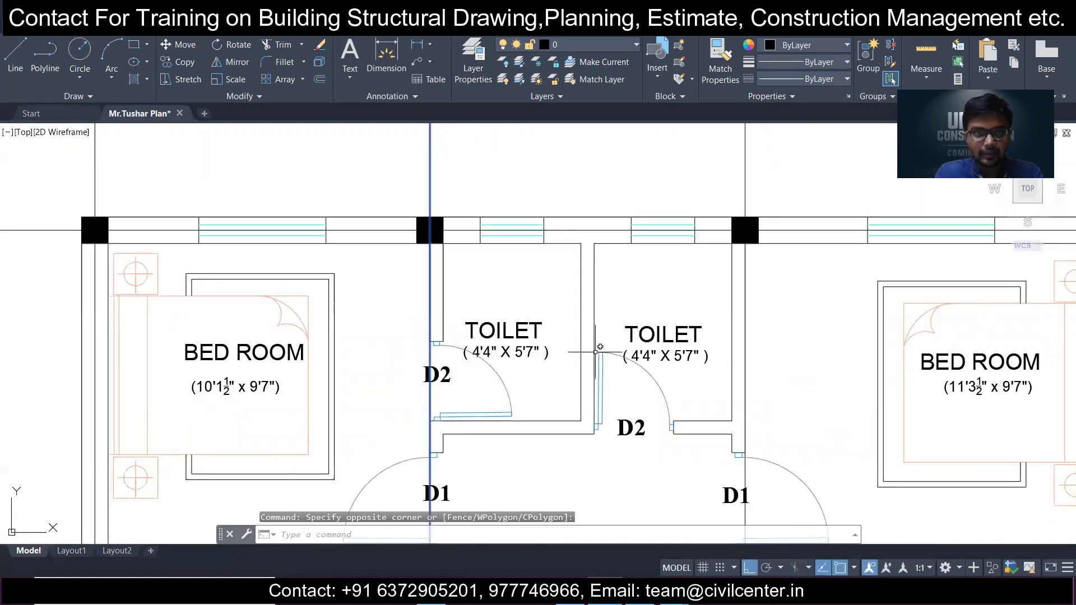
{"action": "left_click", "coordinate": [184, 62]}
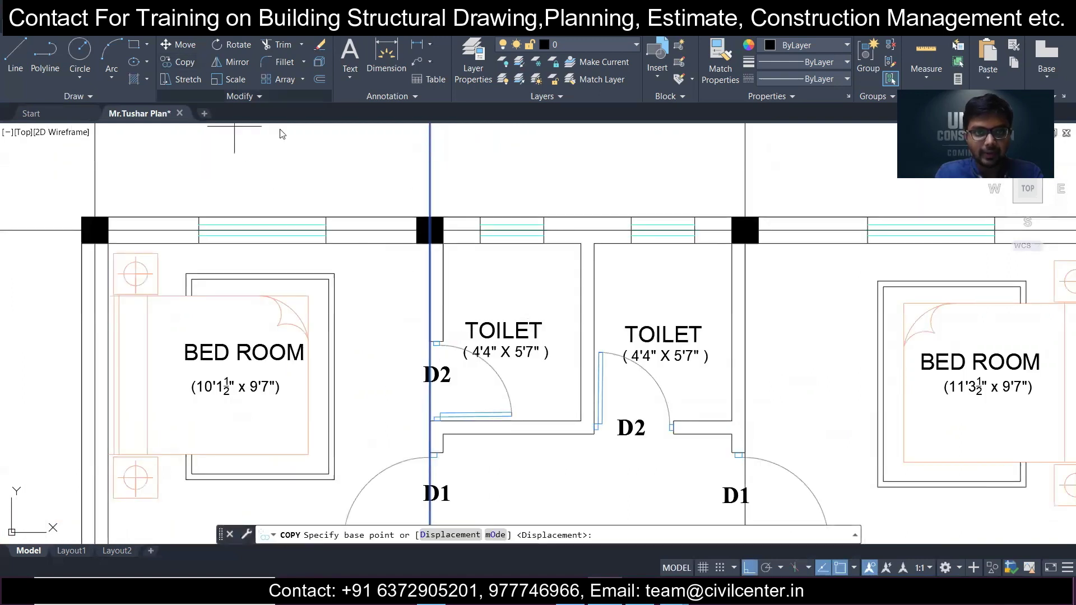
{"action": "left_click", "coordinate": [430, 244]}
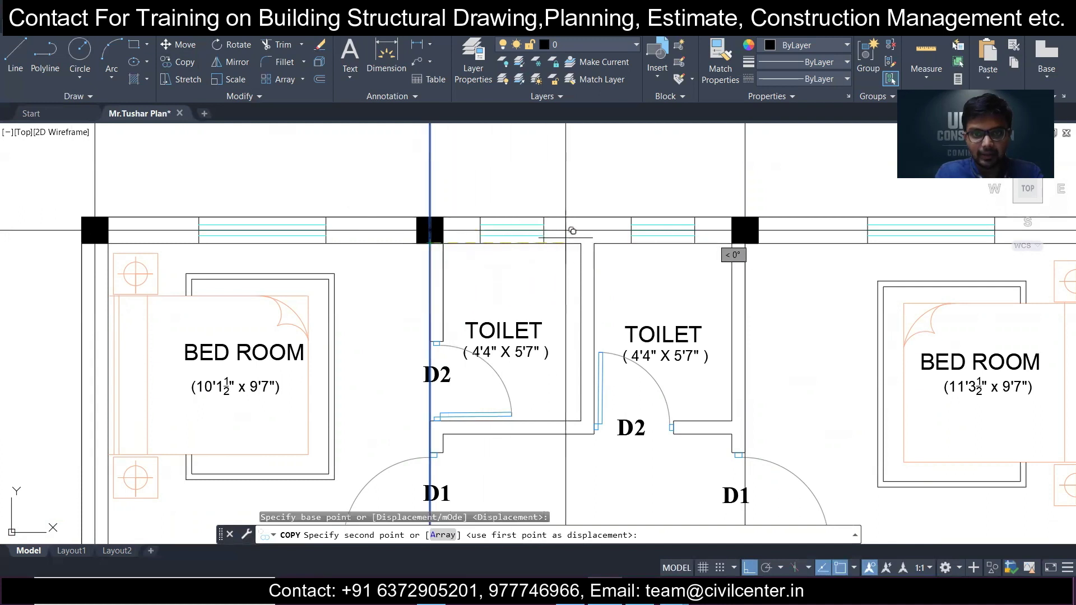
{"action": "left_click", "coordinate": [581, 243]}
{"action": "key", "text": "Escape"}
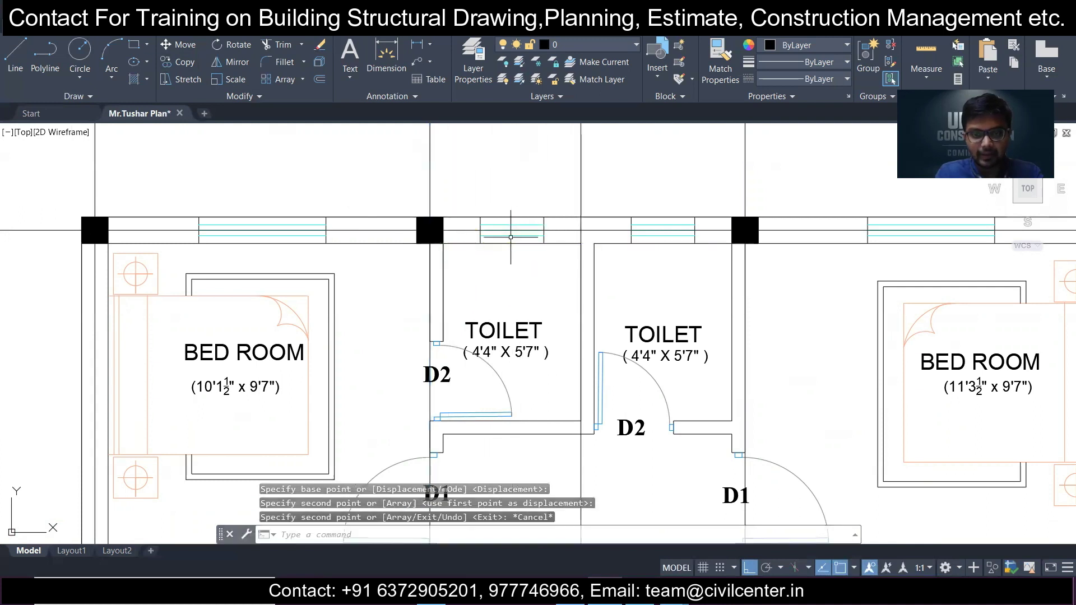
- Copy the rear column row's horizontal centreline onto the rear face of the toilets' door-side wall
{"action": "left_click", "coordinate": [389, 229]}
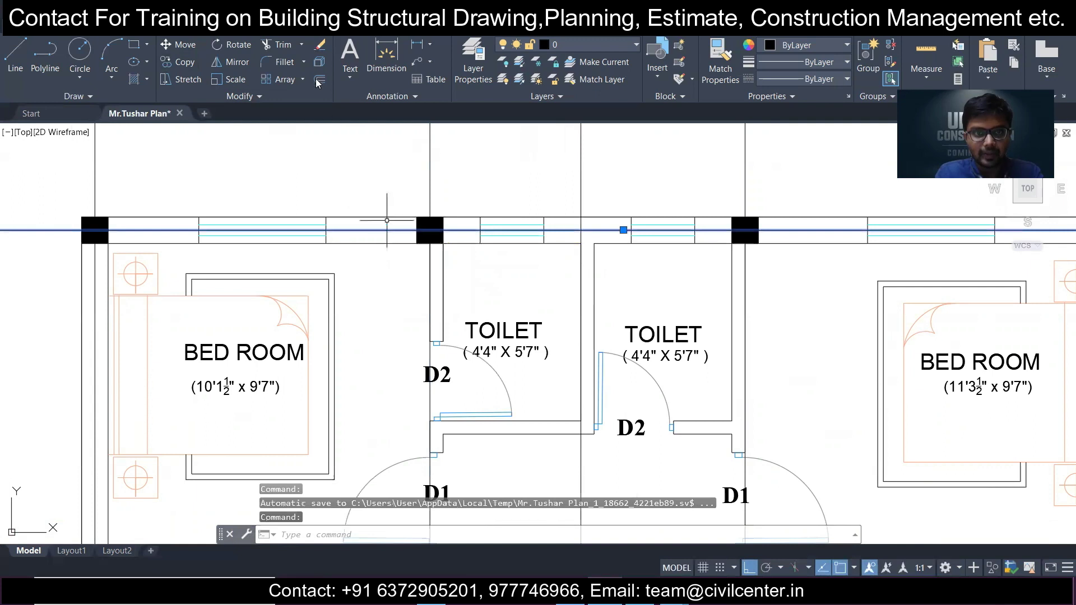
{"action": "left_click", "coordinate": [430, 229]}
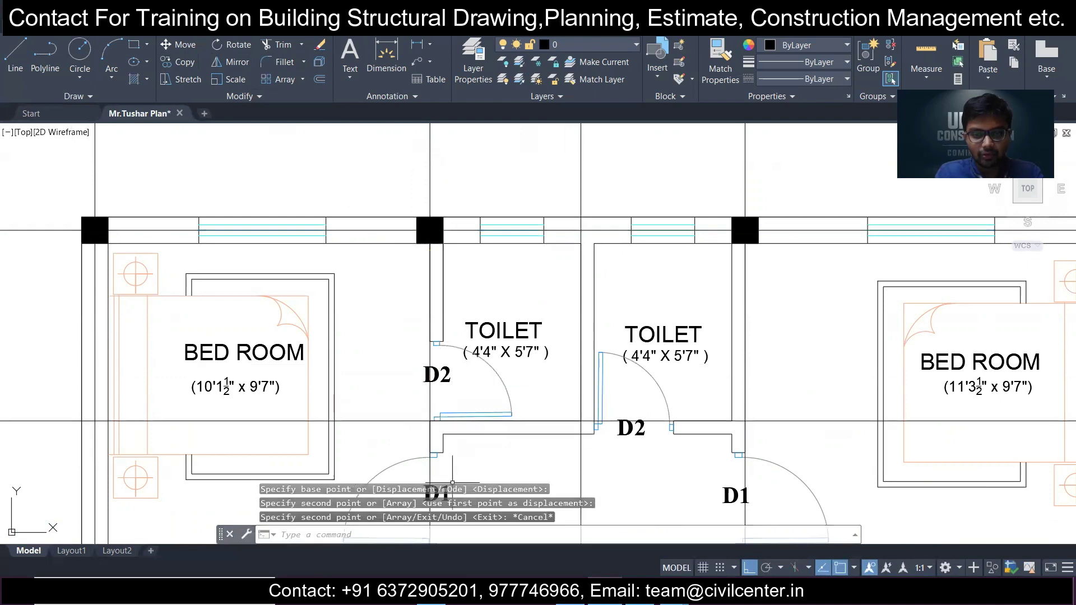
{"action": "scroll", "coordinate": [453, 481], "scroll_direction": "up", "scroll_amount": 2}
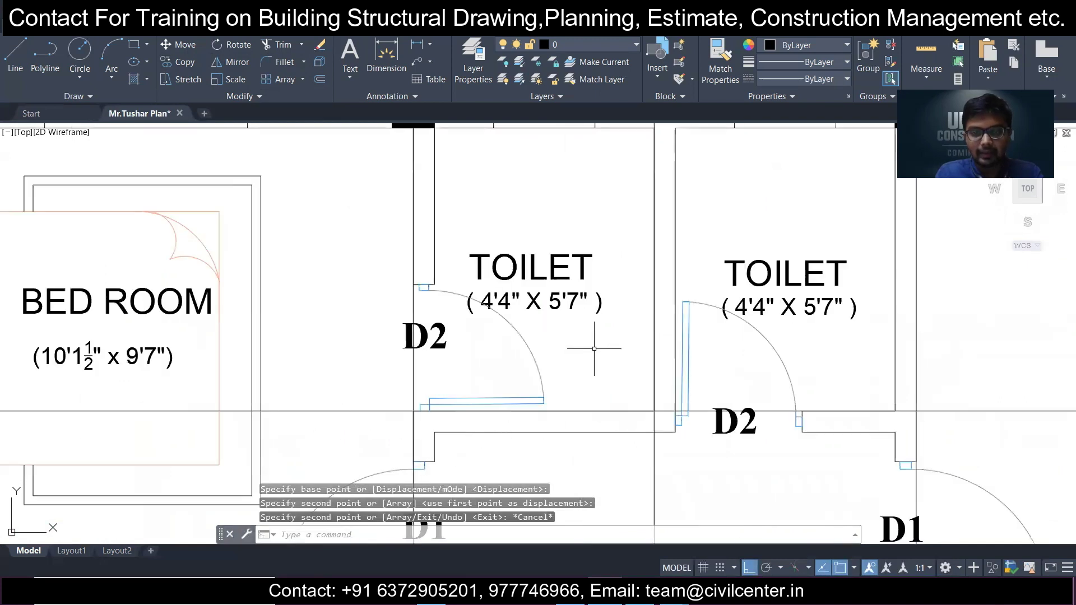
- Copy the horizontal centreline at the staircase front onto the inner face of the kitchen's front wall
{"action": "scroll", "coordinate": [533, 348], "scroll_direction": "down", "scroll_amount": 4}
{"action": "scroll", "coordinate": [578, 399], "scroll_direction": "down", "scroll_amount": 2}
{"action": "middle_click_drag", "start_coordinate": [588, 511], "coordinate": [488, 313]}
{"action": "scroll", "coordinate": [369, 357], "scroll_direction": "up", "scroll_amount": 2}
{"action": "middle_click_drag", "start_coordinate": [370, 356], "coordinate": [396, 312]}
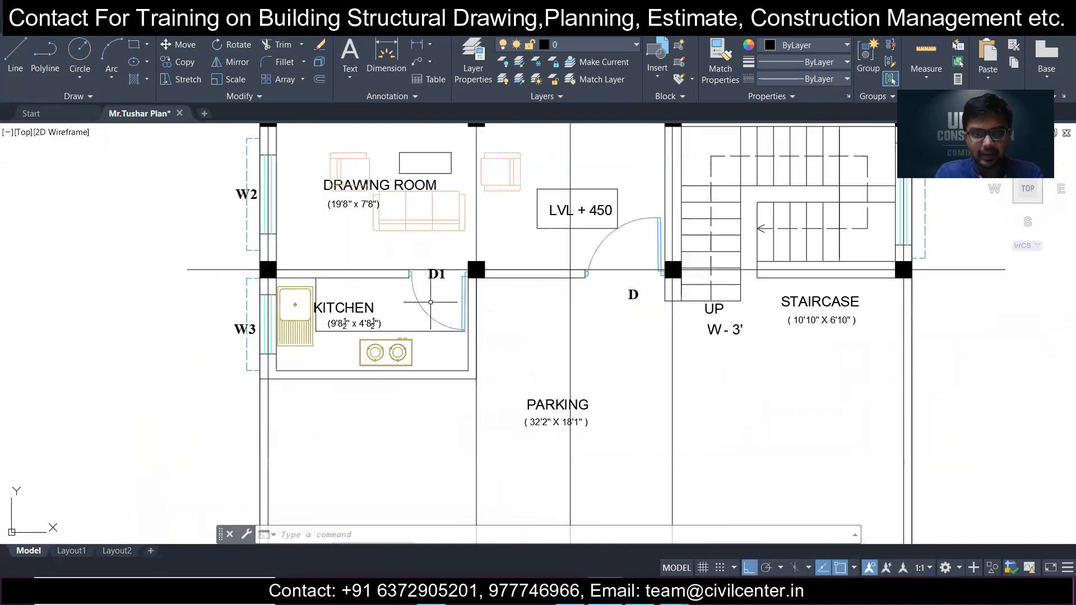
{"action": "scroll", "coordinate": [439, 282], "scroll_direction": "up", "scroll_amount": 2}
{"action": "left_click", "coordinate": [412, 252]}
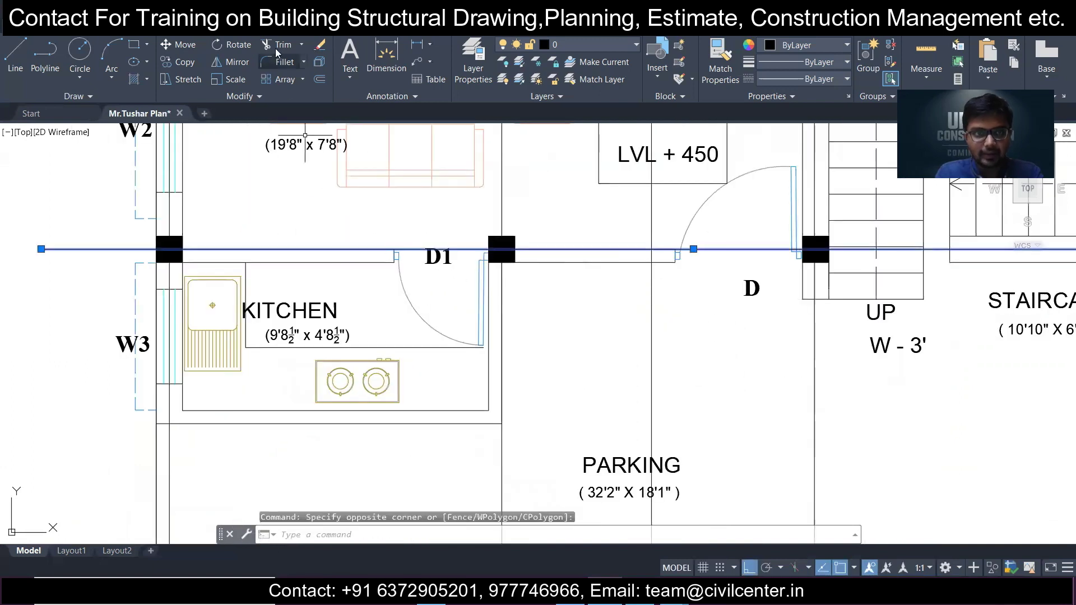
{"action": "left_click", "coordinate": [179, 61]}
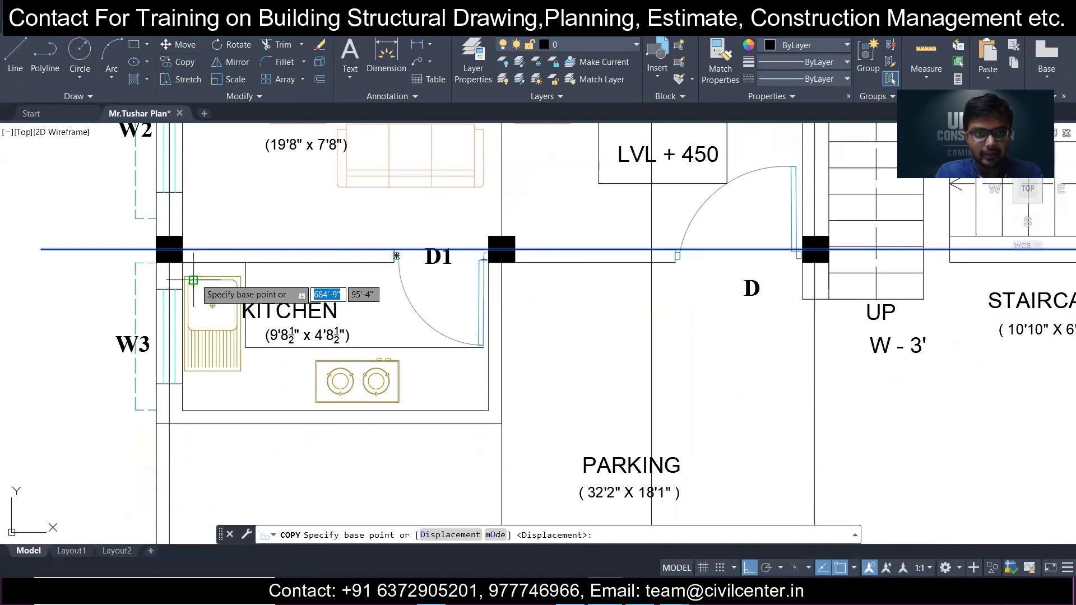
{"action": "left_click", "coordinate": [181, 251]}
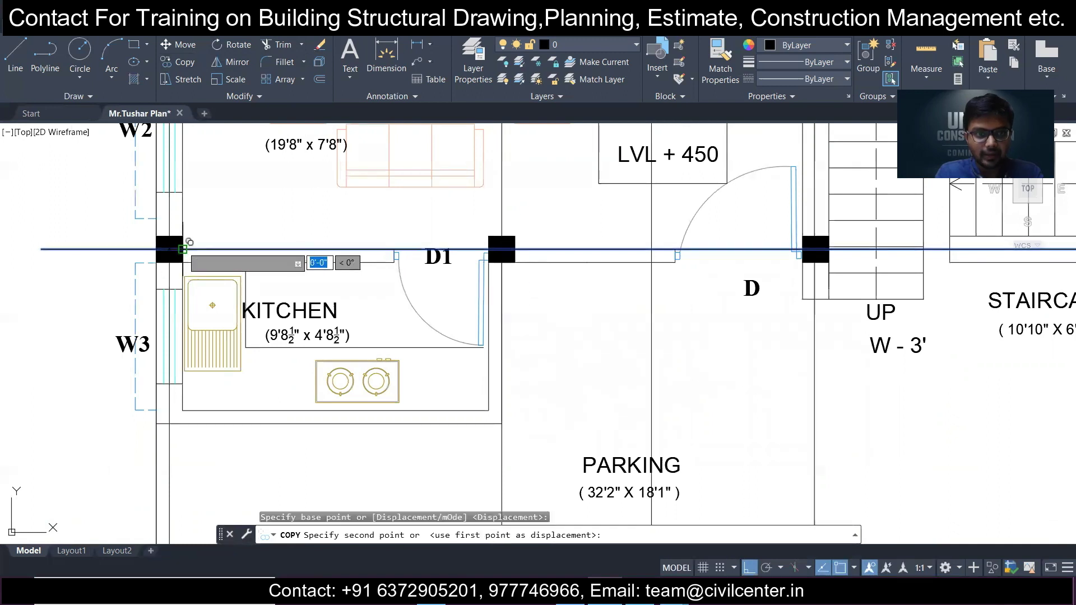
{"action": "left_click", "coordinate": [186, 405]}
{"action": "key", "text": "Escape"}
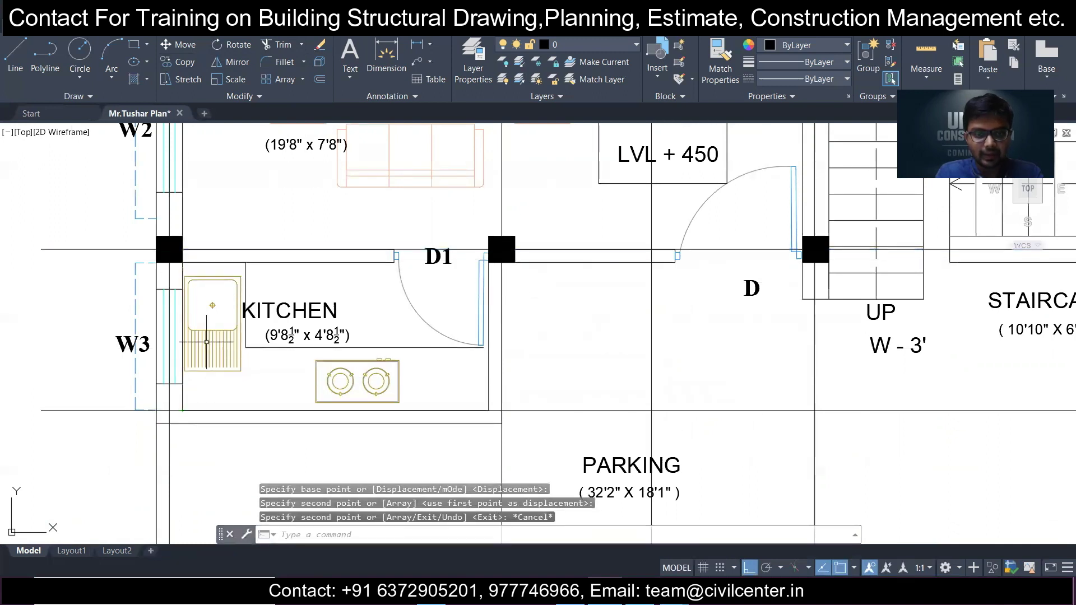
- Examine the centrelines across the parking area and the rest of the ground floor plan
{"action": "scroll", "coordinate": [196, 358], "scroll_direction": "down", "scroll_amount": 3}
{"action": "middle_click_drag", "start_coordinate": [205, 350], "coordinate": [231, 198]}
{"action": "scroll", "coordinate": [193, 295], "scroll_direction": "up", "scroll_amount": 2}
{"action": "scroll", "coordinate": [192, 298], "scroll_direction": "down", "scroll_amount": 2}
{"action": "middle_click_drag", "start_coordinate": [192, 297], "coordinate": [217, 347]}
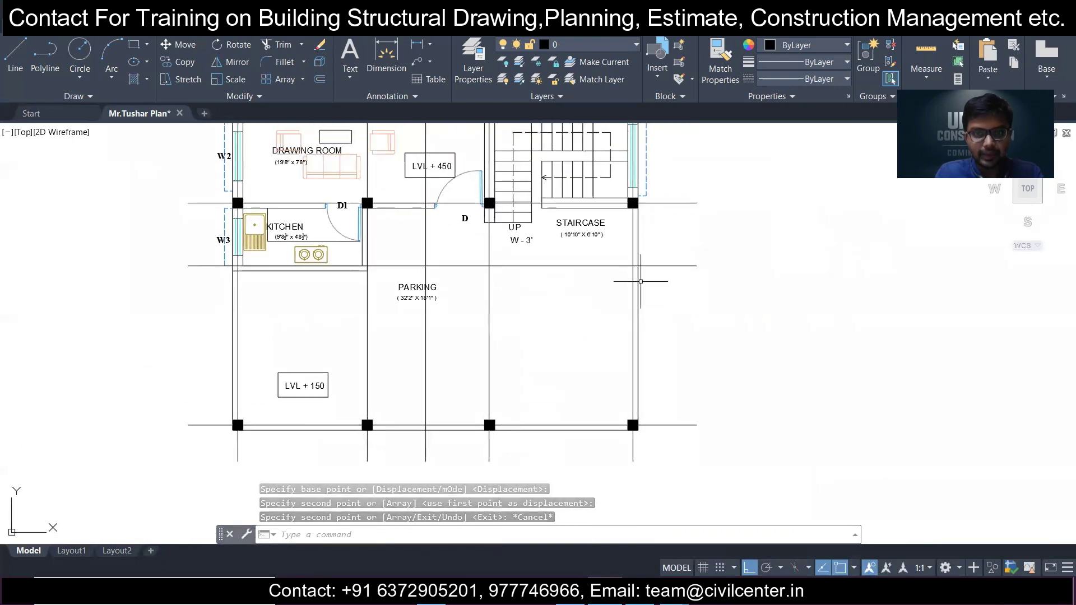
{"action": "scroll", "coordinate": [268, 453], "scroll_direction": "up", "scroll_amount": 2}
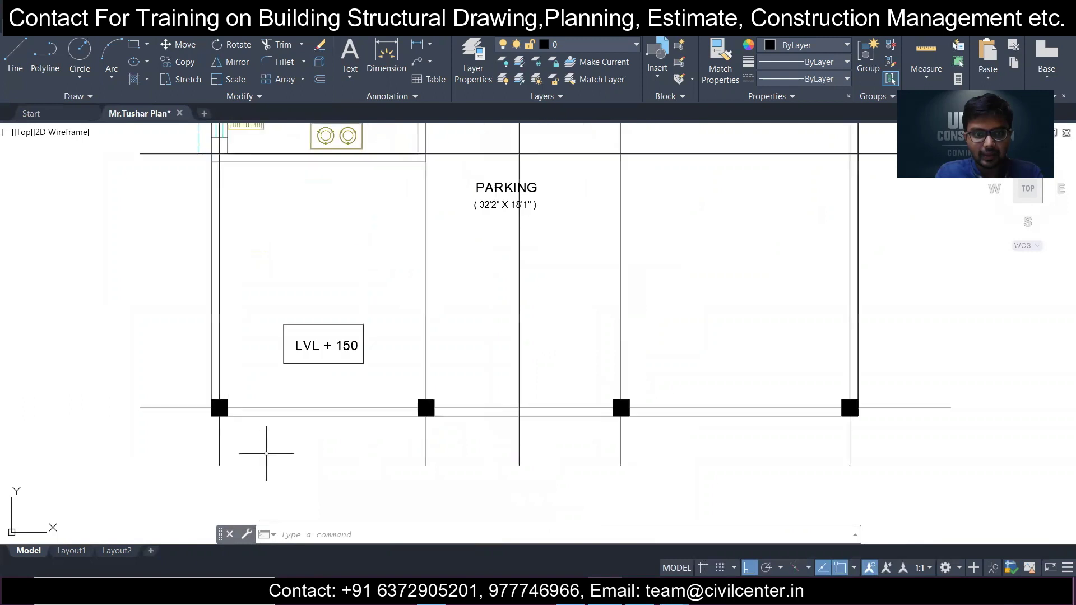
{"action": "scroll", "coordinate": [281, 413], "scroll_direction": "down", "scroll_amount": 2}
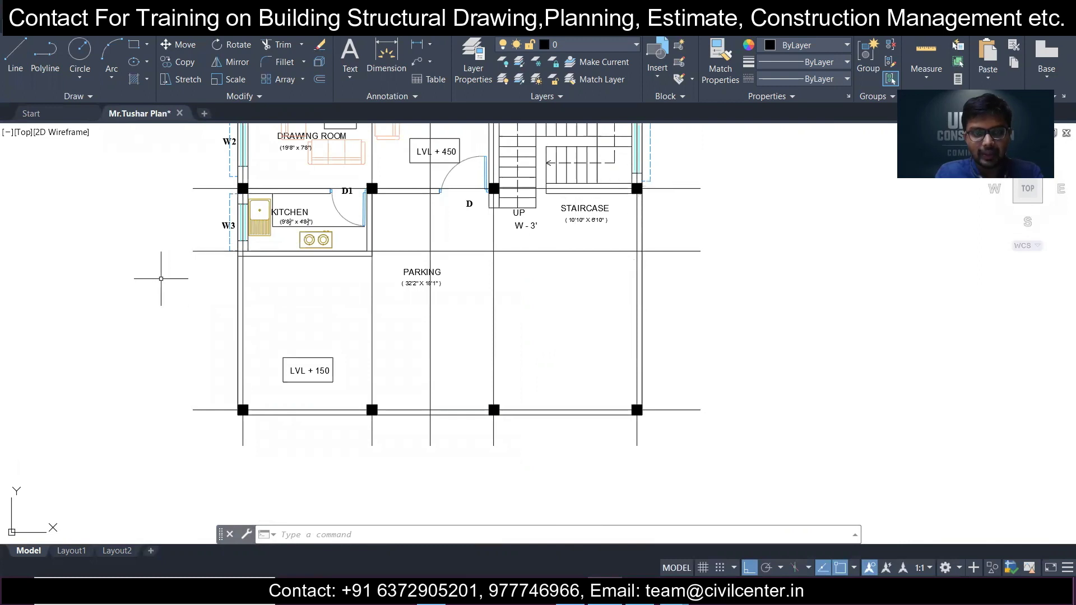
{"action": "scroll", "coordinate": [240, 253], "scroll_direction": "down", "scroll_amount": 2}
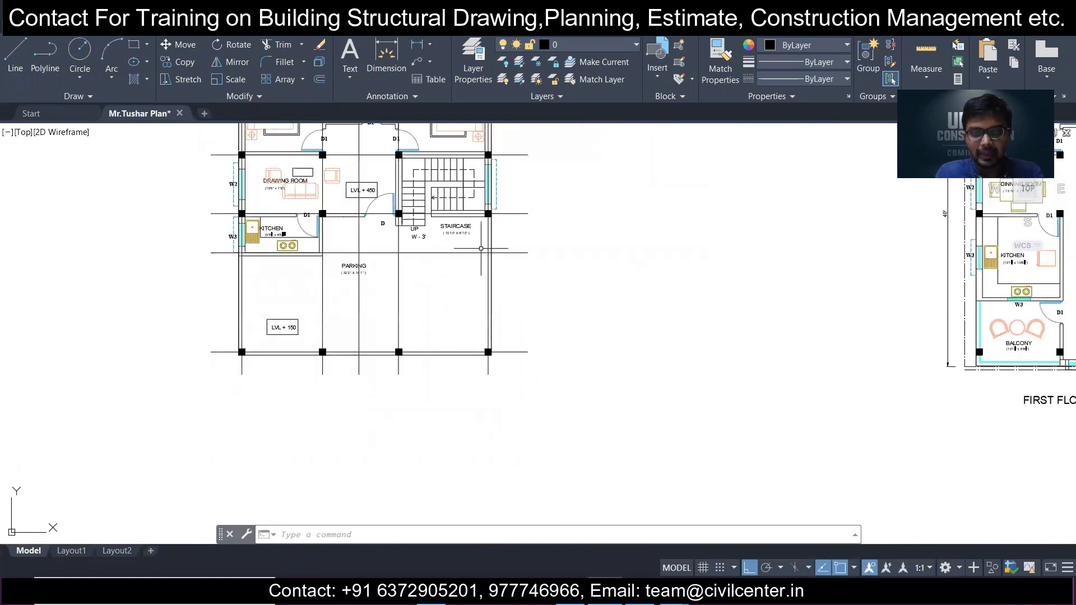
{"action": "middle_click_drag", "start_coordinate": [481, 248], "coordinate": [432, 299]}
{"action": "middle_click_drag", "start_coordinate": [347, 266], "coordinate": [291, 345]}
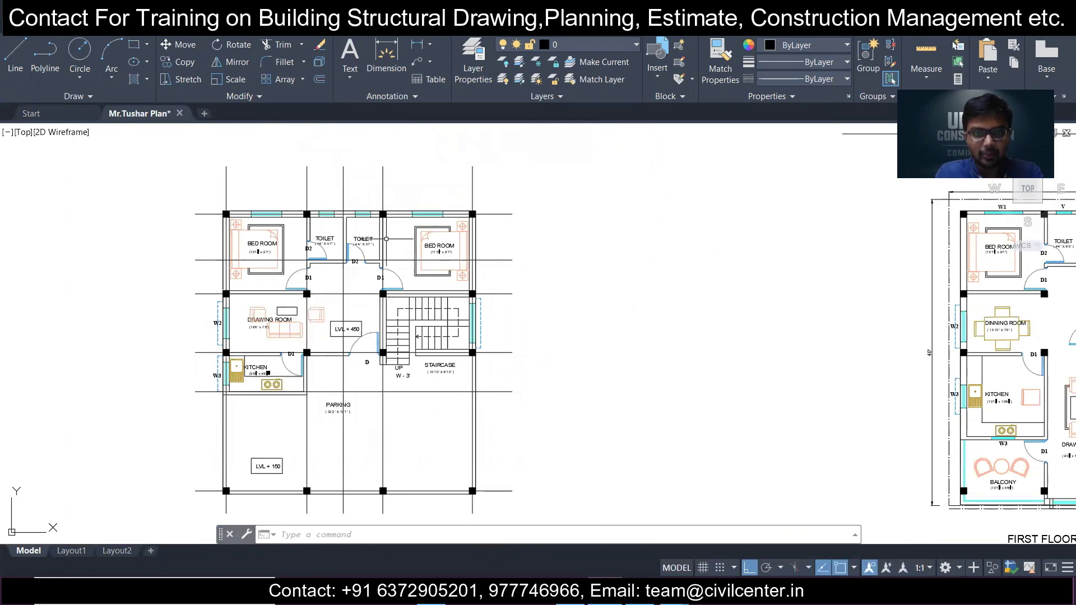
{"action": "scroll", "coordinate": [386, 238], "scroll_direction": "down", "scroll_amount": 2}
{"action": "left_click", "coordinate": [463, 198]}
{"action": "left_click", "coordinate": [165, 161]}
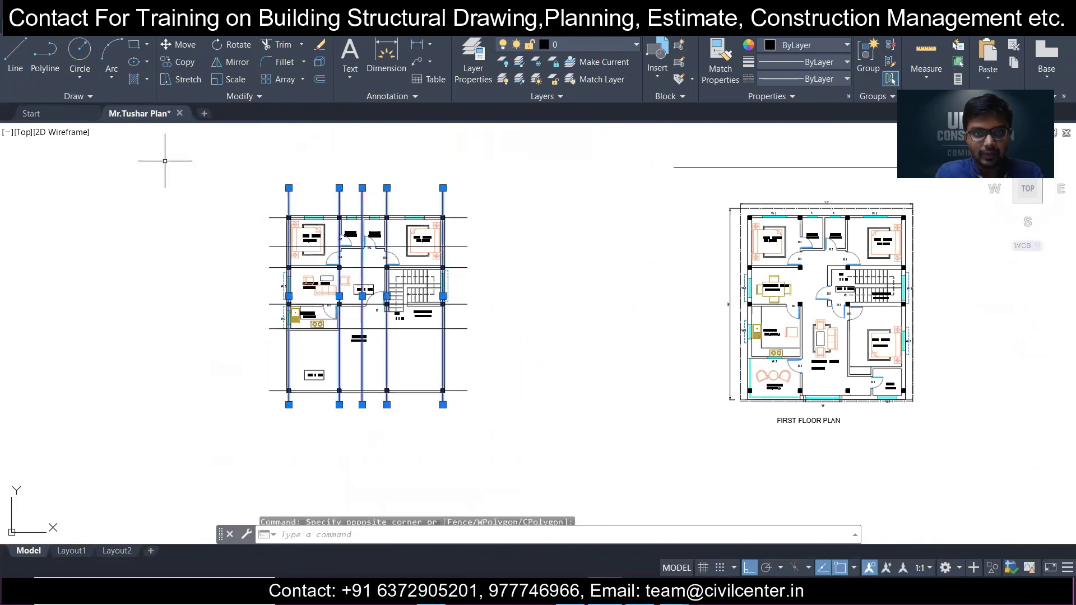
{"action": "left_click", "coordinate": [474, 195]}
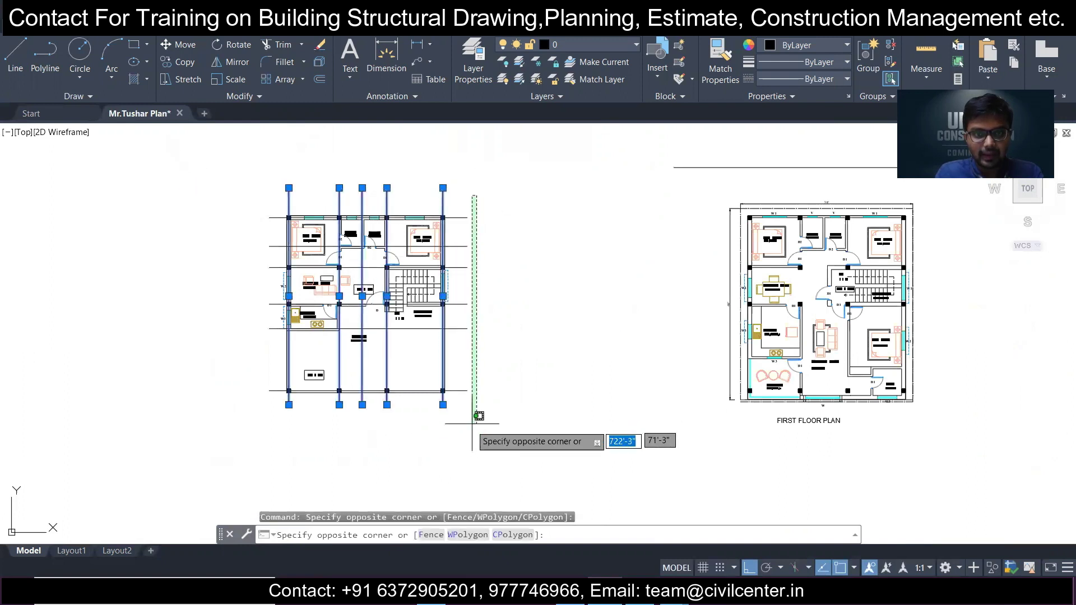
{"action": "left_click", "coordinate": [462, 433]}
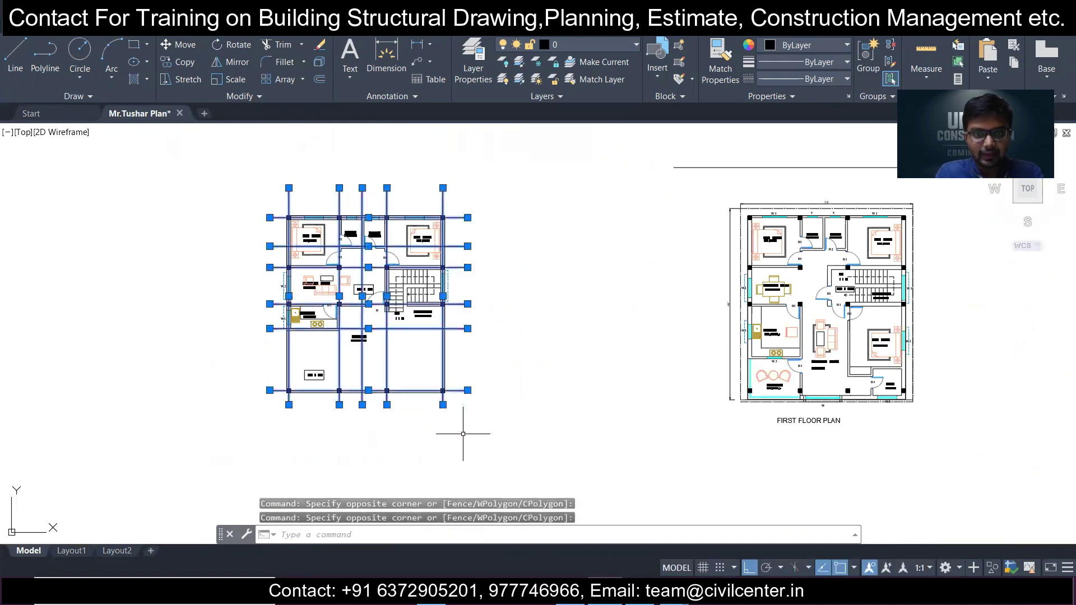
{"action": "left_click", "coordinate": [604, 45]}
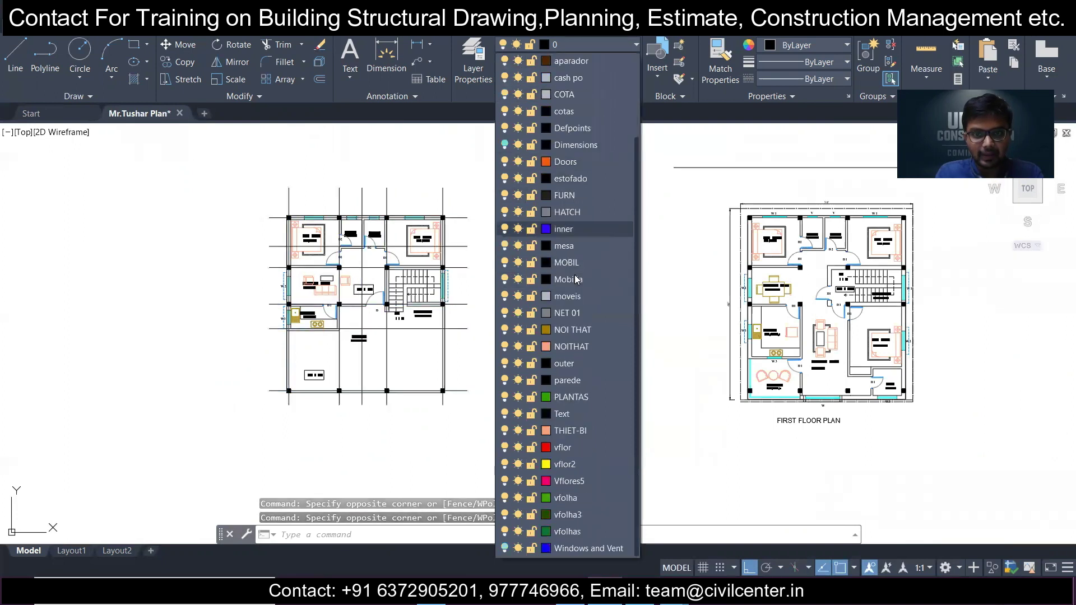
{"action": "scroll", "coordinate": [575, 279], "scroll_direction": "up", "scroll_amount": 2}
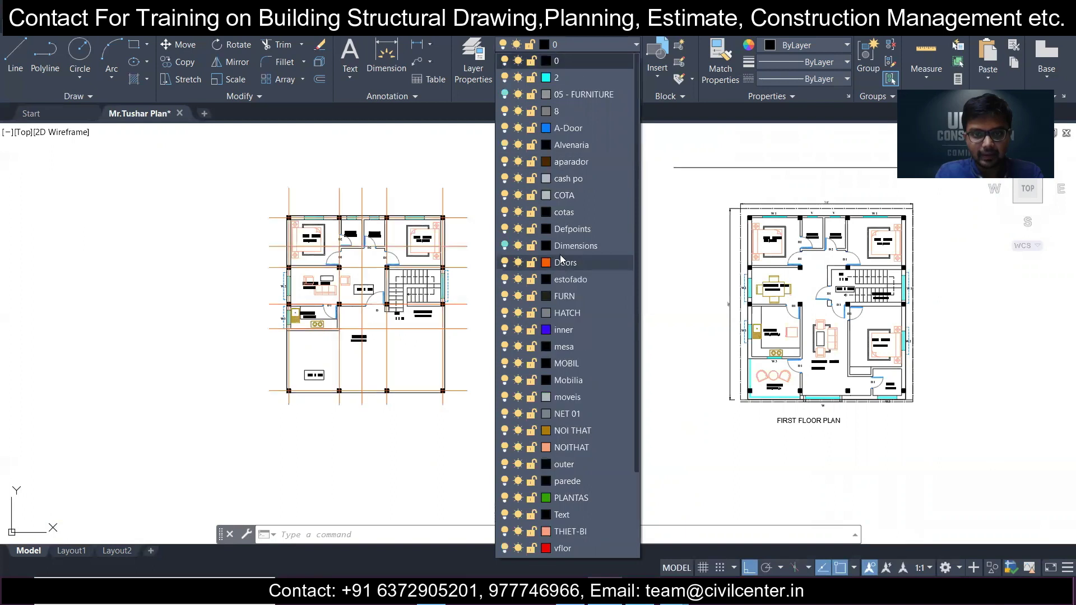
{"action": "left_click", "coordinate": [482, 69]}
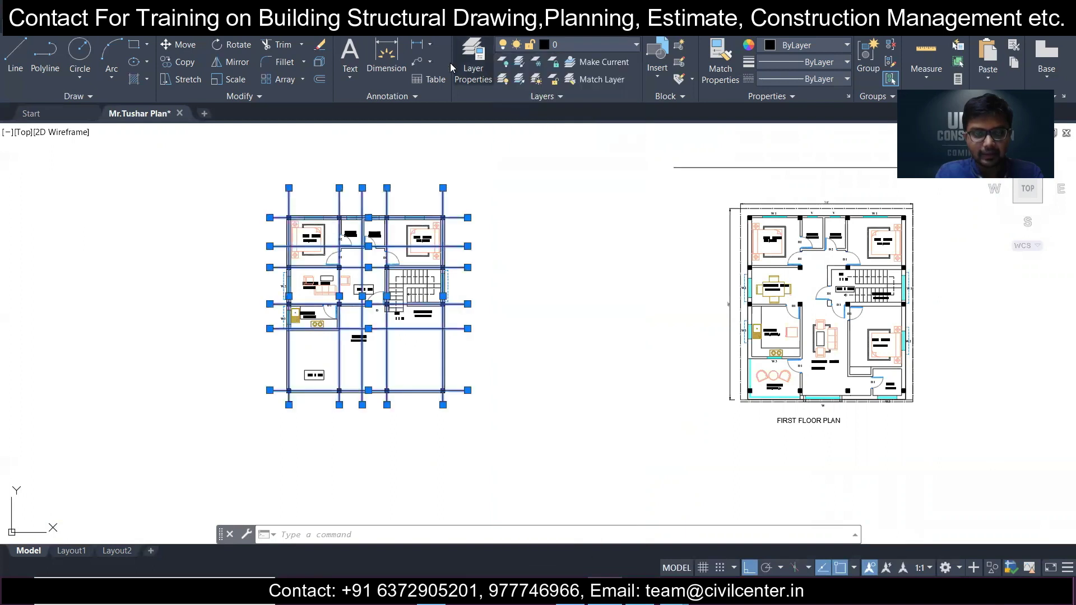
- Create a new layer named cl with the HIDDEN2 linetype, leaving its colour white
{"action": "left_click", "coordinate": [473, 56]}
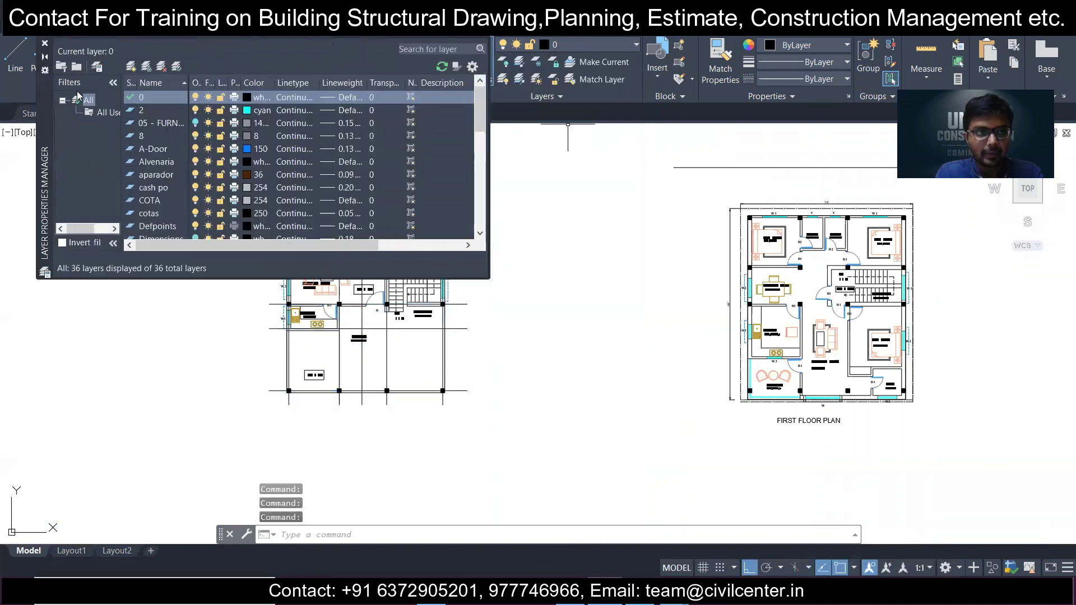
{"action": "left_click", "coordinate": [131, 66]}
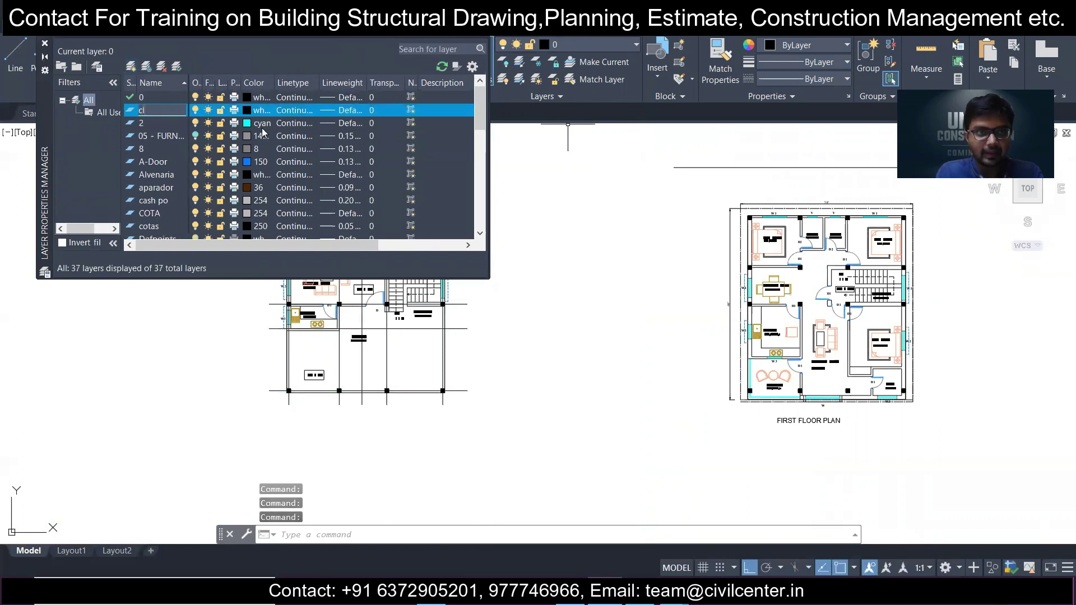
{"action": "left_click", "coordinate": [255, 110]}
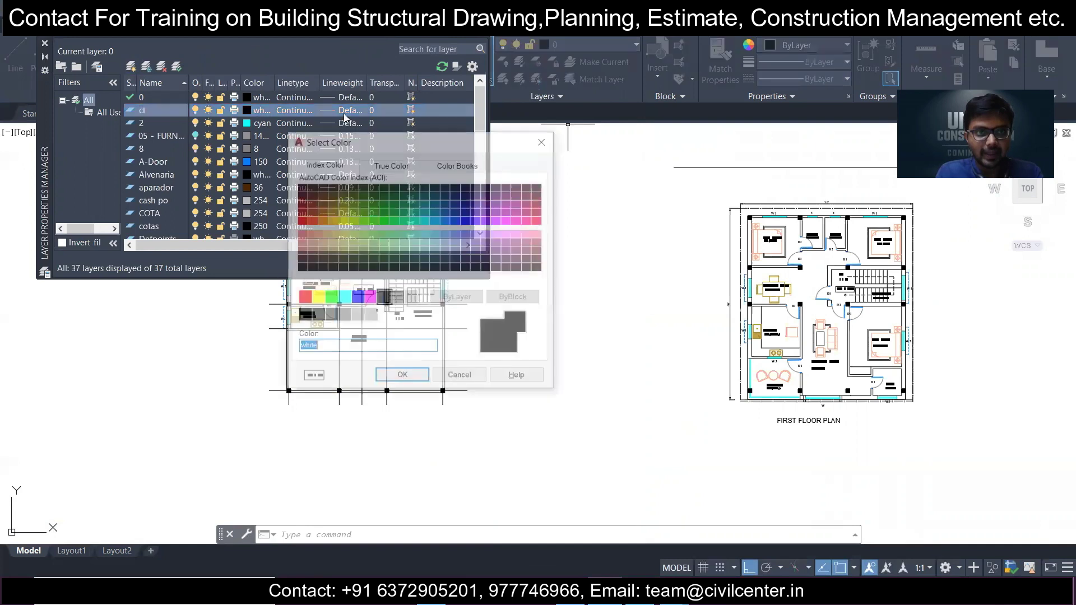
{"action": "left_click", "coordinate": [544, 142]}
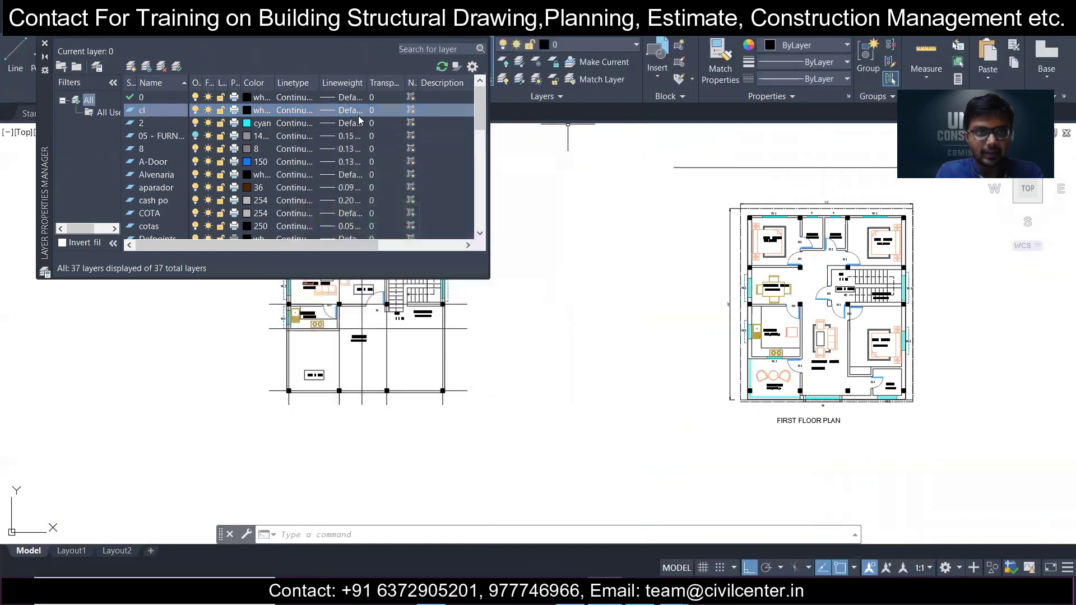
{"action": "left_click", "coordinate": [297, 110]}
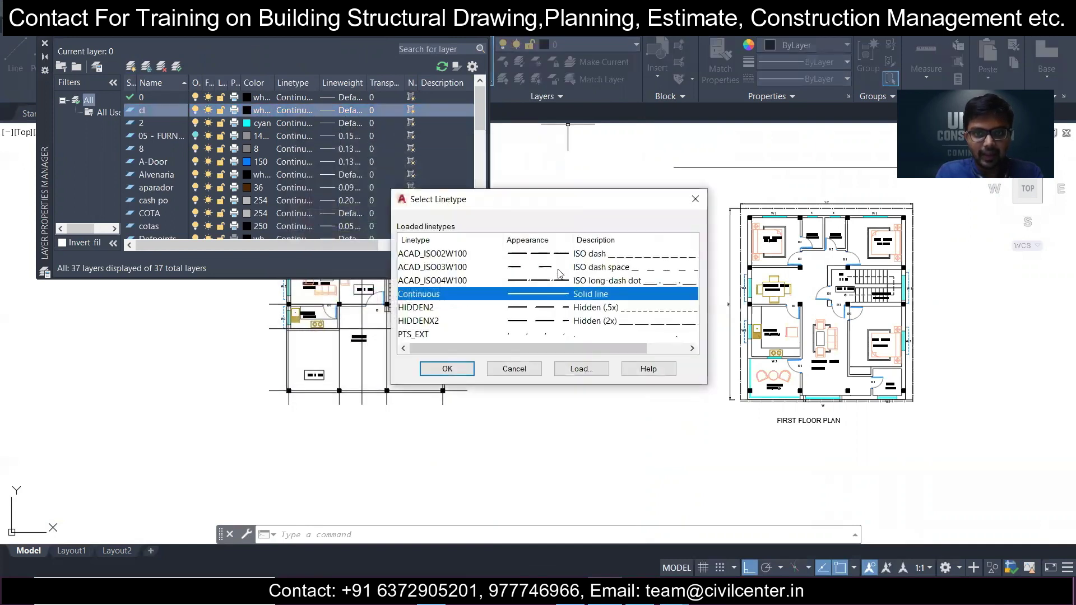
{"action": "left_click", "coordinate": [557, 311]}
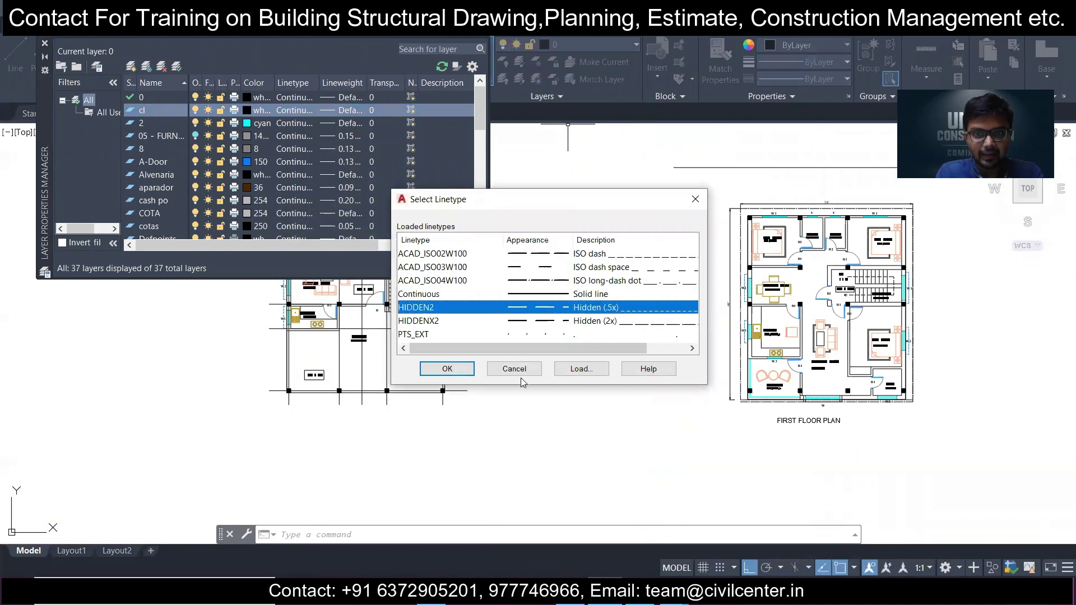
{"action": "left_click", "coordinate": [452, 371]}
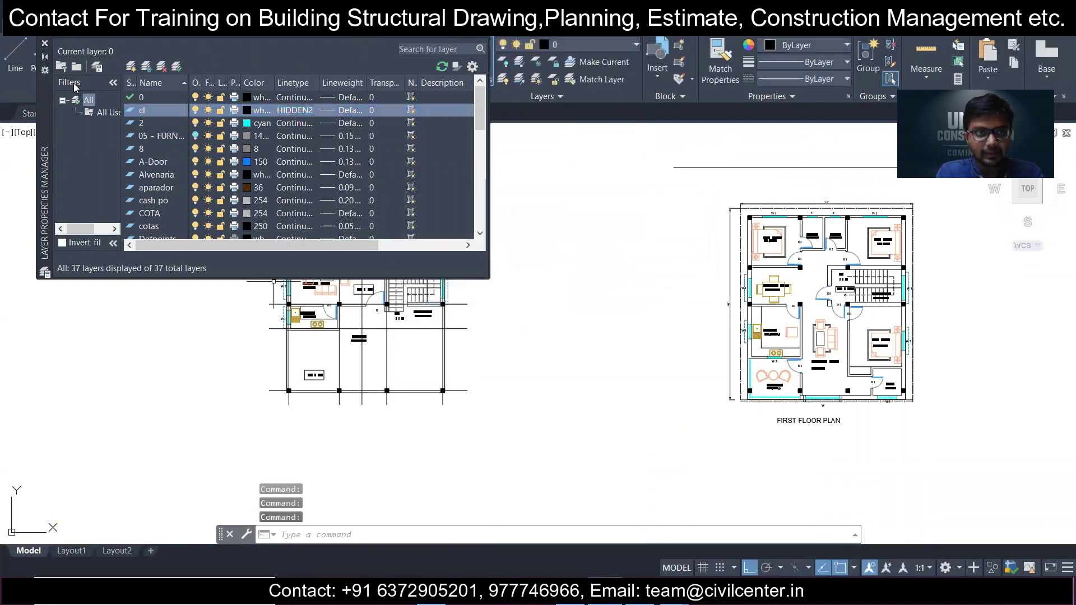
{"action": "left_click", "coordinate": [45, 44]}
- Move all vertical and horizontal centrelines of the ground floor plan to the cl layer
{"action": "left_click", "coordinate": [517, 207]}
{"action": "left_click", "coordinate": [205, 157]}
{"action": "left_click", "coordinate": [508, 176]}
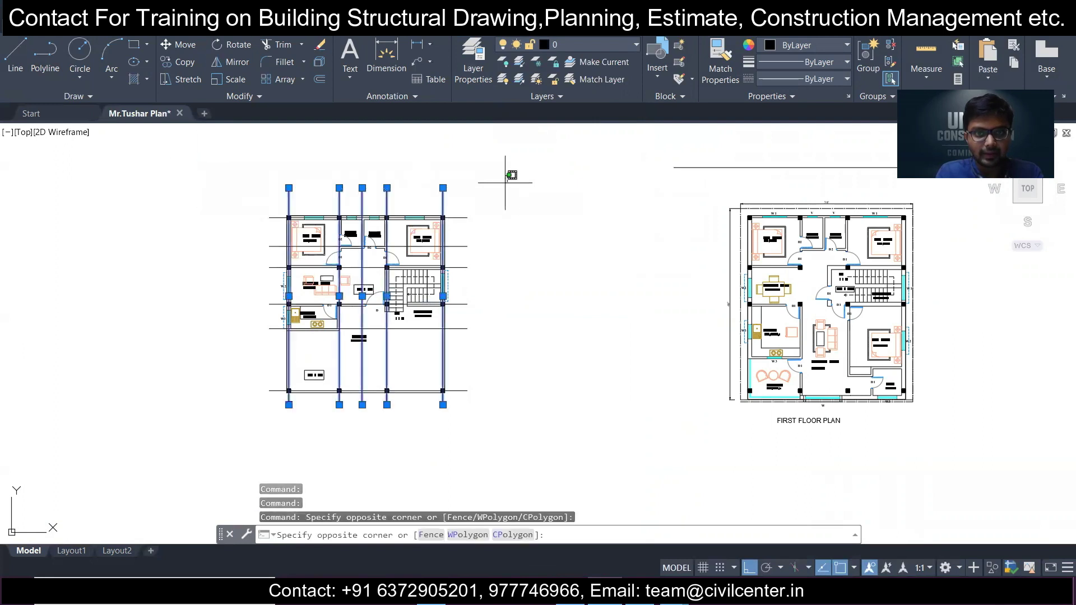
{"action": "left_click", "coordinate": [455, 412]}
{"action": "left_click", "coordinate": [627, 44]}
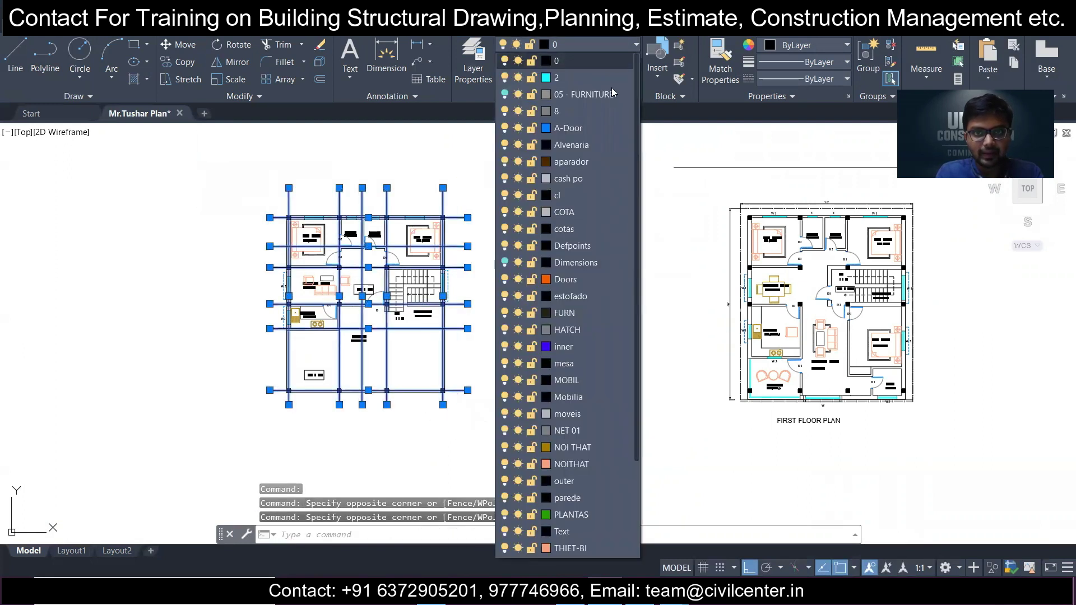
{"action": "left_click", "coordinate": [597, 196]}
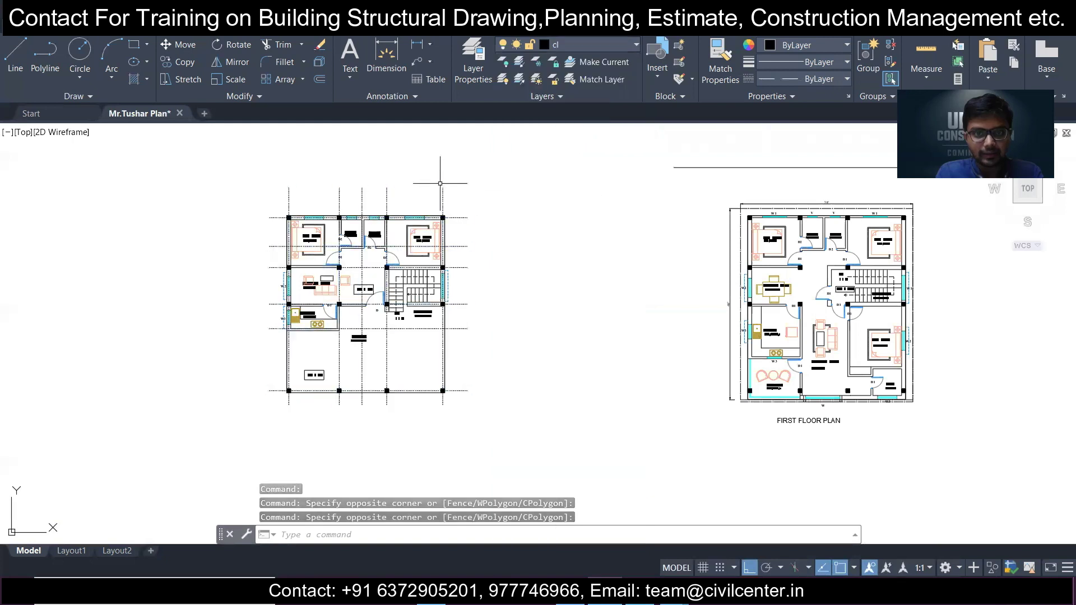
- Erase the stray horizontal line above the first floor plan
{"action": "key", "text": "Escape"}
{"action": "scroll", "coordinate": [438, 182], "scroll_direction": "down", "scroll_amount": 2}
{"action": "middle_click_drag", "start_coordinate": [593, 199], "coordinate": [433, 268]}
{"action": "scroll", "coordinate": [542, 255], "scroll_direction": "up", "scroll_amount": 2}
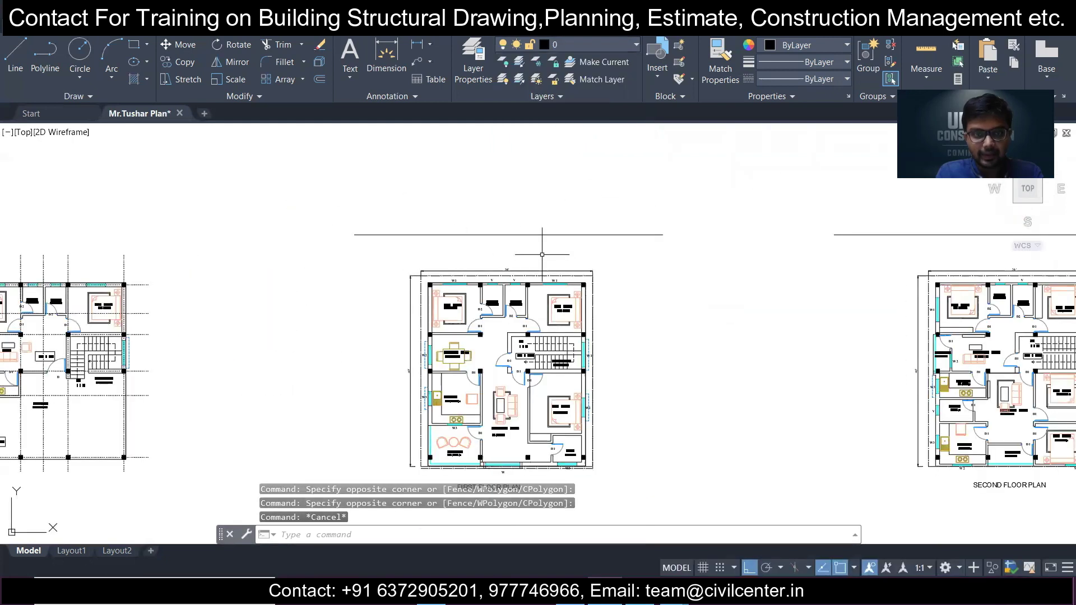
{"action": "left_click", "coordinate": [542, 258]}
{"action": "left_click", "coordinate": [422, 183]}
{"action": "key", "text": "Delete"}
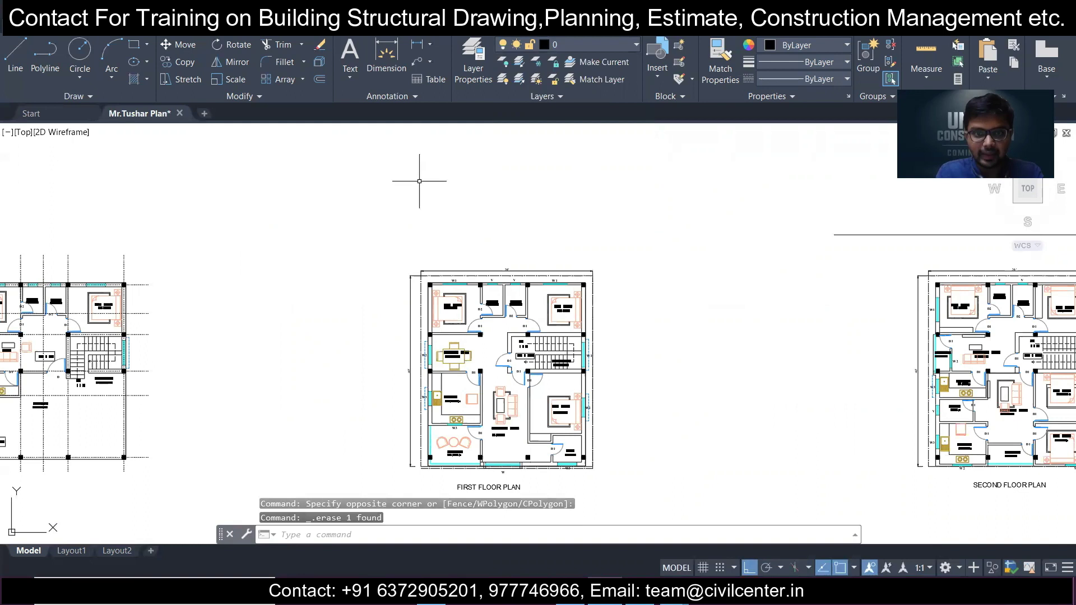
- Erase the rear and left-side overall dimensions and boundary lines of the first floor plan and those surrounding the second floor plan
{"action": "scroll", "coordinate": [428, 325], "scroll_direction": "up", "scroll_amount": 4}
{"action": "left_click", "coordinate": [392, 385]}
{"action": "left_click", "coordinate": [314, 297]}
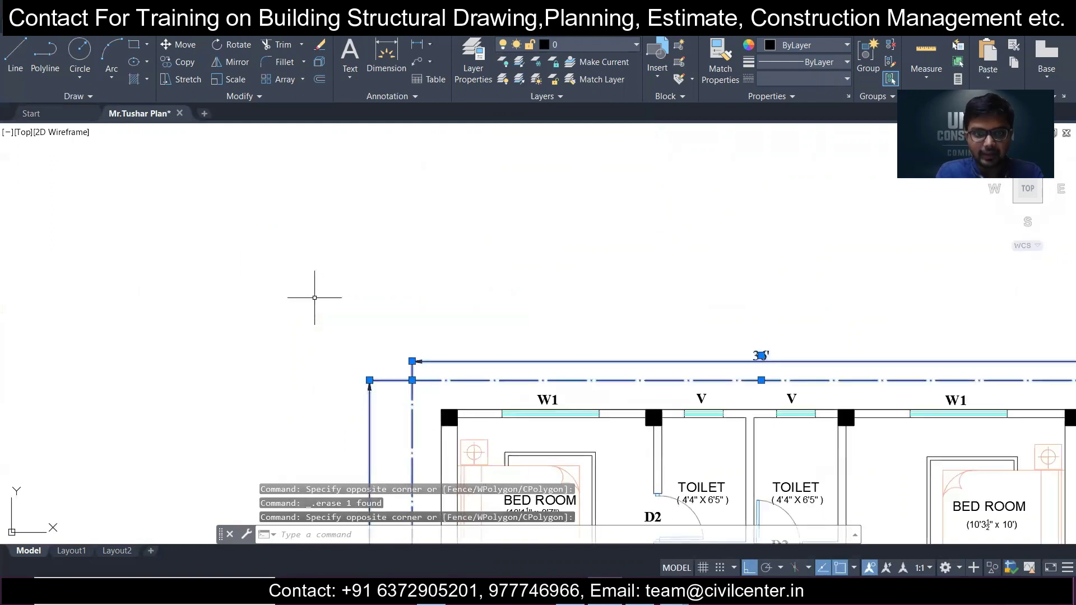
{"action": "scroll", "coordinate": [389, 296], "scroll_direction": "down", "scroll_amount": 5}
{"action": "scroll", "coordinate": [529, 306], "scroll_direction": "up", "scroll_amount": 8}
{"action": "key", "text": "Escape"}
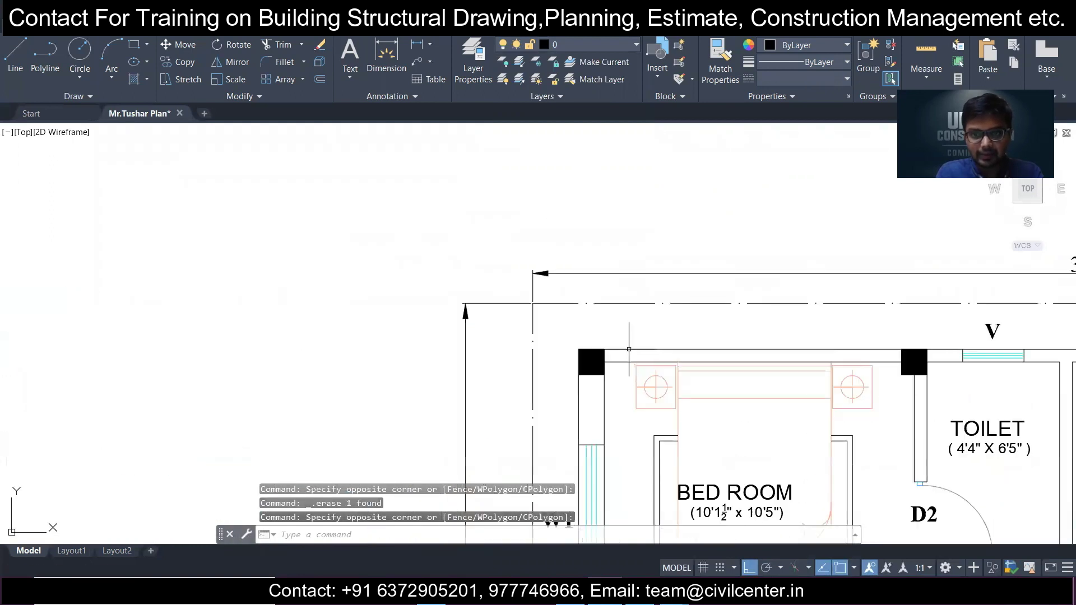
{"action": "left_click", "coordinate": [553, 327]}
{"action": "left_click", "coordinate": [488, 240]}
{"action": "scroll", "coordinate": [413, 233], "scroll_direction": "down", "scroll_amount": 2}
{"action": "middle_click_drag", "start_coordinate": [469, 281], "coordinate": [348, 148]}
{"action": "scroll", "coordinate": [448, 238], "scroll_direction": "down", "scroll_amount": 4}
{"action": "scroll", "coordinate": [671, 426], "scroll_direction": "up", "scroll_amount": 6}
{"action": "left_click", "coordinate": [670, 426]}
{"action": "left_click", "coordinate": [650, 378]}
{"action": "key", "text": "Delete"}
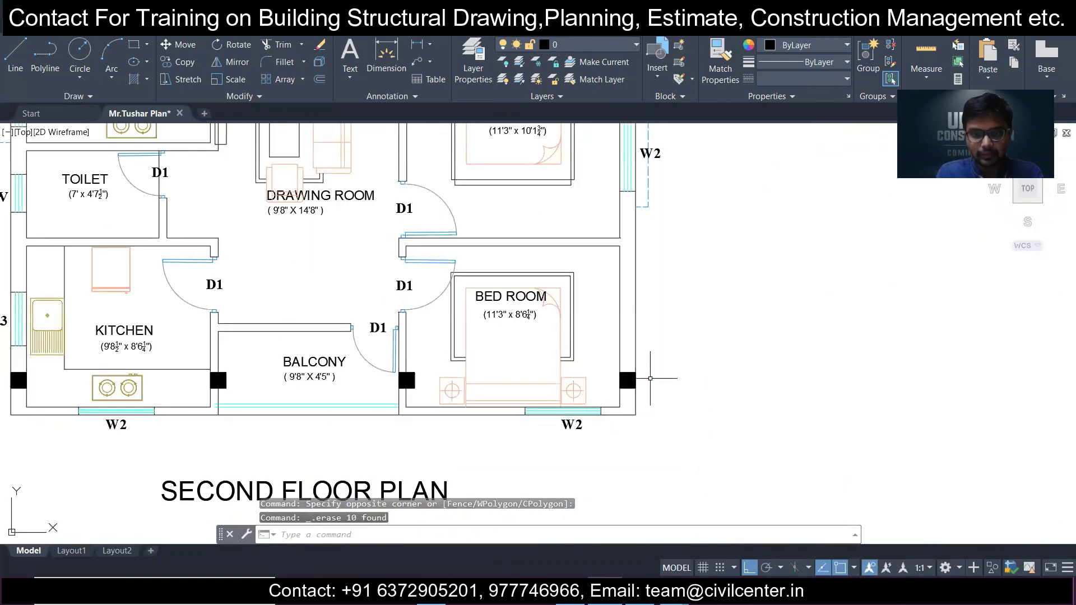
- Examine the ground, first and second floor plans side by side
{"action": "scroll", "coordinate": [656, 378], "scroll_direction": "down", "scroll_amount": 4}
{"action": "scroll", "coordinate": [606, 311], "scroll_direction": "down", "scroll_amount": 4}
{"action": "middle_click_drag", "start_coordinate": [134, 270], "coordinate": [371, 293]}
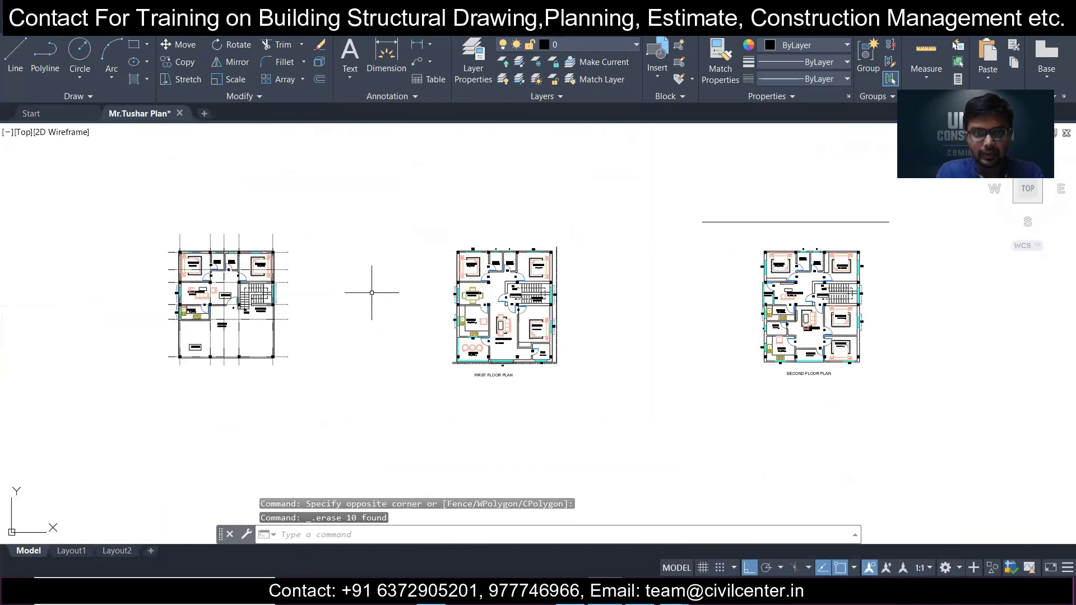
{"action": "scroll", "coordinate": [193, 278], "scroll_direction": "up", "scroll_amount": 4}
{"action": "middle_click_drag", "start_coordinate": [553, 237], "coordinate": [448, 235]}
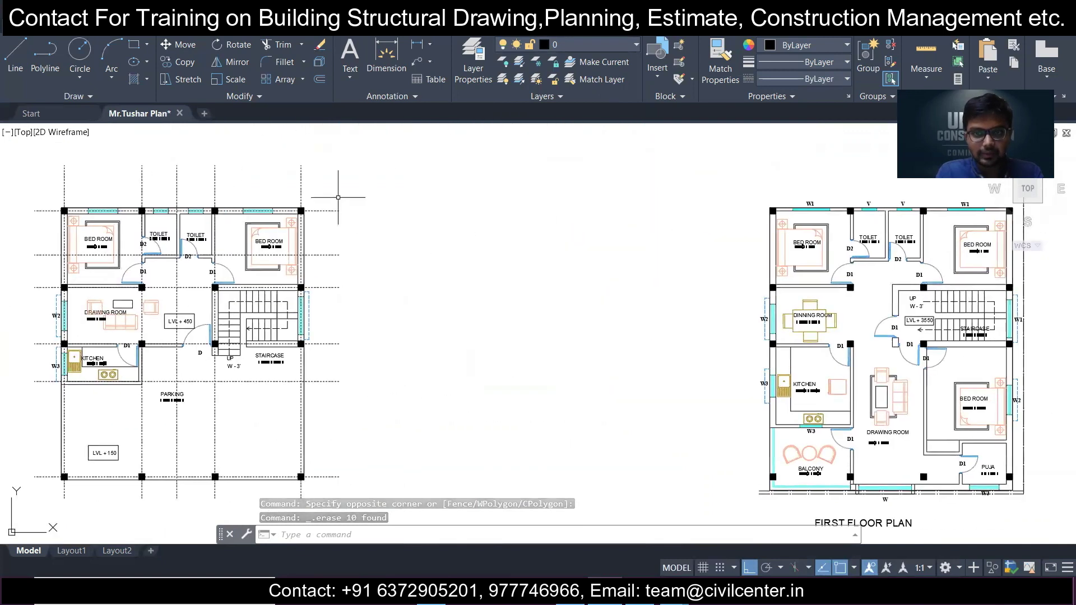
{"action": "scroll", "coordinate": [90, 180], "scroll_direction": "down", "scroll_amount": 1}
{"action": "scroll", "coordinate": [82, 183], "scroll_direction": "down", "scroll_amount": 1}
{"action": "scroll", "coordinate": [83, 184], "scroll_direction": "up", "scroll_amount": 3}
- Copy all vertical and horizontal centrelines of the ground floor plan onto the first floor plan, aligned on the rear-left corner column
{"action": "left_click", "coordinate": [615, 226]}
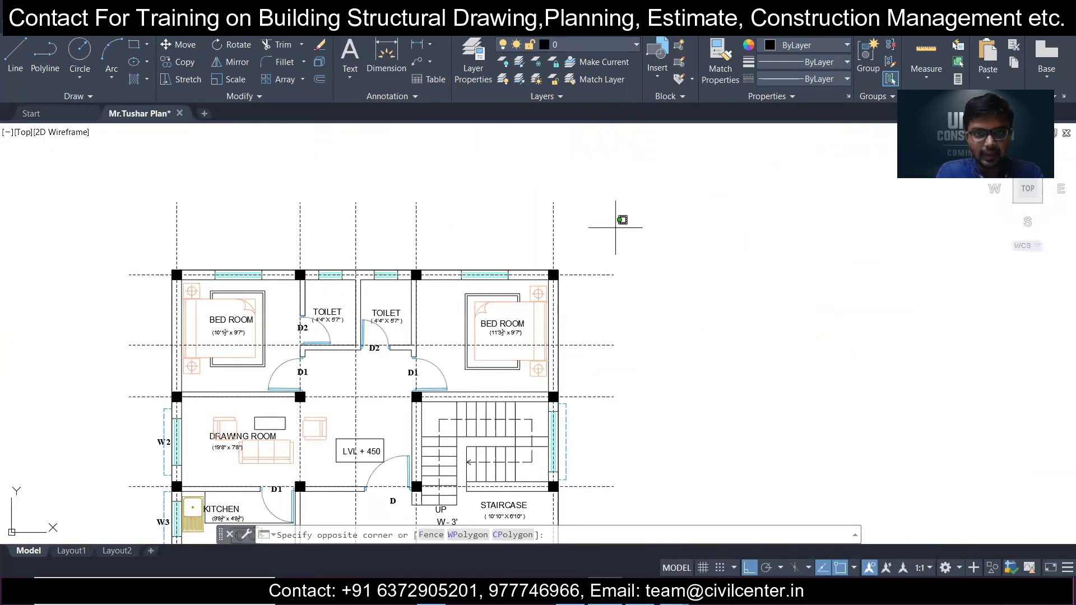
{"action": "left_click", "coordinate": [68, 169]}
{"action": "scroll", "coordinate": [528, 225], "scroll_direction": "down", "scroll_amount": 5}
{"action": "scroll", "coordinate": [591, 241], "scroll_direction": "up", "scroll_amount": 5}
{"action": "scroll", "coordinate": [521, 205], "scroll_direction": "down", "scroll_amount": 3}
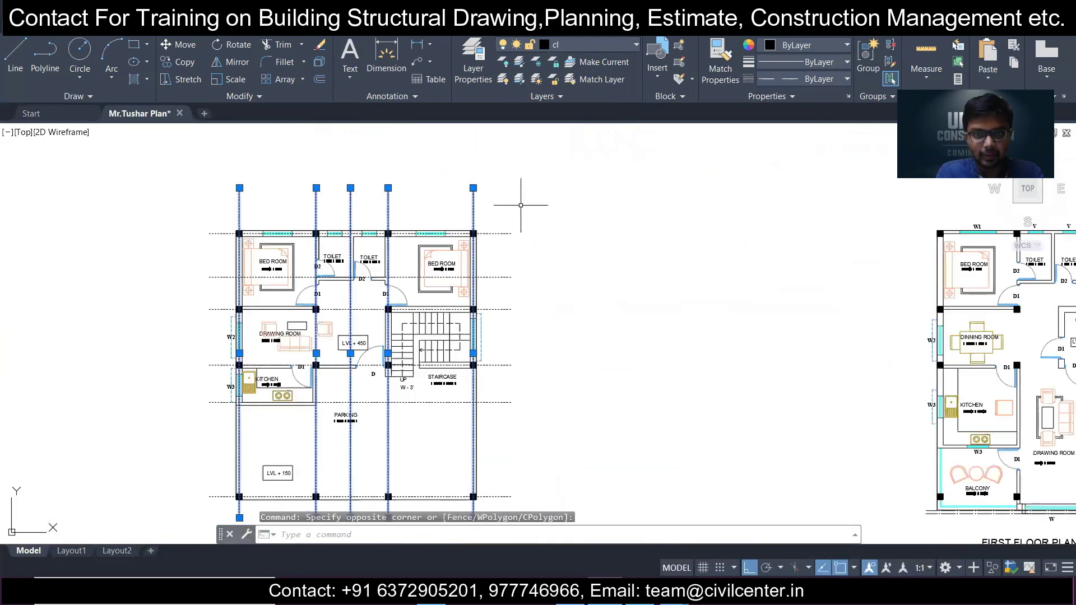
{"action": "left_click", "coordinate": [520, 205]}
{"action": "scroll", "coordinate": [510, 271], "scroll_direction": "down", "scroll_amount": 2}
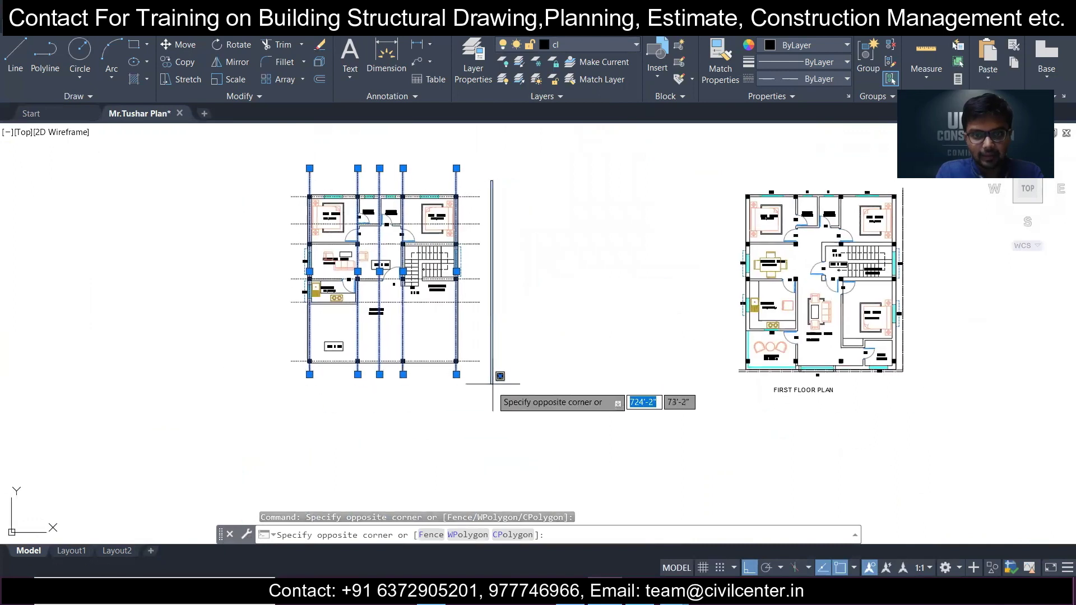
{"action": "left_click", "coordinate": [471, 406]}
{"action": "scroll", "coordinate": [333, 159], "scroll_direction": "up", "scroll_amount": 5}
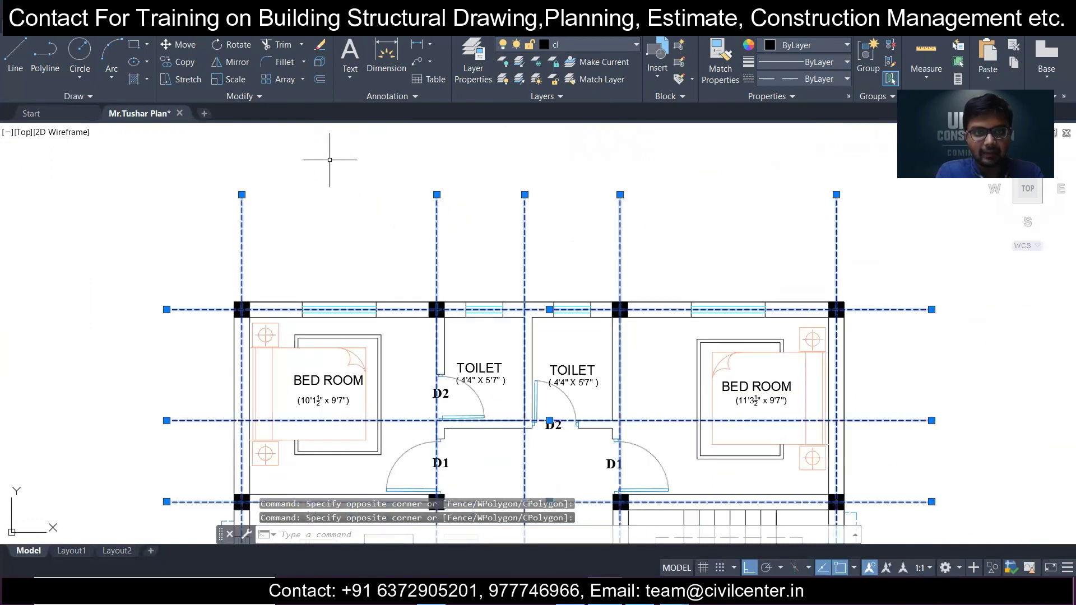
{"action": "left_click", "coordinate": [187, 63]}
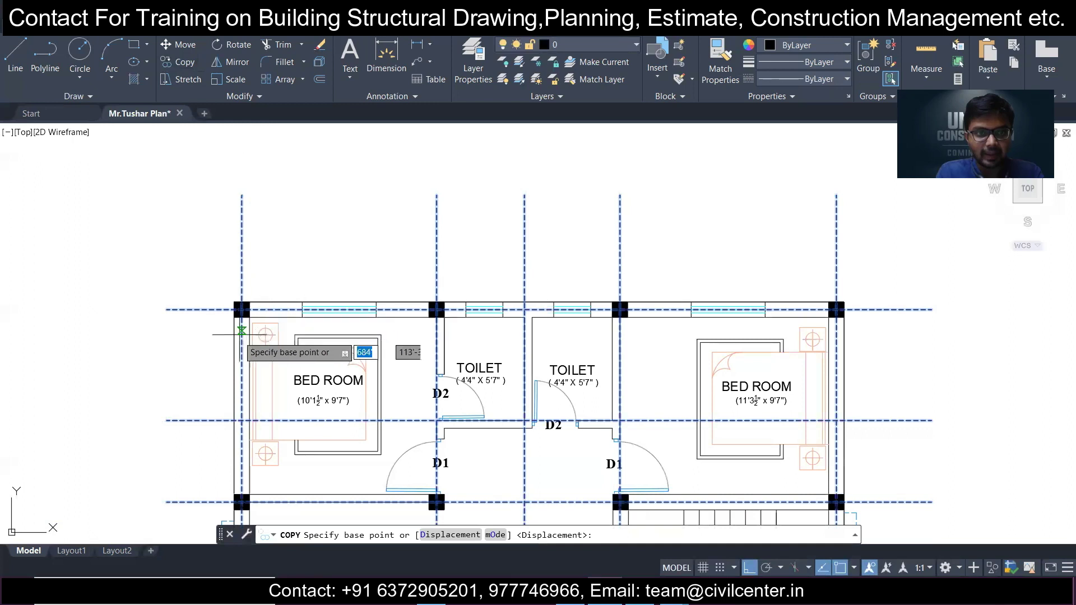
{"action": "scroll", "coordinate": [227, 337], "scroll_direction": "up", "scroll_amount": 4}
{"action": "left_click", "coordinate": [245, 247]}
{"action": "scroll", "coordinate": [245, 248], "scroll_direction": "down", "scroll_amount": 8}
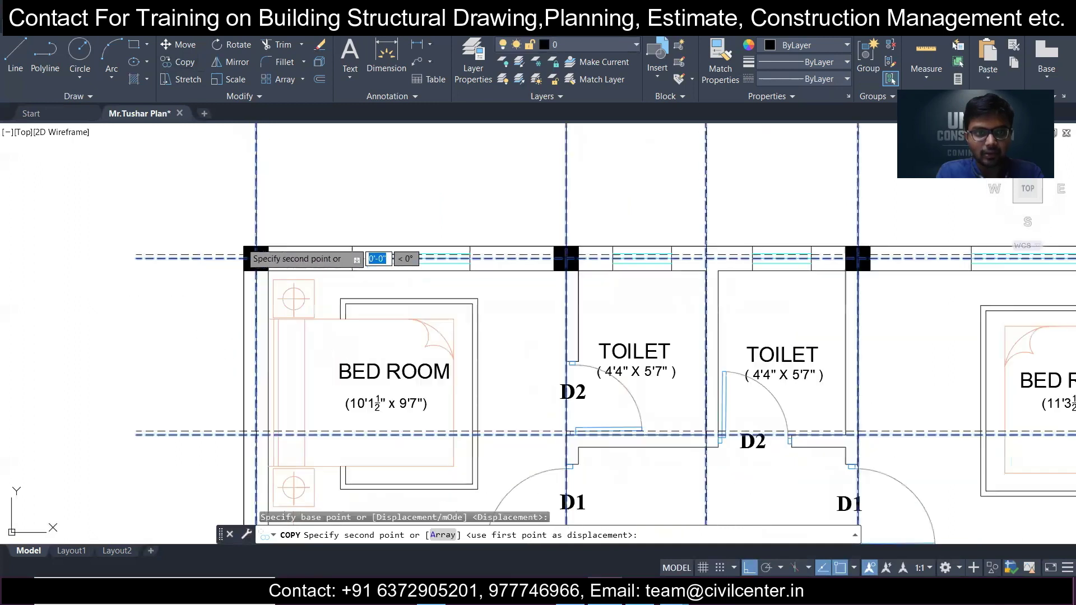
{"action": "scroll", "coordinate": [252, 160], "scroll_direction": "up", "scroll_amount": 8}
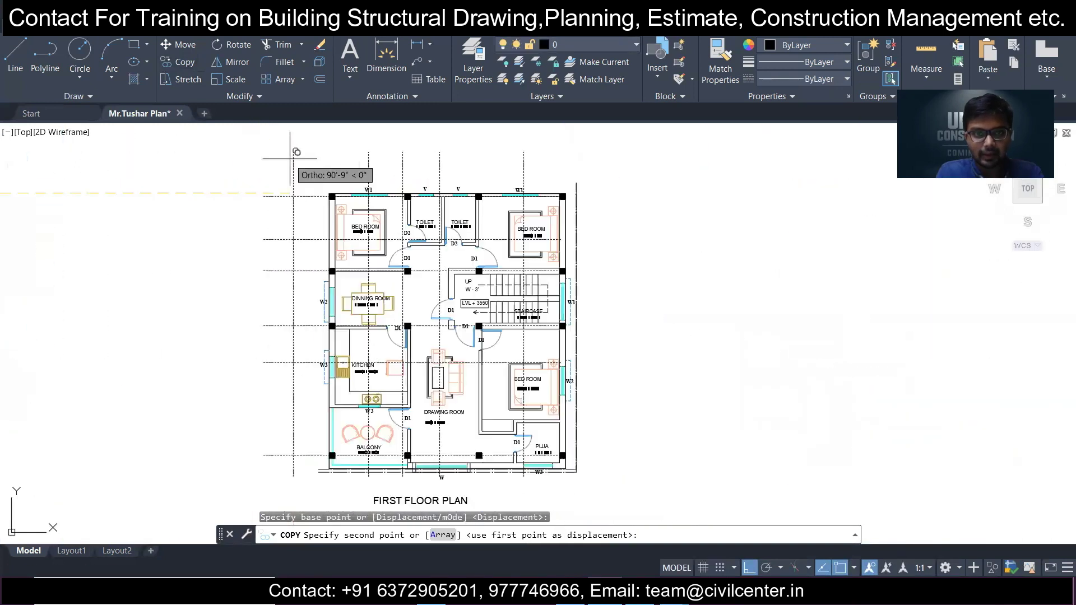
{"action": "left_click", "coordinate": [442, 300]}
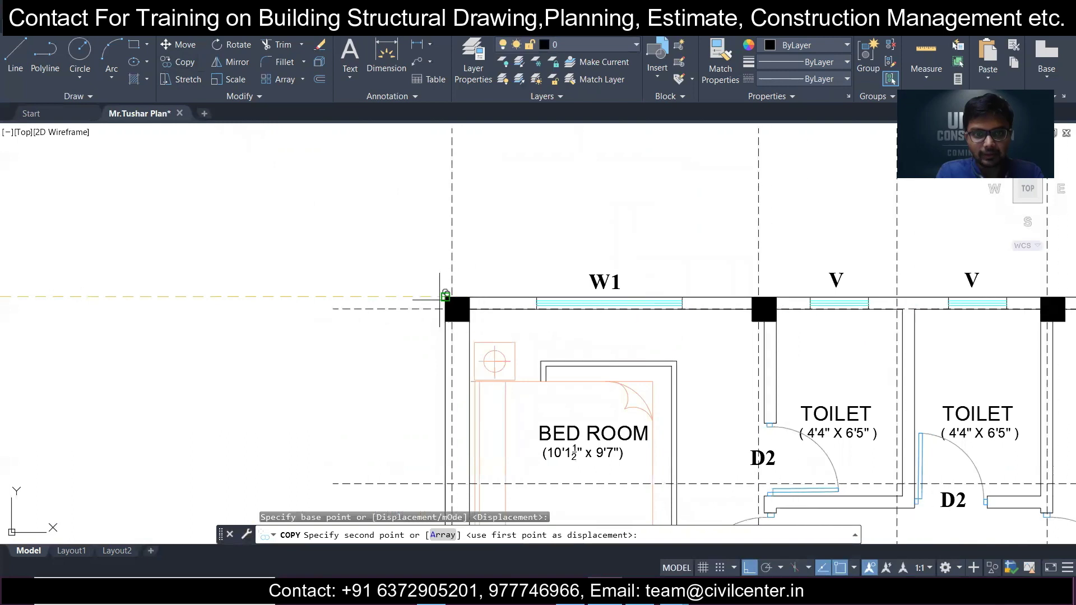
{"action": "key", "text": "Escape"}
- Move the horizontal centreline crossing the first floor toilets onto the toilet-side face of their front wall
{"action": "scroll", "coordinate": [277, 219], "scroll_direction": "down", "scroll_amount": 4}
{"action": "scroll", "coordinate": [358, 198], "scroll_direction": "up", "scroll_amount": 2}
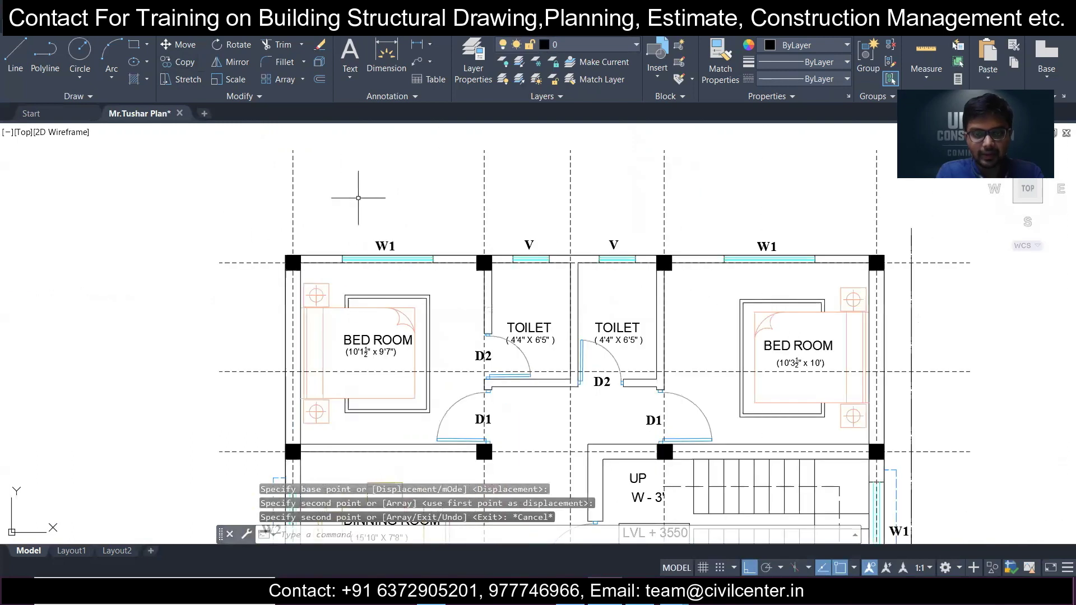
{"action": "scroll", "coordinate": [356, 183], "scroll_direction": "down", "scroll_amount": 2}
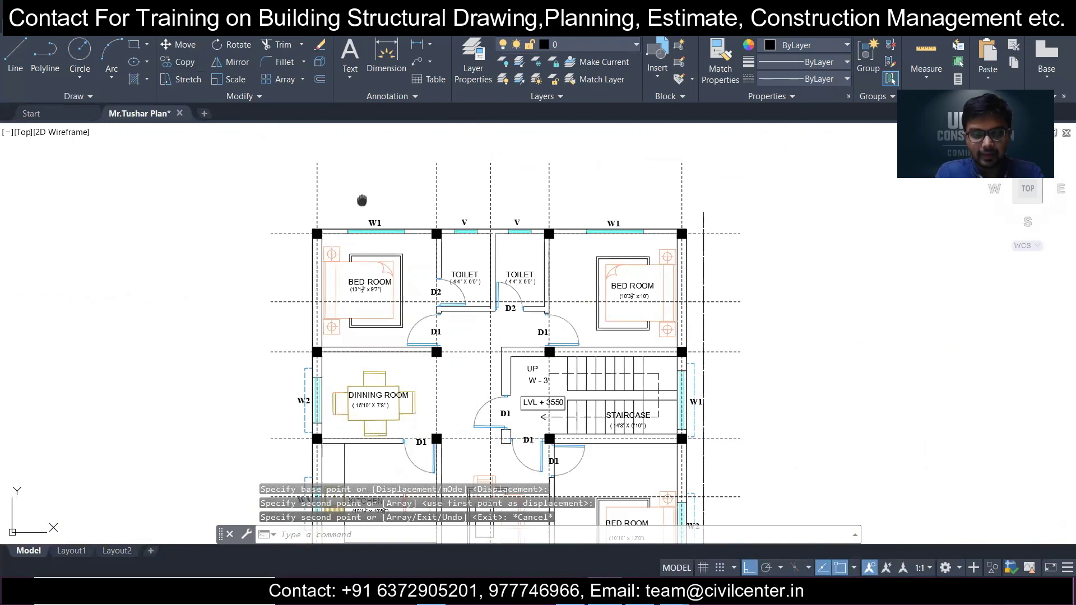
{"action": "scroll", "coordinate": [394, 228], "scroll_direction": "up", "scroll_amount": 2}
{"action": "scroll", "coordinate": [403, 344], "scroll_direction": "up", "scroll_amount": 2}
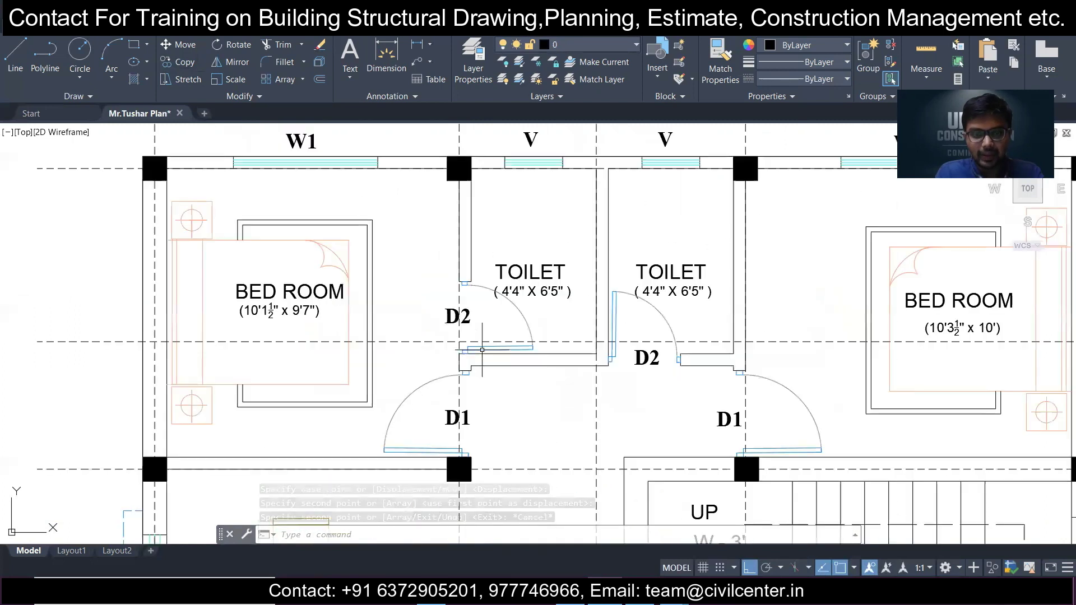
{"action": "scroll", "coordinate": [421, 348], "scroll_direction": "up", "scroll_amount": 2}
{"action": "left_click", "coordinate": [421, 350]}
{"action": "left_click", "coordinate": [395, 276]}
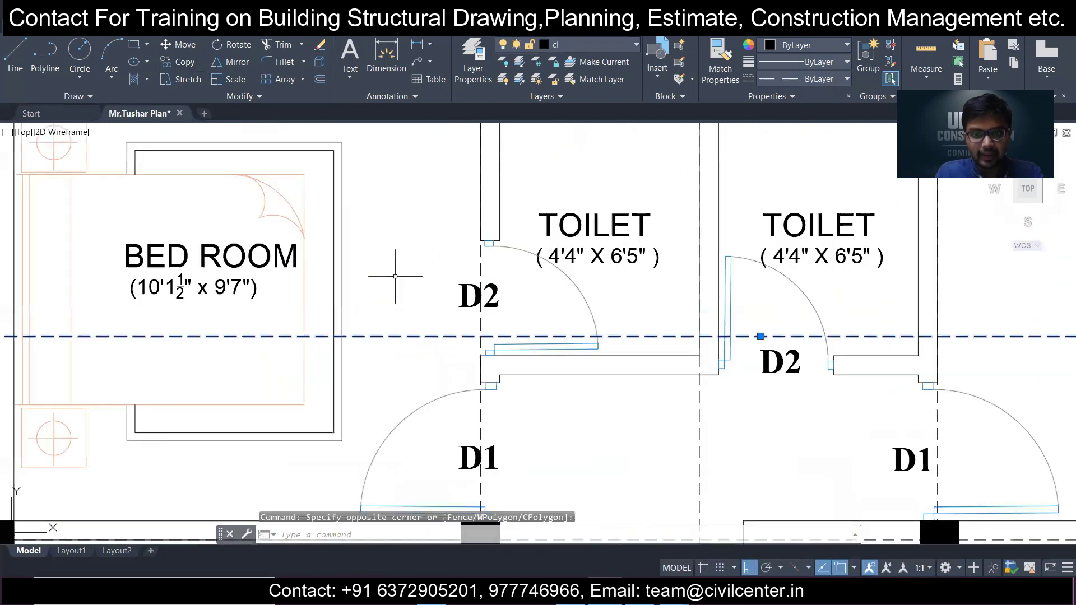
{"action": "left_click", "coordinate": [191, 46]}
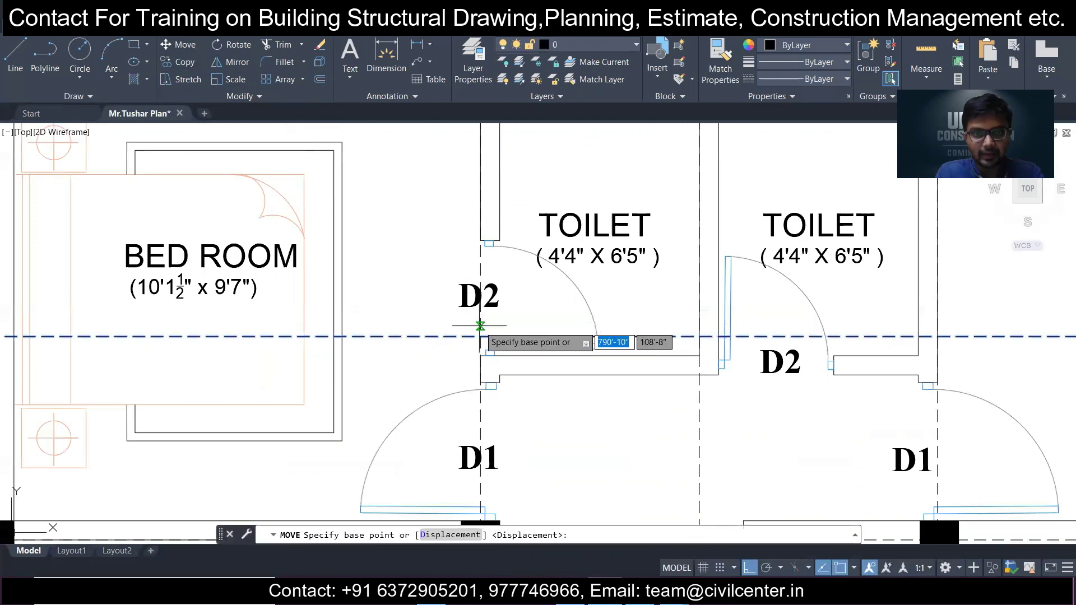
{"action": "left_click", "coordinate": [481, 337]}
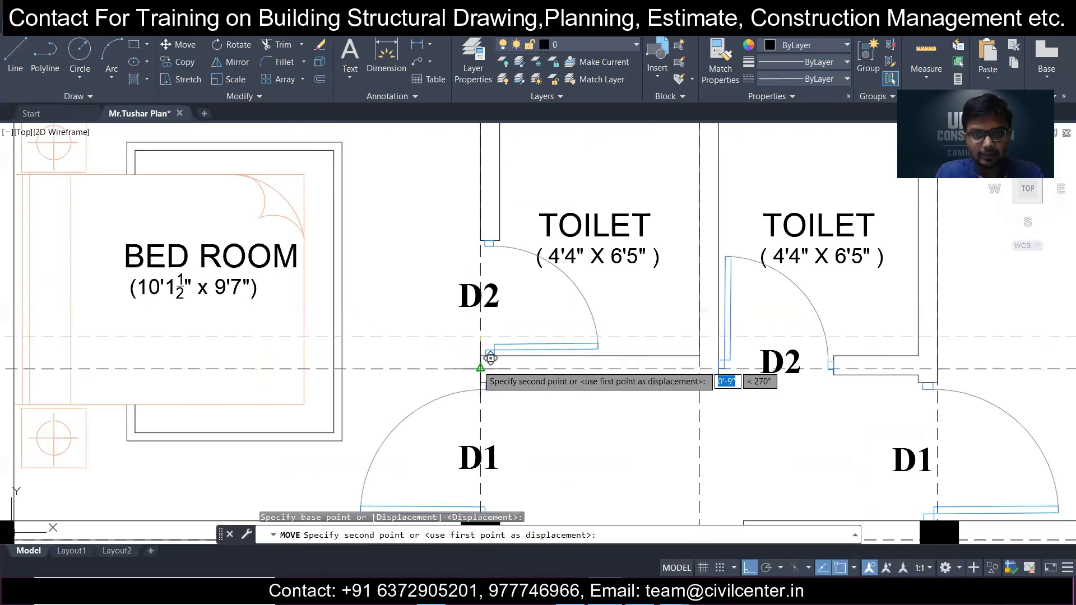
{"action": "left_click", "coordinate": [490, 345]}
- Examine the copied centrelines against the first floor walls from the toilets to the balcony and puja room
{"action": "scroll", "coordinate": [491, 344], "scroll_direction": "down", "scroll_amount": 5}
{"action": "scroll", "coordinate": [590, 240], "scroll_direction": "up", "scroll_amount": 5}
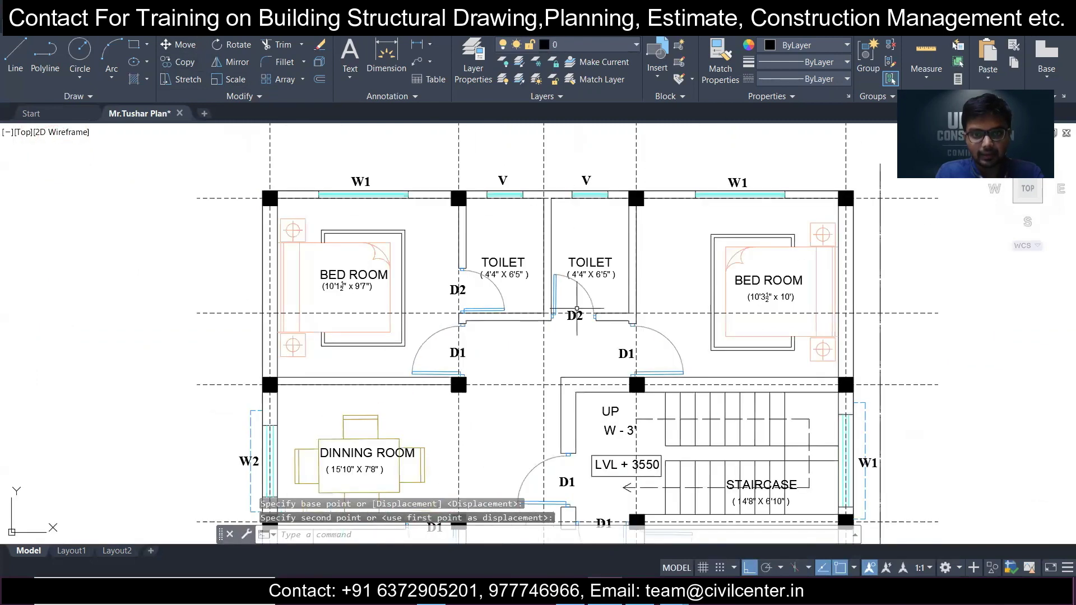
{"action": "scroll", "coordinate": [589, 239], "scroll_direction": "down", "scroll_amount": 2}
{"action": "middle_click_drag", "start_coordinate": [677, 323], "coordinate": [641, 281]}
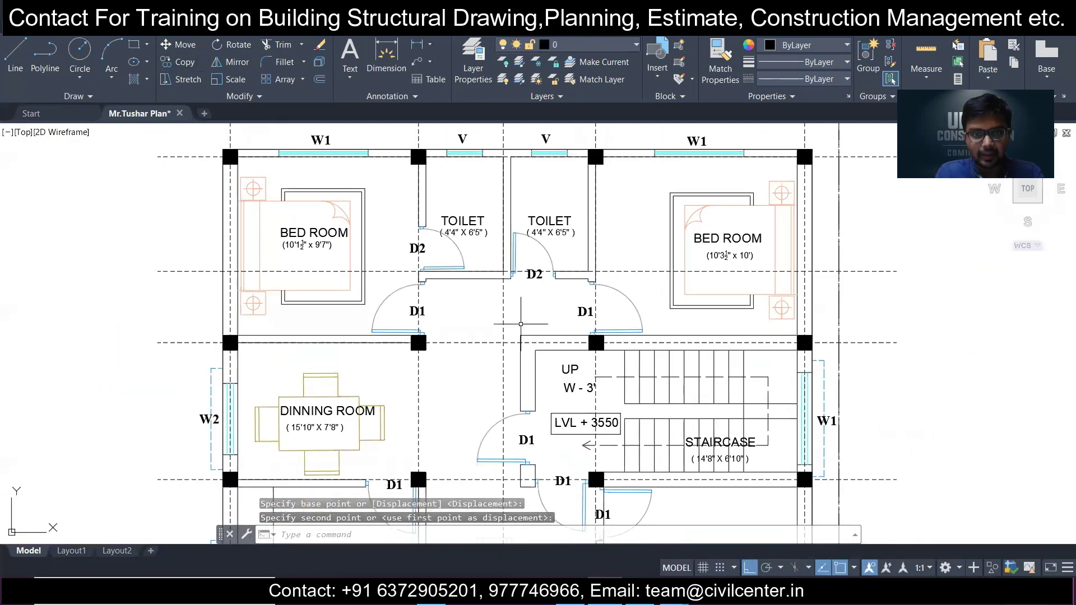
{"action": "middle_click_drag", "start_coordinate": [455, 384], "coordinate": [454, 320]}
{"action": "scroll", "coordinate": [454, 330], "scroll_direction": "down", "scroll_amount": 2}
{"action": "middle_click_drag", "start_coordinate": [456, 365], "coordinate": [450, 288]}
{"action": "middle_click_drag", "start_coordinate": [502, 345], "coordinate": [492, 303]}
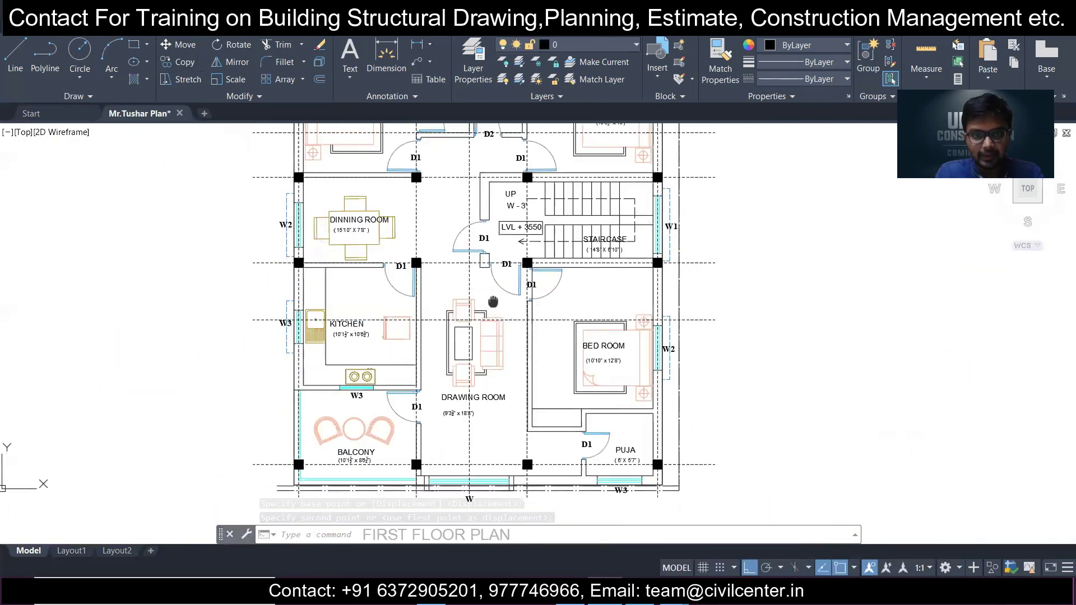
{"action": "middle_click_drag", "start_coordinate": [410, 348], "coordinate": [402, 324]}
- Move the horizontal centreline crossing the first floor kitchen onto the inner face of the wall between kitchen and balcony
{"action": "scroll", "coordinate": [585, 288], "scroll_direction": "up", "scroll_amount": 2}
{"action": "left_click", "coordinate": [464, 316]}
{"action": "left_click", "coordinate": [462, 297]}
{"action": "scroll", "coordinate": [462, 299], "scroll_direction": "down", "scroll_amount": 2}
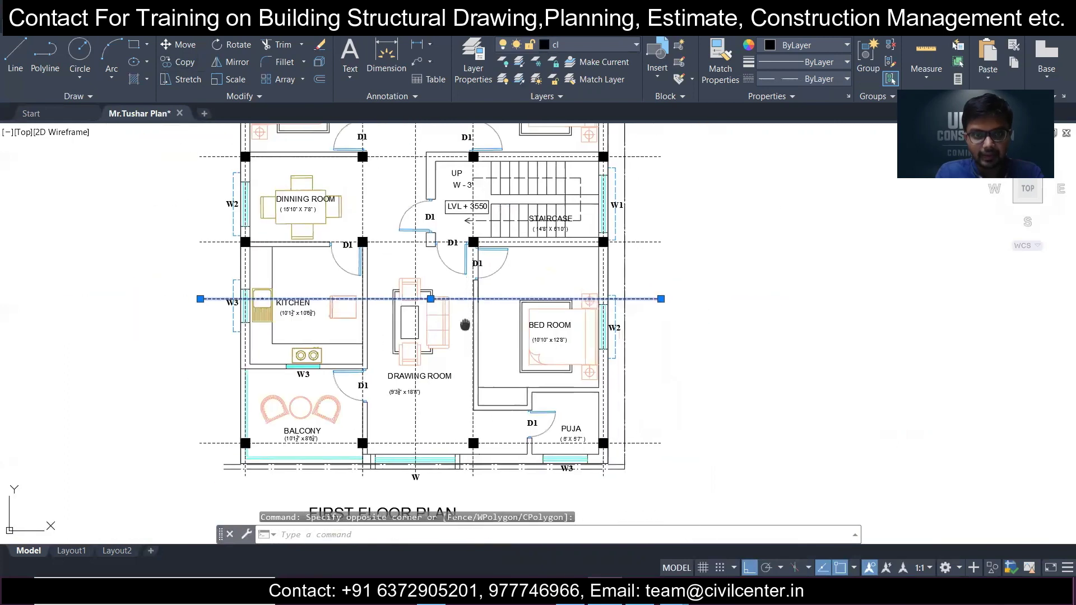
{"action": "middle_click_drag", "start_coordinate": [465, 324], "coordinate": [461, 303]}
{"action": "scroll", "coordinate": [288, 344], "scroll_direction": "up", "scroll_amount": 2}
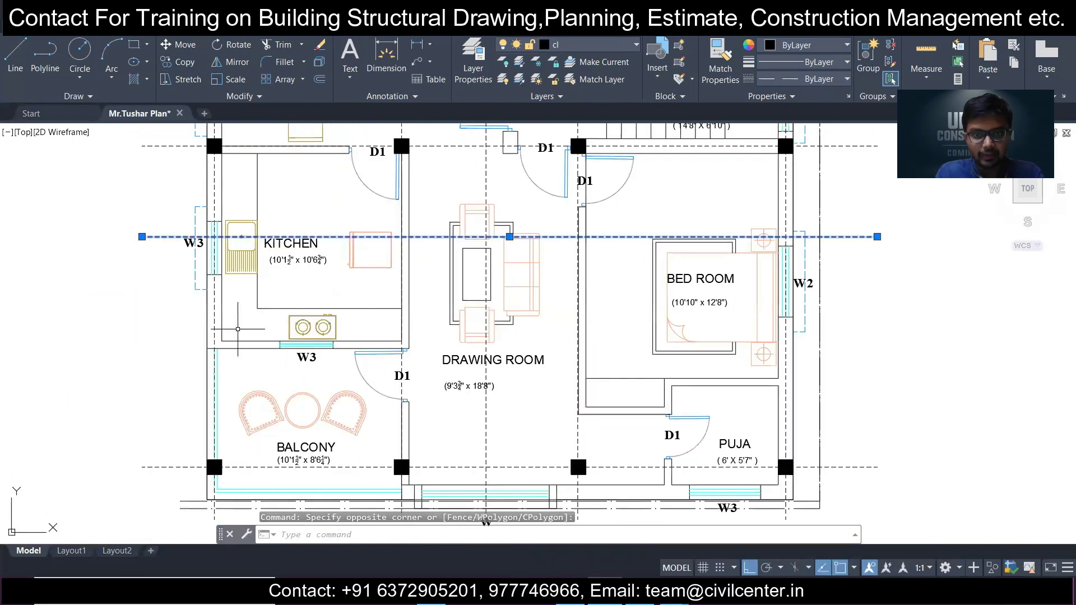
{"action": "scroll", "coordinate": [241, 331], "scroll_direction": "up", "scroll_amount": 2}
{"action": "middle_click_drag", "start_coordinate": [244, 332], "coordinate": [286, 365]}
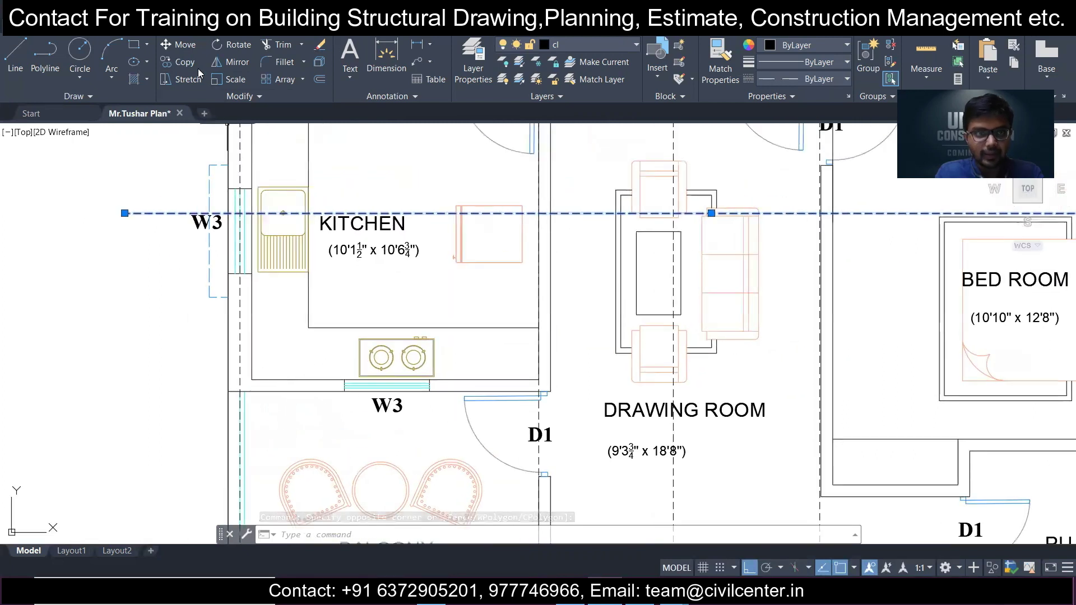
{"action": "left_click", "coordinate": [178, 44]}
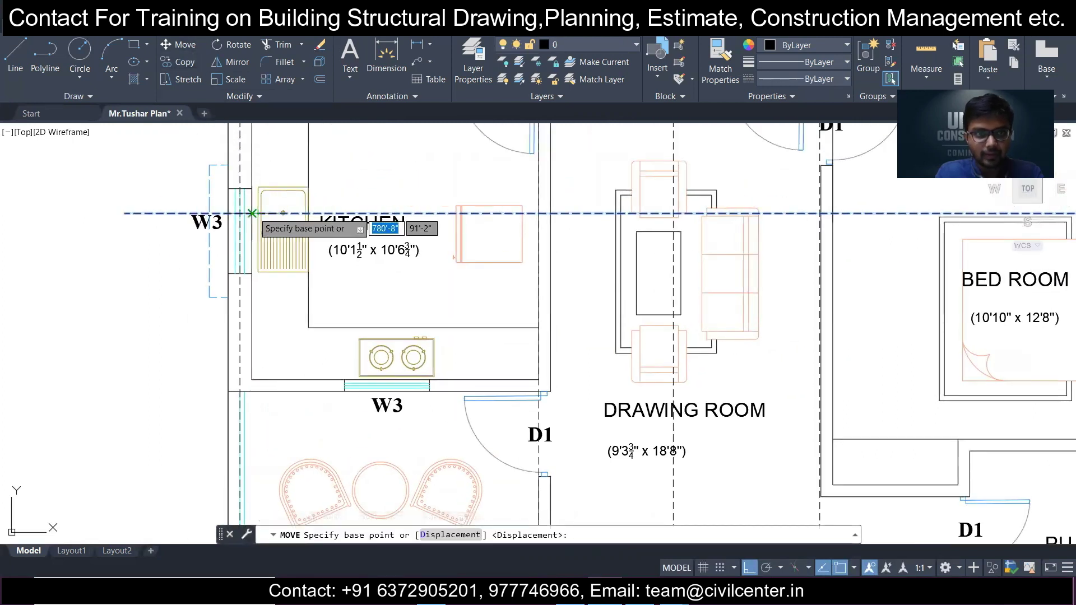
{"action": "left_click", "coordinate": [252, 214]}
{"action": "left_click", "coordinate": [250, 380]}
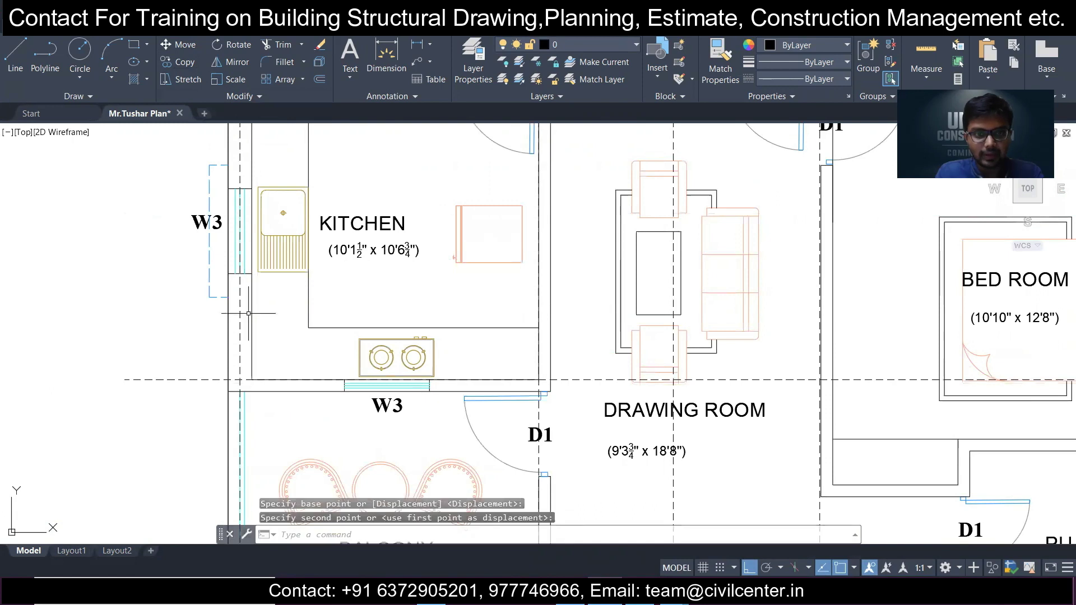
- Copy the kitchen wall's horizontal centreline onto the puja-side face of the wall between the bedroom and the puja room
{"action": "scroll", "coordinate": [248, 313], "scroll_direction": "down", "scroll_amount": 4}
{"action": "scroll", "coordinate": [653, 398], "scroll_direction": "up", "scroll_amount": 2}
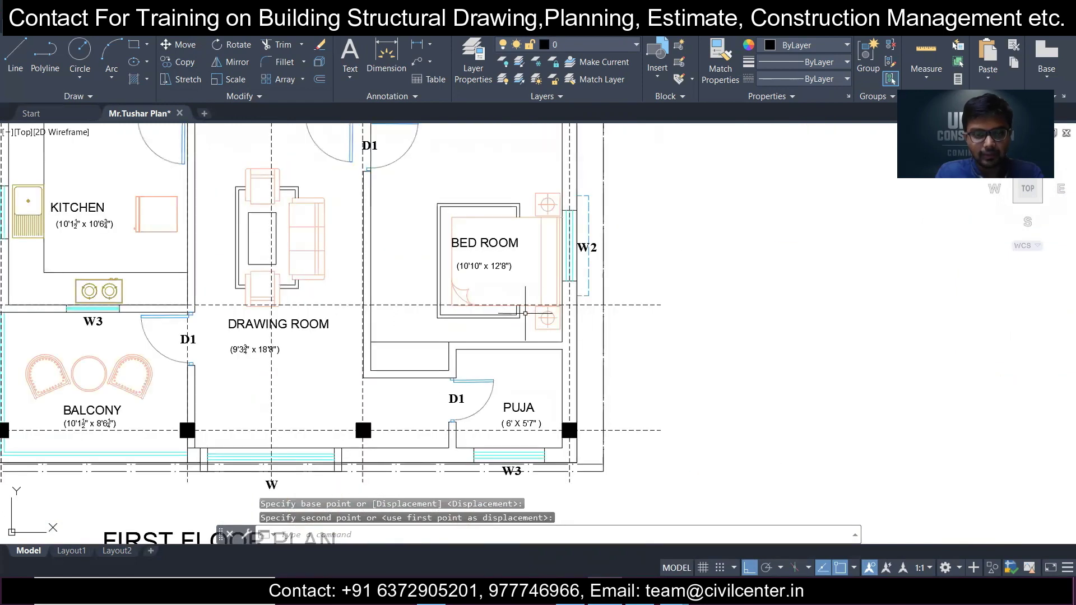
{"action": "scroll", "coordinate": [525, 313], "scroll_direction": "up", "scroll_amount": 2}
{"action": "left_click", "coordinate": [331, 312]}
{"action": "left_click", "coordinate": [313, 257]}
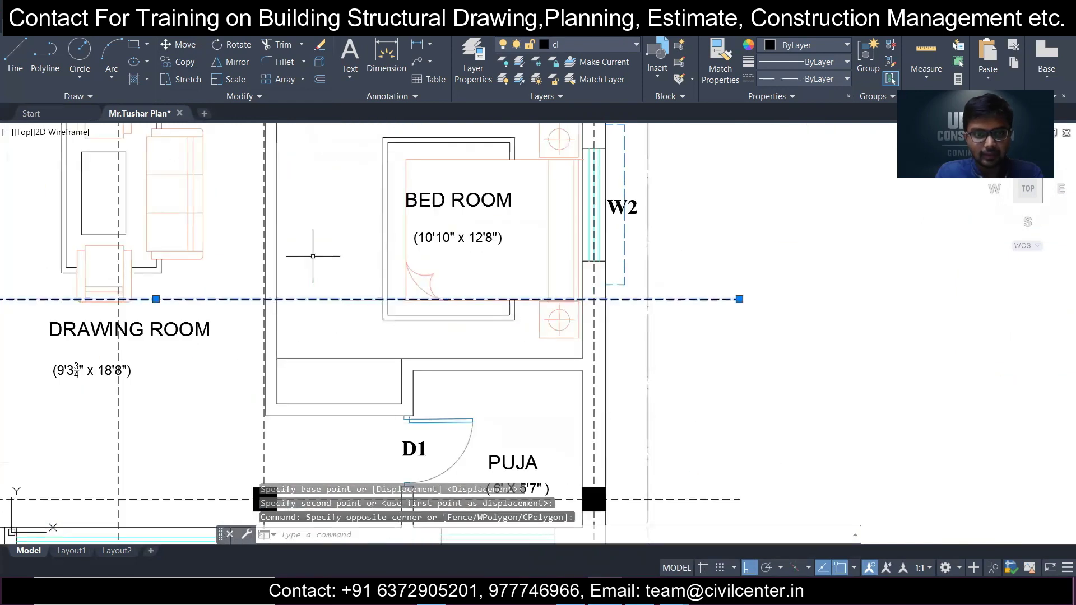
{"action": "left_click", "coordinate": [173, 66]}
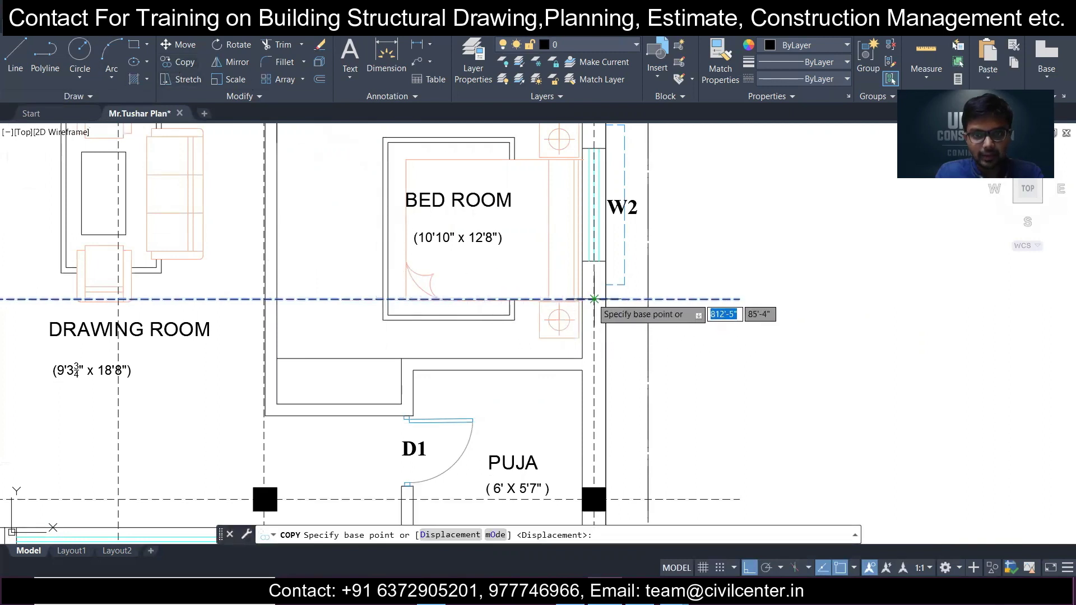
{"action": "left_click", "coordinate": [583, 299]}
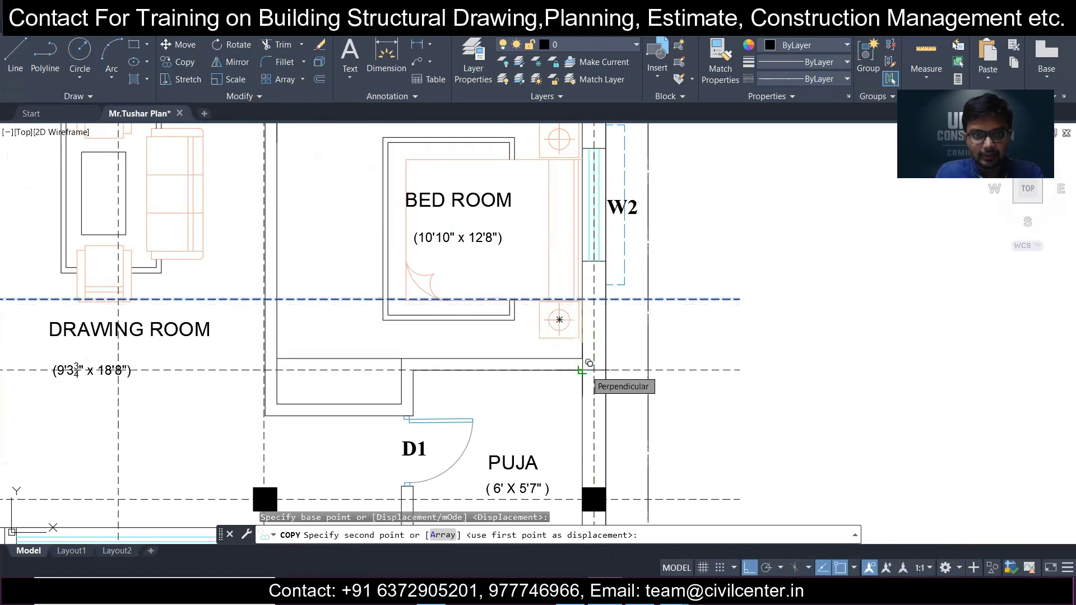
{"action": "left_click", "coordinate": [581, 370]}
{"action": "key", "text": "Escape"}
- Examine the copied horizontal centreline against the walls around the first floor bedroom, puja room and balcony
{"action": "middle_click_drag", "start_coordinate": [344, 389], "coordinate": [389, 362]}
{"action": "left_click", "coordinate": [408, 345]}
{"action": "left_click", "coordinate": [406, 336]}
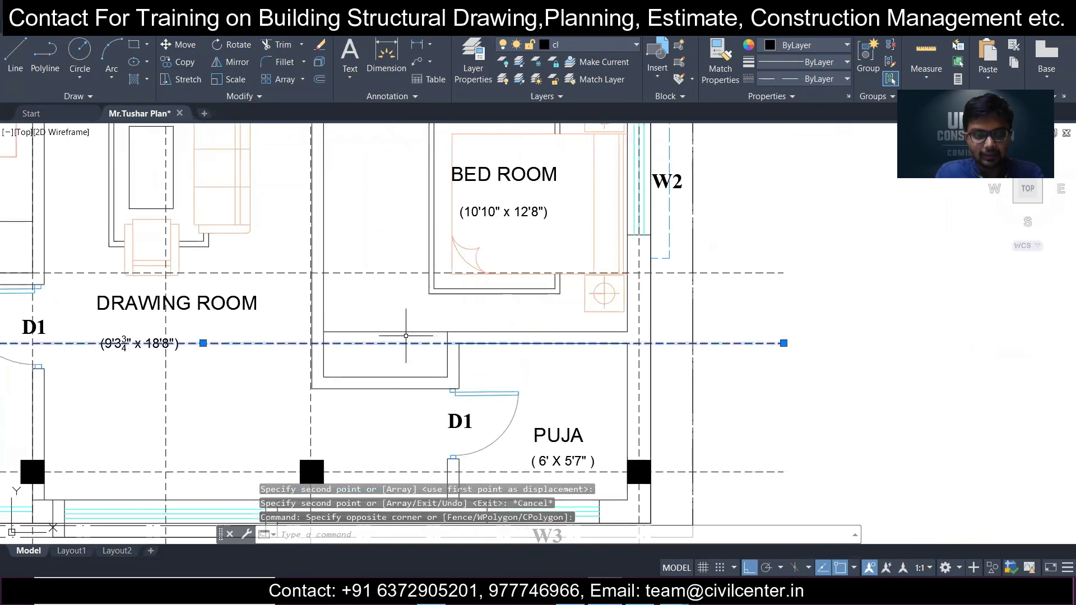
{"action": "scroll", "coordinate": [406, 336], "scroll_direction": "up", "scroll_amount": 2}
{"action": "scroll", "coordinate": [406, 336], "scroll_direction": "down", "scroll_amount": 4}
{"action": "scroll", "coordinate": [406, 336], "scroll_direction": "up", "scroll_amount": 2}
{"action": "scroll", "coordinate": [406, 336], "scroll_direction": "up", "scroll_amount": 2}
{"action": "scroll", "coordinate": [405, 336], "scroll_direction": "down", "scroll_amount": 4}
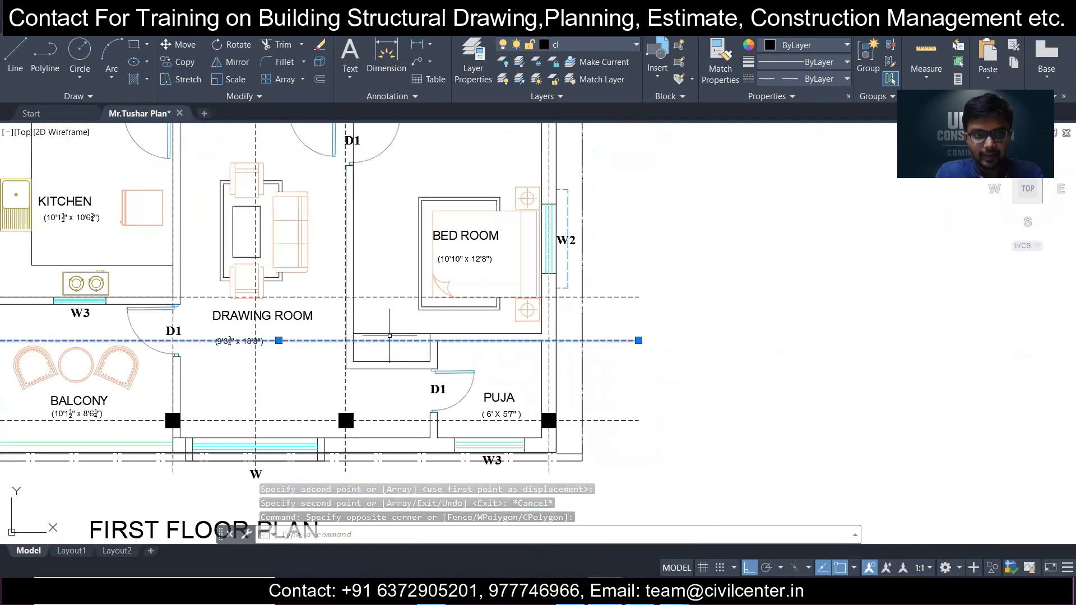
{"action": "middle_click_drag", "start_coordinate": [423, 339], "coordinate": [459, 331]}
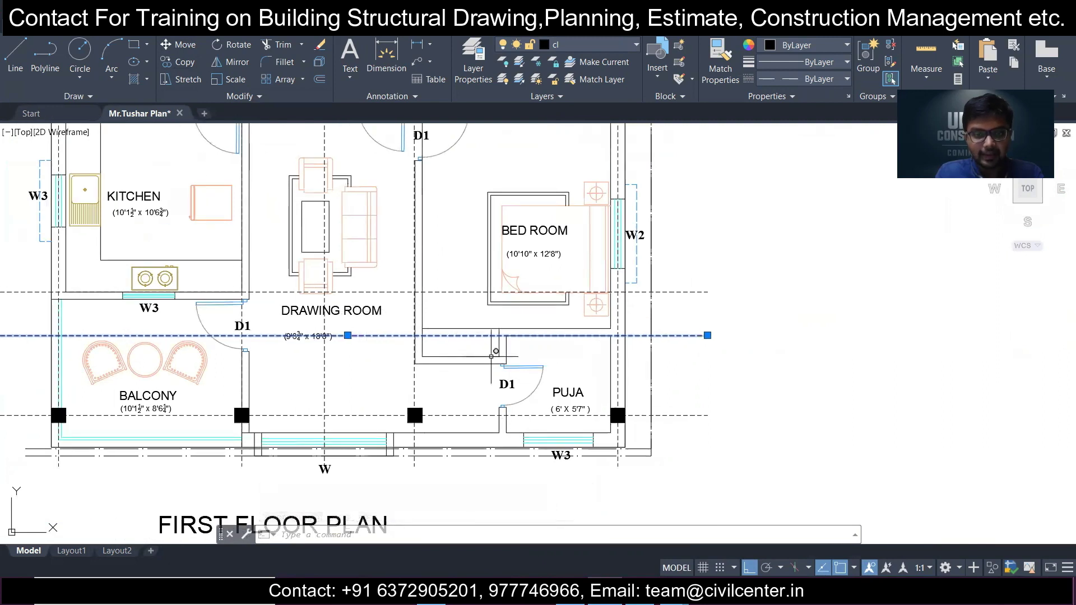
{"action": "scroll", "coordinate": [461, 331], "scroll_direction": "up", "scroll_amount": 2}
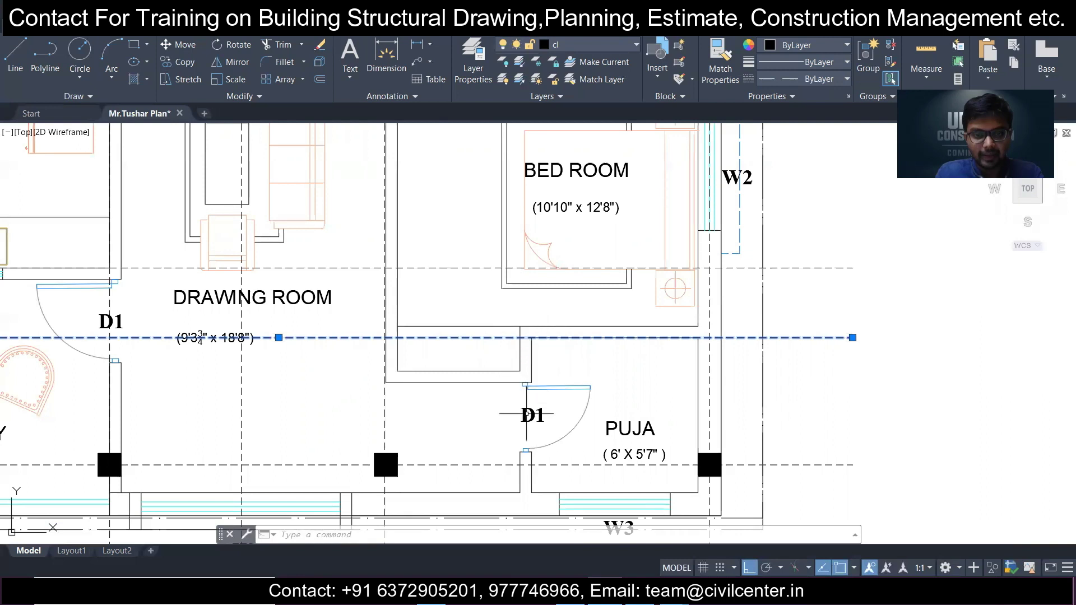
{"action": "key", "text": "Escape"}
{"action": "left_click", "coordinate": [407, 414]}
{"action": "left_click", "coordinate": [347, 404]}
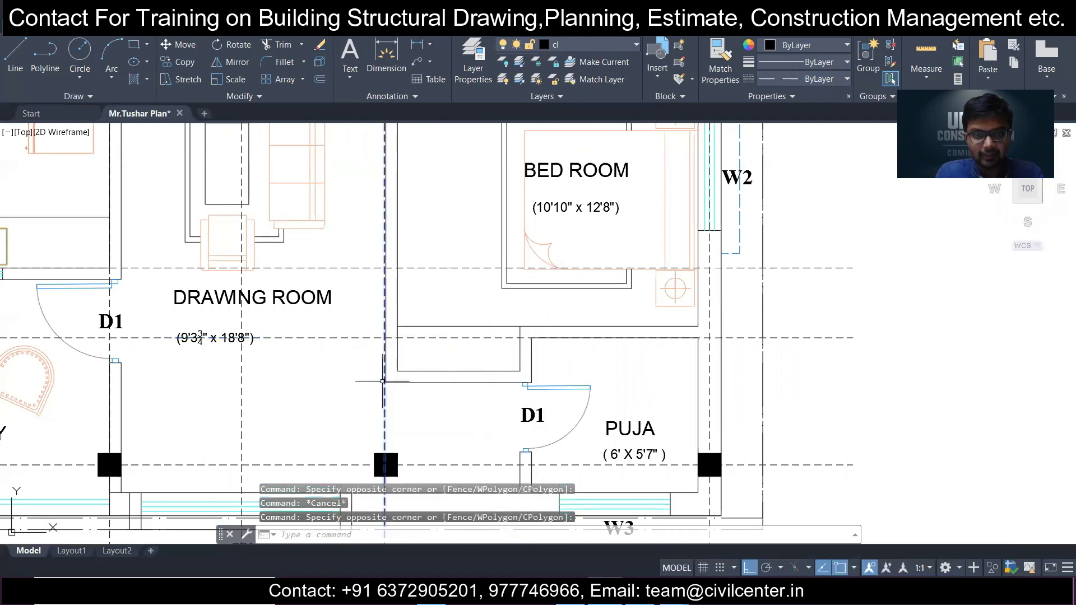
{"action": "left_click", "coordinate": [185, 62]}
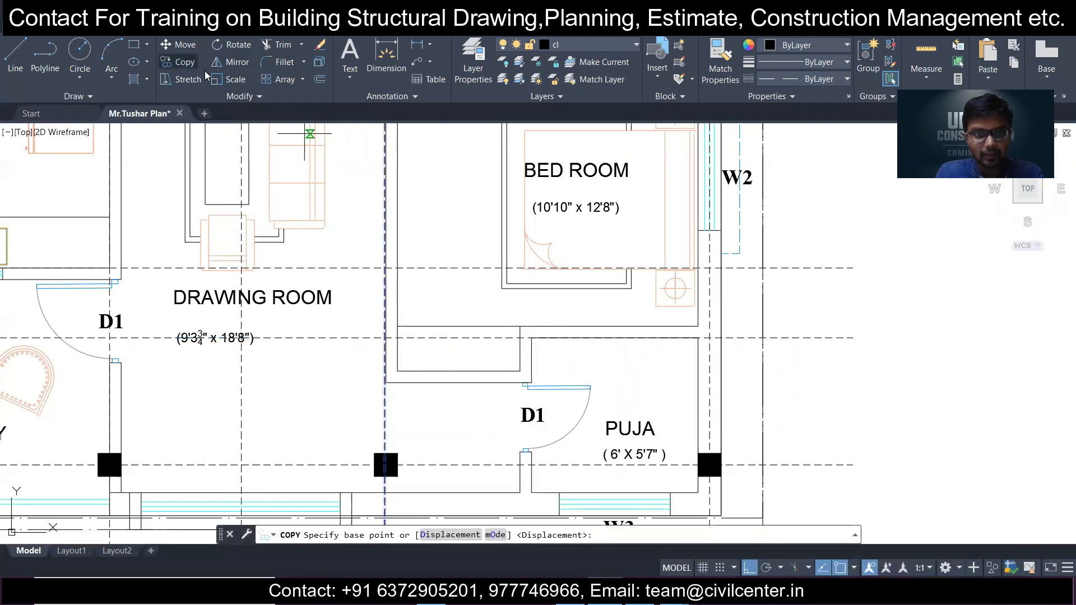
{"action": "scroll", "coordinate": [388, 466], "scroll_direction": "up", "scroll_amount": 2}
{"action": "key", "text": "Escape"}
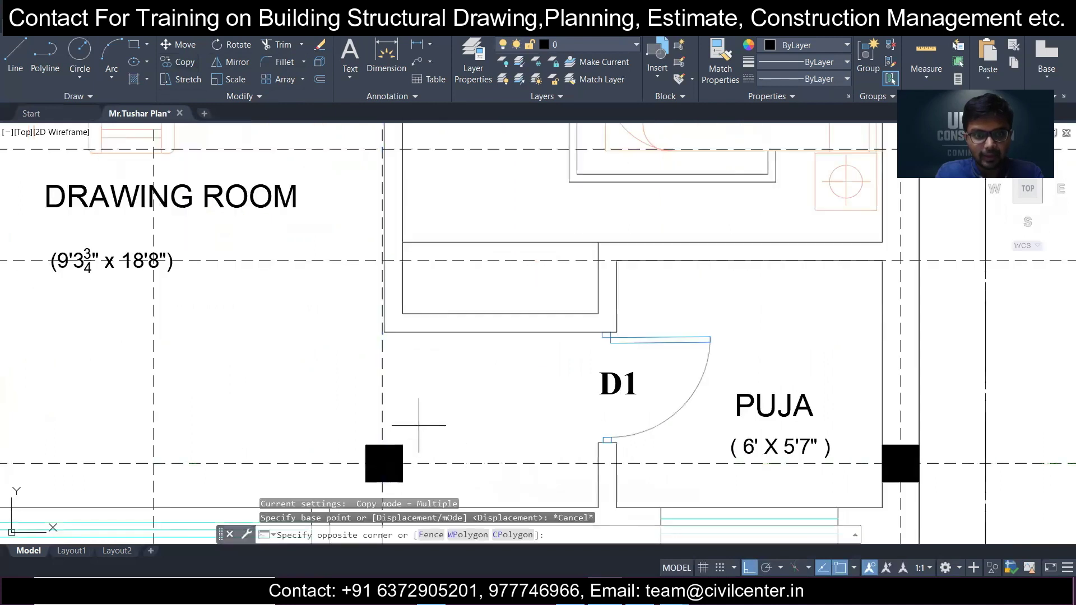
- Move the first floor's vertical centreline between drawing room and bedroom onto the middle of the front column it crosses
{"action": "left_click", "coordinate": [437, 427]}
{"action": "left_click", "coordinate": [319, 392]}
{"action": "scroll", "coordinate": [365, 443], "scroll_direction": "up", "scroll_amount": 4}
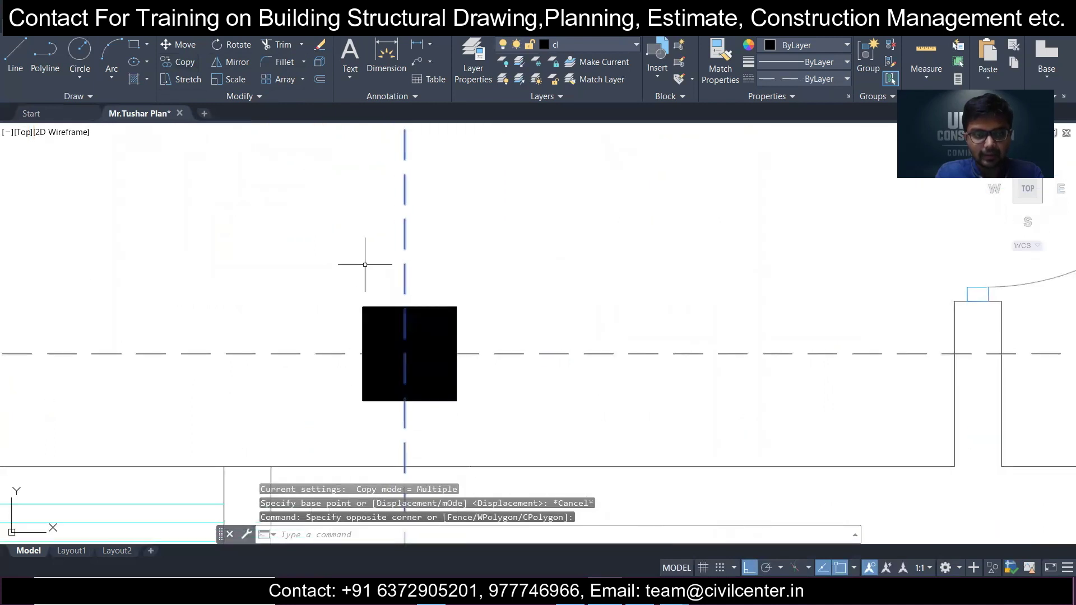
{"action": "key", "text": "Escape"}
{"action": "left_click", "coordinate": [487, 289]}
{"action": "left_click", "coordinate": [258, 207]}
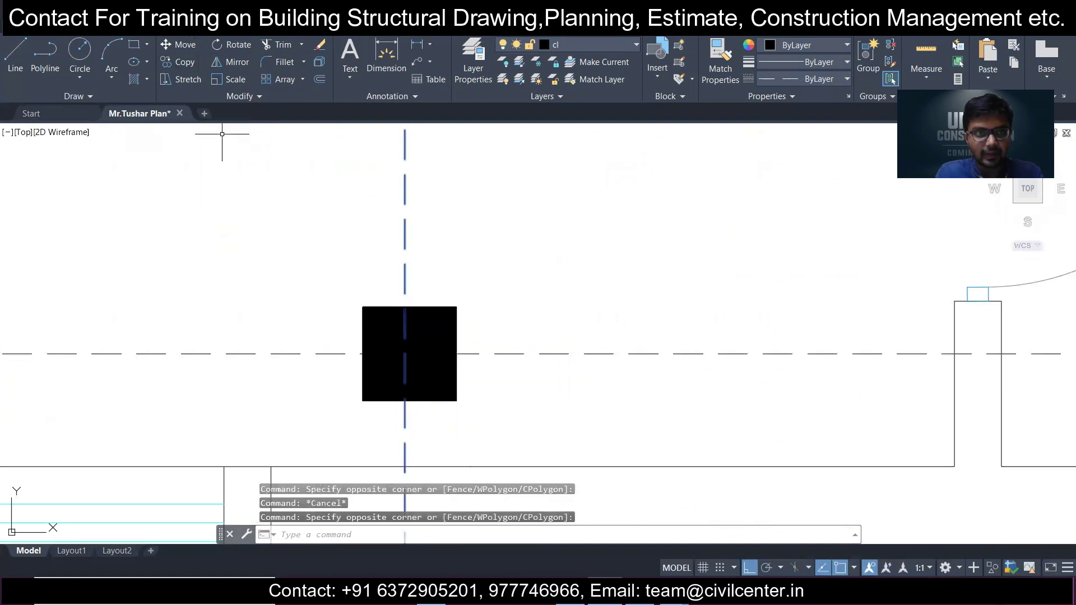
{"action": "left_click", "coordinate": [186, 44]}
{"action": "left_click", "coordinate": [405, 307]}
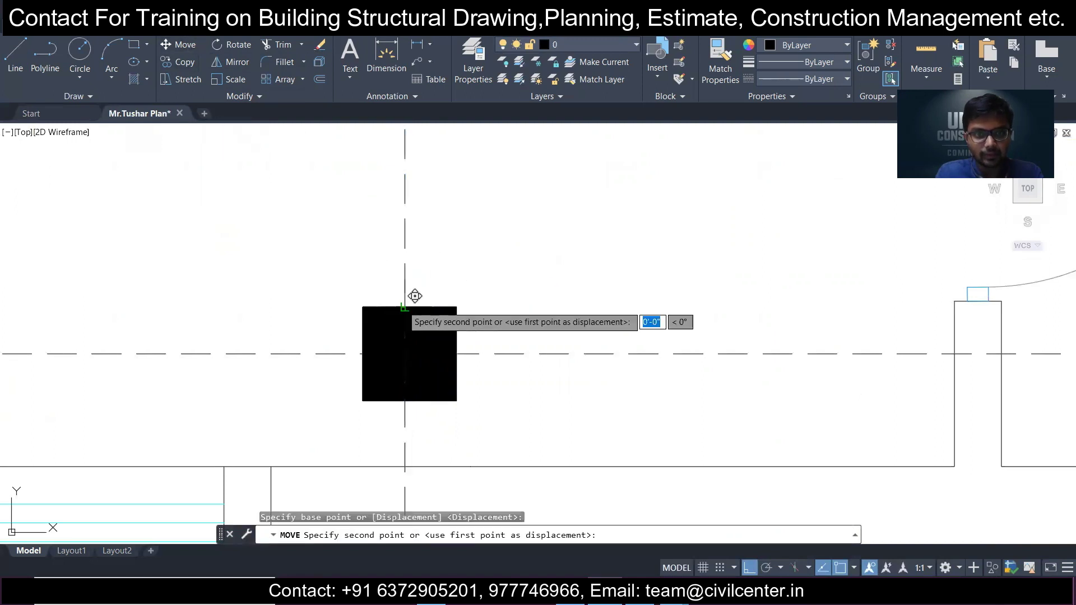
{"action": "left_click", "coordinate": [419, 291]}
{"action": "scroll", "coordinate": [443, 263], "scroll_direction": "down", "scroll_amount": 10}
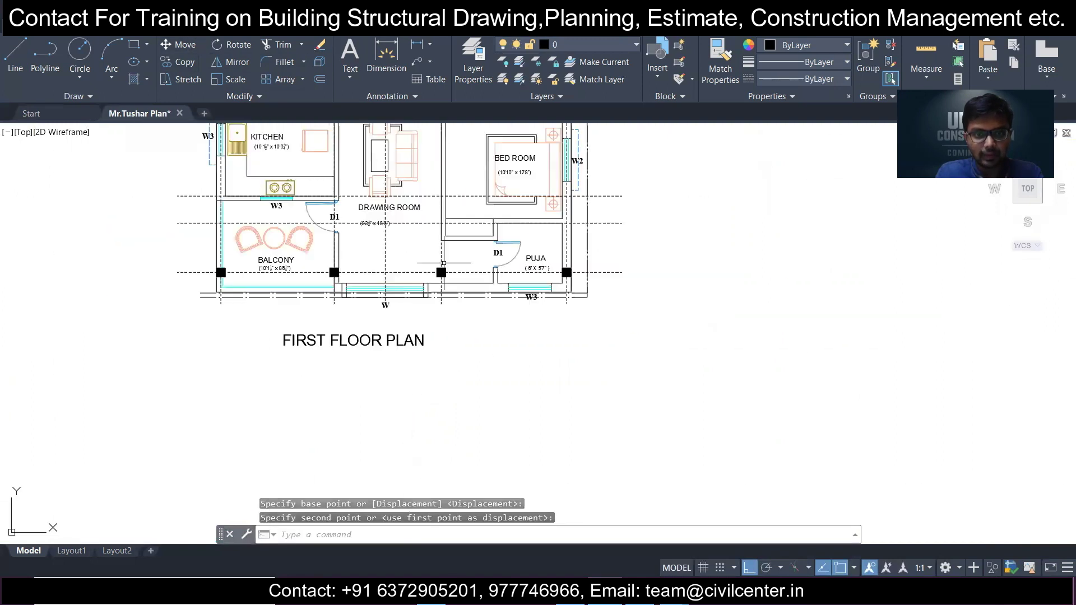
- Move the matching vertical centreline on the ground floor onto the midpoint of the front parking column's edge
{"action": "middle_click_drag", "start_coordinate": [433, 249], "coordinate": [427, 243]}
{"action": "scroll", "coordinate": [395, 229], "scroll_direction": "down", "scroll_amount": 8}
{"action": "middle_click_drag", "start_coordinate": [163, 246], "coordinate": [371, 304]}
{"action": "scroll", "coordinate": [362, 298], "scroll_direction": "up", "scroll_amount": 10}
{"action": "scroll", "coordinate": [405, 309], "scroll_direction": "up", "scroll_amount": 3}
{"action": "scroll", "coordinate": [405, 310], "scroll_direction": "up", "scroll_amount": 4}
{"action": "left_click_drag", "start_coordinate": [423, 297], "coordinate": [286, 269]}
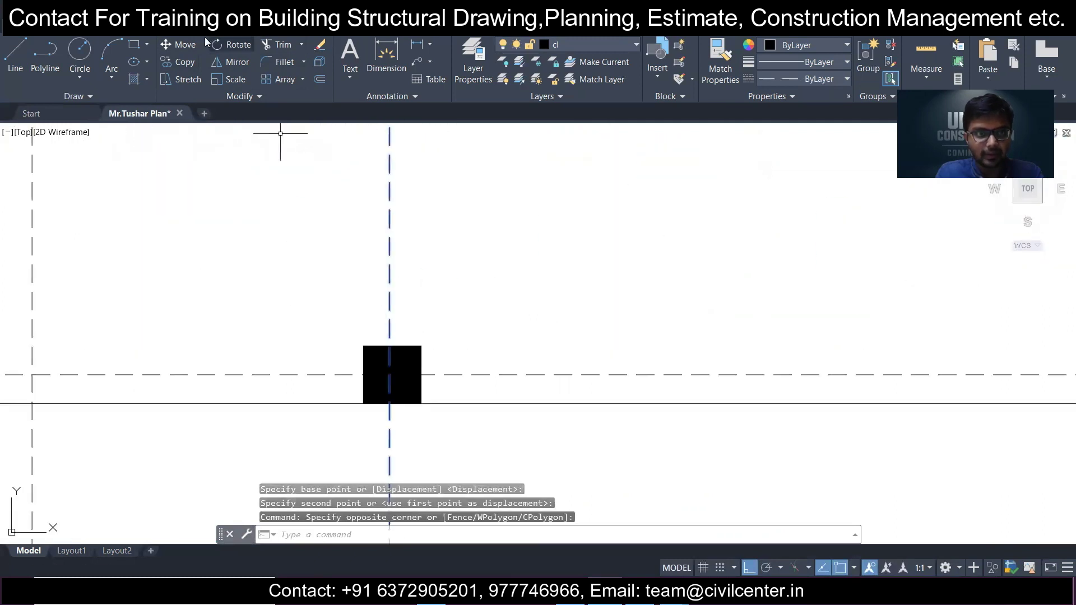
{"action": "left_click", "coordinate": [185, 45]}
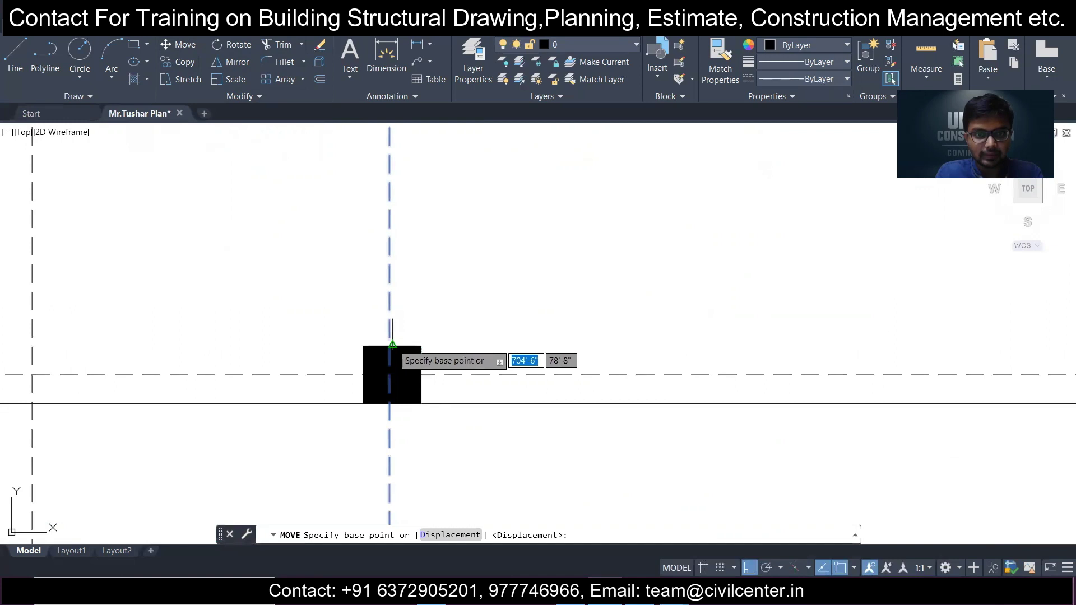
{"action": "scroll", "coordinate": [385, 358], "scroll_direction": "up", "scroll_amount": 5}
{"action": "left_click", "coordinate": [422, 299]}
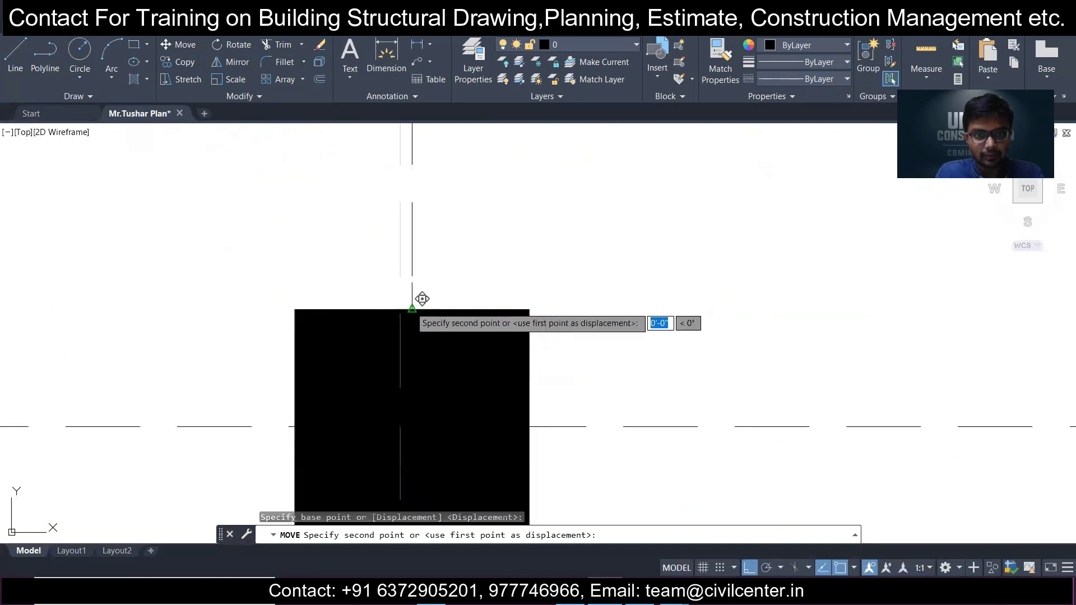
{"action": "left_click", "coordinate": [422, 299]}
{"action": "scroll", "coordinate": [444, 173], "scroll_direction": "down", "scroll_amount": 6}
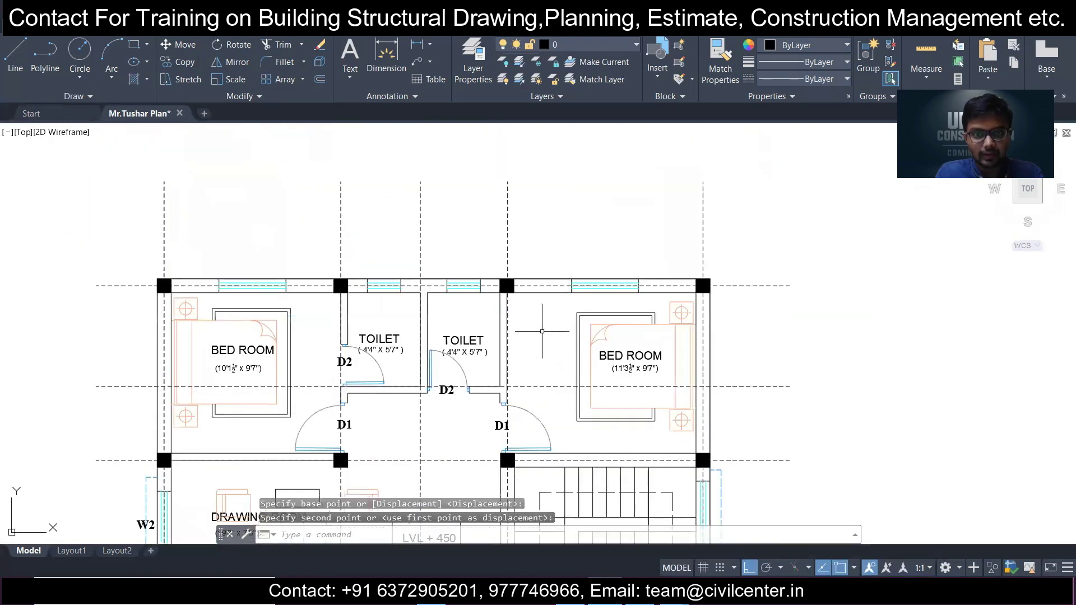
- Check the ground floor's vertical centreline against the column and wall between the toilet and the adjoining bedroom
{"action": "scroll", "coordinate": [542, 331], "scroll_direction": "up", "scroll_amount": 4}
{"action": "scroll", "coordinate": [415, 156], "scroll_direction": "up", "scroll_amount": 2}
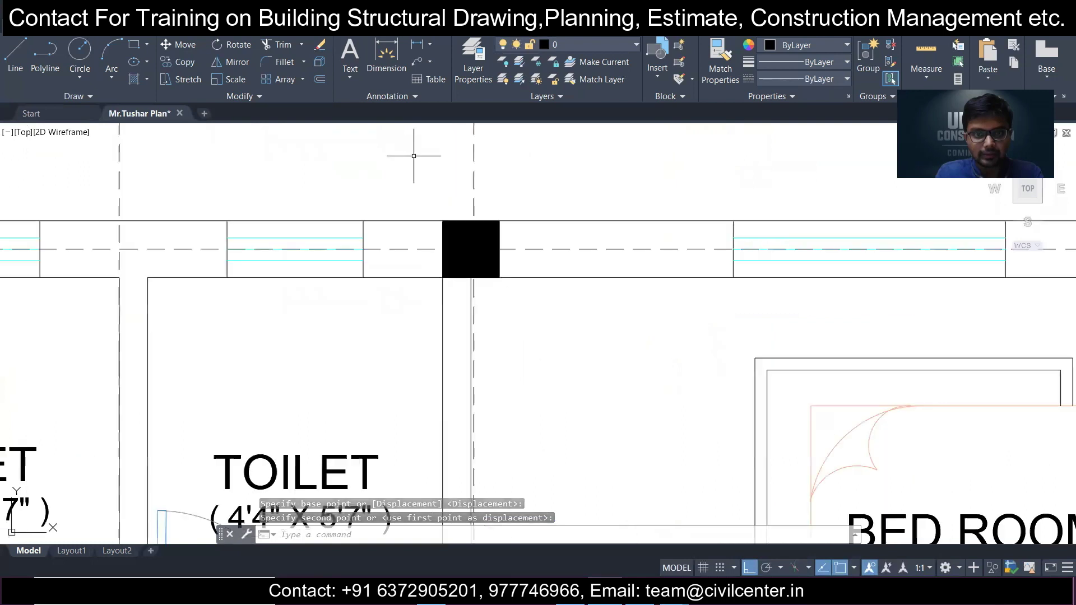
{"action": "scroll", "coordinate": [467, 205], "scroll_direction": "down", "scroll_amount": 6}
{"action": "scroll", "coordinate": [467, 205], "scroll_direction": "up", "scroll_amount": 3}
{"action": "scroll", "coordinate": [467, 205], "scroll_direction": "down", "scroll_amount": 5}
{"action": "scroll", "coordinate": [432, 216], "scroll_direction": "up", "scroll_amount": 1}
{"action": "scroll", "coordinate": [642, 273], "scroll_direction": "up", "scroll_amount": 4}
- Copy the first floor's vertical centreline between drawing room and bedroom onto the puja-side face of the puja room's door wall
{"action": "middle_click_drag", "start_coordinate": [641, 275], "coordinate": [246, 221]}
{"action": "scroll", "coordinate": [464, 391], "scroll_direction": "up", "scroll_amount": 1}
{"action": "middle_click_drag", "start_coordinate": [457, 388], "coordinate": [408, 283]}
{"action": "scroll", "coordinate": [312, 335], "scroll_direction": "up", "scroll_amount": 2}
{"action": "scroll", "coordinate": [359, 365], "scroll_direction": "up", "scroll_amount": 1}
{"action": "scroll", "coordinate": [360, 360], "scroll_direction": "down", "scroll_amount": 4}
{"action": "scroll", "coordinate": [406, 349], "scroll_direction": "up", "scroll_amount": 3}
{"action": "left_click", "coordinate": [361, 363]}
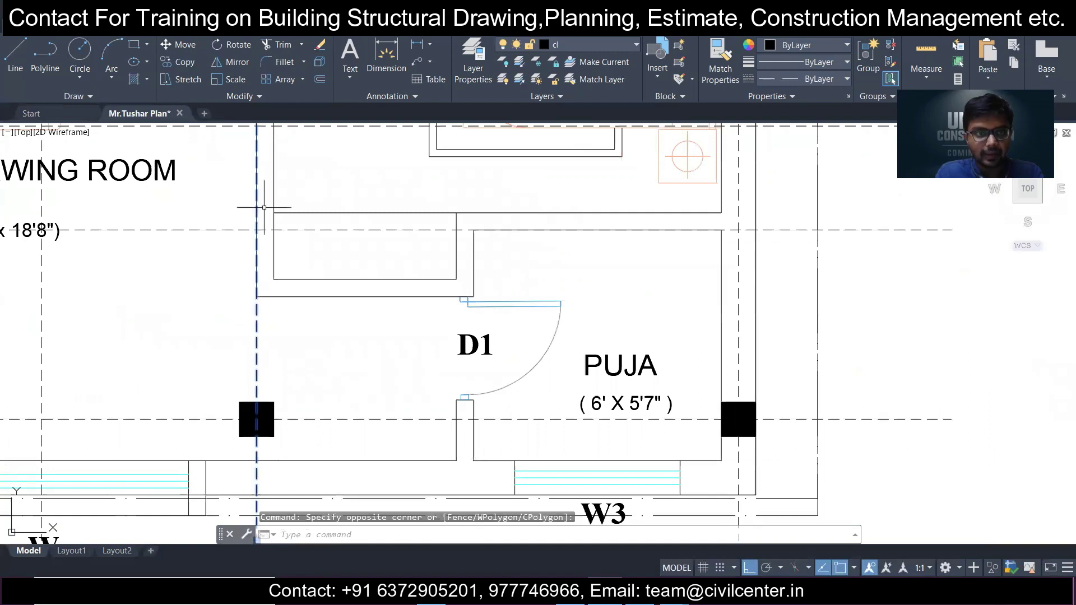
{"action": "left_click", "coordinate": [179, 61]}
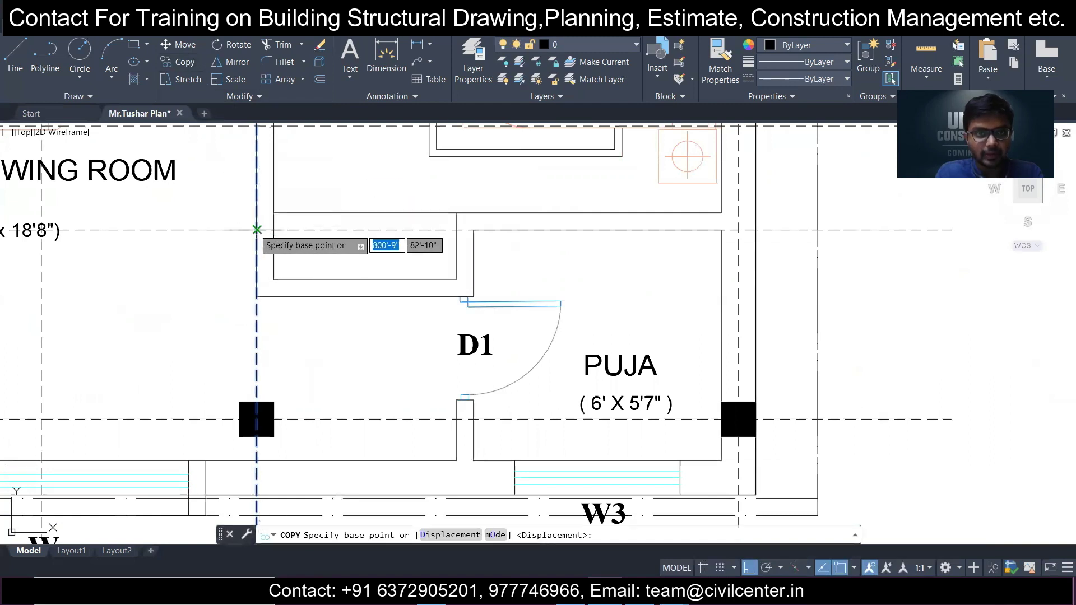
{"action": "left_click", "coordinate": [256, 230]}
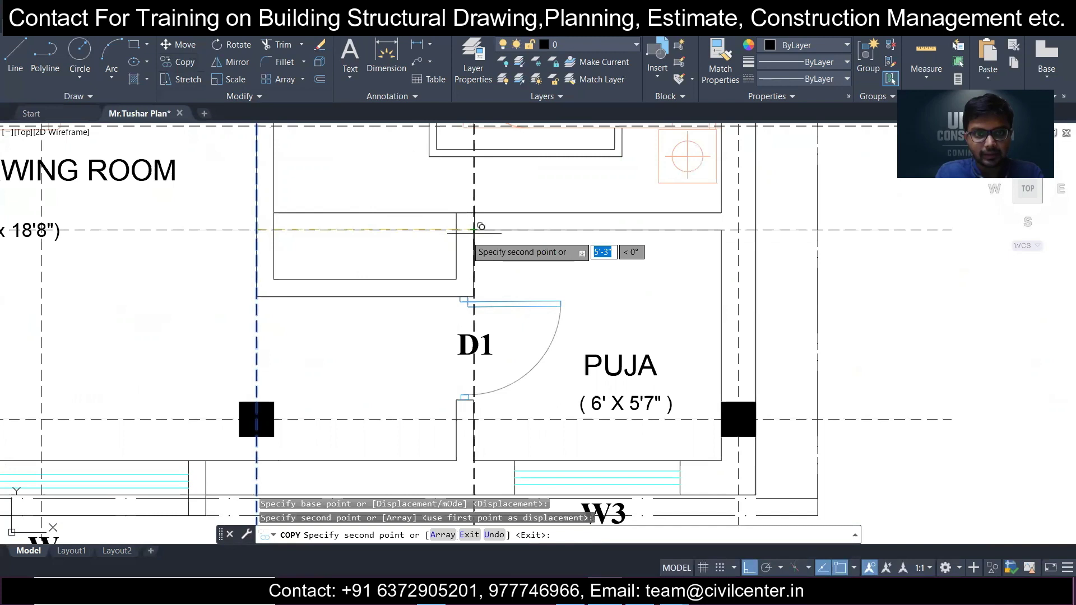
{"action": "key", "text": "Escape"}
- Copy the horizontal centreline along the puja room's rear wall onto the drawing-room-side face of the recess wall beside the puja door
{"action": "left_click", "coordinate": [200, 258]}
{"action": "left_click", "coordinate": [198, 192]}
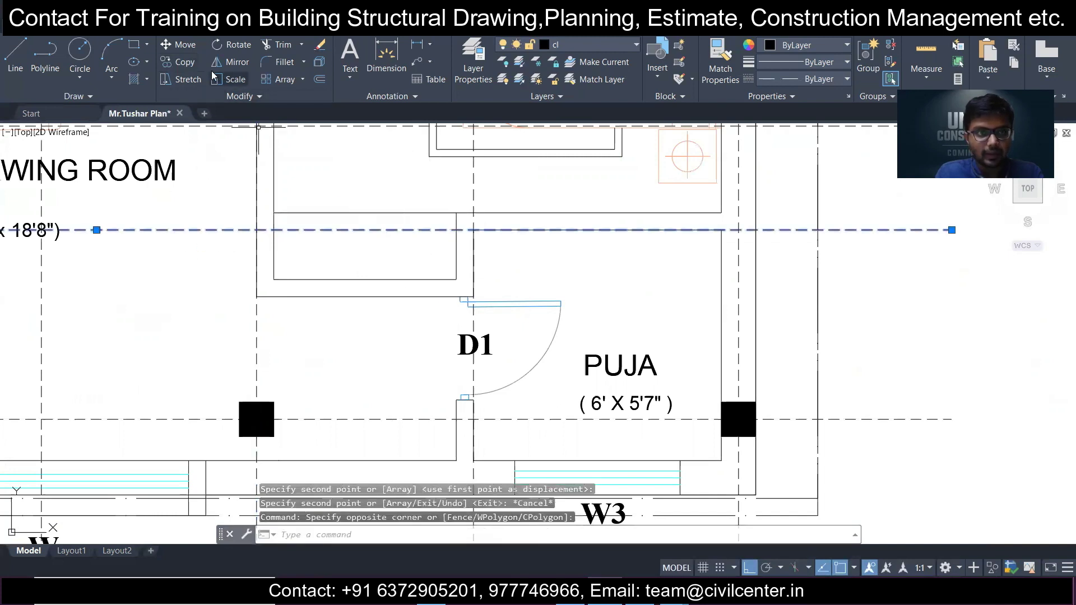
{"action": "left_click", "coordinate": [185, 61]}
{"action": "left_click", "coordinate": [257, 229]}
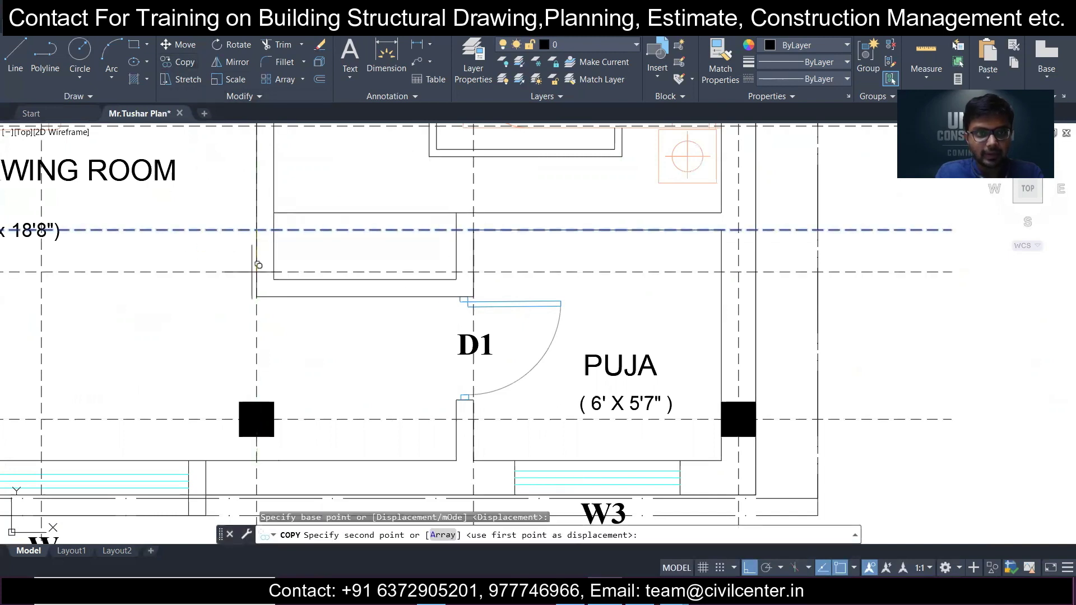
{"action": "left_click", "coordinate": [257, 291]}
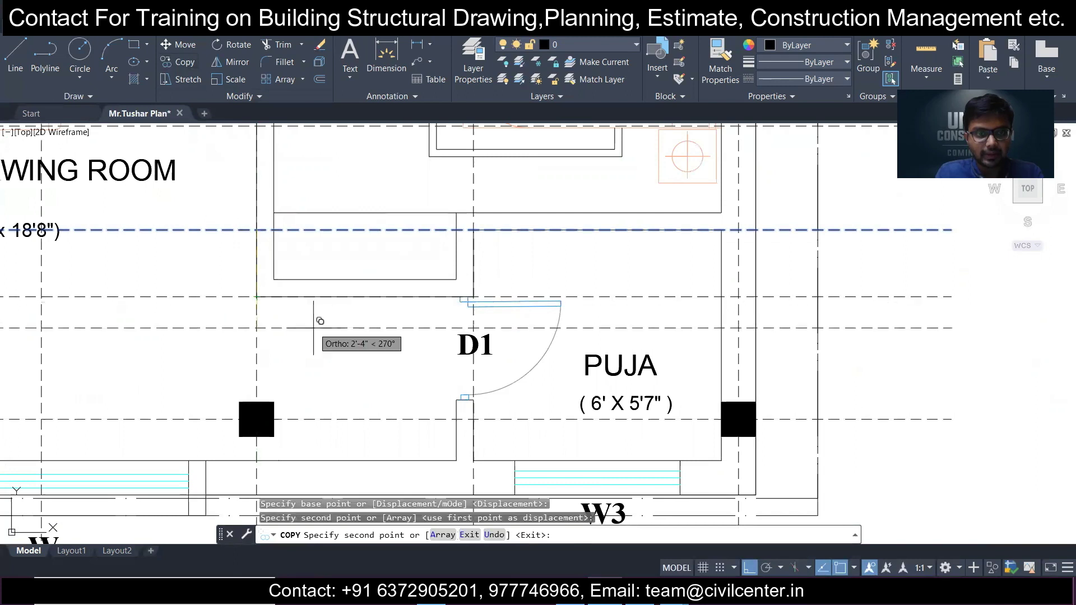
{"action": "key", "text": "Escape"}
- Examine the first floor centrelines against the walls from the balcony and puja room up through the kitchen and bedrooms
{"action": "scroll", "coordinate": [312, 329], "scroll_direction": "down", "scroll_amount": 5}
{"action": "scroll", "coordinate": [215, 291], "scroll_direction": "up", "scroll_amount": 3}
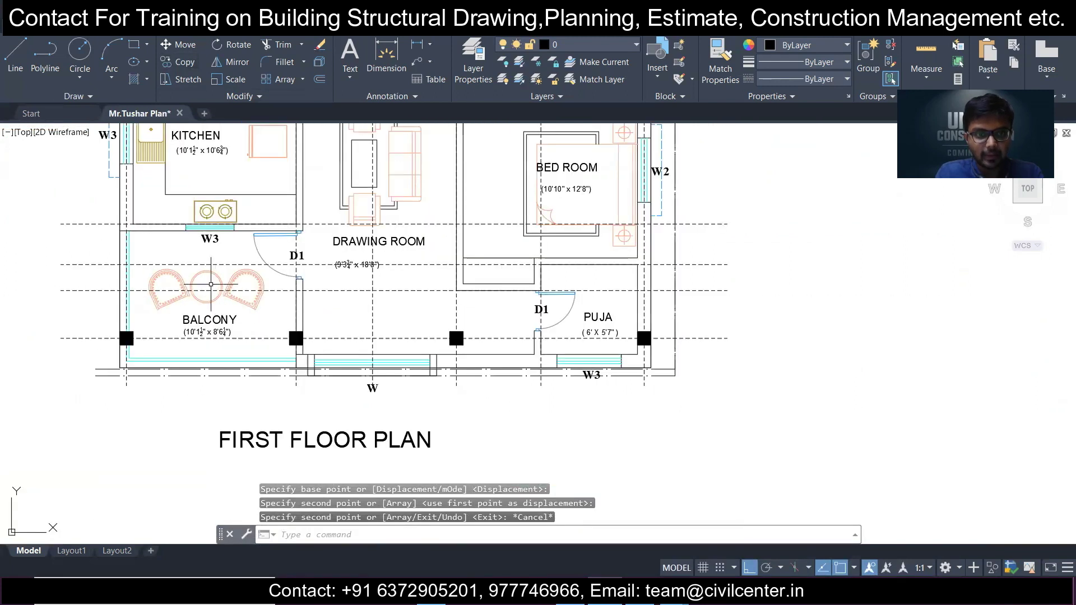
{"action": "scroll", "coordinate": [471, 336], "scroll_direction": "up", "scroll_amount": 2}
{"action": "scroll", "coordinate": [471, 336], "scroll_direction": "down", "scroll_amount": 2}
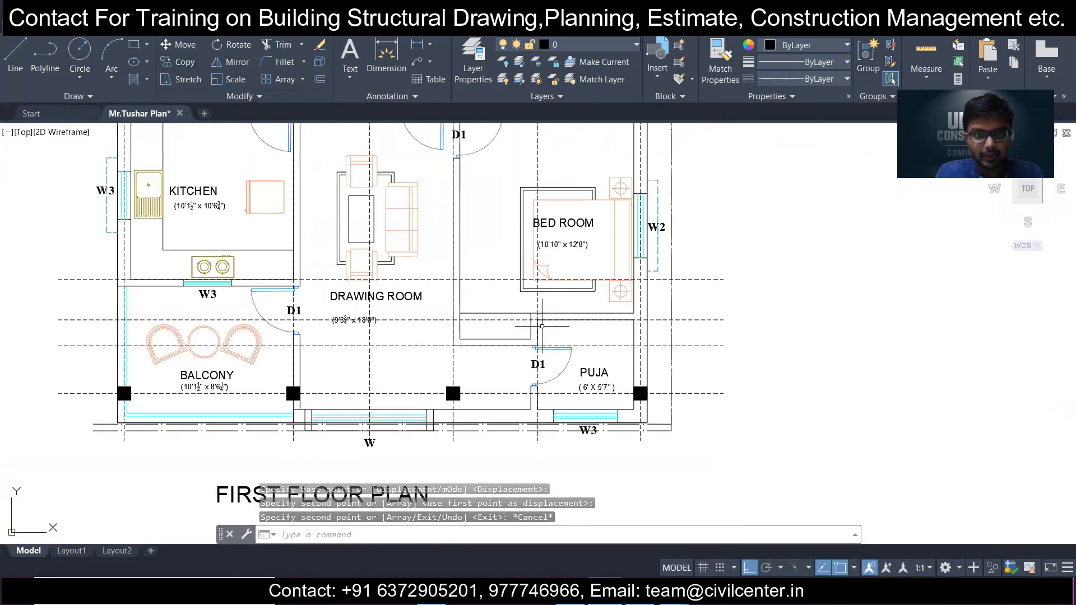
{"action": "middle_click_drag", "start_coordinate": [239, 226], "coordinate": [293, 348]}
{"action": "scroll", "coordinate": [263, 417], "scroll_direction": "up", "scroll_amount": 2}
{"action": "scroll", "coordinate": [264, 418], "scroll_direction": "down", "scroll_amount": 2}
{"action": "middle_click_drag", "start_coordinate": [348, 248], "coordinate": [361, 309]}
{"action": "mouse_move", "coordinate": [572, 376]}
{"action": "middle_mouse_down"}
{"action": "mouse_move", "coordinate": [560, 339]}
{"action": "mouse_move", "coordinate": [522, 297]}
{"action": "mouse_move", "coordinate": [529, 400]}
{"action": "middle_mouse_up"}
{"action": "middle_click_drag", "start_coordinate": [504, 269], "coordinate": [504, 392]}
{"action": "middle_click_drag", "start_coordinate": [504, 314], "coordinate": [513, 352]}
{"action": "scroll", "coordinate": [513, 352], "scroll_direction": "down", "scroll_amount": 5}
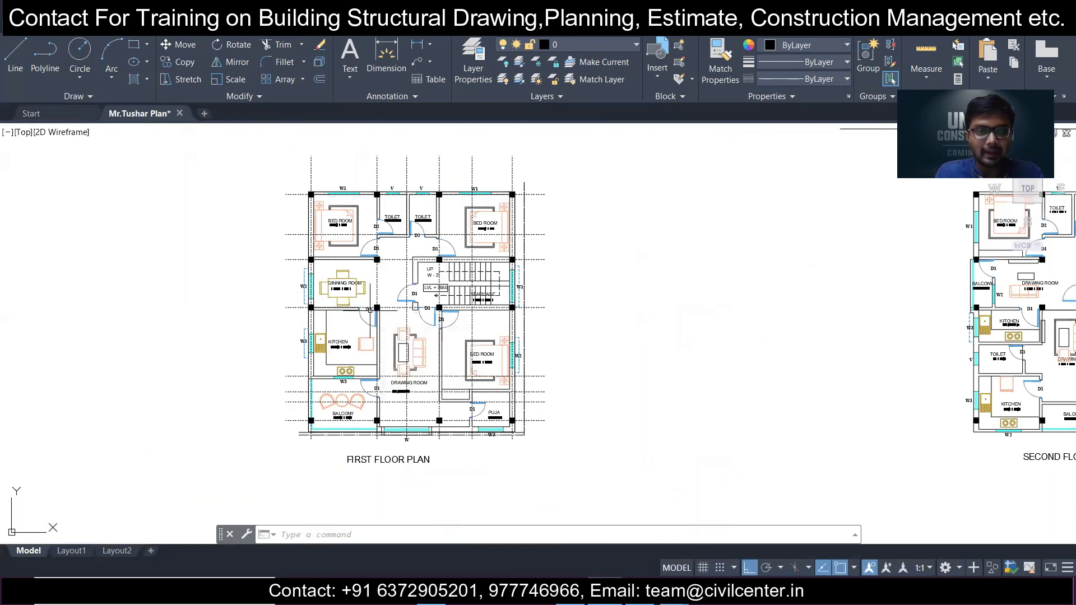
- Compare the first floor walls around the dining area and staircase with the ground floor plan to find walls lacking centrelines
{"action": "scroll", "coordinate": [376, 246], "scroll_direction": "up", "scroll_amount": 2}
{"action": "scroll", "coordinate": [459, 245], "scroll_direction": "up", "scroll_amount": 2}
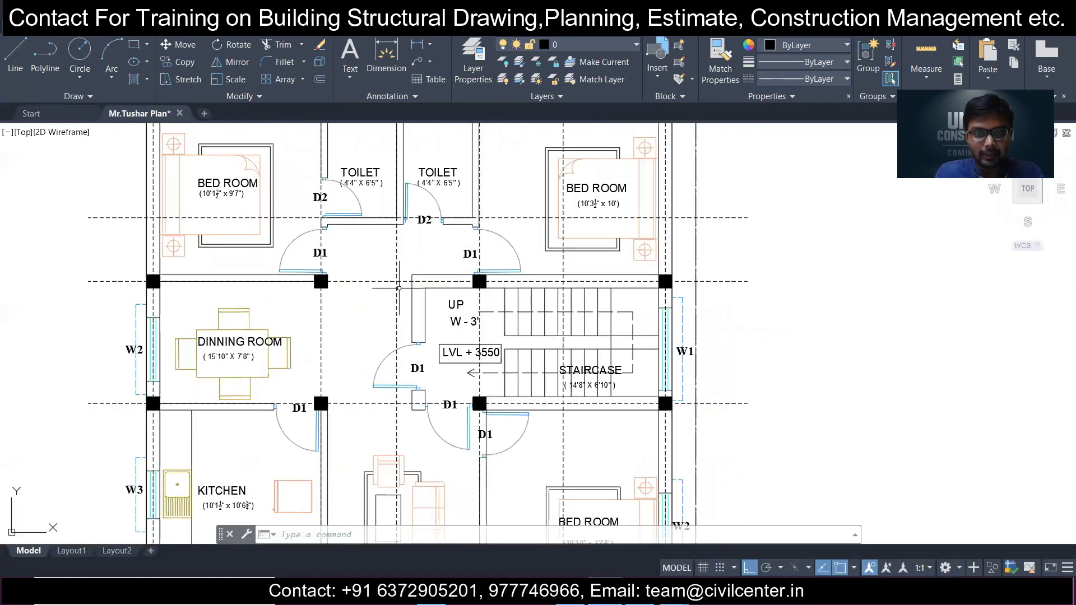
{"action": "scroll", "coordinate": [399, 288], "scroll_direction": "up", "scroll_amount": 2}
{"action": "scroll", "coordinate": [399, 288], "scroll_direction": "down", "scroll_amount": 6}
{"action": "middle_click_drag", "start_coordinate": [158, 301], "coordinate": [492, 273]}
{"action": "scroll", "coordinate": [112, 261], "scroll_direction": "up", "scroll_amount": 2}
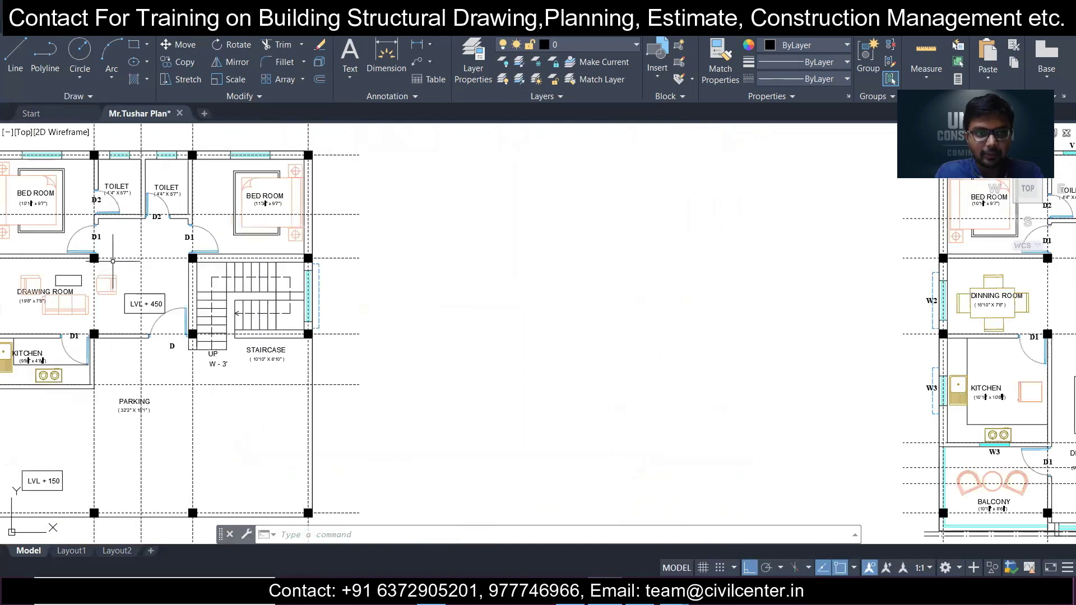
{"action": "scroll", "coordinate": [191, 296], "scroll_direction": "down", "scroll_amount": 3}
{"action": "middle_click_drag", "start_coordinate": [805, 278], "coordinate": [538, 266]}
{"action": "scroll", "coordinate": [602, 275], "scroll_direction": "up", "scroll_amount": 5}
{"action": "scroll", "coordinate": [530, 267], "scroll_direction": "up", "scroll_amount": 2}
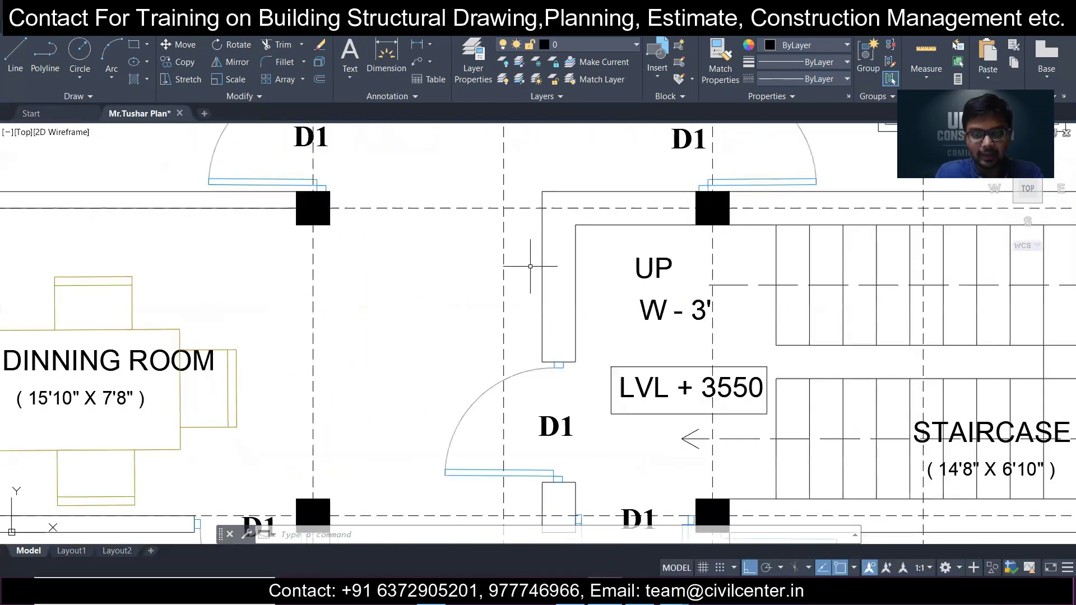
{"action": "scroll", "coordinate": [531, 254], "scroll_direction": "down", "scroll_amount": 2}
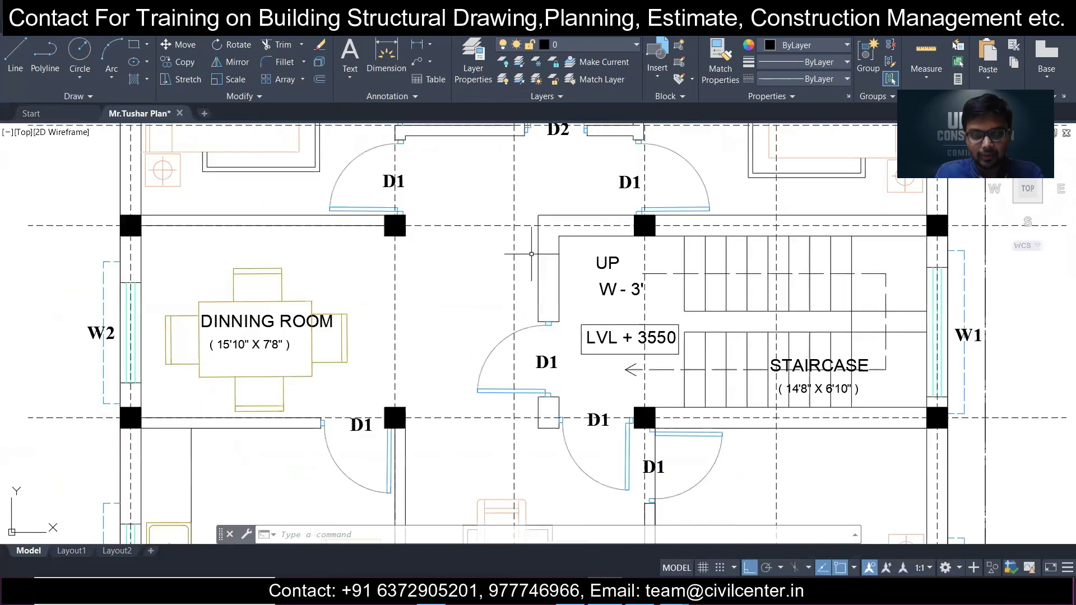
- Draw a short line across the thickness of the first floor staircase door wall, starting at its inner corner
{"action": "scroll", "coordinate": [543, 239], "scroll_direction": "up", "scroll_amount": 2}
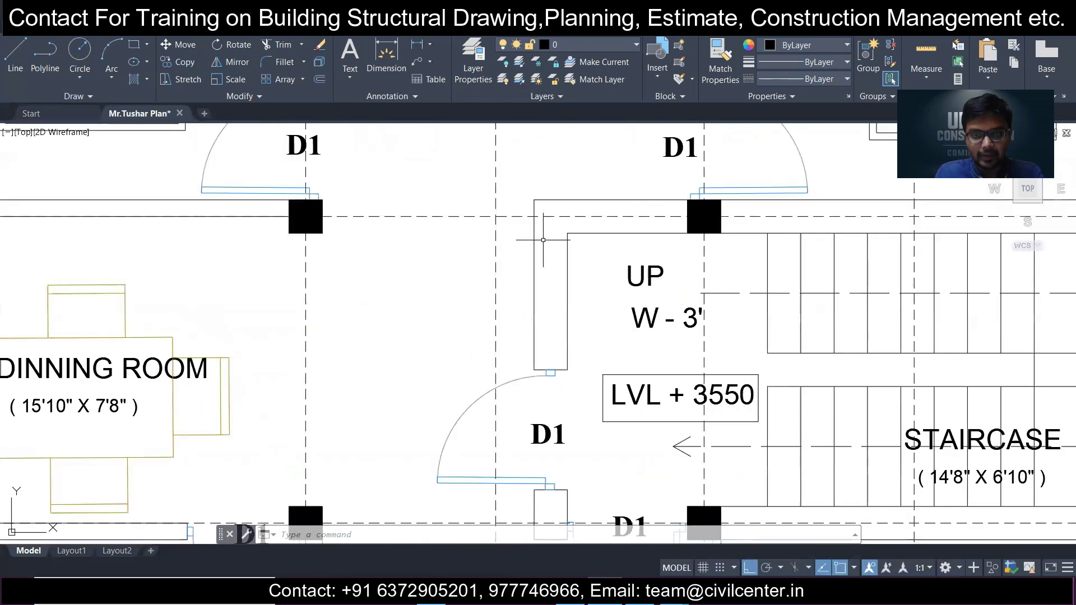
{"action": "left_click", "coordinate": [16, 56]}
{"action": "left_click", "coordinate": [567, 234]}
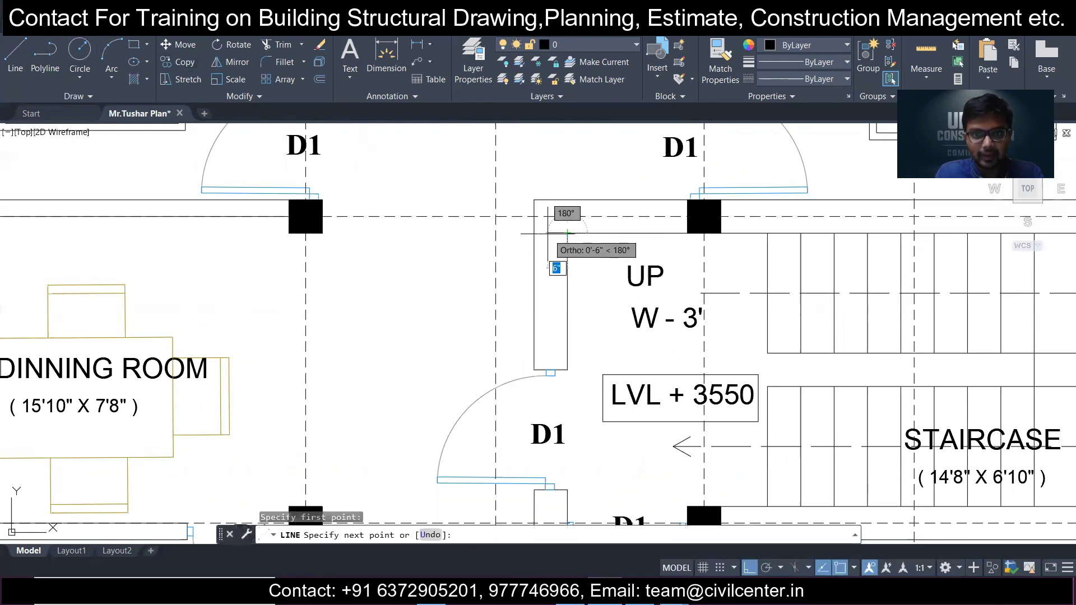
{"action": "key", "text": "Escape"}
- Copy the vertical centreline in the first floor lobby onto the midpoint of the short line across the staircase door wall
{"action": "left_click", "coordinate": [497, 246]}
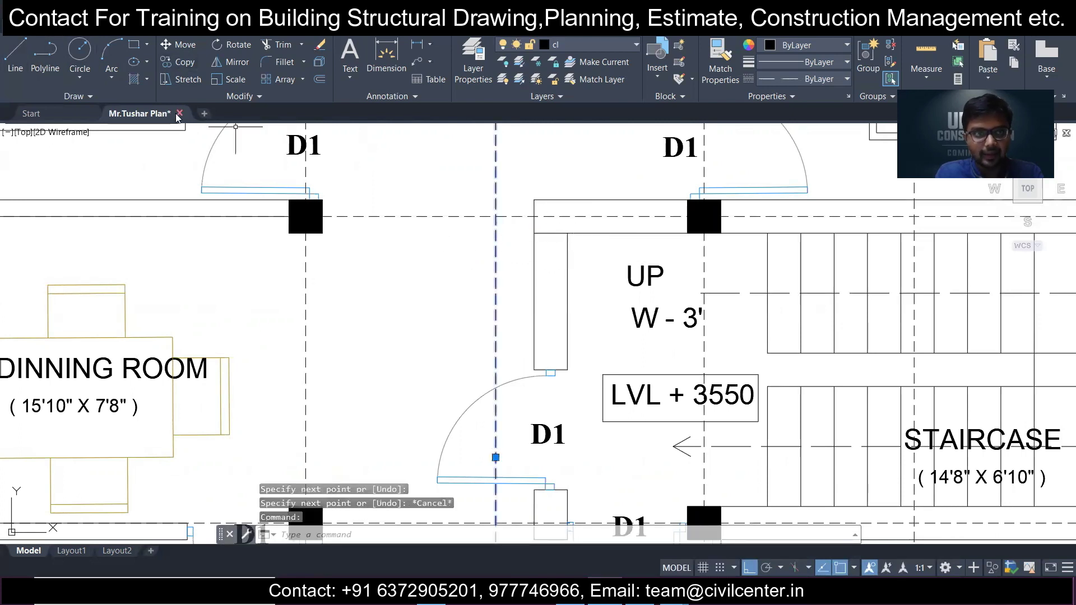
{"action": "left_click", "coordinate": [184, 63]}
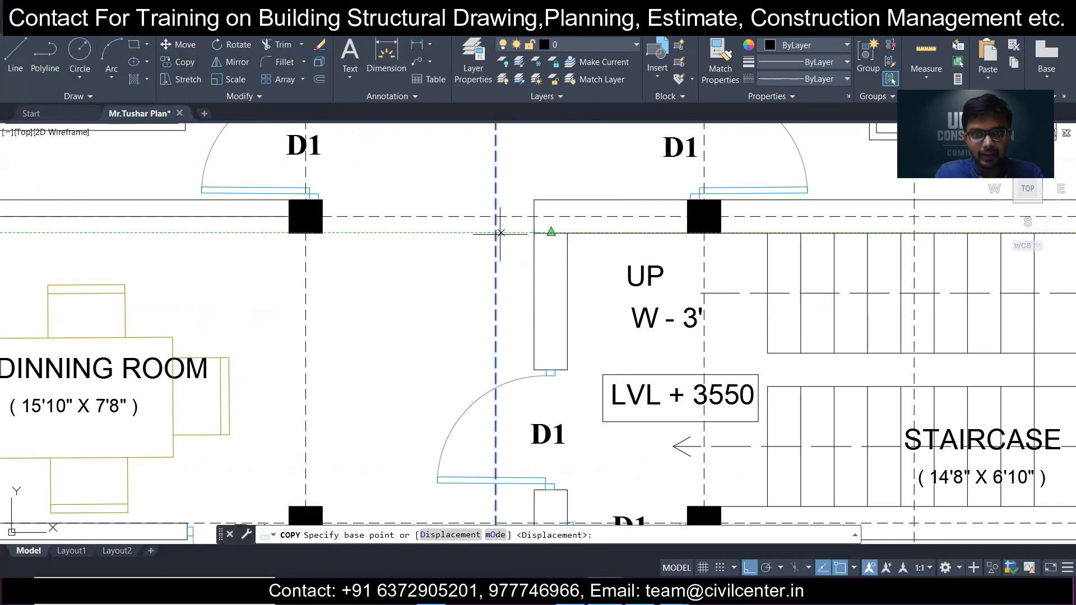
{"action": "left_click", "coordinate": [498, 233]}
{"action": "left_click", "coordinate": [552, 227]}
{"action": "key", "text": "Escape"}
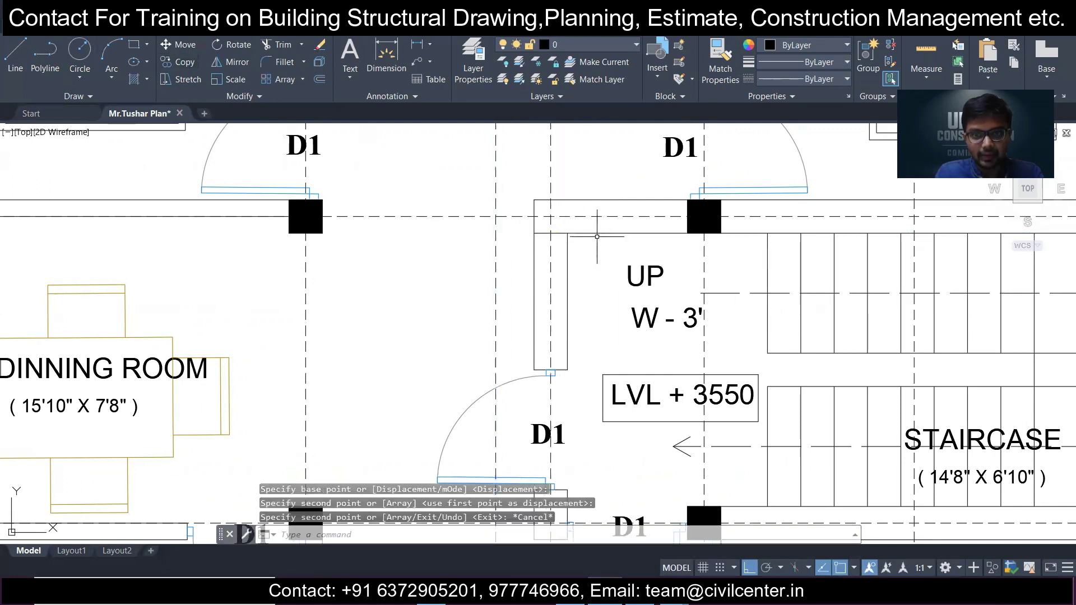
{"action": "scroll", "coordinate": [599, 239], "scroll_direction": "down", "scroll_amount": 4}
{"action": "middle_click_drag", "start_coordinate": [627, 305], "coordinate": [555, 263]}
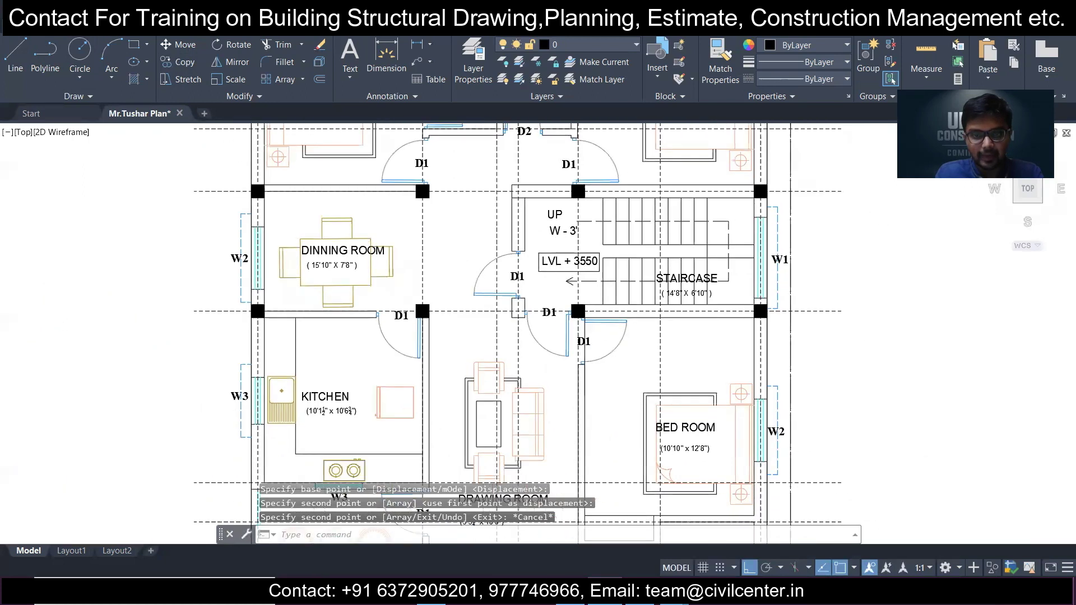
- Examine the first floor plan's centrelines from the balcony up to the bedrooms, and compare its layout with the neighbouring floor plans
{"action": "scroll", "coordinate": [541, 303], "scroll_direction": "up", "scroll_amount": 2}
{"action": "scroll", "coordinate": [535, 300], "scroll_direction": "down", "scroll_amount": 4}
{"action": "middle_click_drag", "start_coordinate": [263, 247], "coordinate": [539, 251]}
{"action": "scroll", "coordinate": [539, 251], "scroll_direction": "down", "scroll_amount": 4}
{"action": "scroll", "coordinate": [283, 220], "scroll_direction": "up", "scroll_amount": 3}
{"action": "scroll", "coordinate": [336, 252], "scroll_direction": "down", "scroll_amount": 2}
{"action": "scroll", "coordinate": [486, 306], "scroll_direction": "up", "scroll_amount": 1}
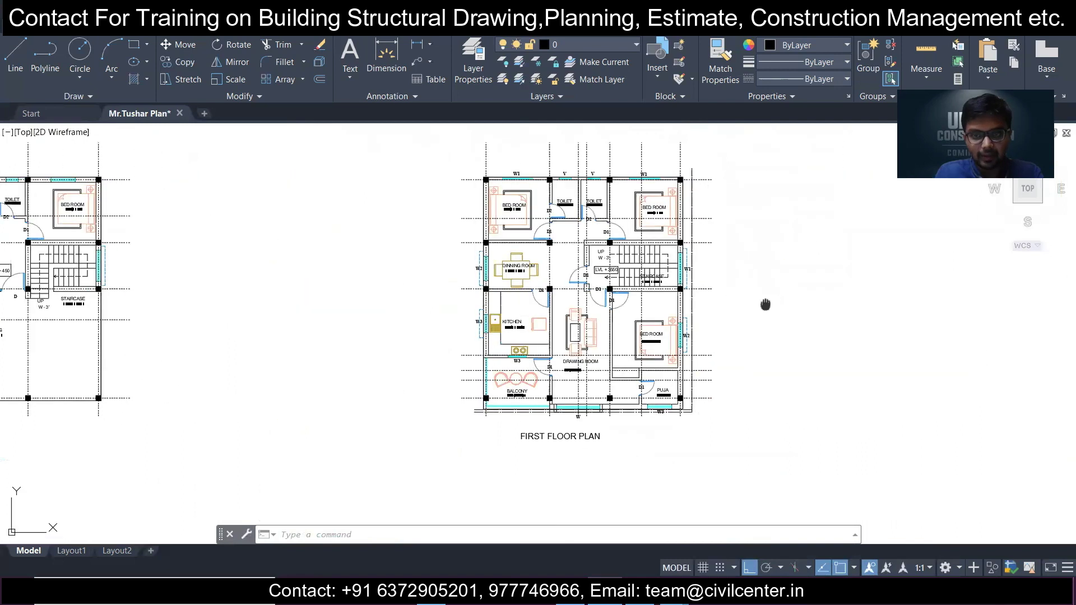
{"action": "middle_click_drag", "start_coordinate": [765, 305], "coordinate": [599, 285]}
{"action": "scroll", "coordinate": [437, 211], "scroll_direction": "up", "scroll_amount": 4}
{"action": "scroll", "coordinate": [434, 224], "scroll_direction": "down", "scroll_amount": 2}
{"action": "scroll", "coordinate": [439, 243], "scroll_direction": "down", "scroll_amount": 2}
{"action": "scroll", "coordinate": [423, 366], "scroll_direction": "up", "scroll_amount": 4}
{"action": "scroll", "coordinate": [423, 362], "scroll_direction": "down", "scroll_amount": 2}
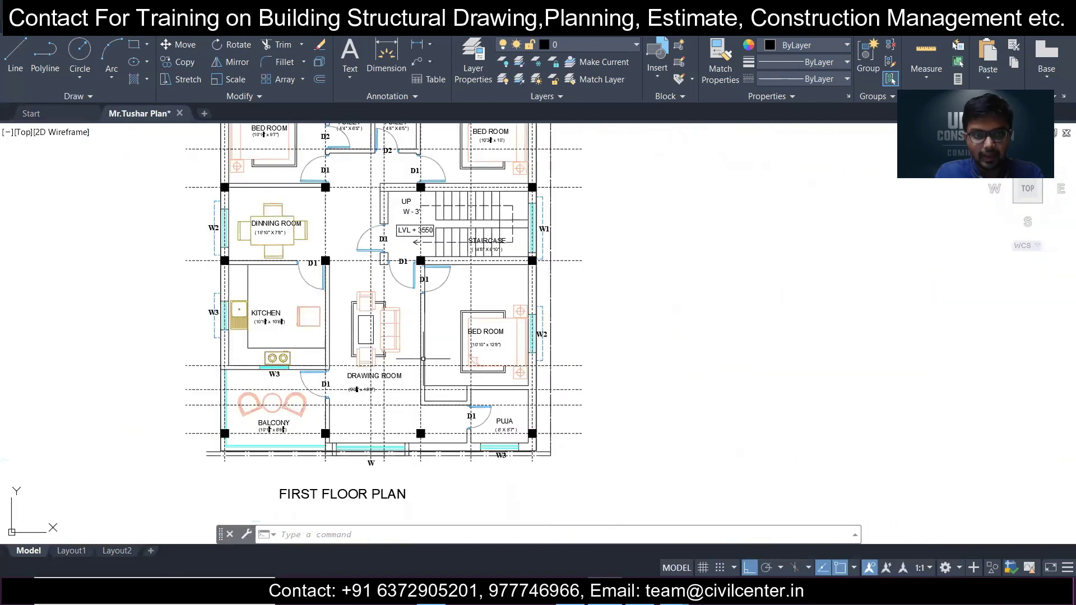
{"action": "scroll", "coordinate": [422, 340], "scroll_direction": "up", "scroll_amount": 2}
{"action": "scroll", "coordinate": [424, 333], "scroll_direction": "down", "scroll_amount": 4}
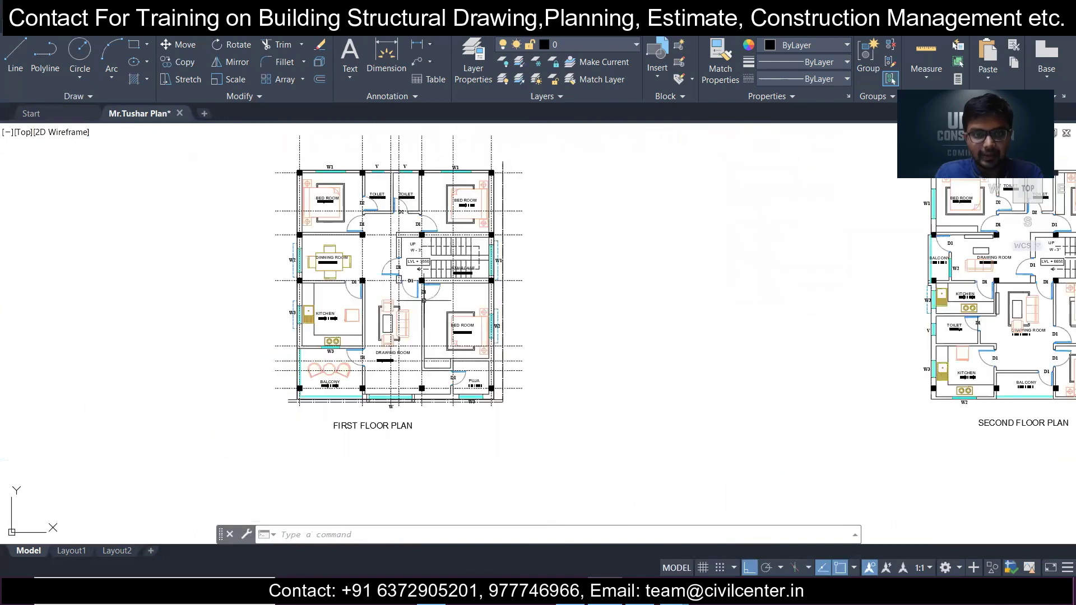
- Erase the vertical dash-dot boundary lines standing just outside the first floor plan's staircase-side outer wall
{"action": "middle_click_drag", "start_coordinate": [423, 334], "coordinate": [472, 358]}
{"action": "left_click", "coordinate": [549, 264]}
{"action": "key", "text": "Escape"}
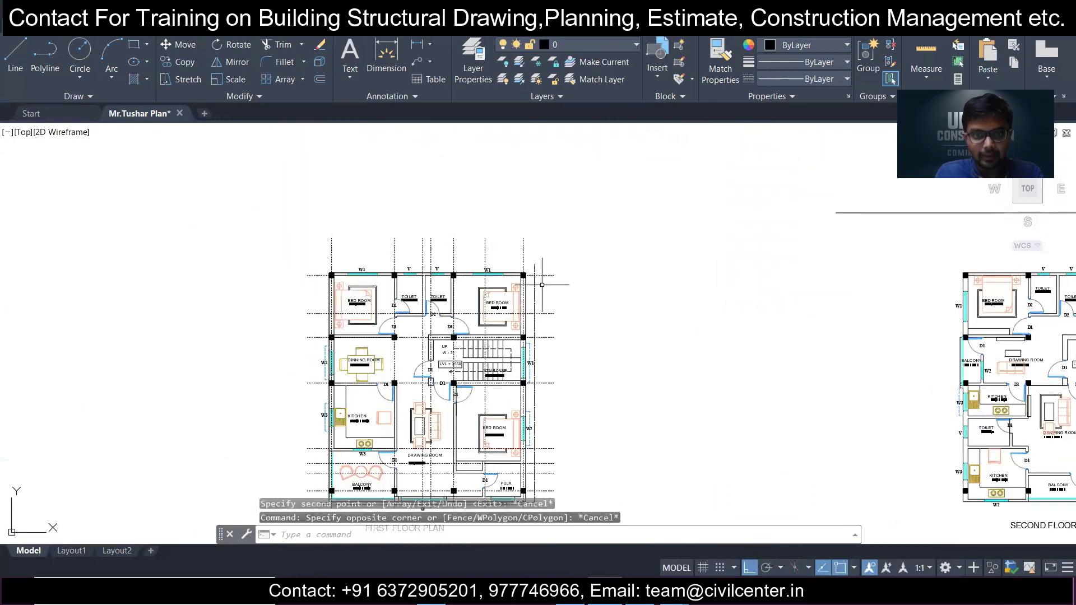
{"action": "scroll", "coordinate": [554, 292], "scroll_direction": "up", "scroll_amount": 3}
{"action": "left_click", "coordinate": [553, 293]}
{"action": "left_click", "coordinate": [482, 264]}
{"action": "scroll", "coordinate": [500, 270], "scroll_direction": "down", "scroll_amount": 4}
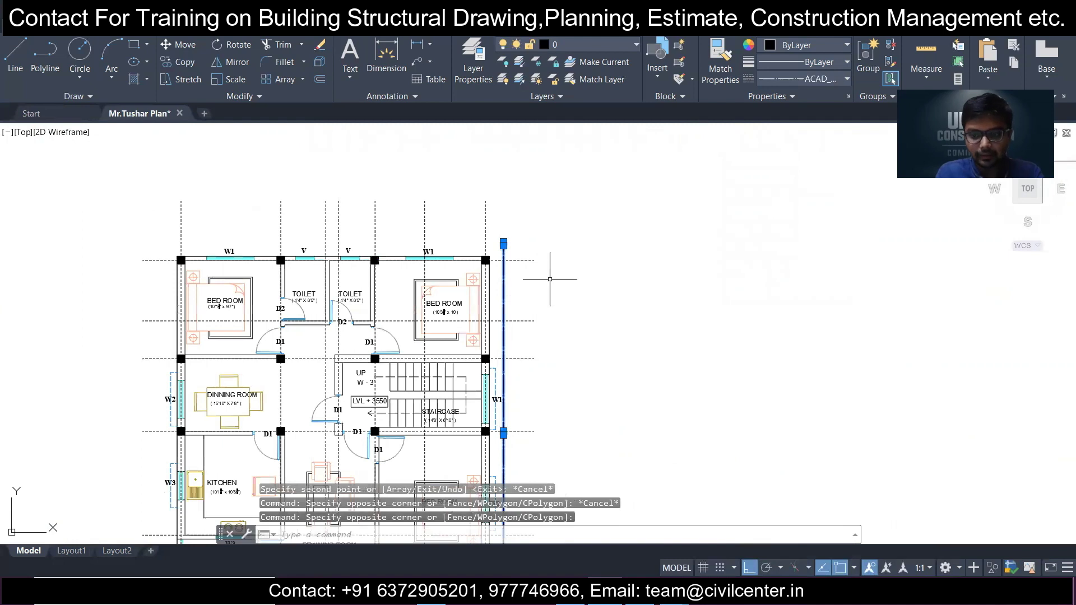
{"action": "key", "text": "Delete"}
- Copy all first floor vertical and horizontal centrelines to the second floor plan, from the upper-left corner column's centre to the matching column's centre
{"action": "scroll", "coordinate": [547, 247], "scroll_direction": "down", "scroll_amount": 3}
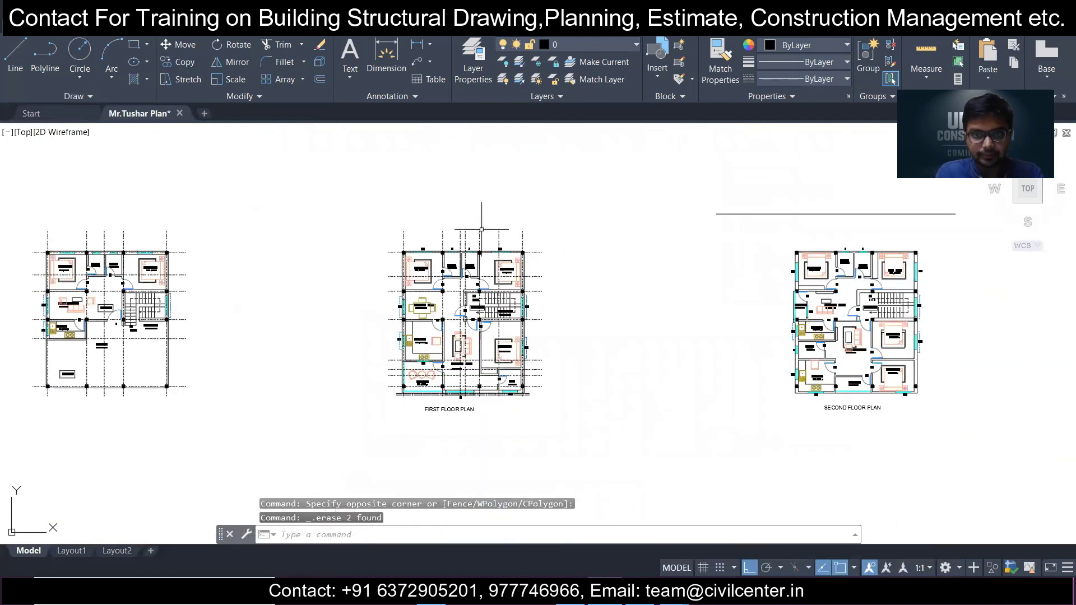
{"action": "scroll", "coordinate": [481, 229], "scroll_direction": "up", "scroll_amount": 4}
{"action": "left_click", "coordinate": [577, 246]}
{"action": "left_click", "coordinate": [193, 187]}
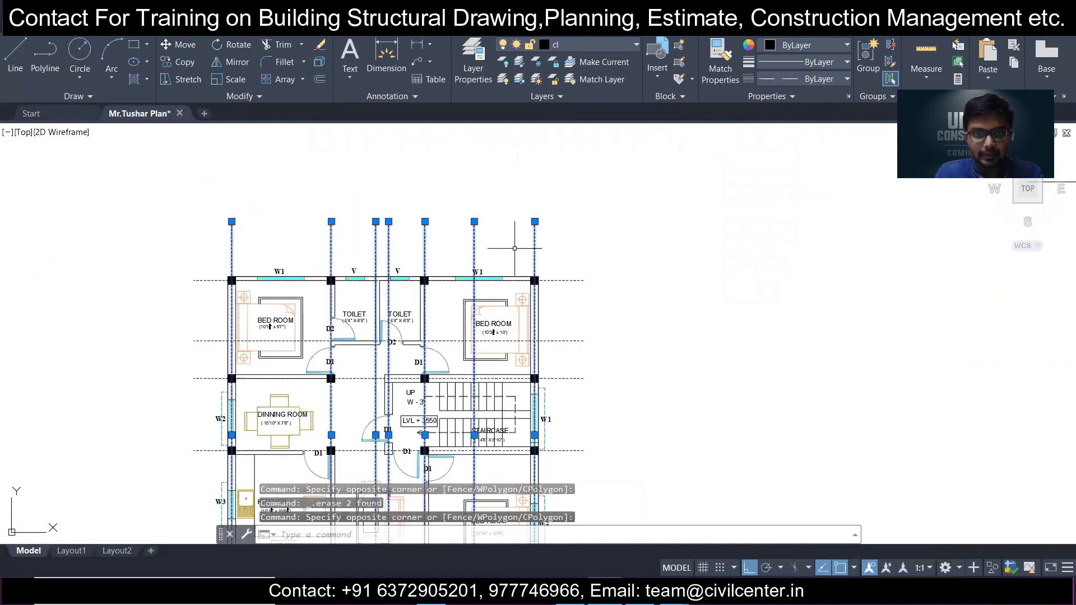
{"action": "scroll", "coordinate": [589, 238], "scroll_direction": "down", "scroll_amount": 4}
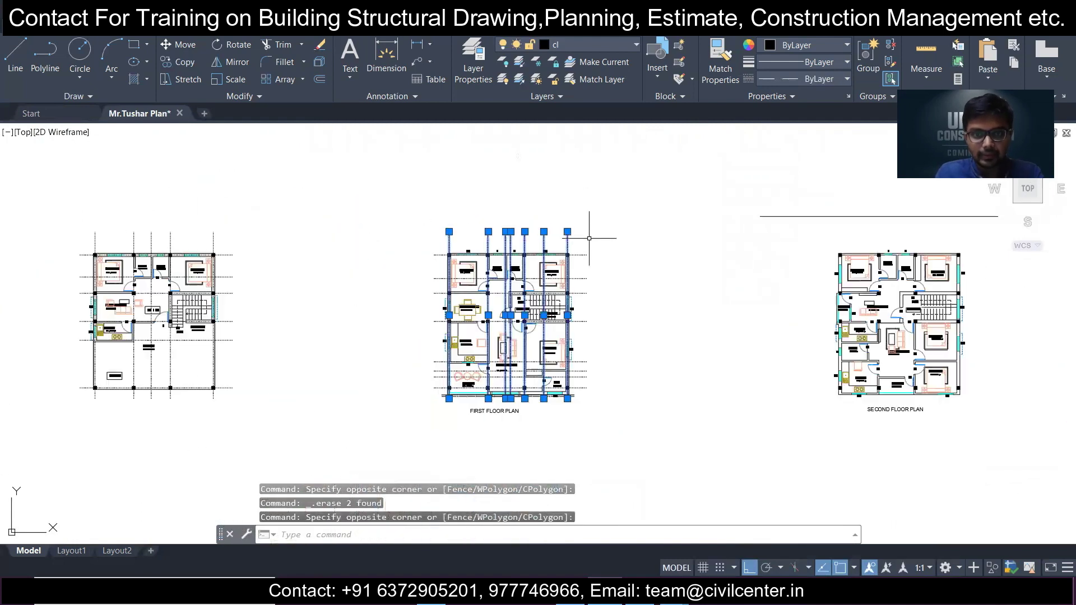
{"action": "left_click", "coordinate": [578, 435]}
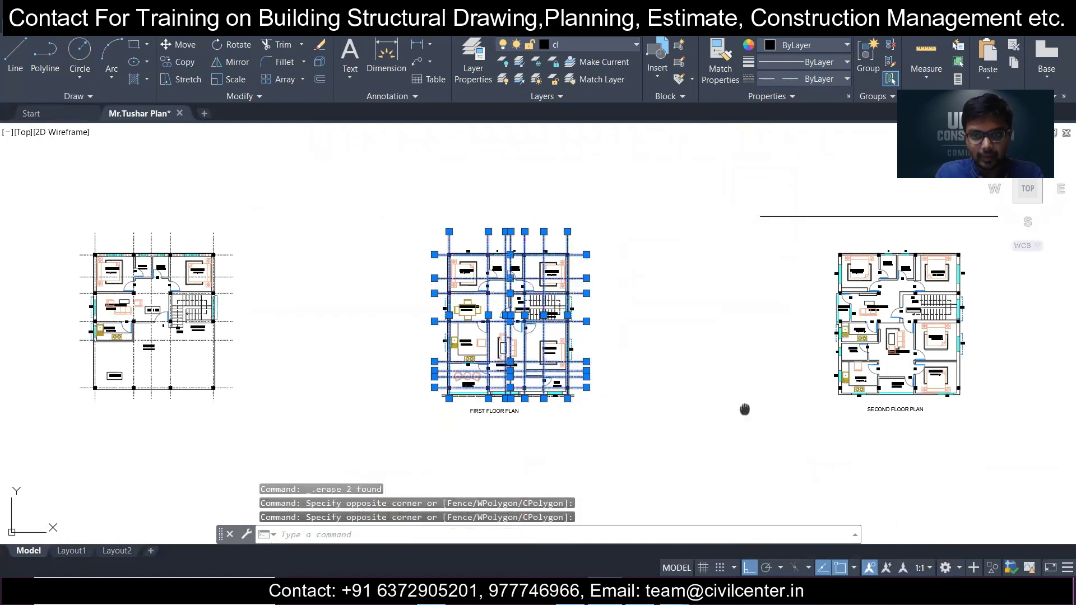
{"action": "scroll", "coordinate": [448, 250], "scroll_direction": "up", "scroll_amount": 8}
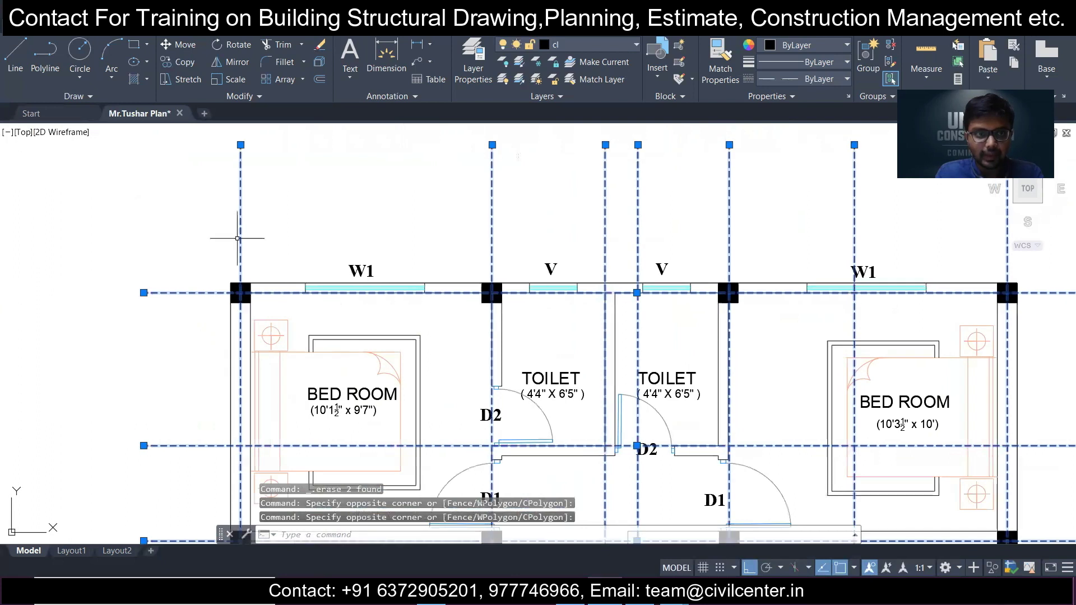
{"action": "left_click", "coordinate": [183, 60]}
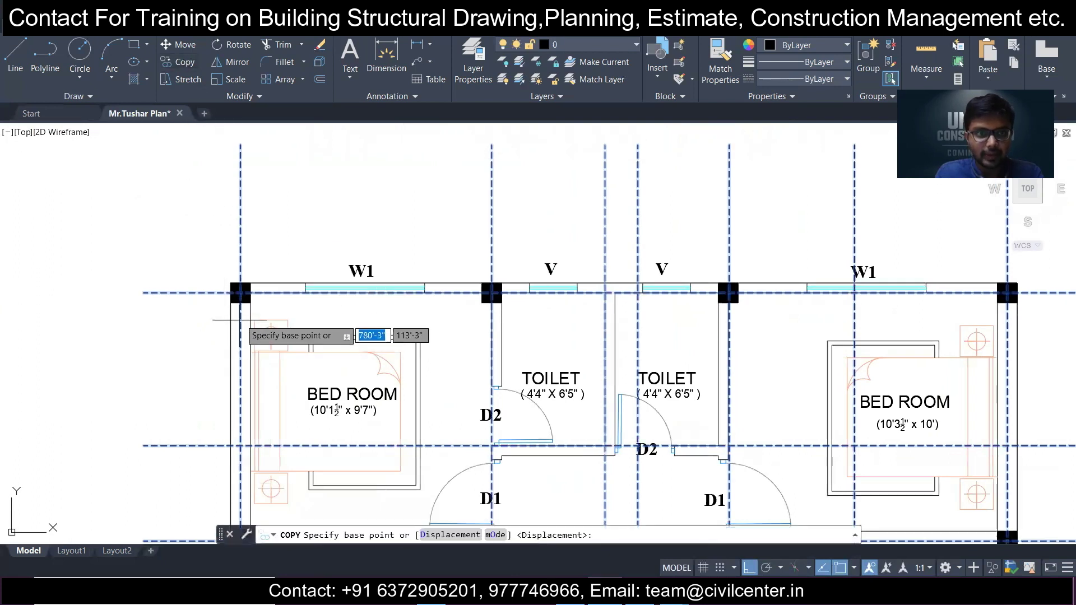
{"action": "scroll", "coordinate": [247, 267], "scroll_direction": "up", "scroll_amount": 4}
{"action": "left_click", "coordinate": [236, 255]}
{"action": "scroll", "coordinate": [236, 255], "scroll_direction": "down", "scroll_amount": 4}
{"action": "middle_click_drag", "start_coordinate": [459, 258], "coordinate": [152, 233]}
{"action": "scroll", "coordinate": [151, 227], "scroll_direction": "down", "scroll_amount": 6}
{"action": "scroll", "coordinate": [535, 224], "scroll_direction": "up", "scroll_amount": 6}
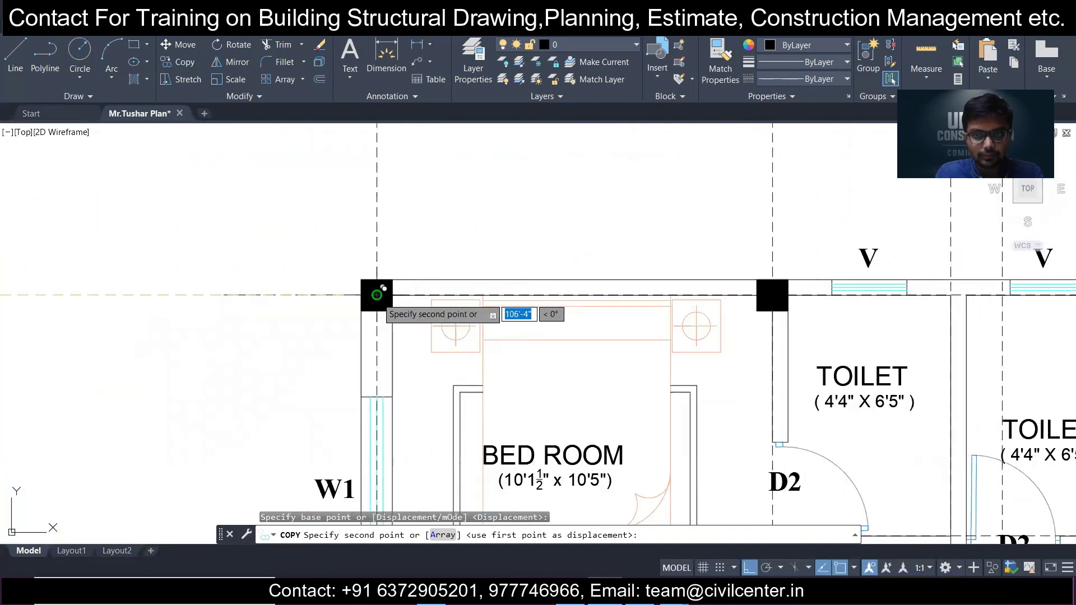
{"action": "left_click", "coordinate": [377, 294]}
{"action": "key", "text": "Escape"}
- Examine the copied centrelines against the second floor walls, from the upper bedrooms and toilets to the front balcony
{"action": "scroll", "coordinate": [433, 295], "scroll_direction": "down", "scroll_amount": 4}
{"action": "scroll", "coordinate": [658, 289], "scroll_direction": "up", "scroll_amount": 4}
{"action": "scroll", "coordinate": [674, 290], "scroll_direction": "down", "scroll_amount": 5}
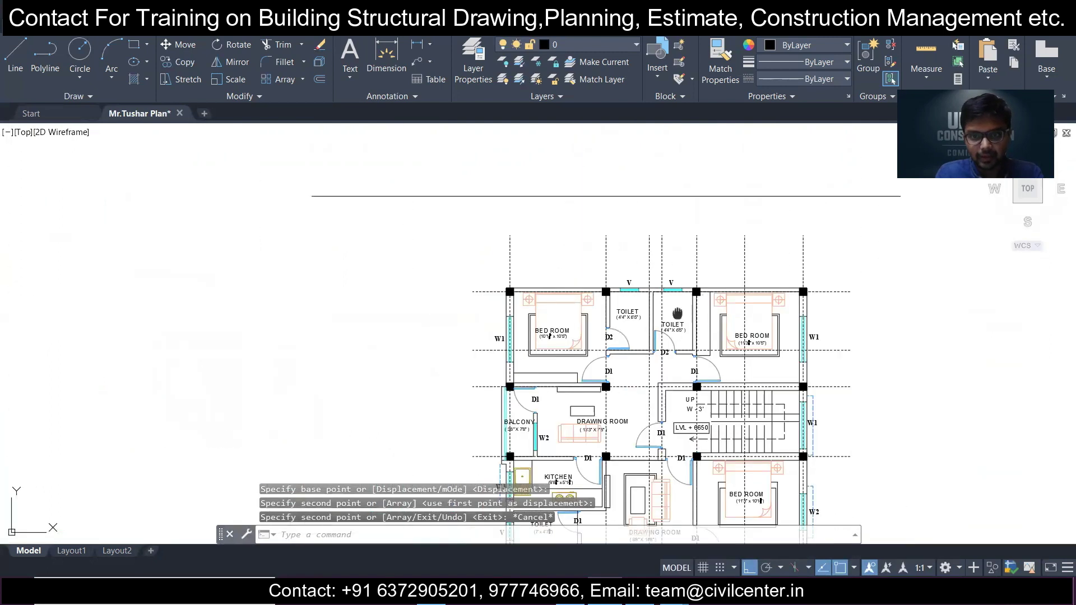
{"action": "middle_click_drag", "start_coordinate": [677, 313], "coordinate": [669, 243]}
{"action": "scroll", "coordinate": [634, 337], "scroll_direction": "up", "scroll_amount": 2}
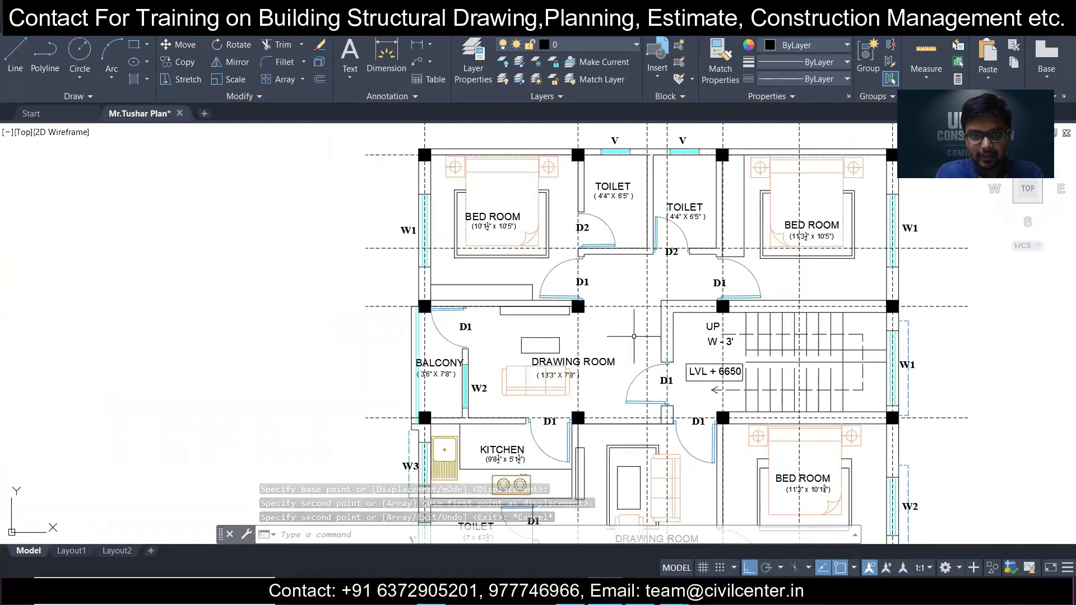
{"action": "scroll", "coordinate": [634, 336], "scroll_direction": "down", "scroll_amount": 2}
{"action": "middle_click_drag", "start_coordinate": [566, 307], "coordinate": [551, 272]}
{"action": "scroll", "coordinate": [516, 316], "scroll_direction": "up", "scroll_amount": 2}
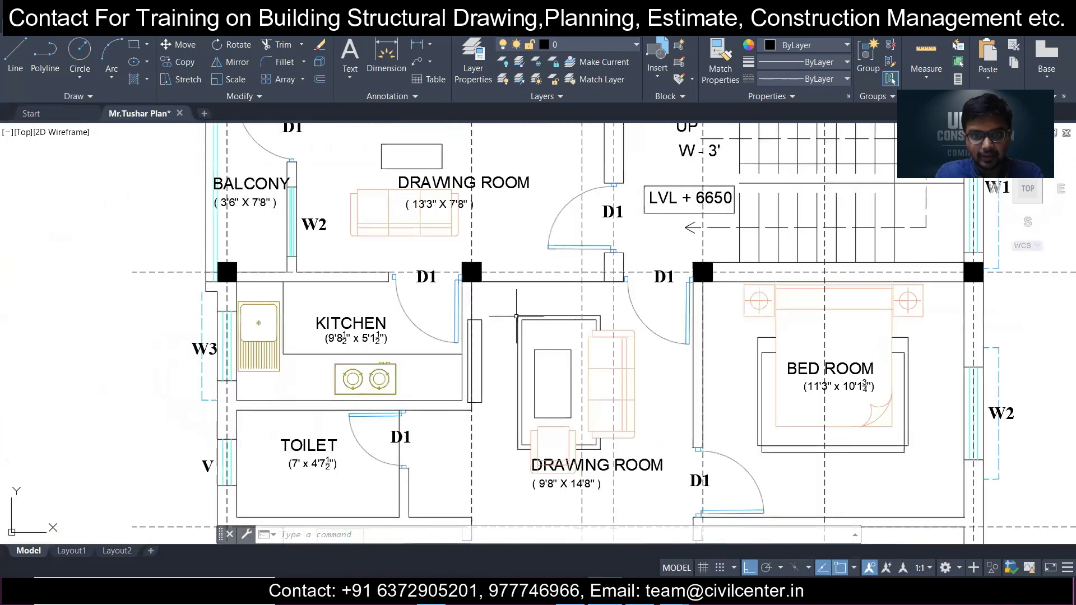
{"action": "scroll", "coordinate": [516, 316], "scroll_direction": "down", "scroll_amount": 2}
{"action": "middle_click_drag", "start_coordinate": [510, 370], "coordinate": [473, 260]}
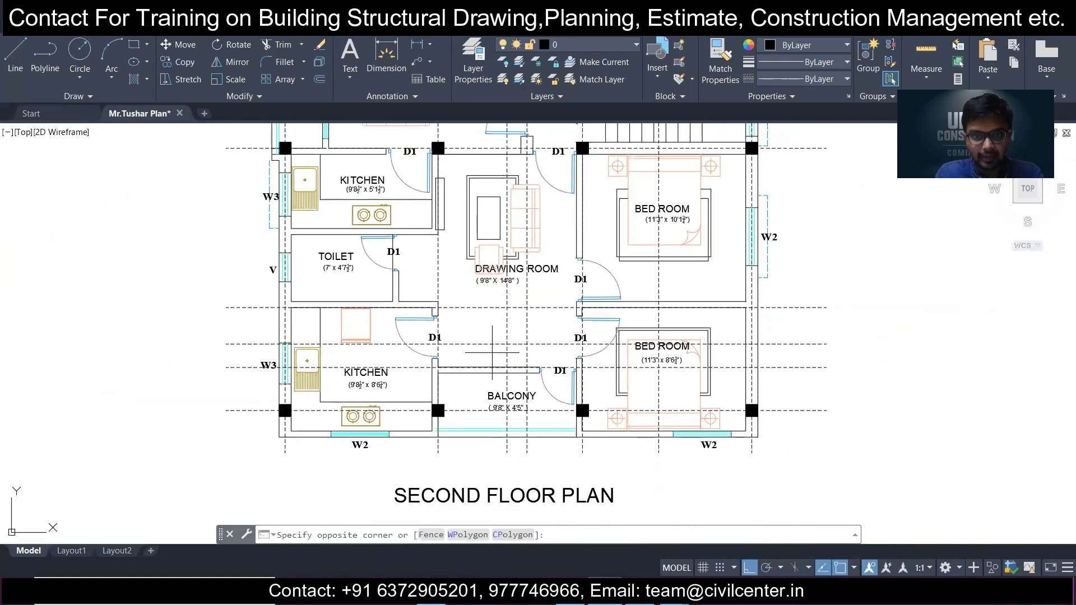
- Erase the horizontal centreline crossing the second floor front kitchen and bedroom that follows no wall
{"action": "left_click", "coordinate": [479, 325]}
{"action": "scroll", "coordinate": [398, 336], "scroll_direction": "up", "scroll_amount": 3}
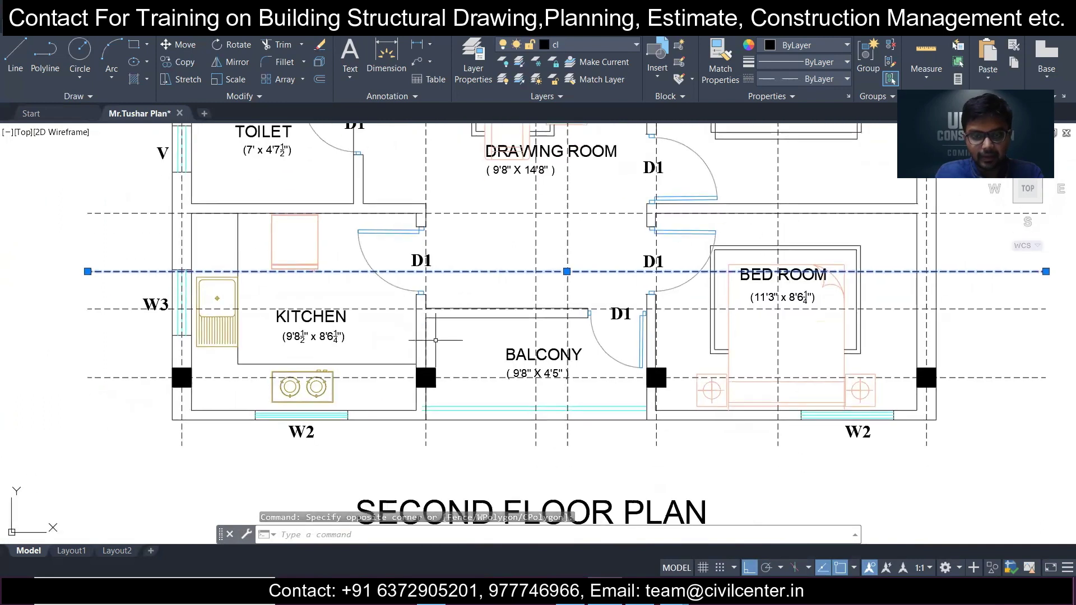
{"action": "scroll", "coordinate": [435, 339], "scroll_direction": "down", "scroll_amount": 3}
{"action": "scroll", "coordinate": [431, 353], "scroll_direction": "up", "scroll_amount": 3}
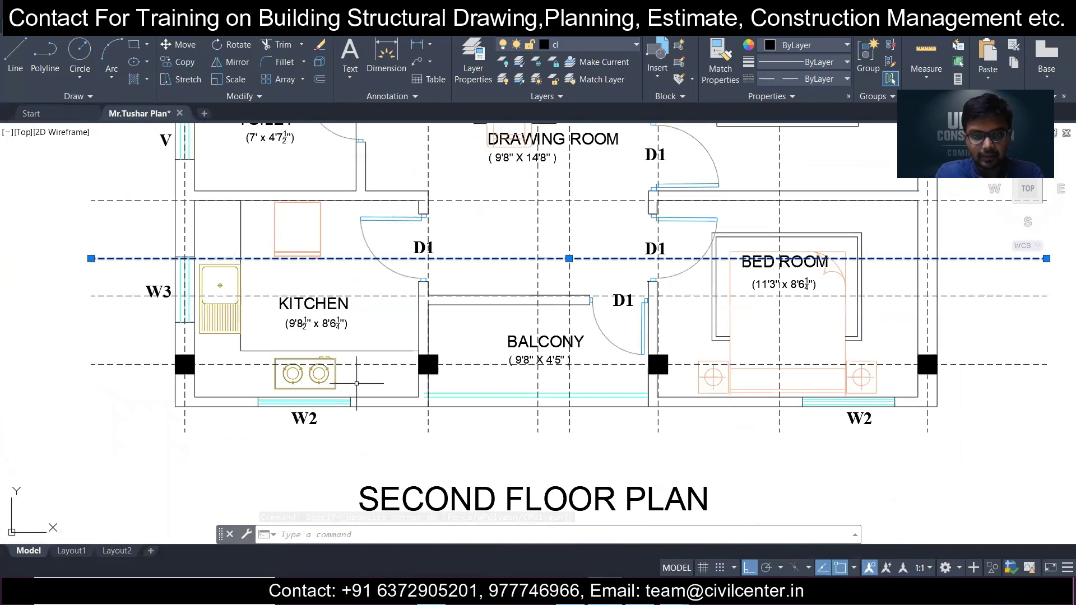
{"action": "scroll", "coordinate": [332, 391], "scroll_direction": "down", "scroll_amount": 3}
{"action": "middle_click_drag", "start_coordinate": [290, 375], "coordinate": [367, 390]}
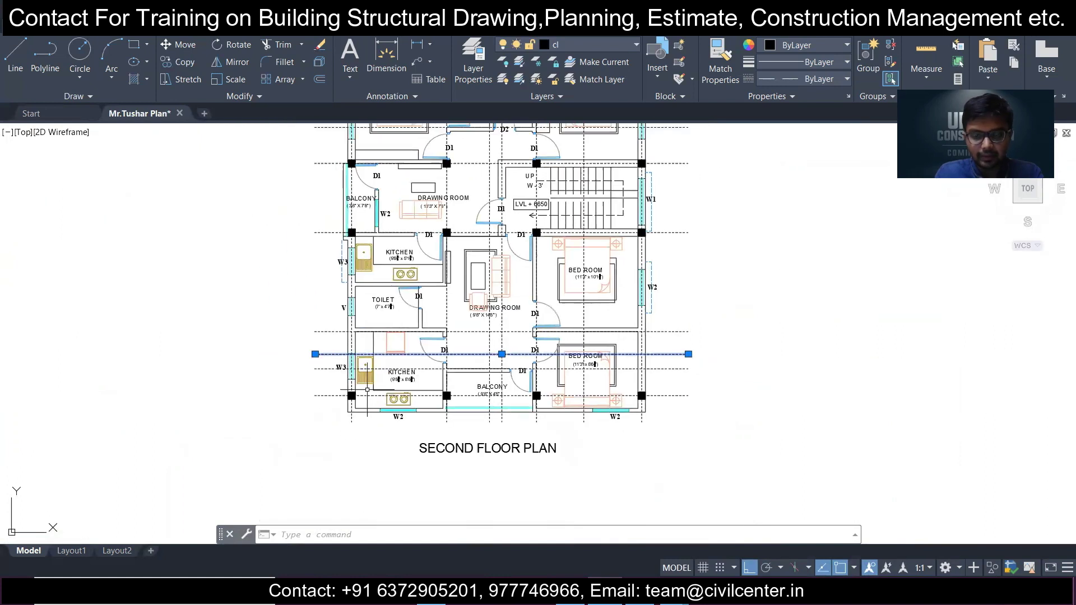
{"action": "key", "text": "Delete"}
{"action": "scroll", "coordinate": [353, 372], "scroll_direction": "down", "scroll_amount": 2}
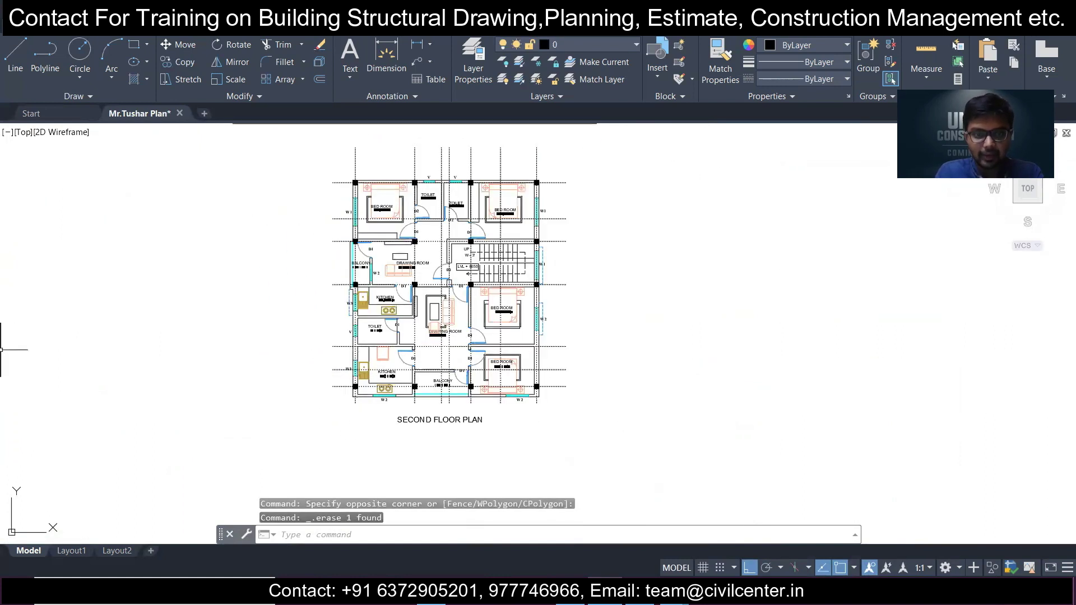
- Erase the dash-dot lines along the first floor plan's front edge together with the W and W3 window lines and labels there
{"action": "middle_click_drag", "start_coordinate": [1, 349], "coordinate": [345, 352]}
{"action": "scroll", "coordinate": [111, 389], "scroll_direction": "up", "scroll_amount": 2}
{"action": "middle_click_drag", "start_coordinate": [110, 389], "coordinate": [227, 378]}
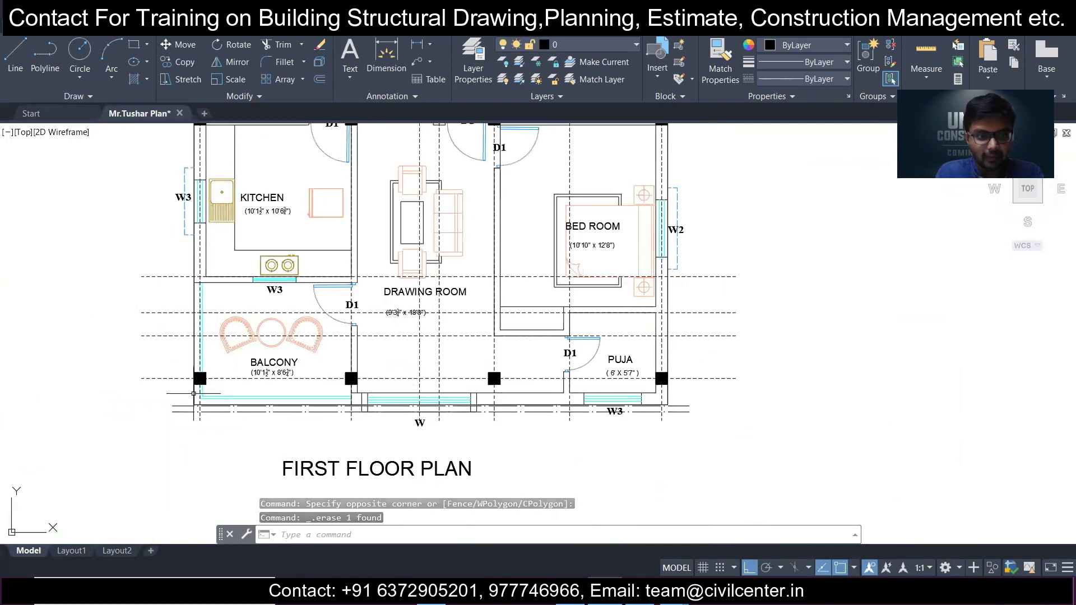
{"action": "scroll", "coordinate": [184, 401], "scroll_direction": "up", "scroll_amount": 2}
{"action": "scroll", "coordinate": [114, 388], "scroll_direction": "down", "scroll_amount": 1}
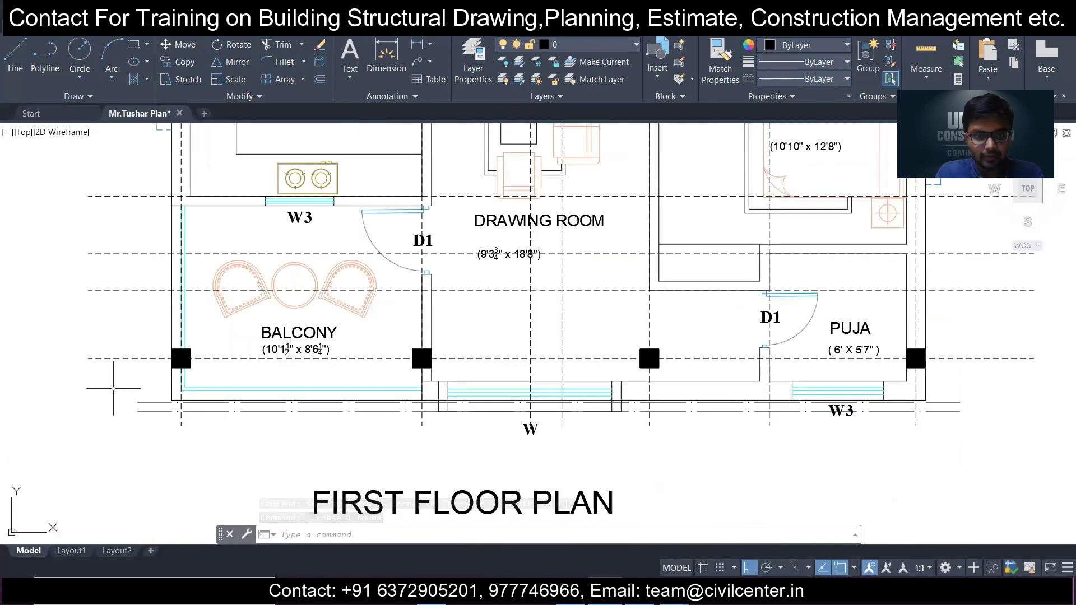
{"action": "left_click", "coordinate": [114, 388]}
{"action": "left_click", "coordinate": [972, 457]}
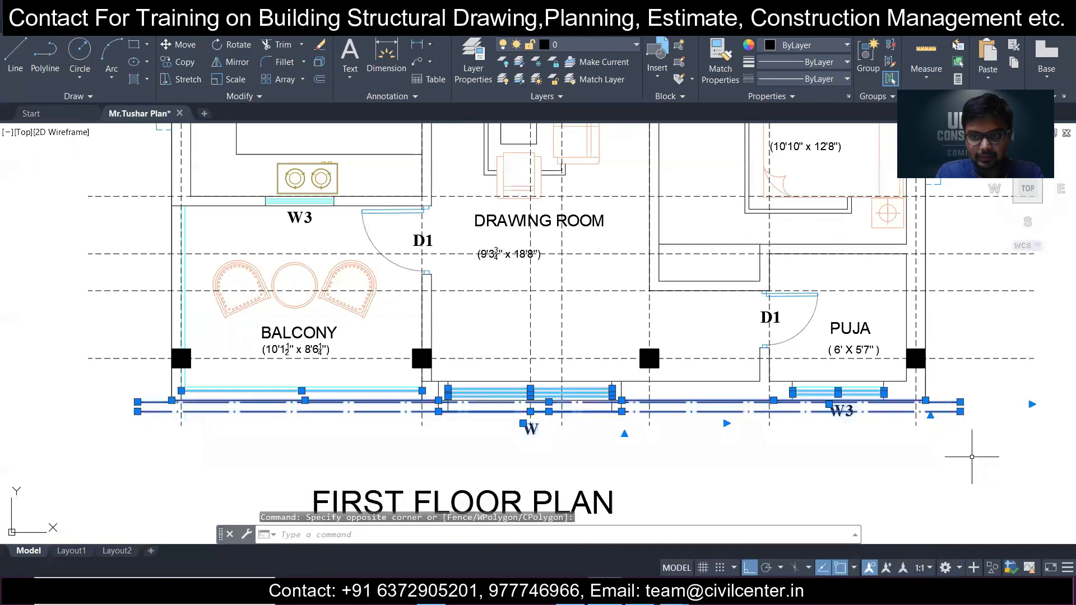
{"action": "key", "text": "Delete"}
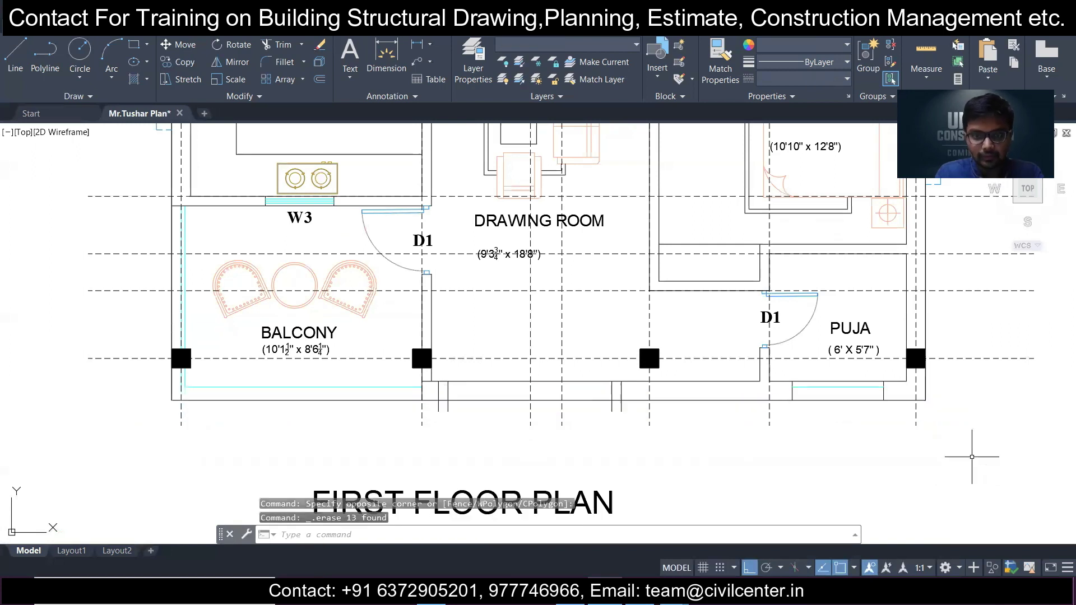
- Copy the horizontal centreline through the first floor balcony columns down to the outer corner of the plan's front edge
{"action": "scroll", "coordinate": [767, 417], "scroll_direction": "up", "scroll_amount": 2}
{"action": "scroll", "coordinate": [768, 418], "scroll_direction": "down", "scroll_amount": 2}
{"action": "scroll", "coordinate": [176, 370], "scroll_direction": "up", "scroll_amount": 2}
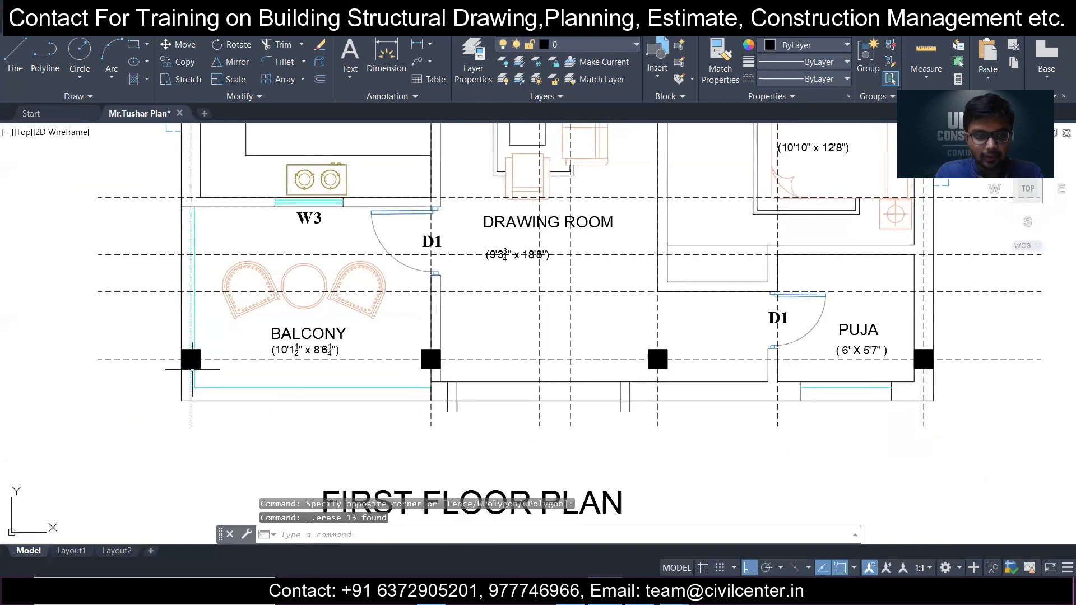
{"action": "scroll", "coordinate": [148, 370], "scroll_direction": "up", "scroll_amount": 2}
{"action": "left_click", "coordinate": [149, 362]}
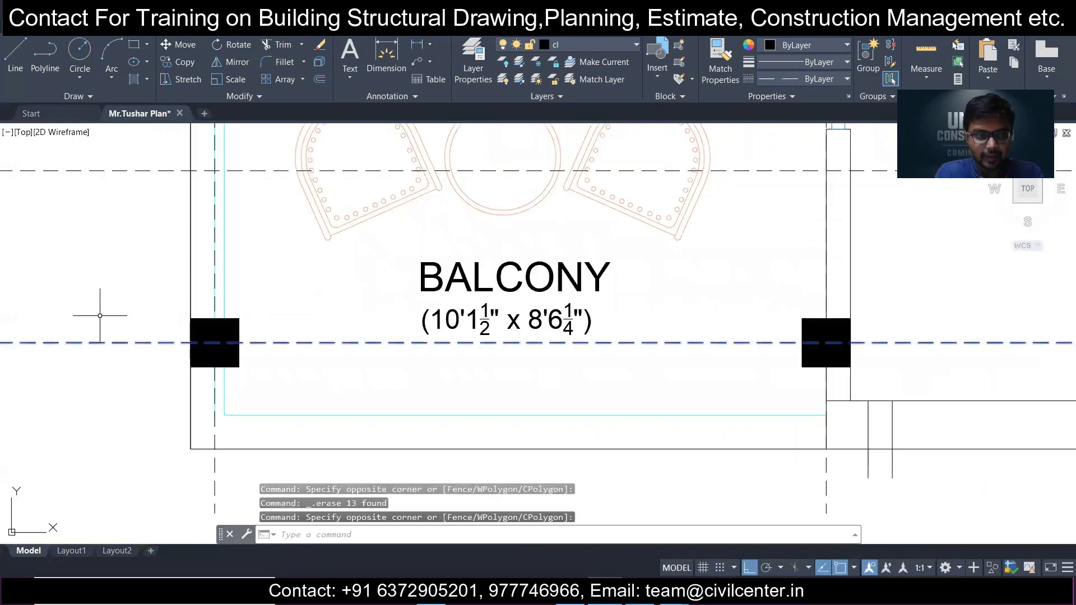
{"action": "left_click", "coordinate": [185, 62]}
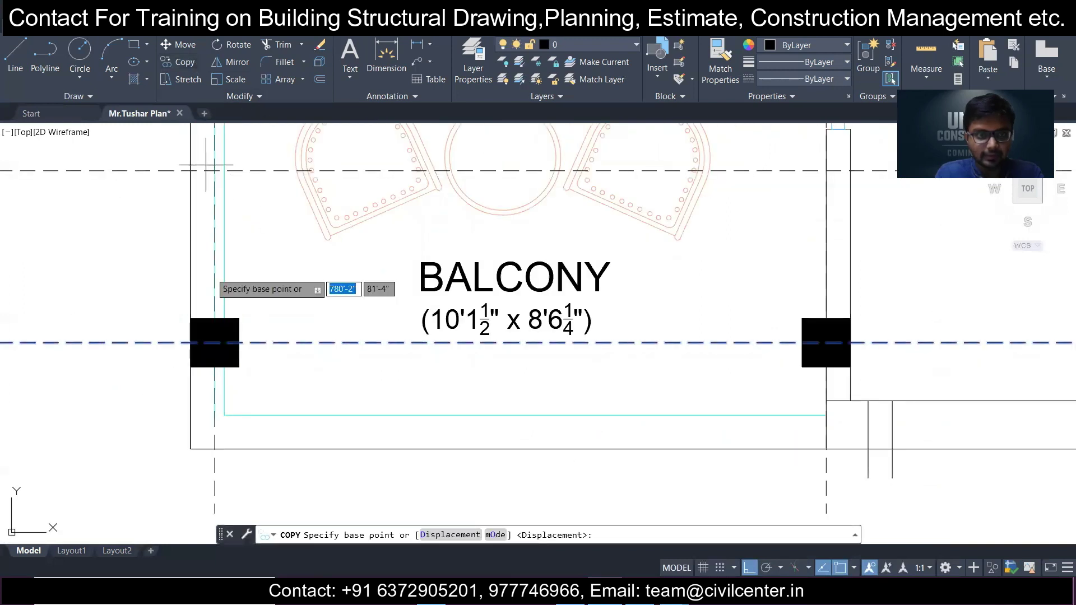
{"action": "left_click", "coordinate": [191, 341]}
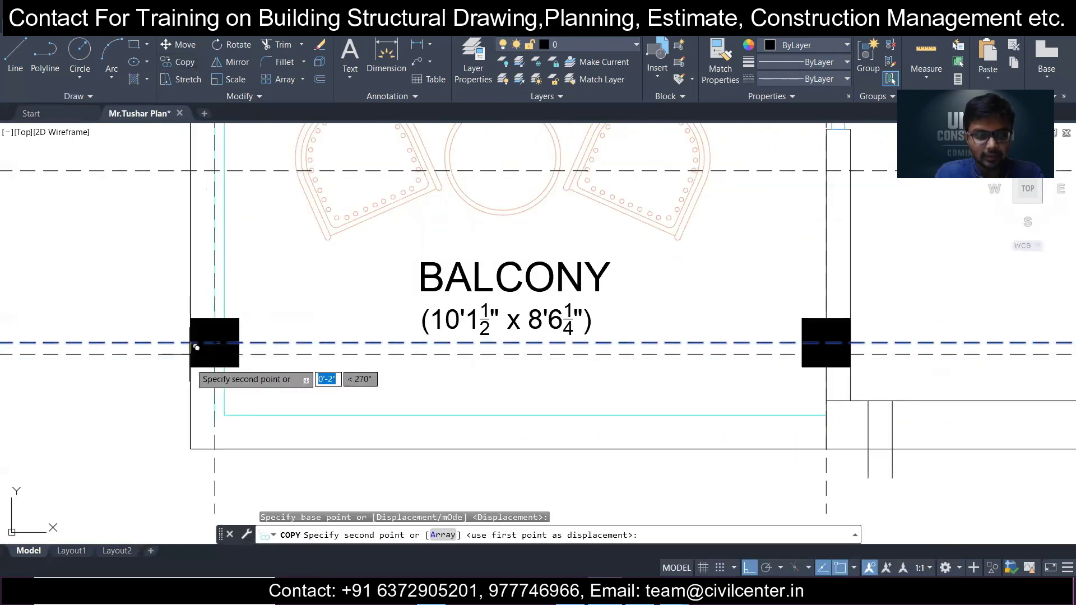
{"action": "left_click", "coordinate": [191, 448]}
{"action": "key", "text": "Escape"}
{"action": "scroll", "coordinate": [186, 405], "scroll_direction": "down", "scroll_amount": 2}
{"action": "scroll", "coordinate": [186, 406], "scroll_direction": "up", "scroll_amount": 2}
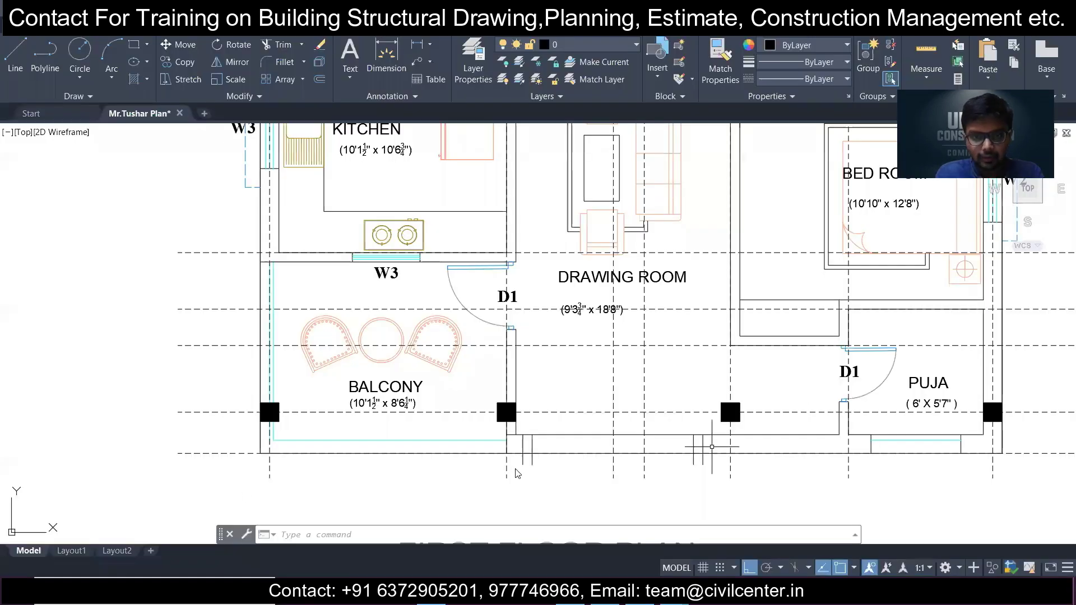
- Shorten the window jamb line nearest the first floor balcony to the front wall's outer face and erase the jamb line beside it
{"action": "scroll", "coordinate": [516, 473], "scroll_direction": "up", "scroll_amount": 4}
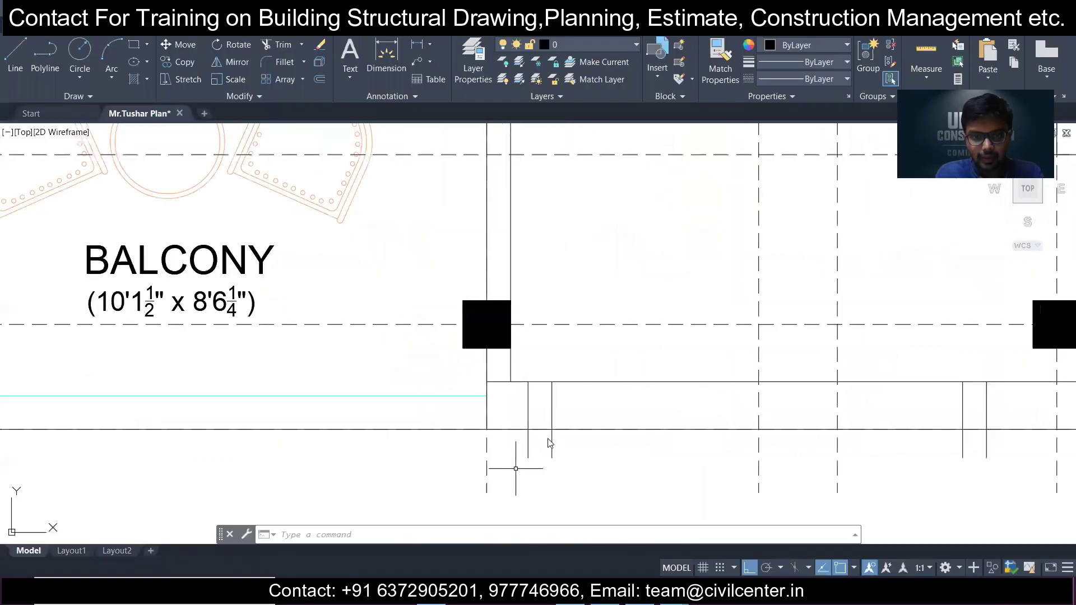
{"action": "left_click", "coordinate": [524, 445]}
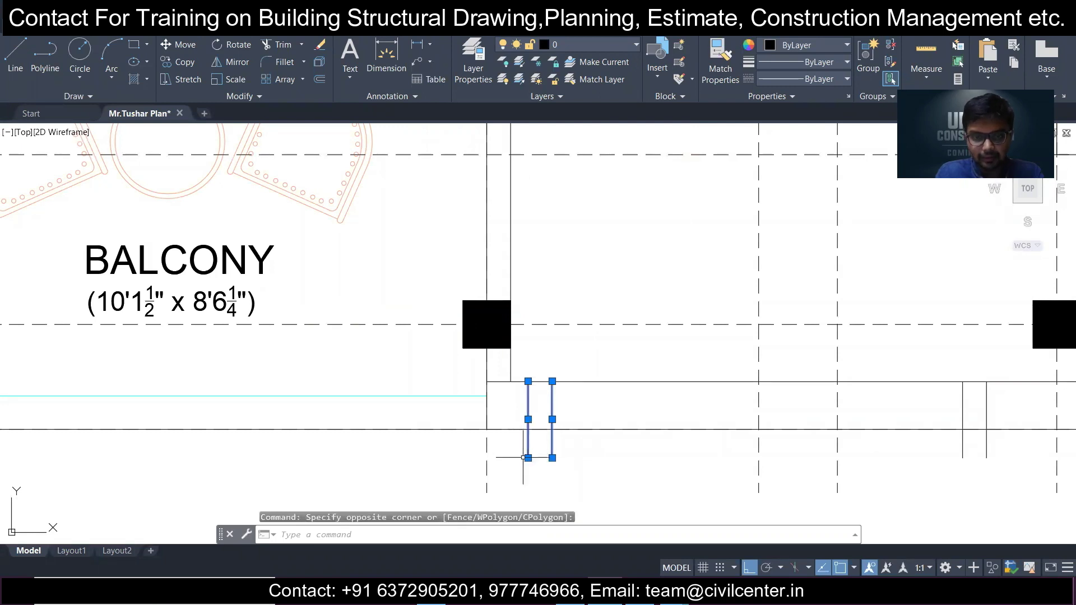
{"action": "left_click", "coordinate": [528, 457]}
{"action": "key", "text": "Escape"}
{"action": "left_click", "coordinate": [531, 454]}
{"action": "key", "text": "Delete"}
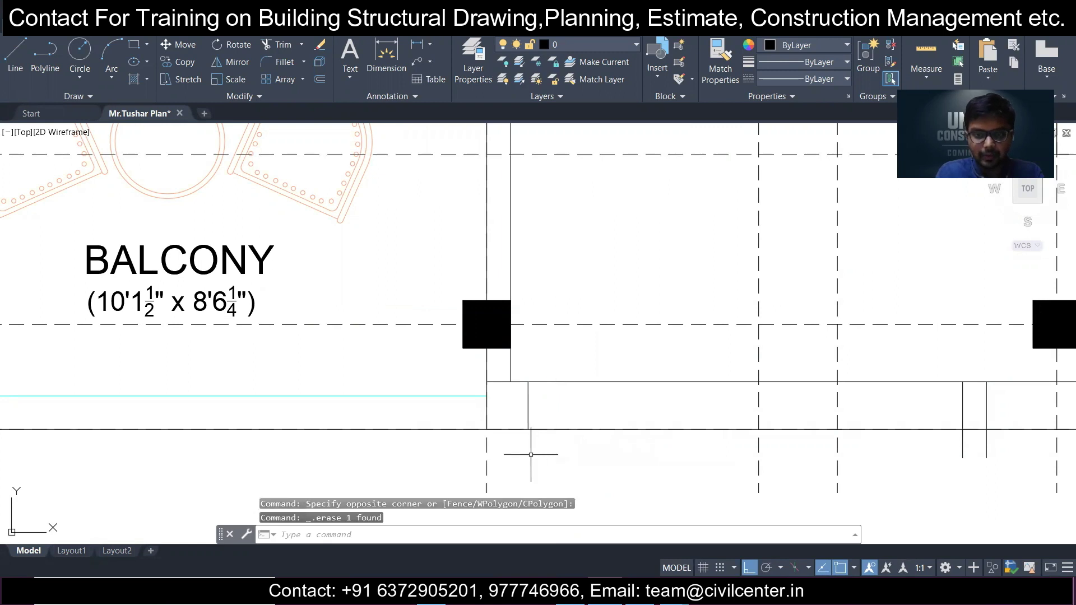
{"action": "scroll", "coordinate": [533, 447], "scroll_direction": "down", "scroll_amount": 3}
{"action": "scroll", "coordinate": [269, 456], "scroll_direction": "up", "scroll_amount": 3}
{"action": "left_click", "coordinate": [269, 455]}
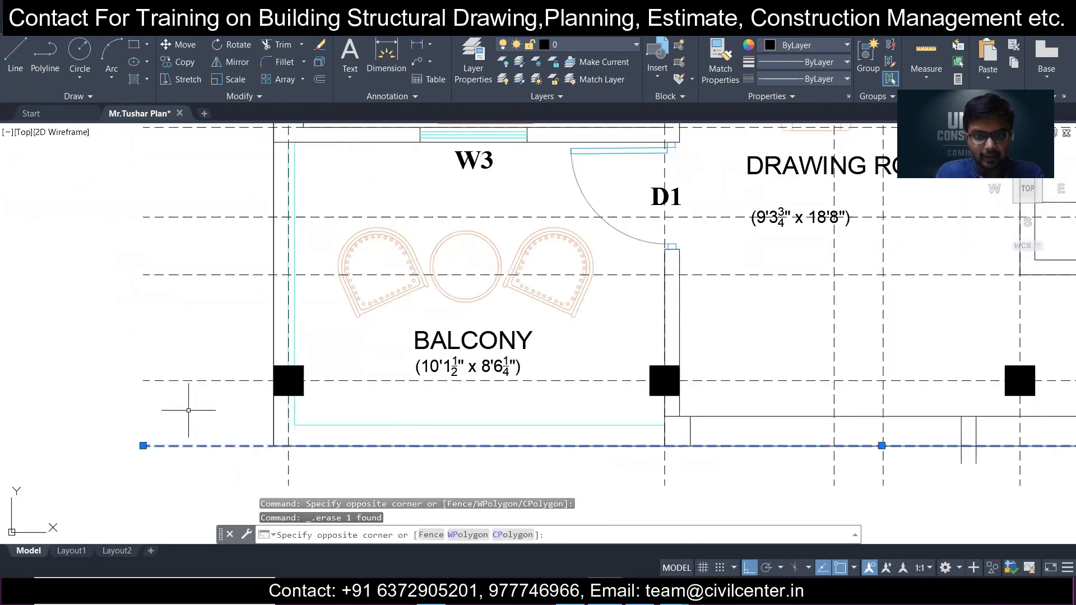
{"action": "left_click", "coordinate": [670, 448]}
{"action": "scroll", "coordinate": [769, 461], "scroll_direction": "up", "scroll_amount": 4}
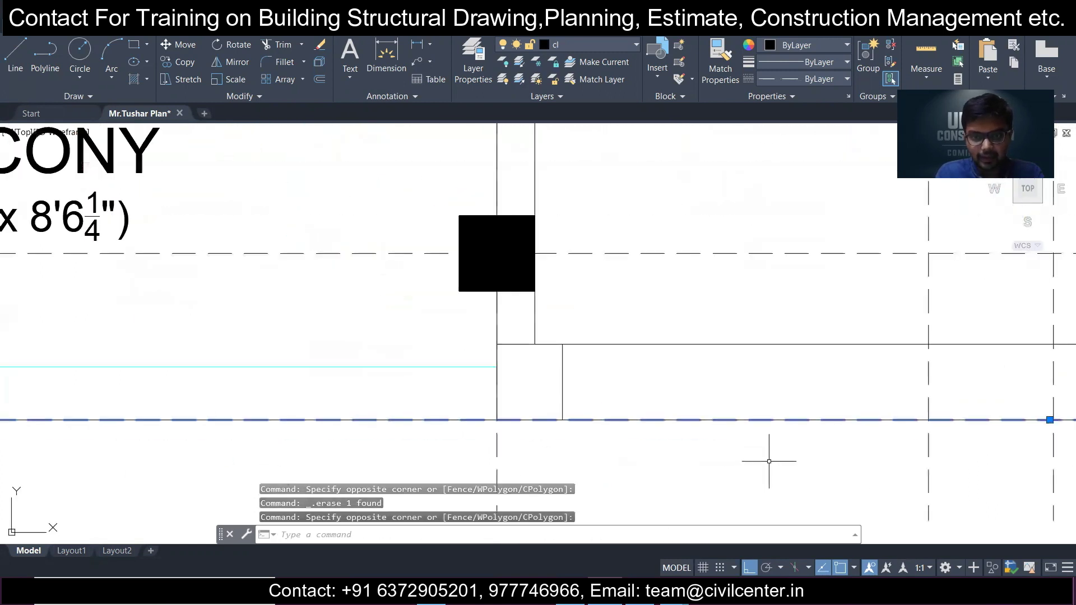
{"action": "left_click", "coordinate": [184, 47]}
{"action": "left_click", "coordinate": [497, 420]}
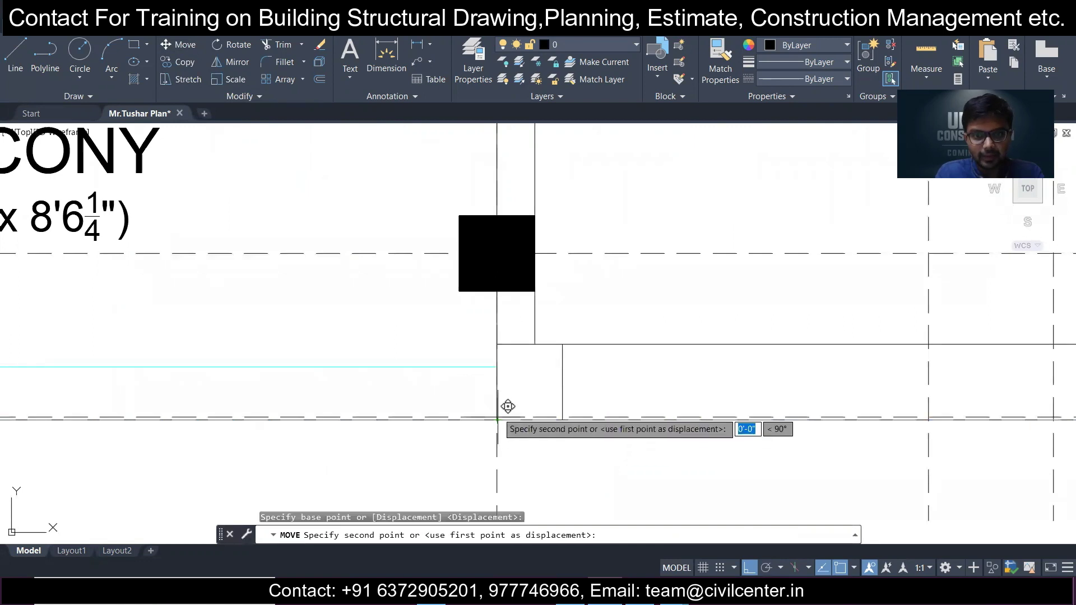
{"action": "key", "text": "Escape"}
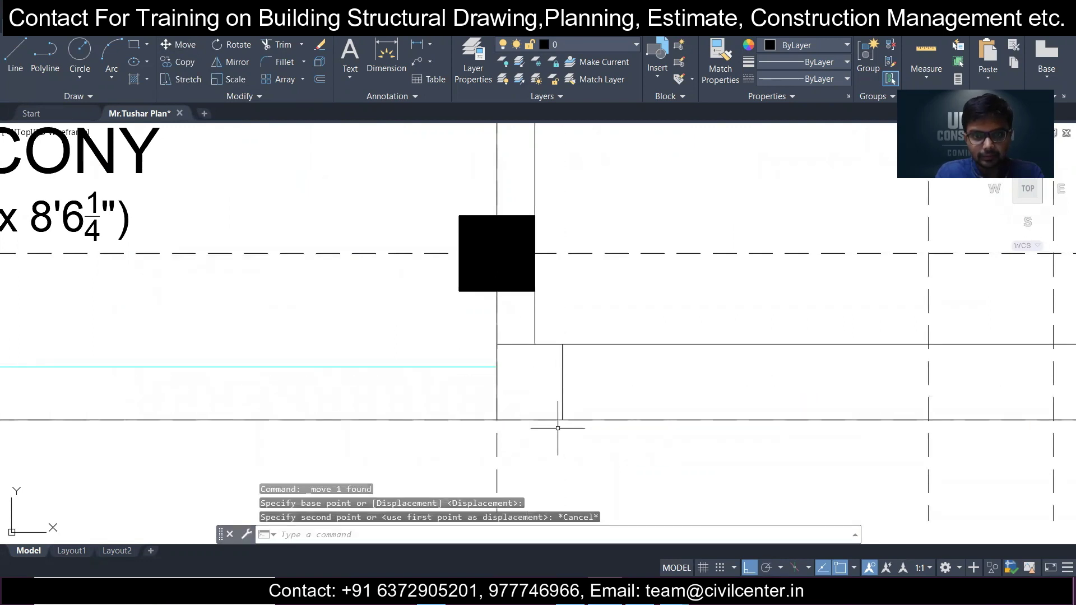
- Move the horizontal centreline on the first floor front wall's outer face inward to the middle of that wall
{"action": "scroll", "coordinate": [499, 451], "scroll_direction": "down", "scroll_amount": 6}
{"action": "left_click", "coordinate": [204, 442]}
{"action": "left_click", "coordinate": [182, 416]}
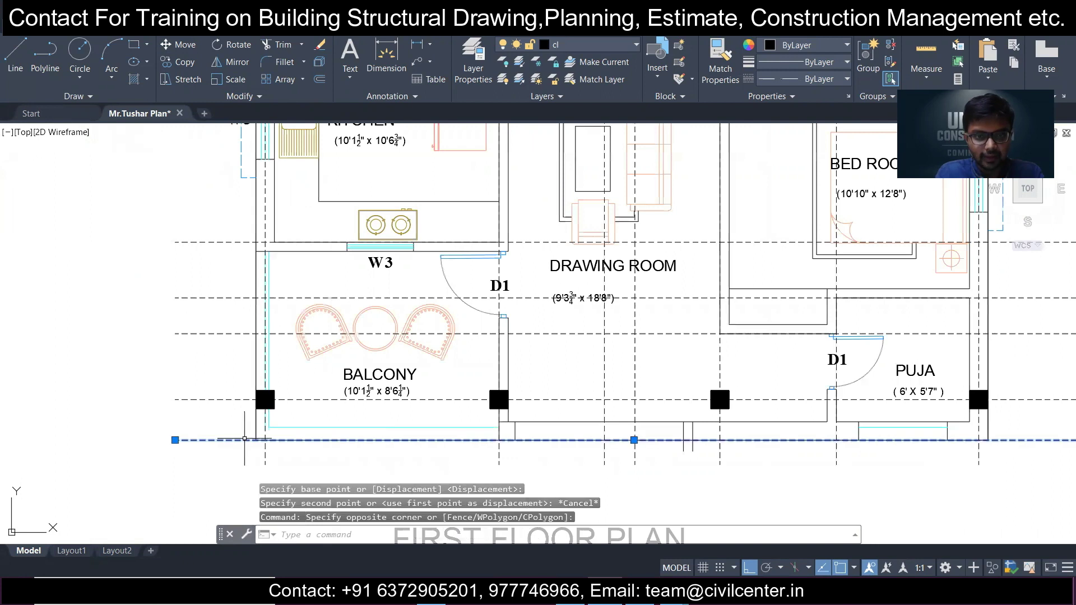
{"action": "scroll", "coordinate": [607, 457], "scroll_direction": "up", "scroll_amount": 4}
{"action": "scroll", "coordinate": [393, 427], "scroll_direction": "up", "scroll_amount": 2}
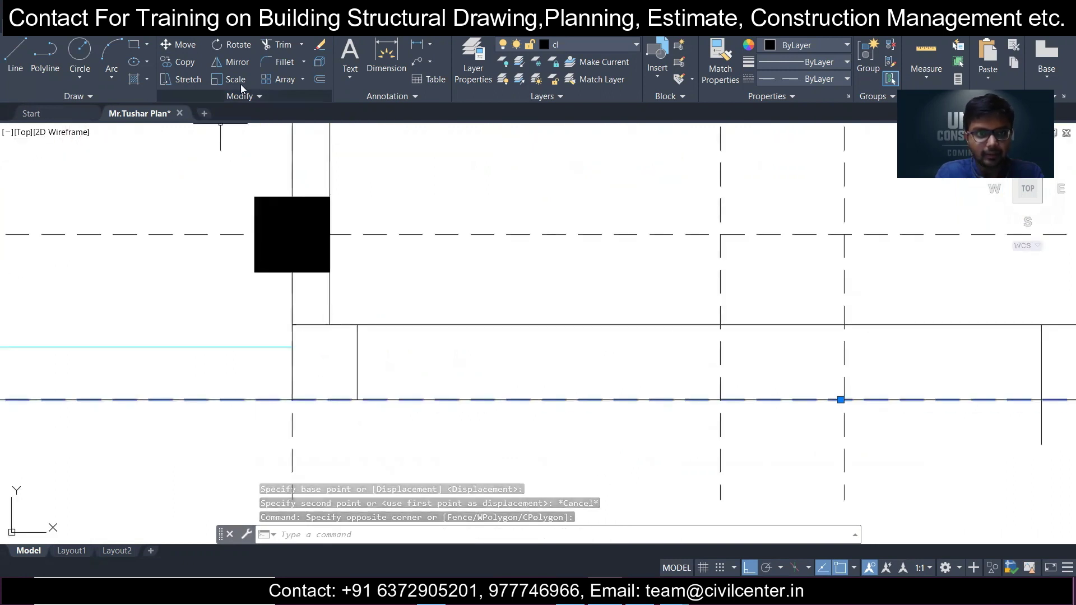
{"action": "left_click", "coordinate": [185, 45]}
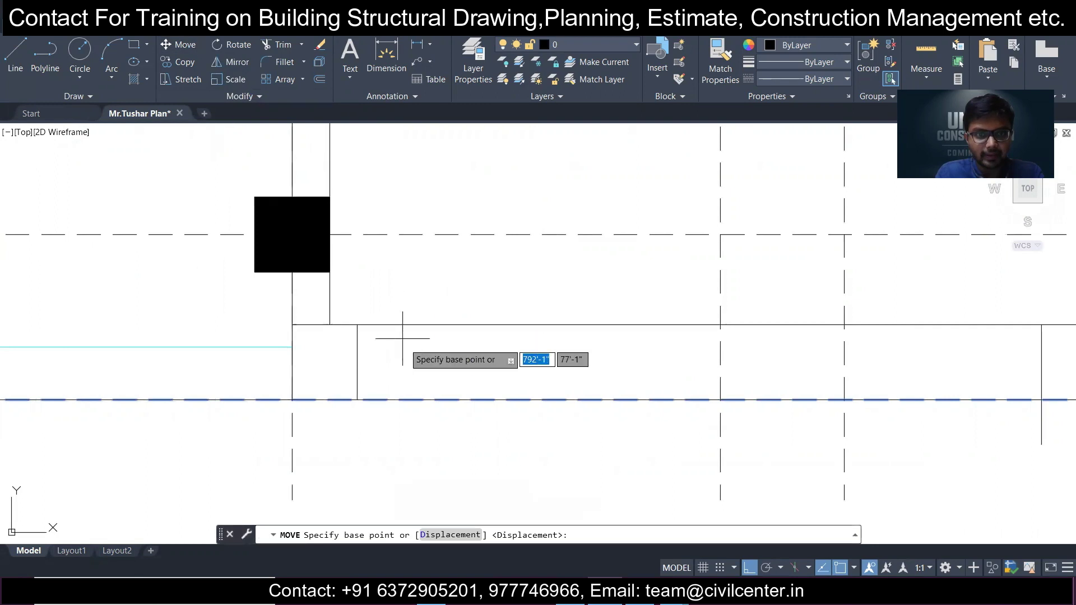
{"action": "left_click", "coordinate": [357, 400]}
{"action": "left_click", "coordinate": [358, 355]}
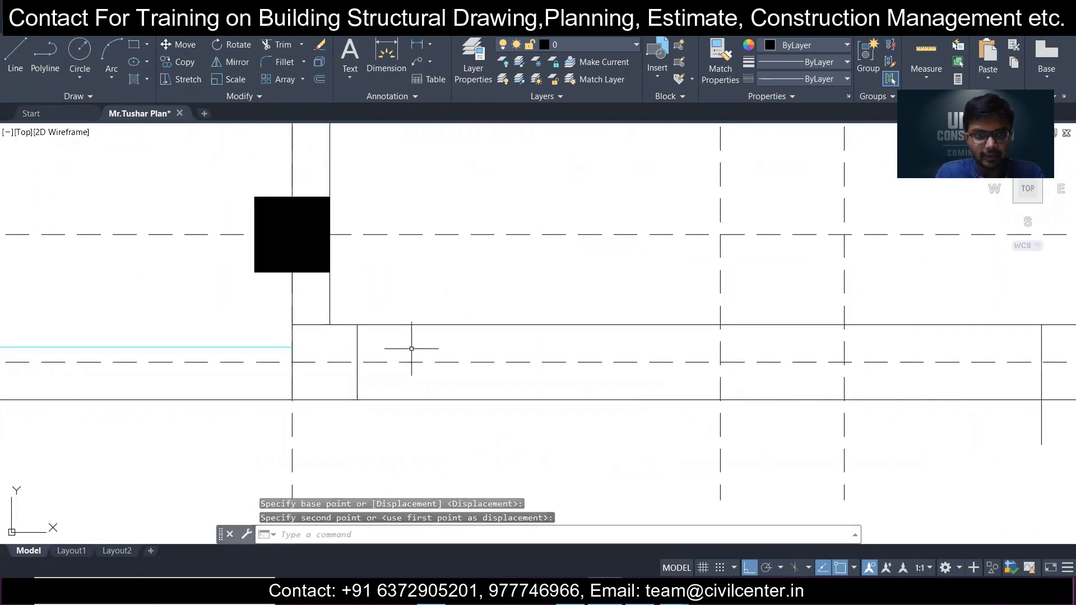
{"action": "scroll", "coordinate": [411, 349], "scroll_direction": "down", "scroll_amount": 5}
{"action": "scroll", "coordinate": [369, 311], "scroll_direction": "down", "scroll_amount": 4}
{"action": "scroll", "coordinate": [600, 384], "scroll_direction": "up", "scroll_amount": 4}
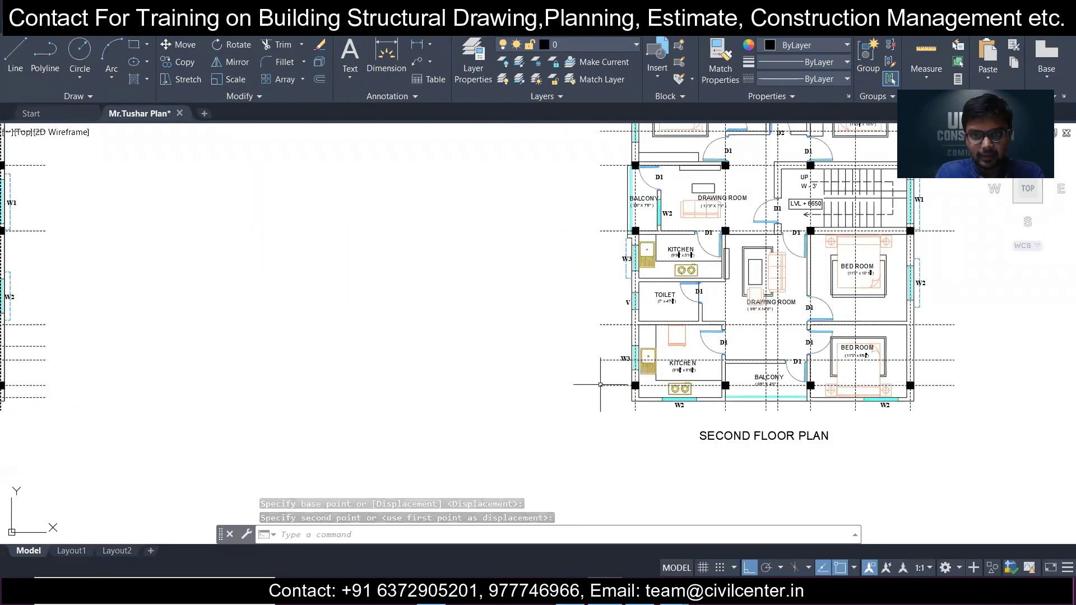
{"action": "left_click", "coordinate": [614, 401]}
{"action": "key", "text": "Escape"}
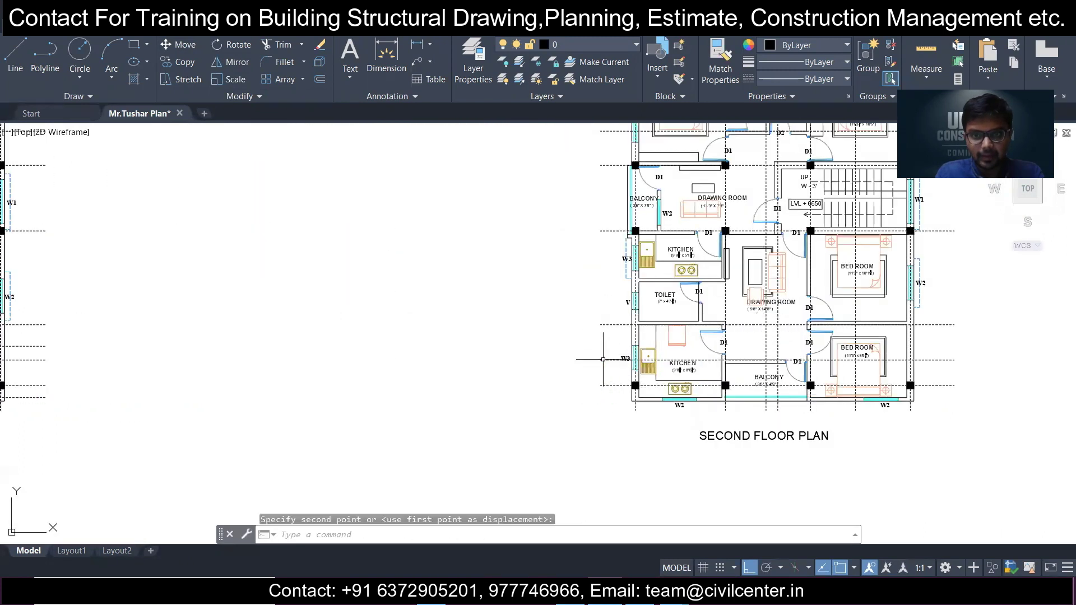
{"action": "middle_click_drag", "start_coordinate": [532, 387], "coordinate": [819, 366]}
{"action": "scroll", "coordinate": [224, 366], "scroll_direction": "up", "scroll_amount": 4}
{"action": "left_click", "coordinate": [488, 413]}
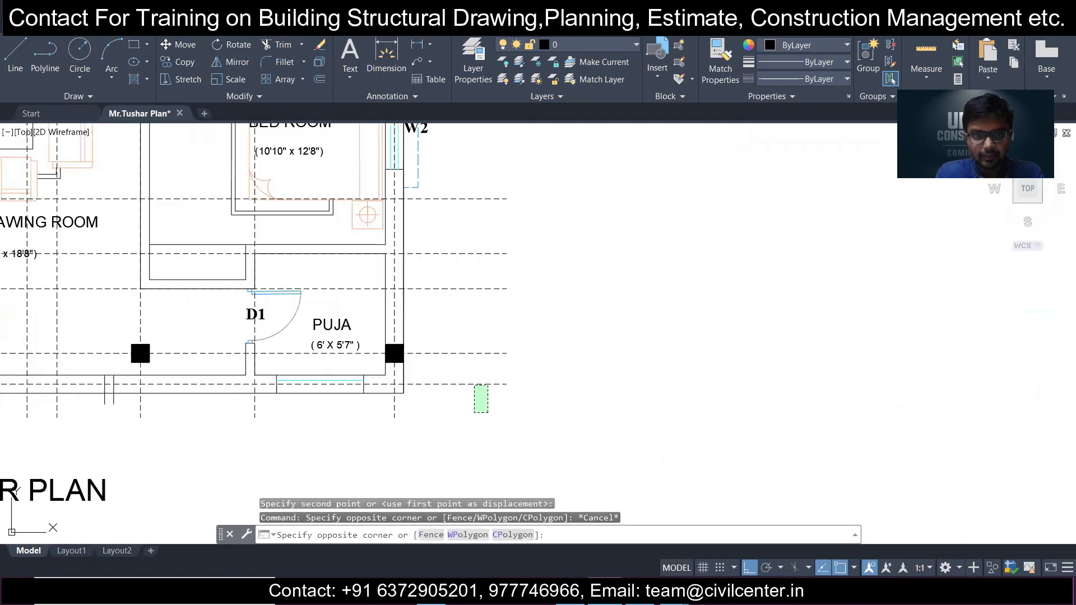
{"action": "left_click", "coordinate": [455, 364]}
{"action": "scroll", "coordinate": [455, 364], "scroll_direction": "down", "scroll_amount": 3}
{"action": "middle_click_drag", "start_coordinate": [644, 364], "coordinate": [368, 365]}
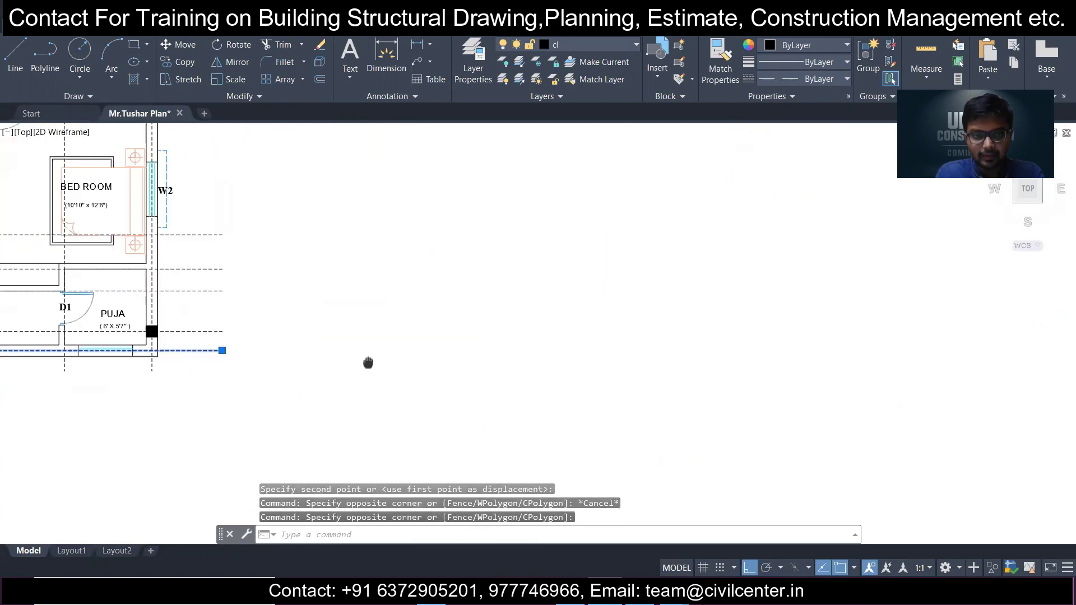
{"action": "key", "text": "Escape"}
- Copy the second floor's front column centreline to its front wall, using the first floor's distance between column and wall centrelines
{"action": "middle_click_drag", "start_coordinate": [656, 344], "coordinate": [426, 344]}
{"action": "scroll", "coordinate": [781, 333], "scroll_direction": "up", "scroll_amount": 4}
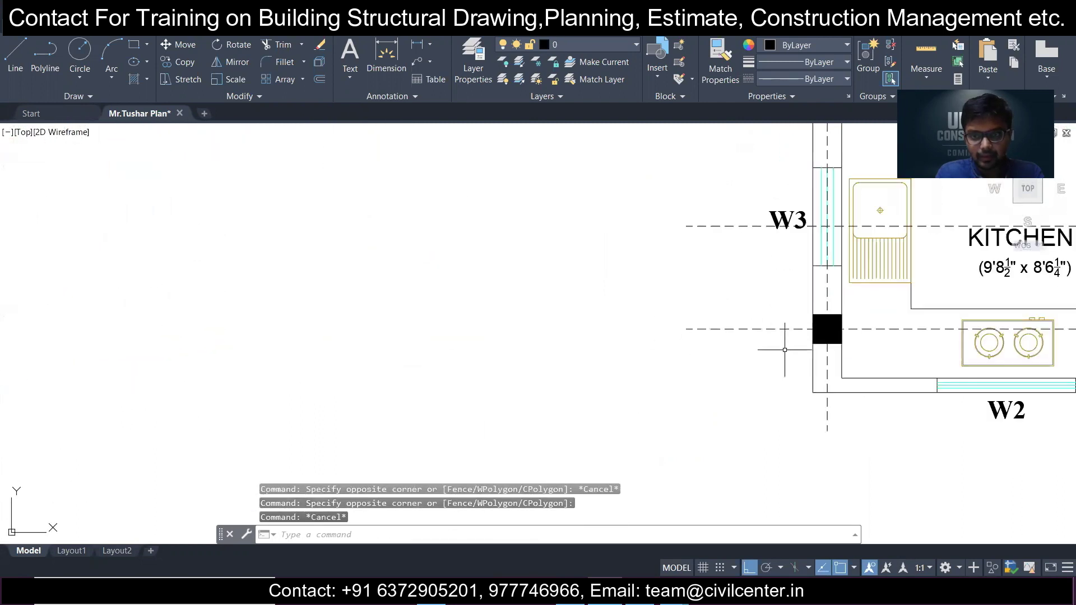
{"action": "left_click", "coordinate": [784, 350]}
{"action": "left_click", "coordinate": [751, 321]}
{"action": "scroll", "coordinate": [723, 328], "scroll_direction": "down", "scroll_amount": 4}
{"action": "middle_click_drag", "start_coordinate": [253, 332], "coordinate": [700, 335]}
{"action": "scroll", "coordinate": [370, 337], "scroll_direction": "up", "scroll_amount": 2}
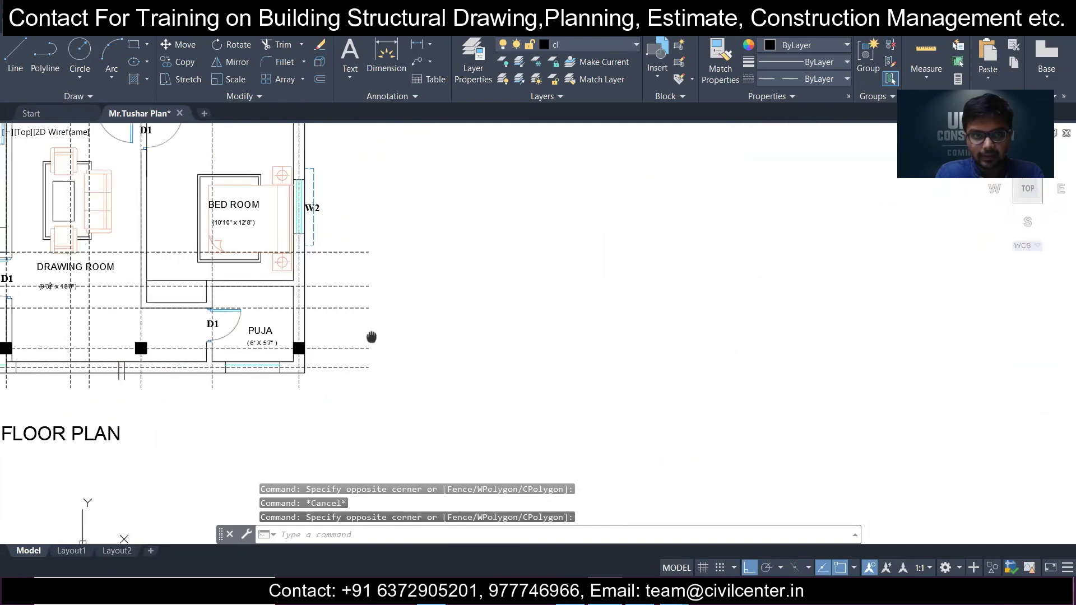
{"action": "left_click", "coordinate": [187, 64]}
{"action": "scroll", "coordinate": [330, 384], "scroll_direction": "up", "scroll_amount": 4}
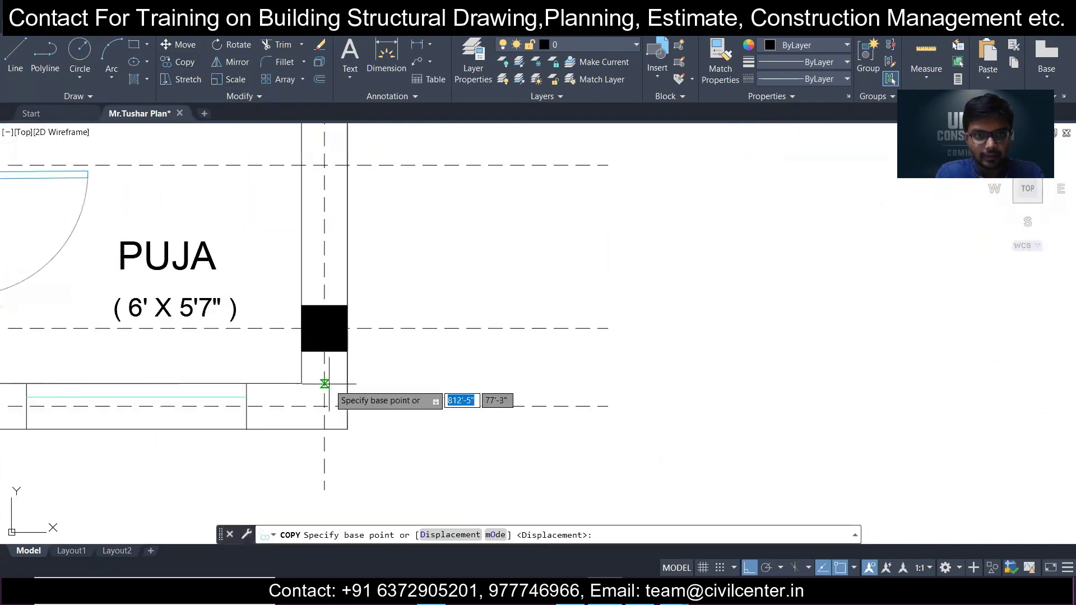
{"action": "scroll", "coordinate": [339, 381], "scroll_direction": "up", "scroll_amount": 2}
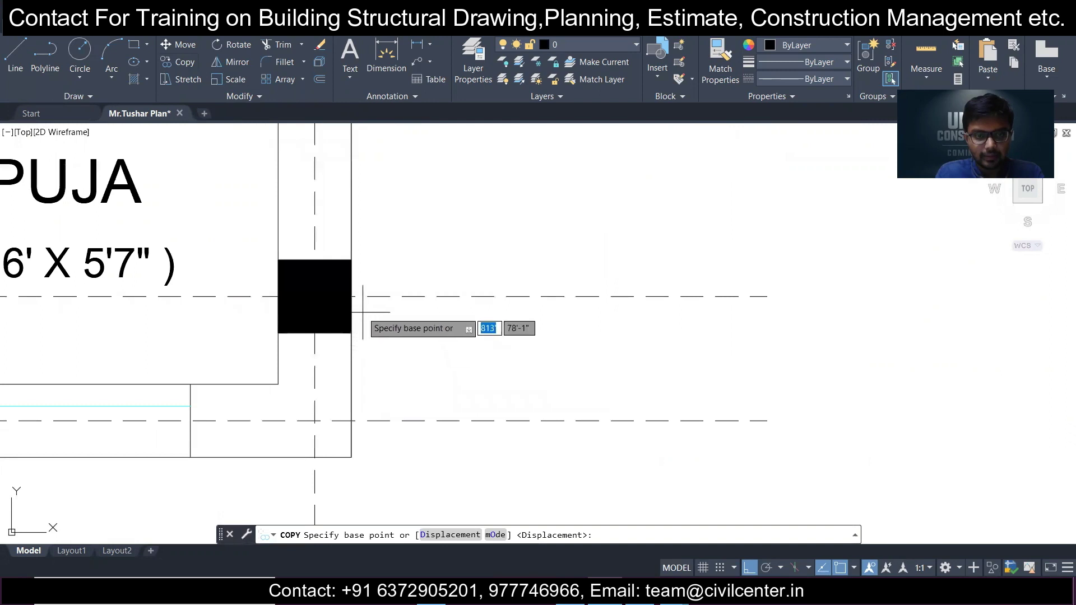
{"action": "left_click", "coordinate": [352, 296]}
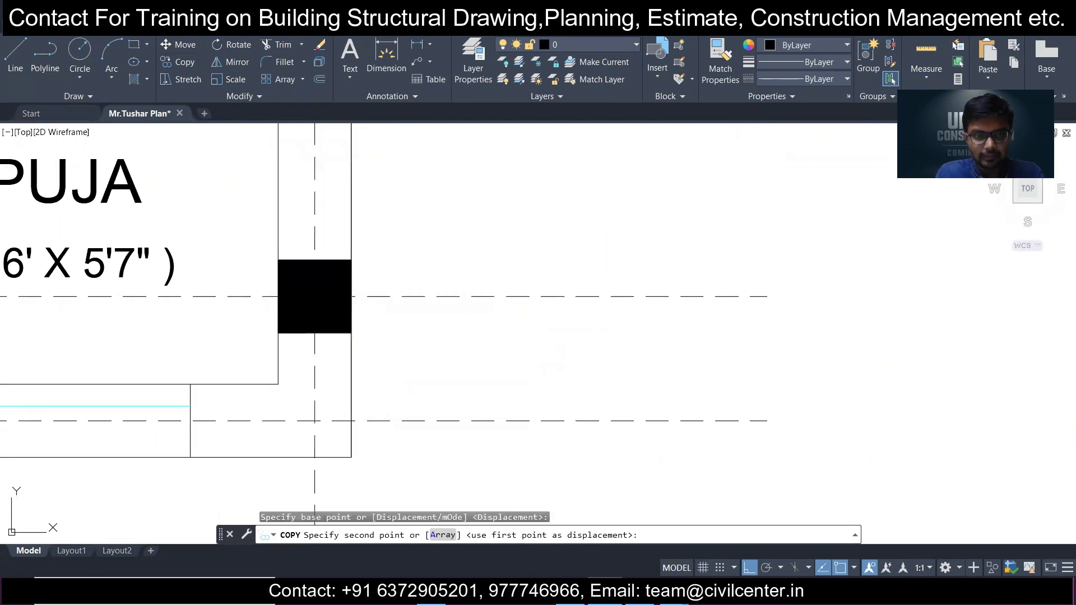
{"action": "left_click", "coordinate": [351, 420]}
{"action": "scroll", "coordinate": [408, 348], "scroll_direction": "down", "scroll_amount": 5}
{"action": "middle_click_drag", "start_coordinate": [864, 356], "coordinate": [471, 413]}
{"action": "key", "text": "Escape"}
- Copy the vertical centreline between the second floor kitchens and drawing room across to the toilet's door wall
{"action": "scroll", "coordinate": [550, 403], "scroll_direction": "up", "scroll_amount": 6}
{"action": "scroll", "coordinate": [555, 359], "scroll_direction": "down", "scroll_amount": 4}
{"action": "scroll", "coordinate": [471, 413], "scroll_direction": "up", "scroll_amount": 3}
{"action": "scroll", "coordinate": [471, 413], "scroll_direction": "up", "scroll_amount": 2}
{"action": "scroll", "coordinate": [471, 413], "scroll_direction": "down", "scroll_amount": 3}
{"action": "scroll", "coordinate": [551, 451], "scroll_direction": "up", "scroll_amount": 6}
{"action": "scroll", "coordinate": [551, 451], "scroll_direction": "down", "scroll_amount": 2}
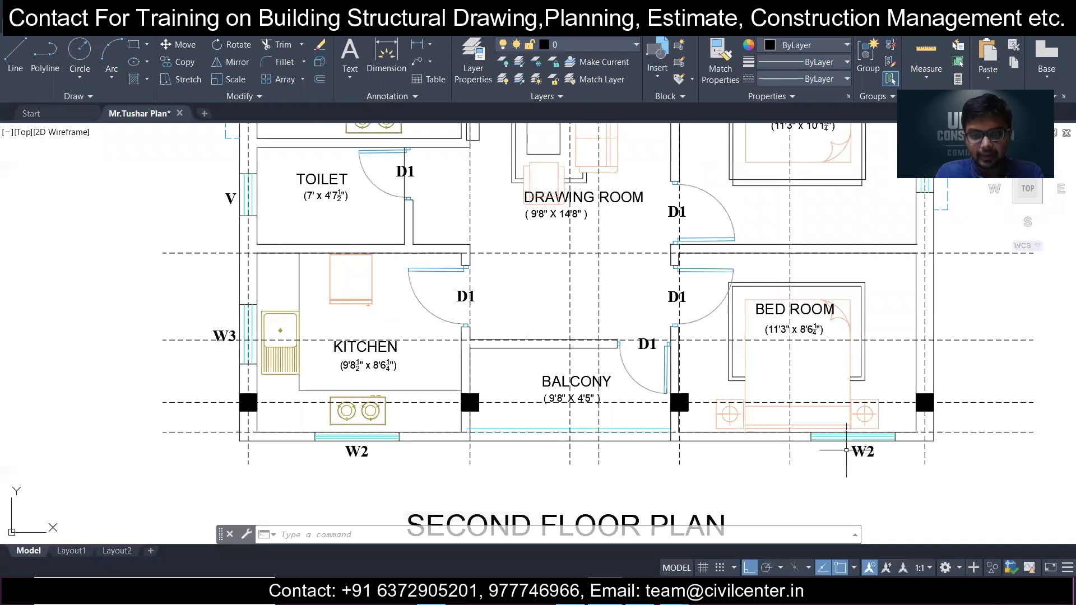
{"action": "middle_click_drag", "start_coordinate": [514, 376], "coordinate": [528, 423]}
{"action": "middle_click_drag", "start_coordinate": [470, 333], "coordinate": [489, 372]}
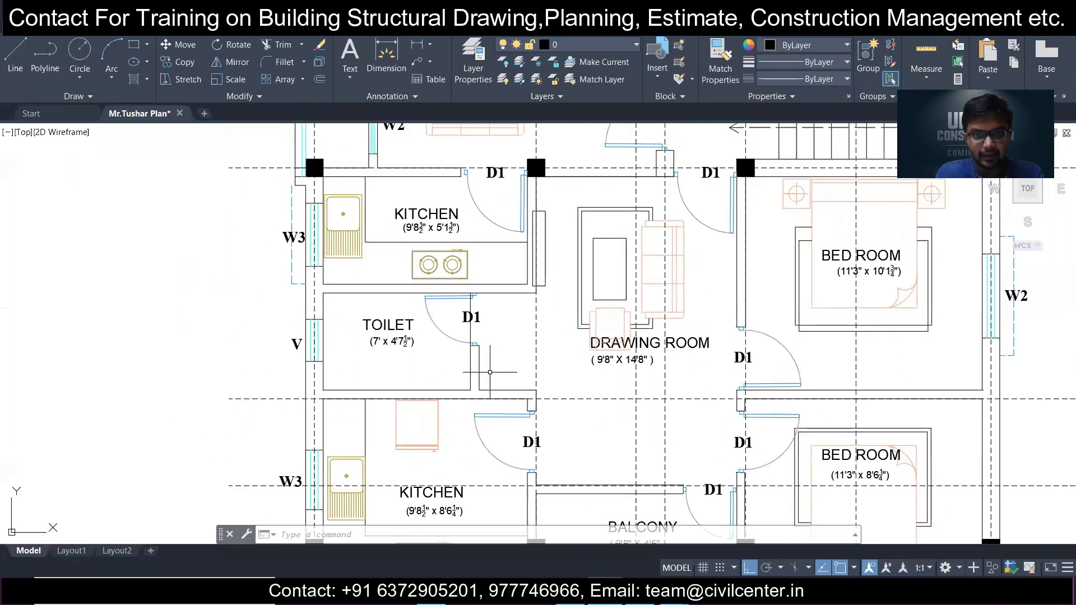
{"action": "scroll", "coordinate": [491, 348], "scroll_direction": "up", "scroll_amount": 2}
{"action": "left_click", "coordinate": [607, 353]}
{"action": "left_click", "coordinate": [517, 331]}
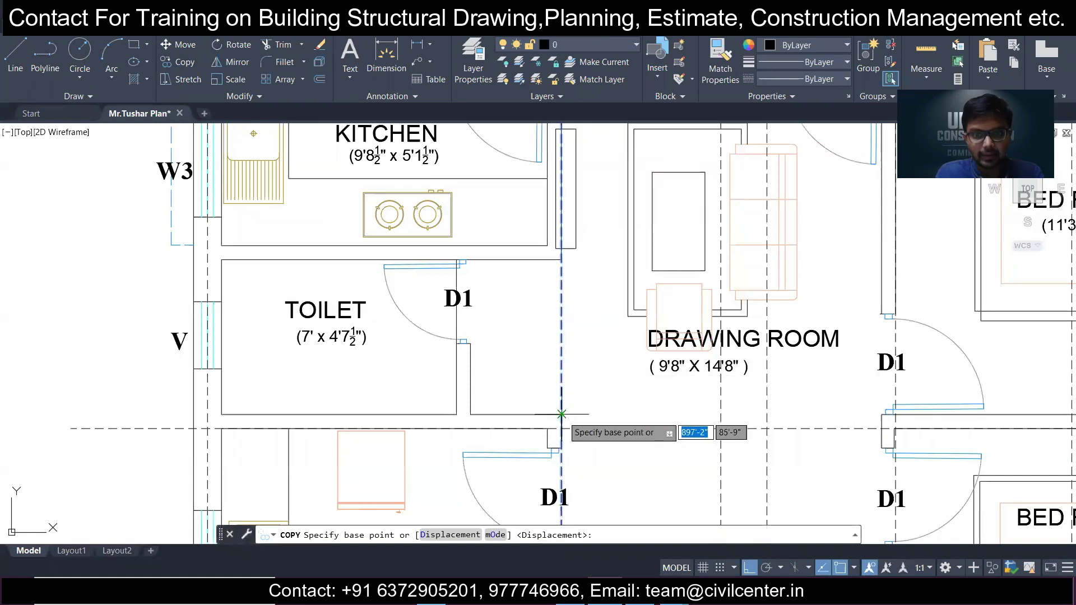
{"action": "left_click", "coordinate": [561, 415]}
{"action": "key", "text": "Escape"}
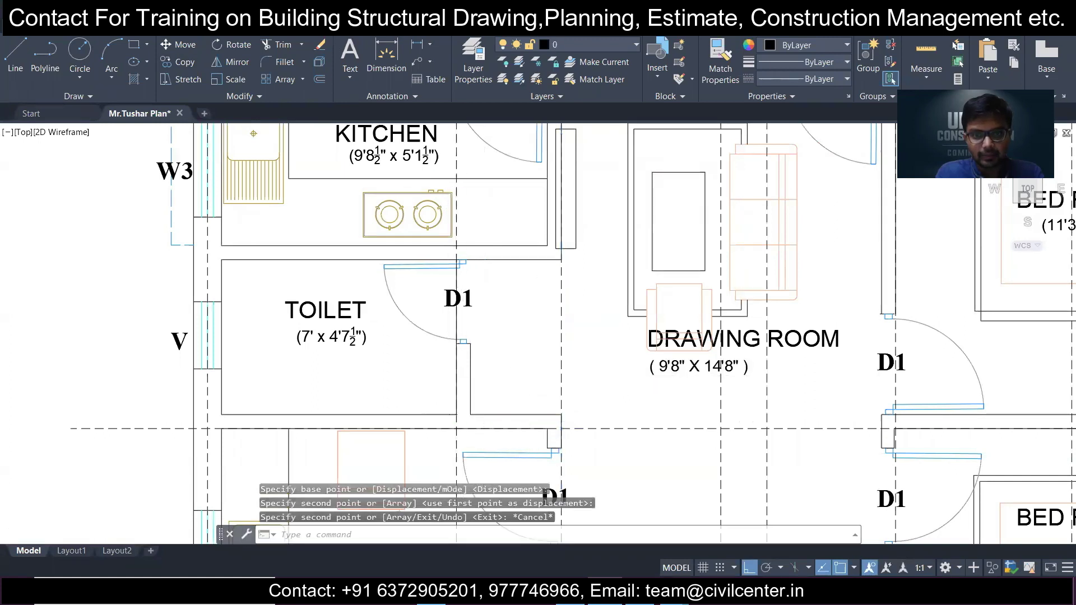
- Copy the horizontal centreline through the columns behind the second floor's smaller kitchen onto the wall between that kitchen and the toilet
{"action": "scroll", "coordinate": [470, 399], "scroll_direction": "down", "scroll_amount": 5}
{"action": "scroll", "coordinate": [506, 293], "scroll_direction": "up", "scroll_amount": 3}
{"action": "scroll", "coordinate": [507, 293], "scroll_direction": "up", "scroll_amount": 4}
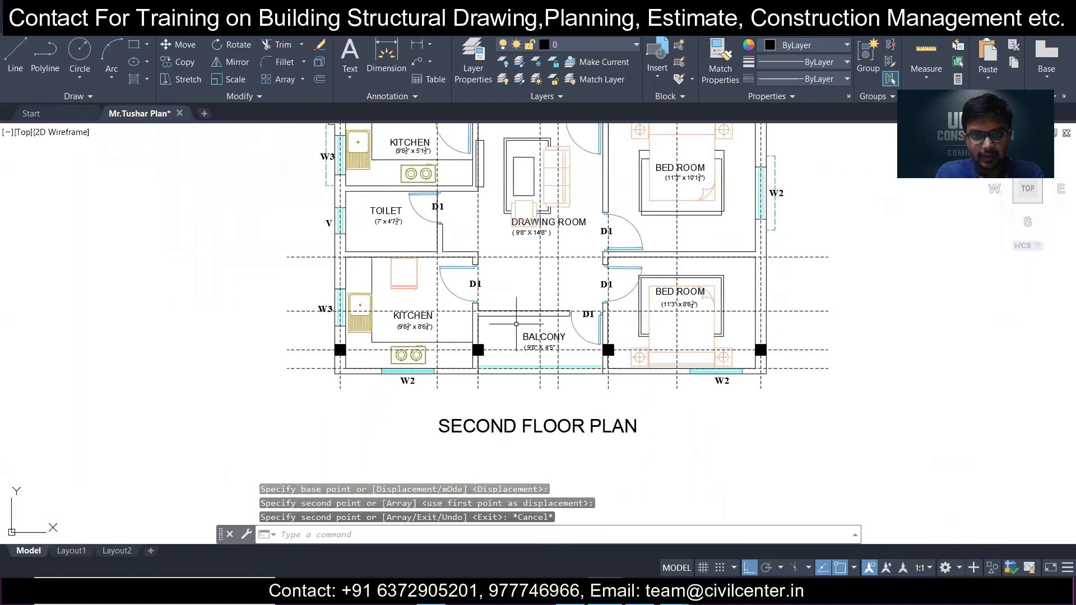
{"action": "middle_click_drag", "start_coordinate": [515, 234], "coordinate": [524, 309]}
{"action": "middle_click_drag", "start_coordinate": [511, 265], "coordinate": [486, 383]}
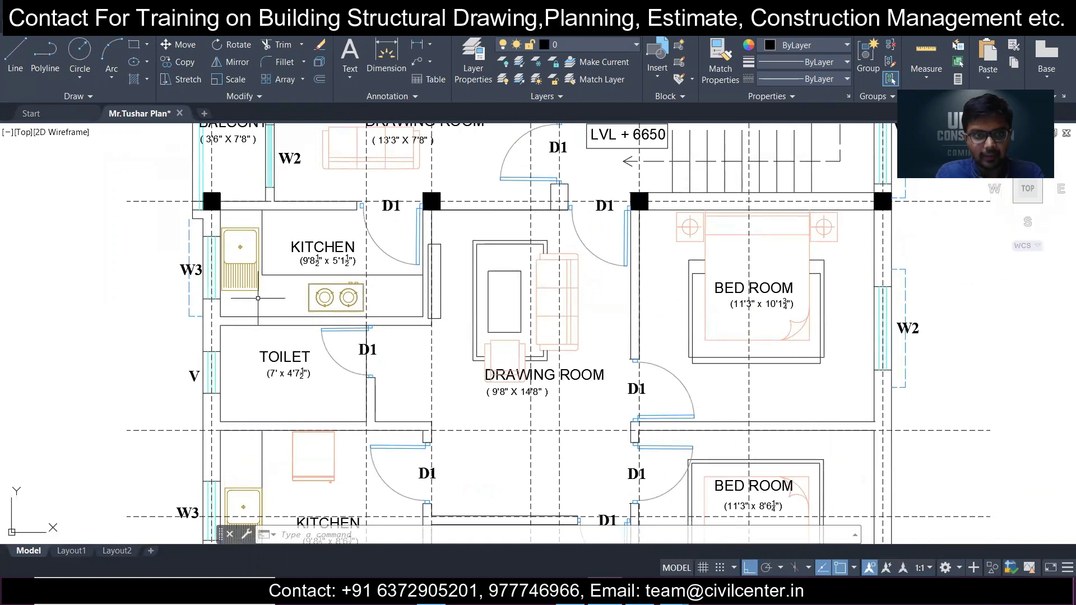
{"action": "left_click", "coordinate": [164, 224]}
{"action": "left_click", "coordinate": [140, 176]}
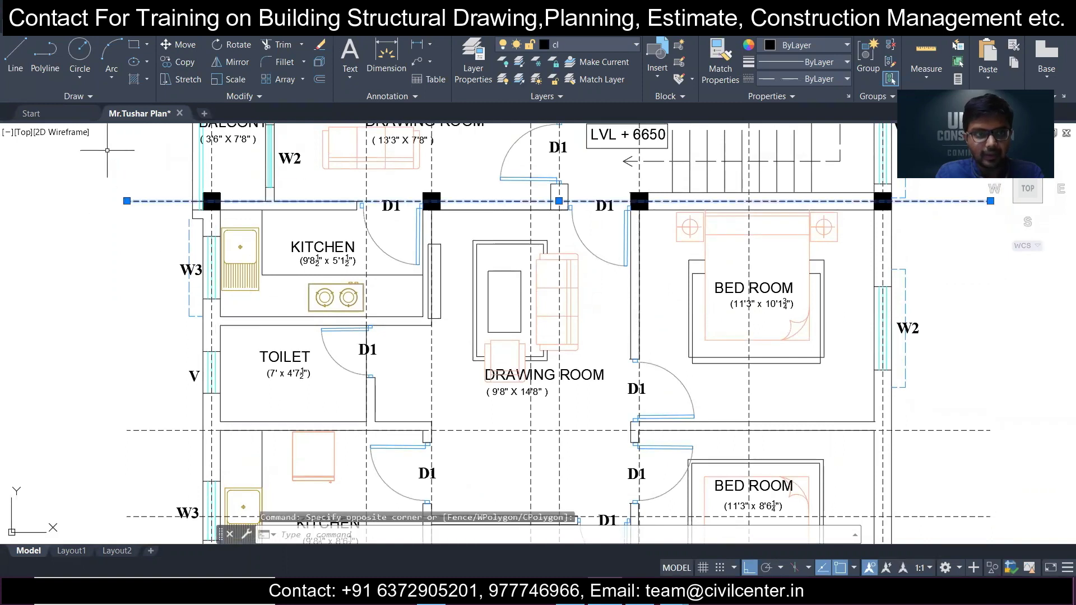
{"action": "left_click", "coordinate": [185, 64]}
{"action": "scroll", "coordinate": [210, 255], "scroll_direction": "up", "scroll_amount": 2}
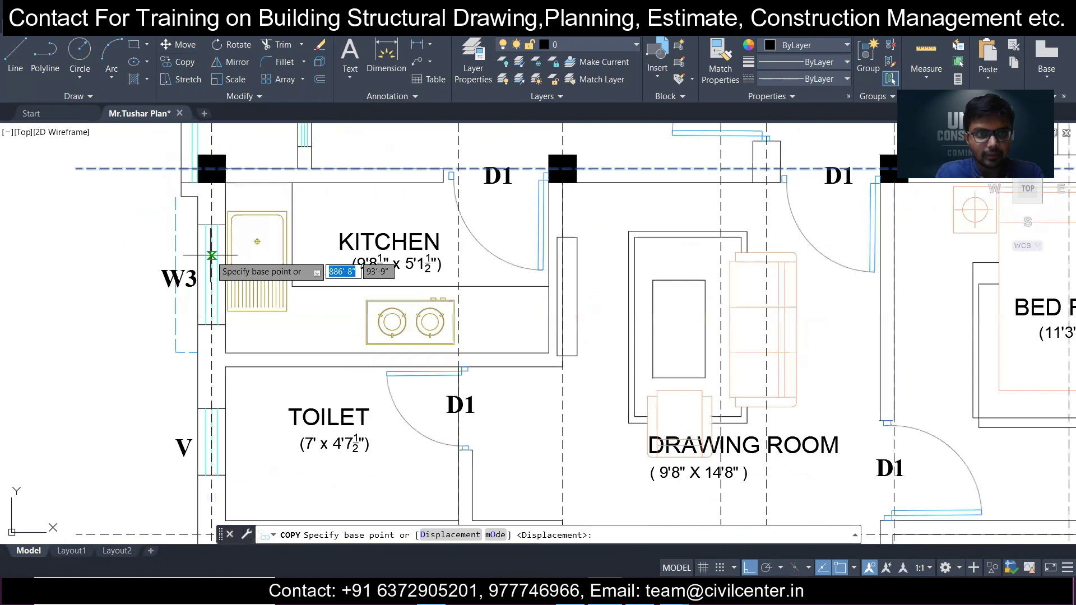
{"action": "left_click", "coordinate": [213, 168]}
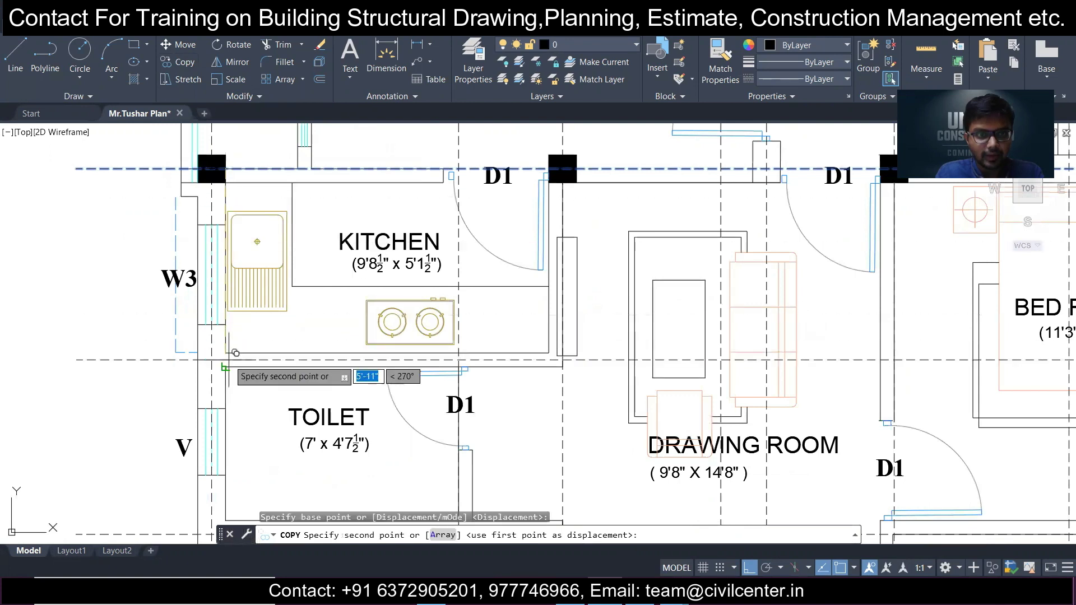
{"action": "left_click", "coordinate": [227, 360]}
{"action": "key", "text": "Escape"}
- Examine the second floor plan from the rear bedrooms to the front balcony for walls still missing a centreline
{"action": "scroll", "coordinate": [272, 278], "scroll_direction": "down", "scroll_amount": 2}
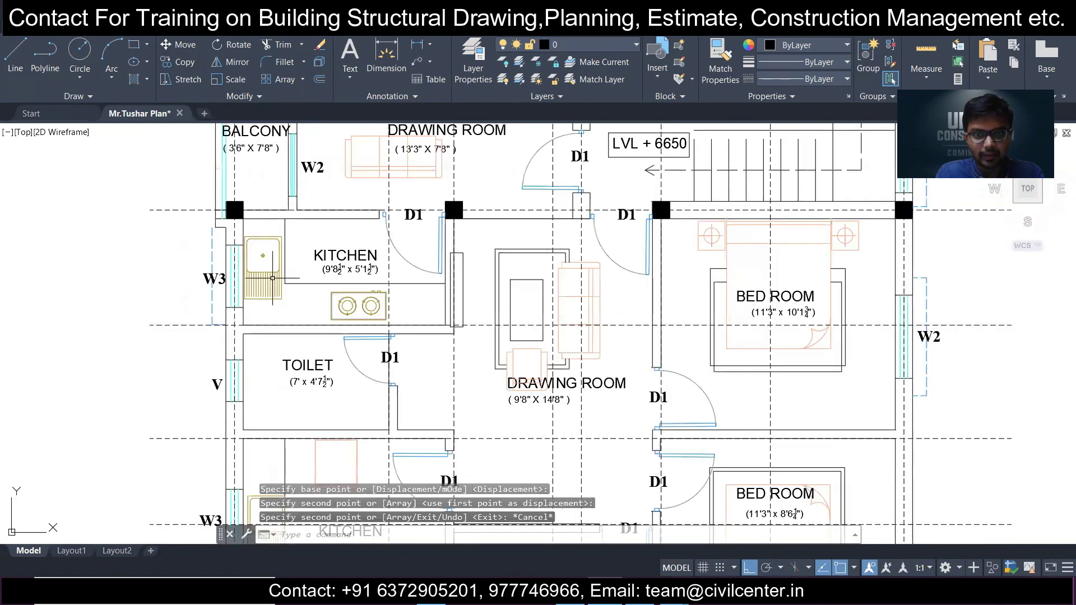
{"action": "middle_click_drag", "start_coordinate": [377, 267], "coordinate": [349, 319]}
{"action": "scroll", "coordinate": [461, 296], "scroll_direction": "down", "scroll_amount": 2}
{"action": "scroll", "coordinate": [488, 296], "scroll_direction": "up", "scroll_amount": 2}
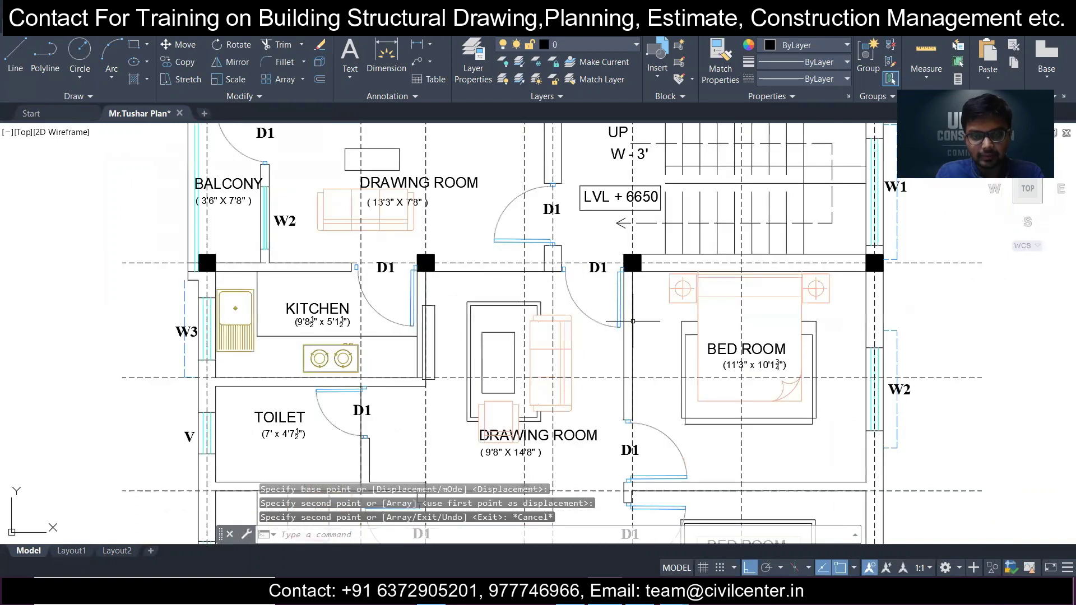
{"action": "scroll", "coordinate": [741, 356], "scroll_direction": "up", "scroll_amount": 2}
{"action": "scroll", "coordinate": [510, 253], "scroll_direction": "down", "scroll_amount": 2}
{"action": "middle_click_drag", "start_coordinate": [523, 205], "coordinate": [543, 295]}
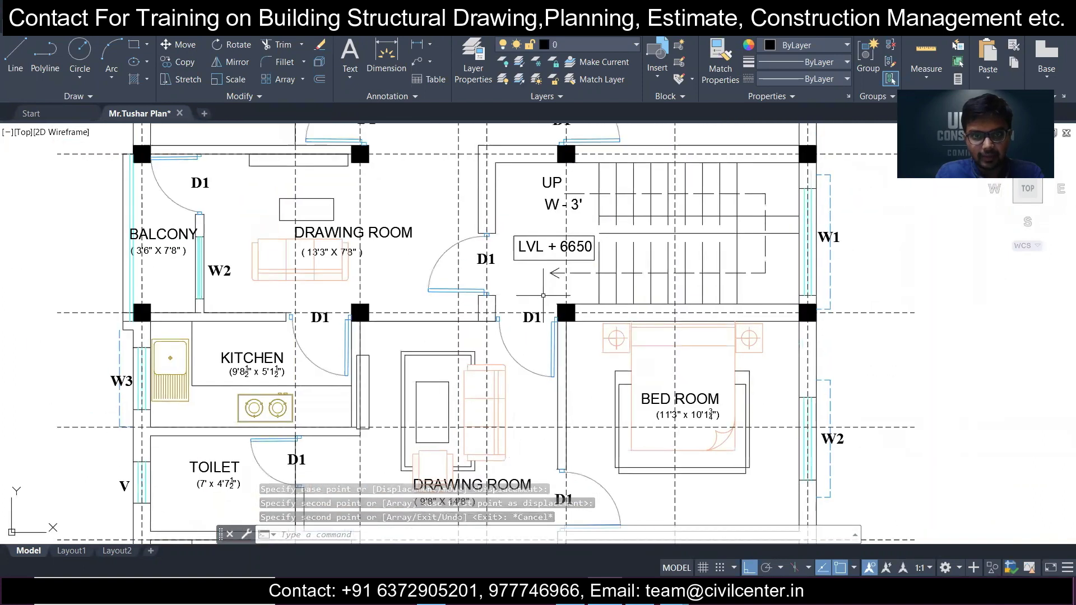
{"action": "scroll", "coordinate": [482, 308], "scroll_direction": "up", "scroll_amount": 2}
{"action": "scroll", "coordinate": [480, 306], "scroll_direction": "down", "scroll_amount": 2}
{"action": "middle_click_drag", "start_coordinate": [397, 233], "coordinate": [398, 324]}
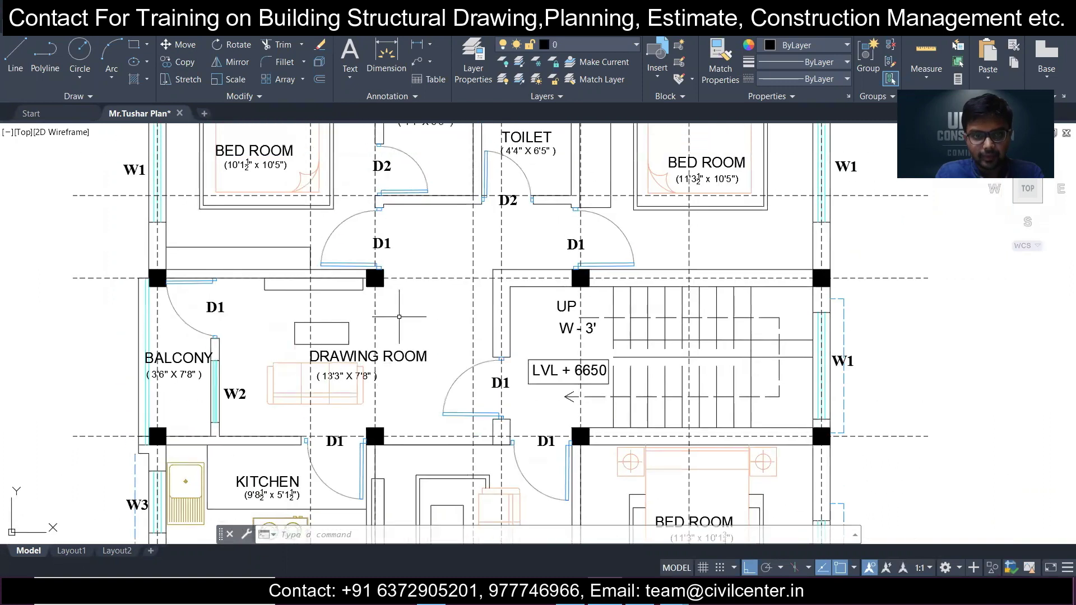
{"action": "scroll", "coordinate": [376, 288], "scroll_direction": "down", "scroll_amount": 2}
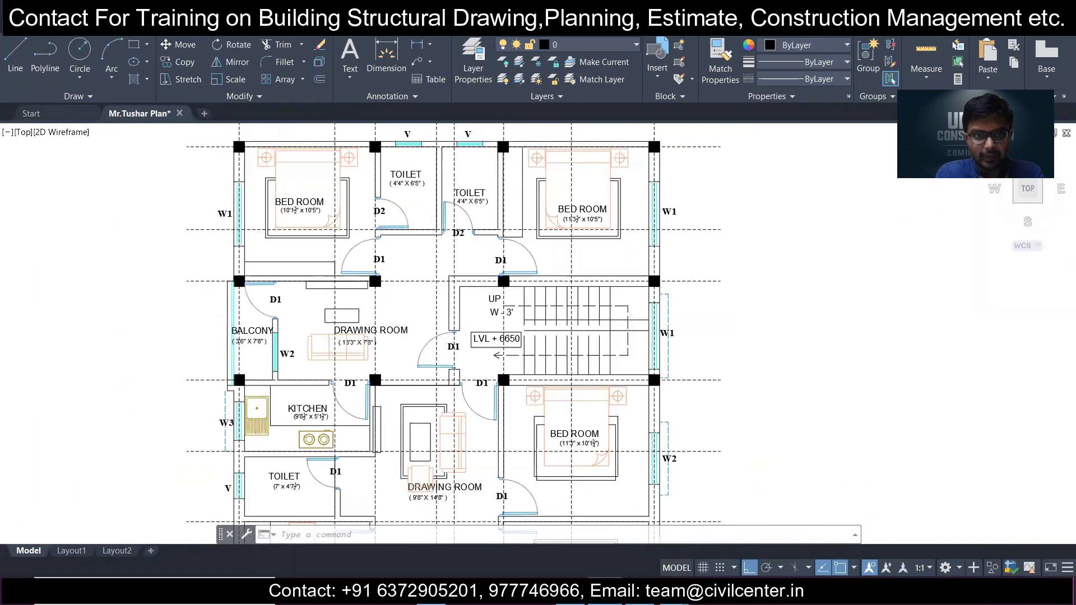
{"action": "scroll", "coordinate": [335, 221], "scroll_direction": "up", "scroll_amount": 1}
{"action": "middle_click_drag", "start_coordinate": [334, 222], "coordinate": [321, 292]}
{"action": "scroll", "coordinate": [334, 311], "scroll_direction": "up", "scroll_amount": 1}
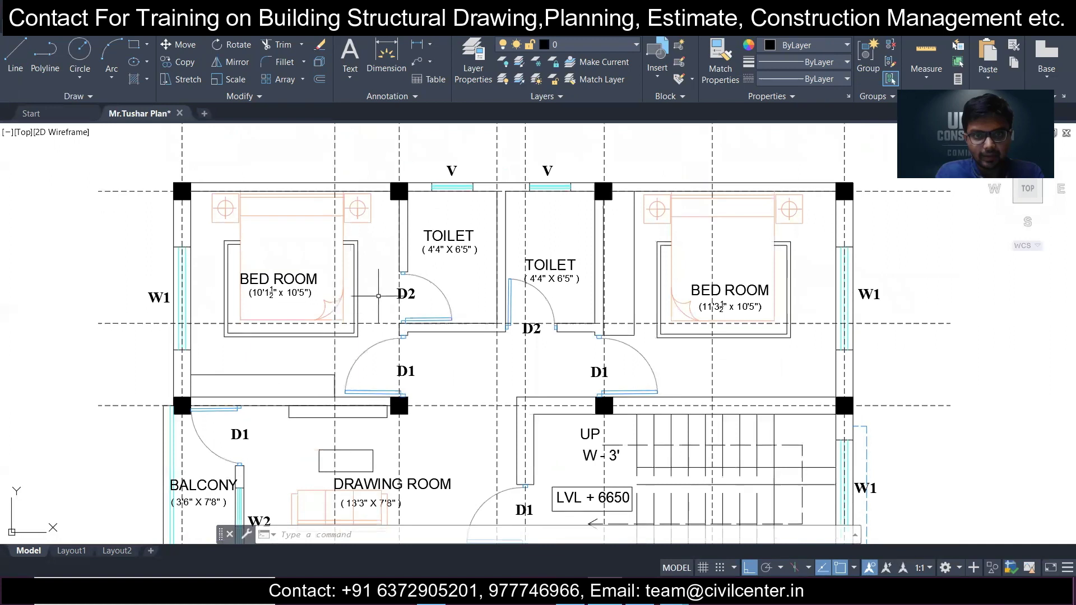
{"action": "scroll", "coordinate": [378, 296], "scroll_direction": "down", "scroll_amount": 2}
{"action": "middle_click_drag", "start_coordinate": [449, 309], "coordinate": [442, 252]}
{"action": "middle_click_drag", "start_coordinate": [483, 324], "coordinate": [468, 190]}
{"action": "middle_click_drag", "start_coordinate": [479, 304], "coordinate": [492, 272]}
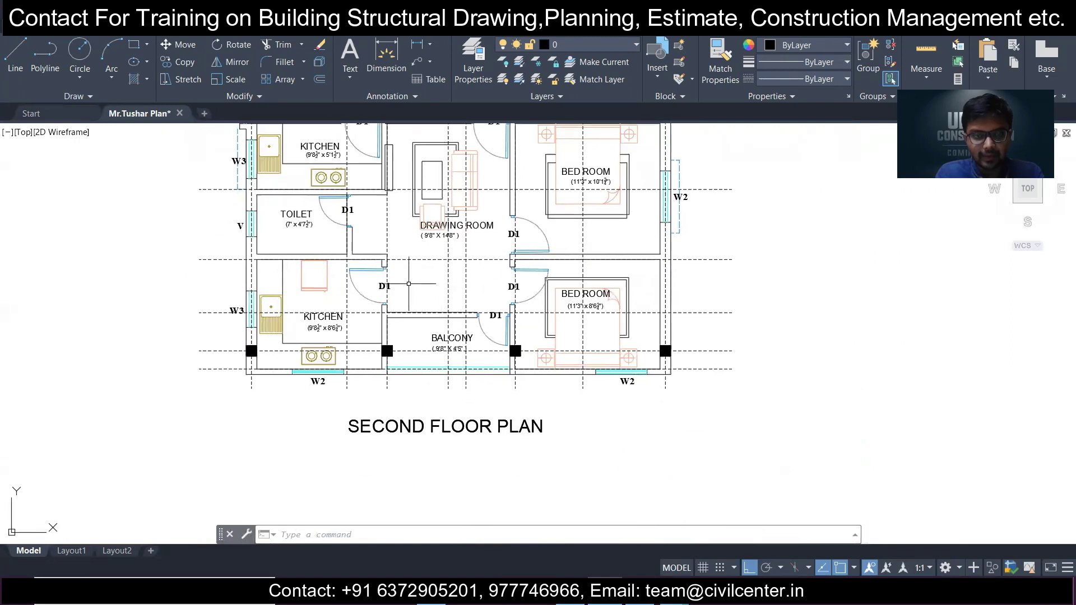
- Erase the stray horizontal line lying beyond the rear edge of the second floor plan
{"action": "scroll", "coordinate": [409, 284], "scroll_direction": "down", "scroll_amount": 6}
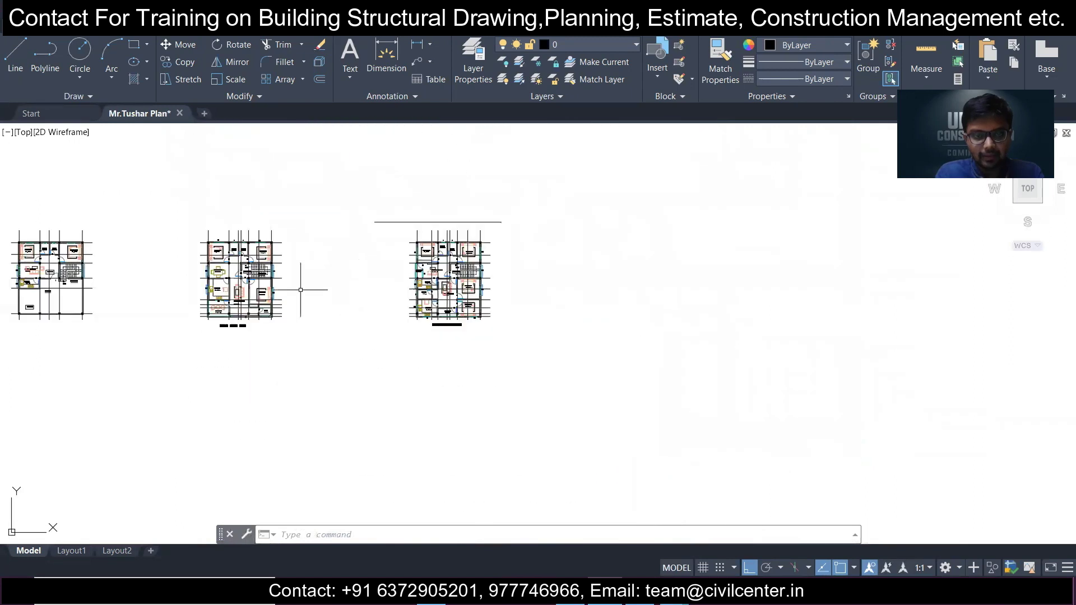
{"action": "scroll", "coordinate": [300, 289], "scroll_direction": "up", "scroll_amount": 2}
{"action": "middle_click_drag", "start_coordinate": [482, 219], "coordinate": [501, 278]}
{"action": "scroll", "coordinate": [502, 278], "scroll_direction": "up", "scroll_amount": 2}
{"action": "left_click", "coordinate": [445, 259]}
{"action": "left_click", "coordinate": [378, 148]}
{"action": "key", "text": "Delete"}
{"action": "scroll", "coordinate": [378, 148], "scroll_direction": "down", "scroll_amount": 4}
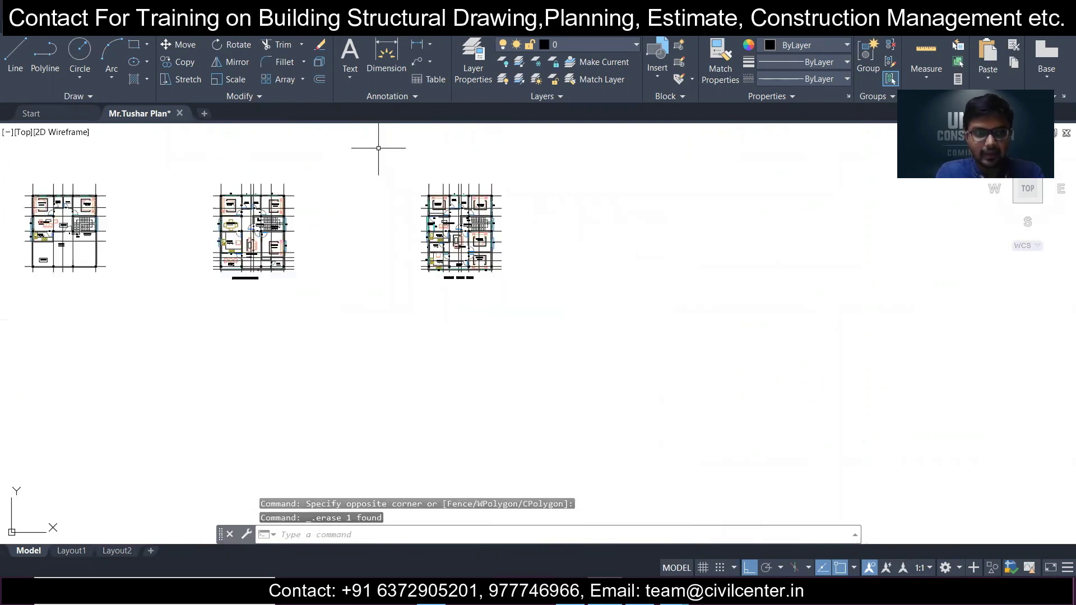
{"action": "middle_click_drag", "start_coordinate": [311, 187], "coordinate": [367, 281]}
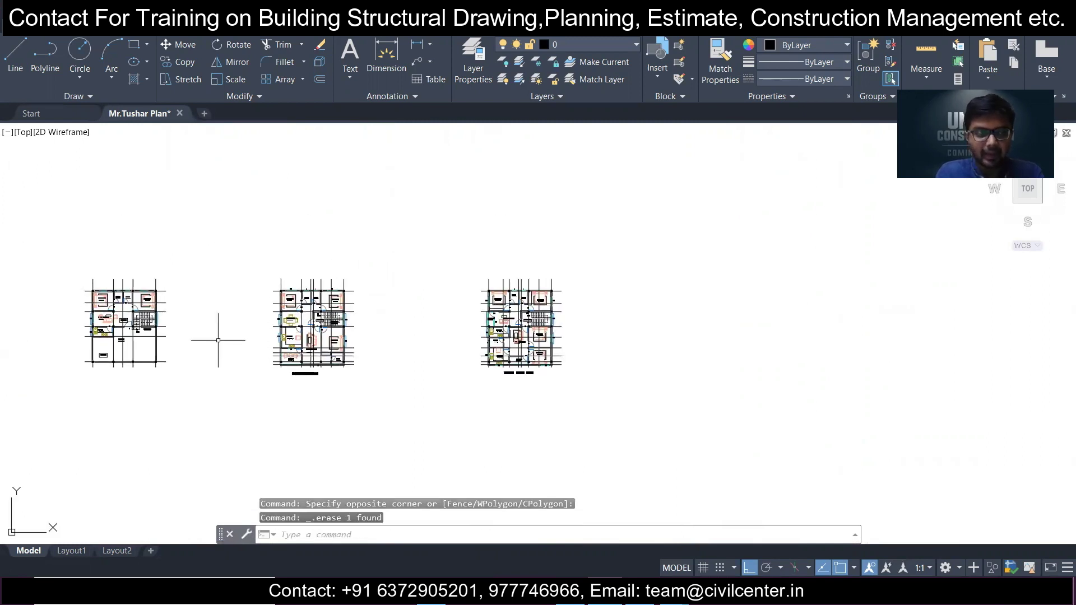
{"action": "middle_click_drag", "start_coordinate": [200, 285], "coordinate": [257, 312]}
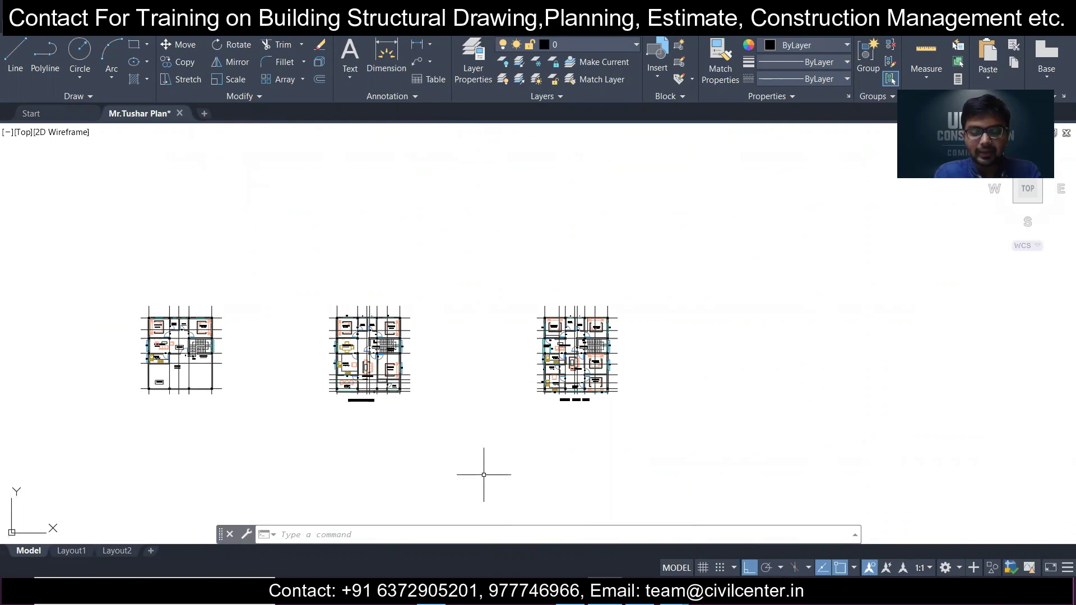
{"action": "left_click", "coordinate": [424, 470]}
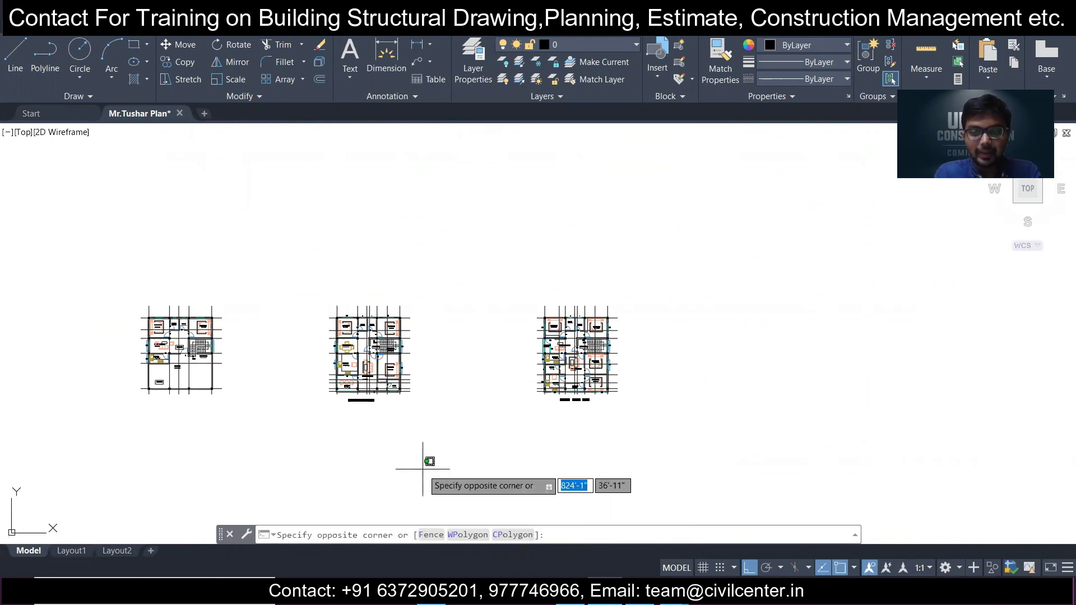
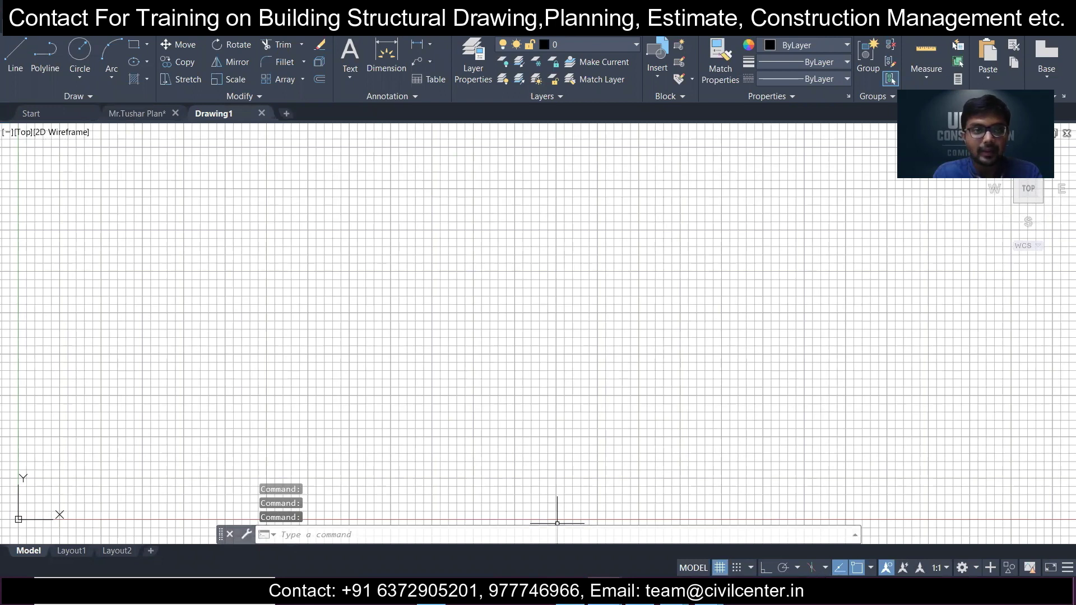
- Turn off dynamic UCS and the background grid display in the new blank drawing
{"action": "key", "text": "F6"}
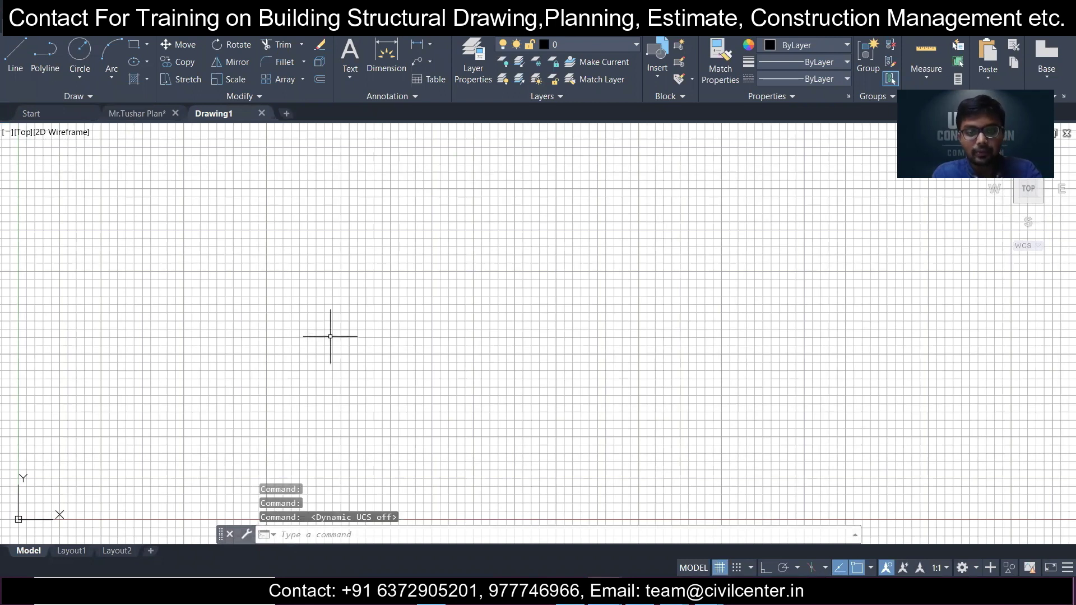
{"action": "key", "text": "F7"}
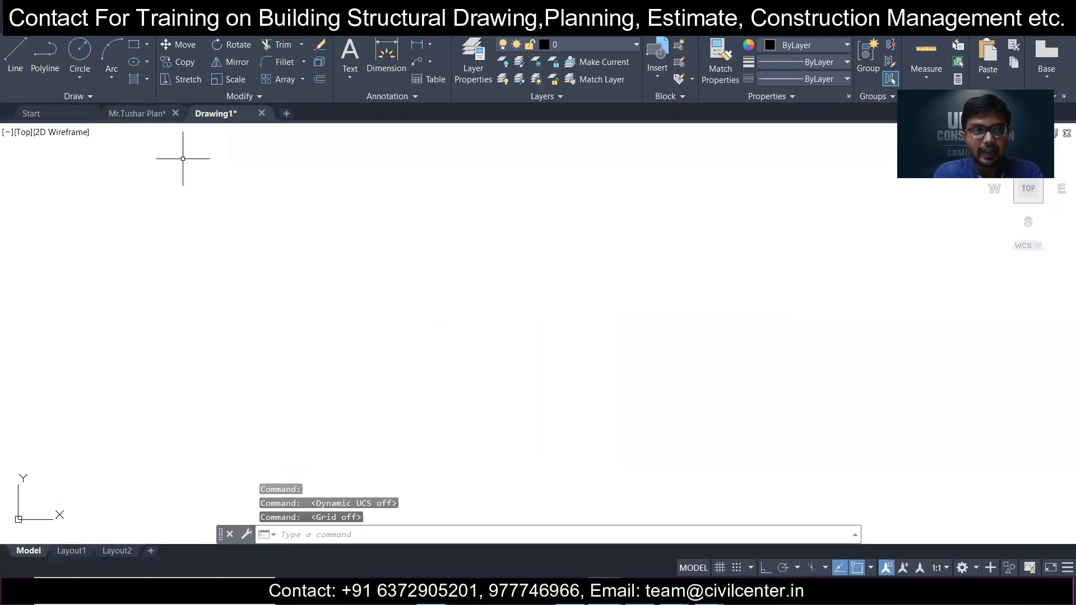
- Set the drawing units' length precision to whole numbers with no decimal places
{"action": "key", "text": "Return"}
{"action": "left_click", "coordinate": [495, 227]}
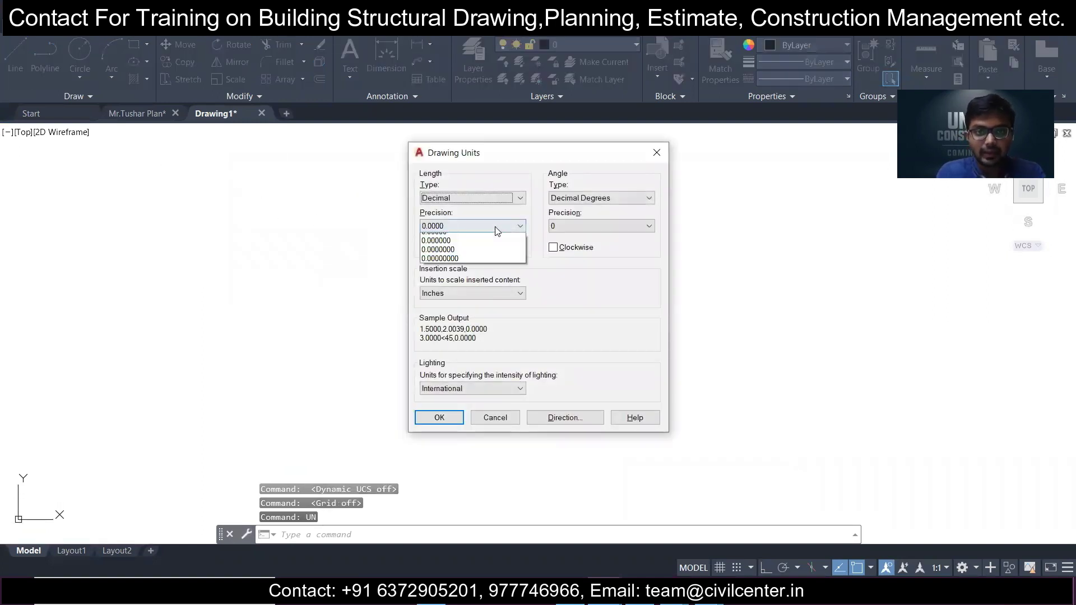
{"action": "left_click", "coordinate": [476, 236]}
{"action": "left_click", "coordinate": [439, 417]}
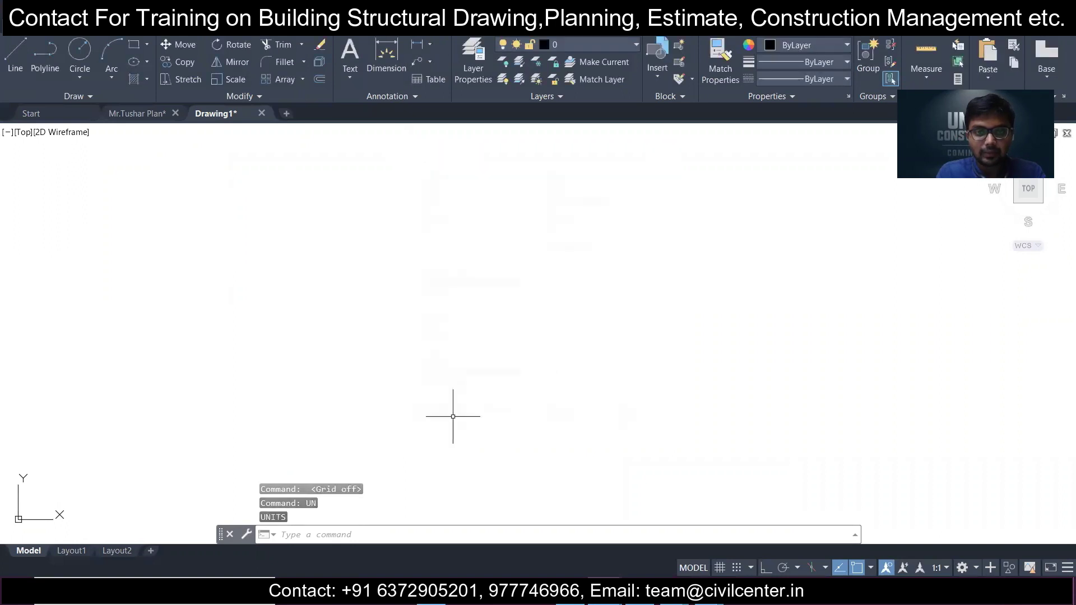
- Create a new text style named T100
{"action": "left_click", "coordinate": [117, 35]}
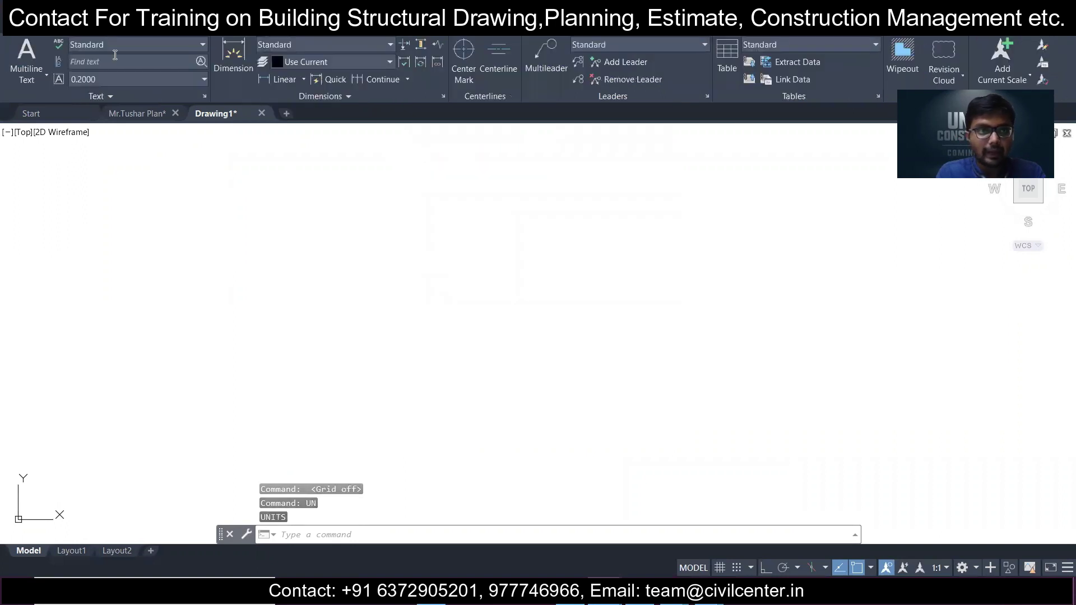
{"action": "left_click", "coordinate": [204, 96]}
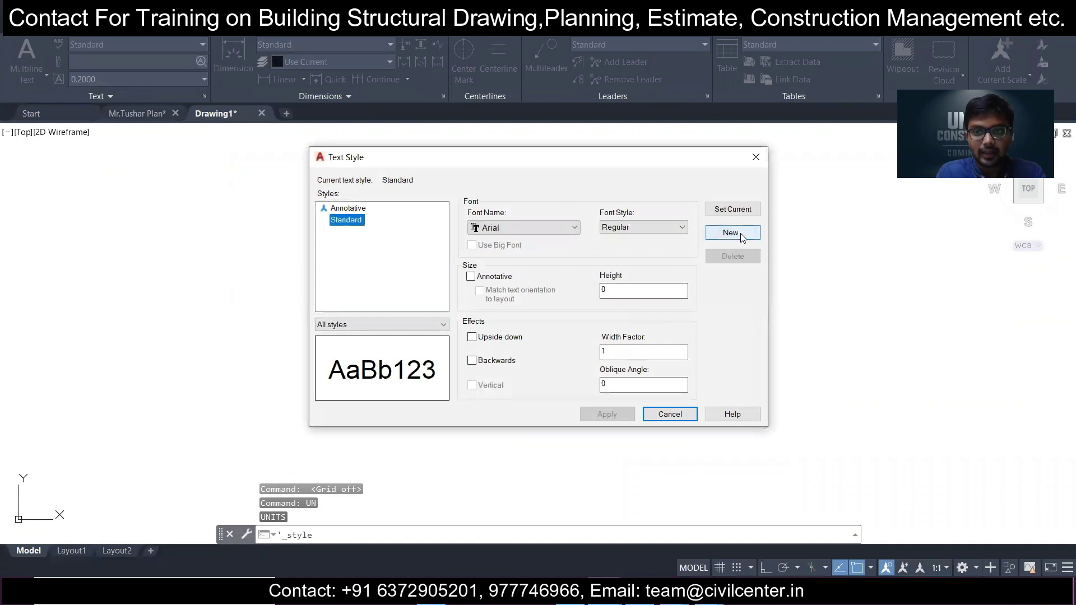
{"action": "left_click", "coordinate": [728, 233]}
{"action": "type", "text": "T100"}
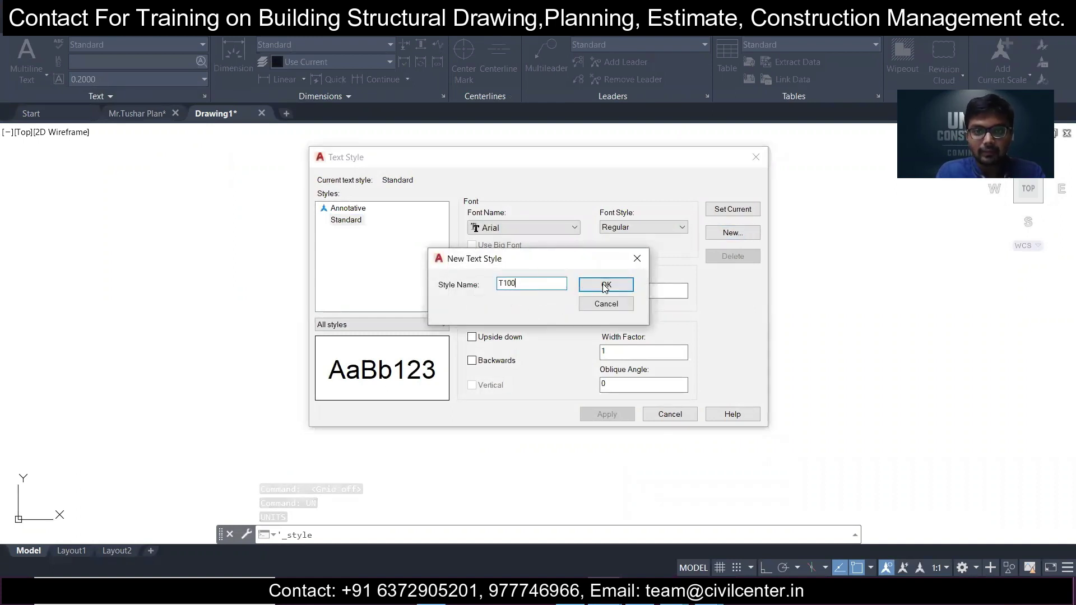
{"action": "left_click", "coordinate": [606, 286]}
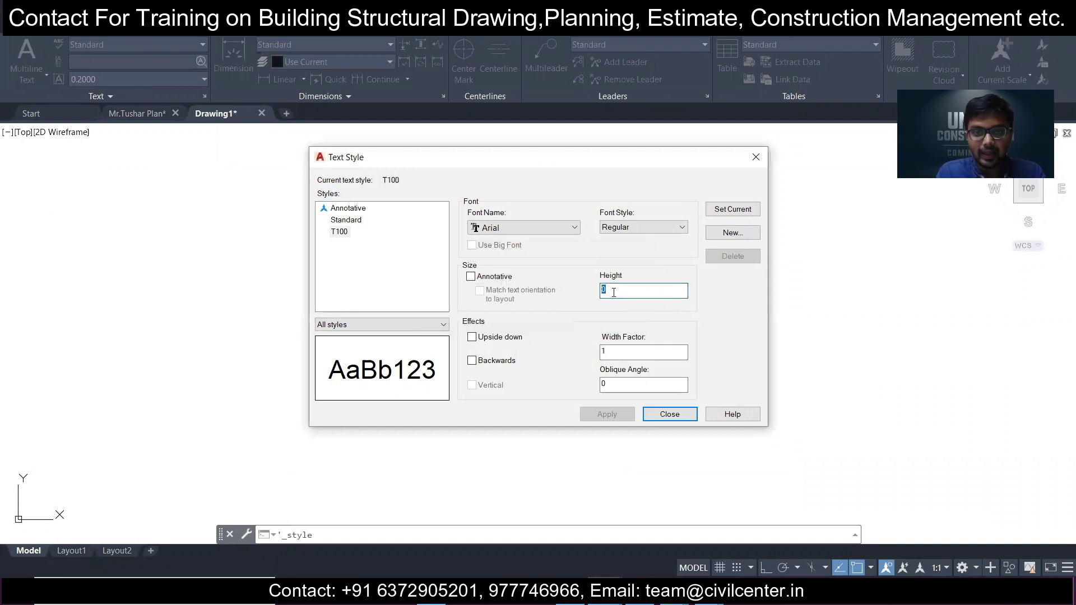
- Give the T100 text style the Times New Roman font and a height of 150, and apply it
{"action": "left_click", "coordinate": [558, 227]}
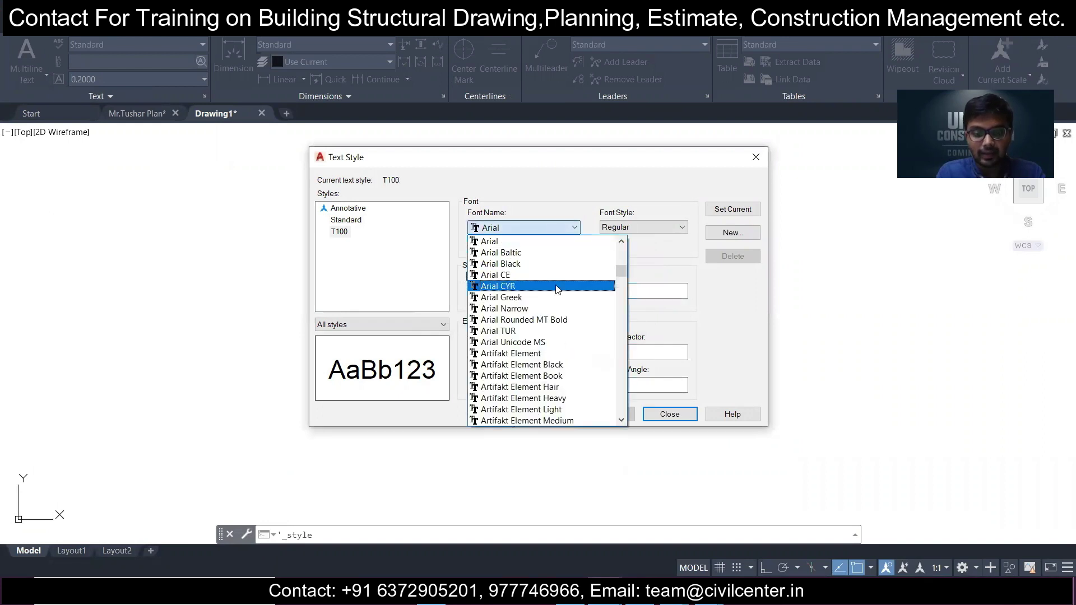
{"action": "key", "text": "t"}
{"action": "left_click", "coordinate": [552, 299]}
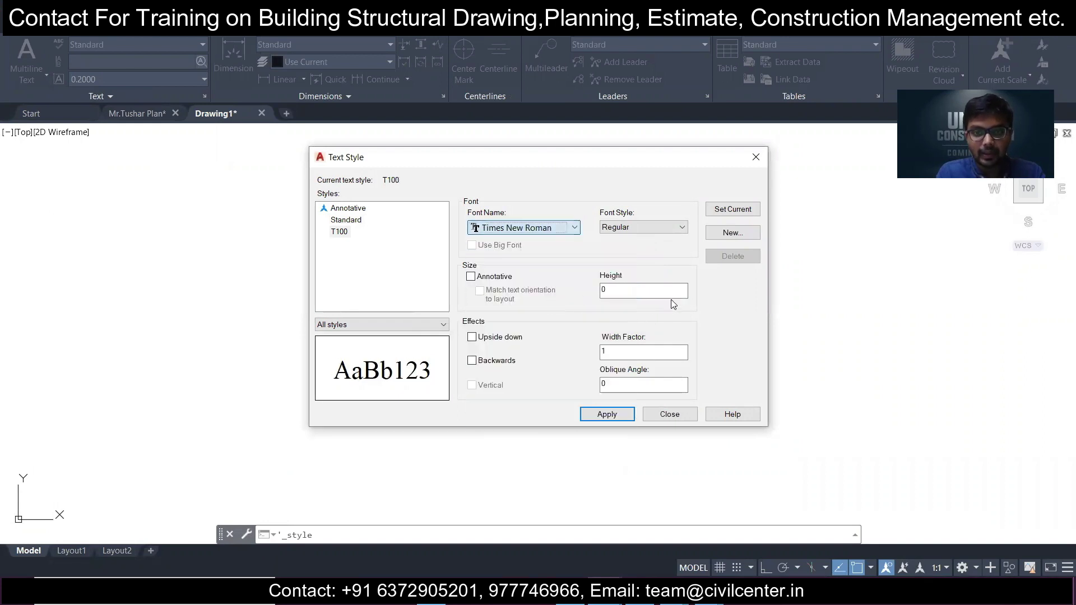
{"action": "type", "text": "150"}
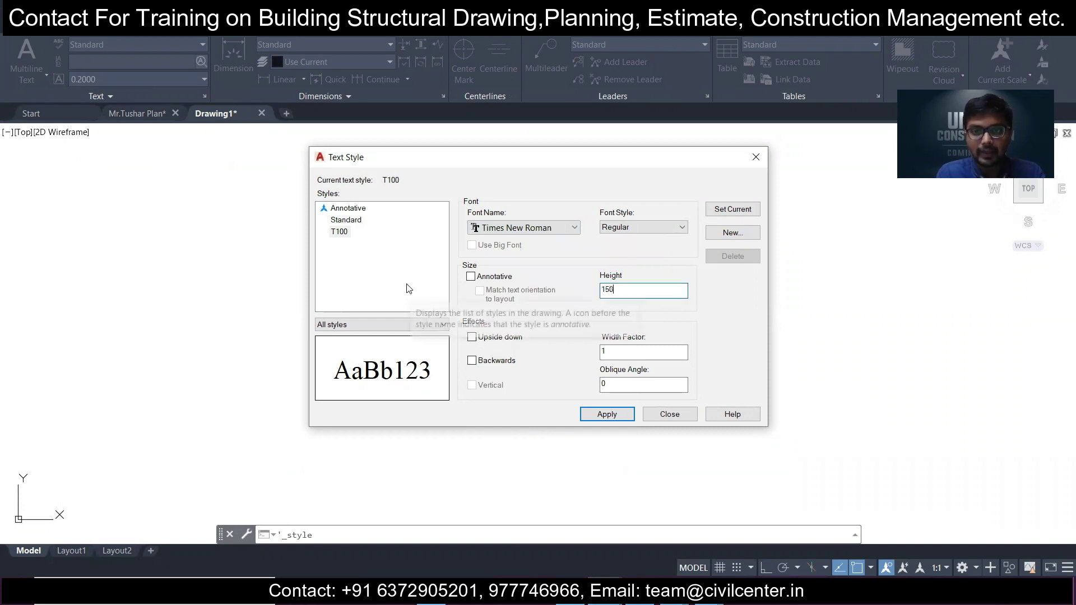
{"action": "left_click", "coordinate": [604, 417]}
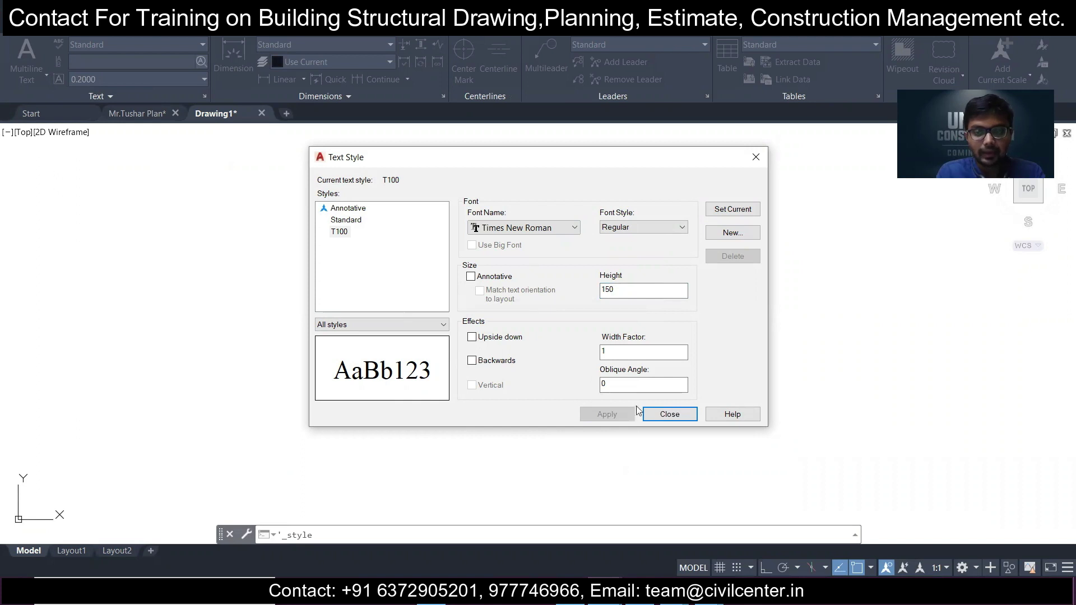
{"action": "left_click", "coordinate": [649, 414]}
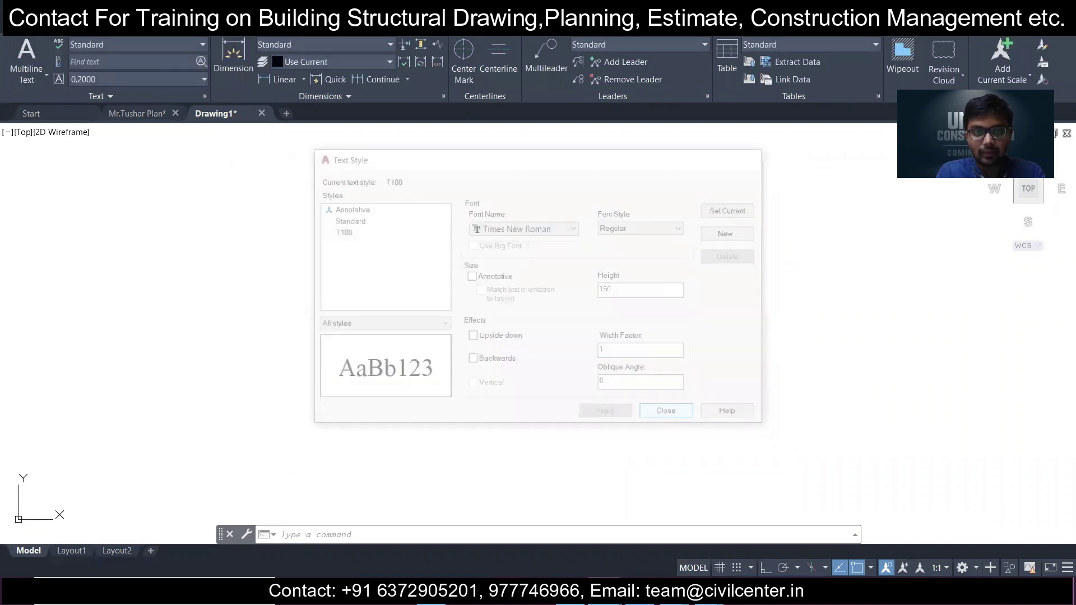
- Create a dimension style named D100 based on Standard and set its linear precision to 0
{"action": "left_click", "coordinate": [441, 100]}
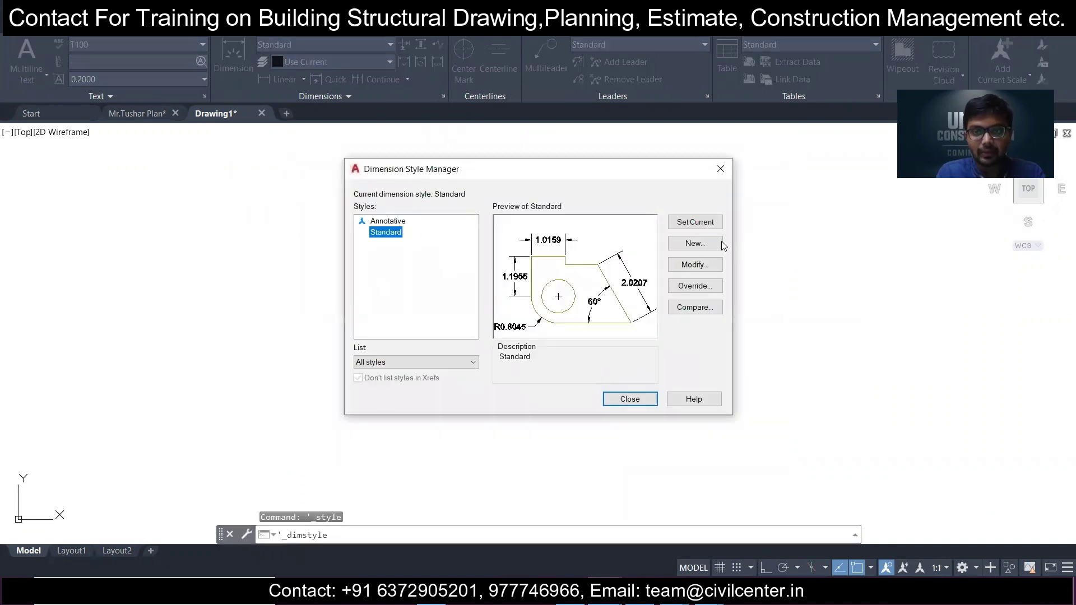
{"action": "left_click", "coordinate": [720, 244]}
{"action": "type", "text": "D100"}
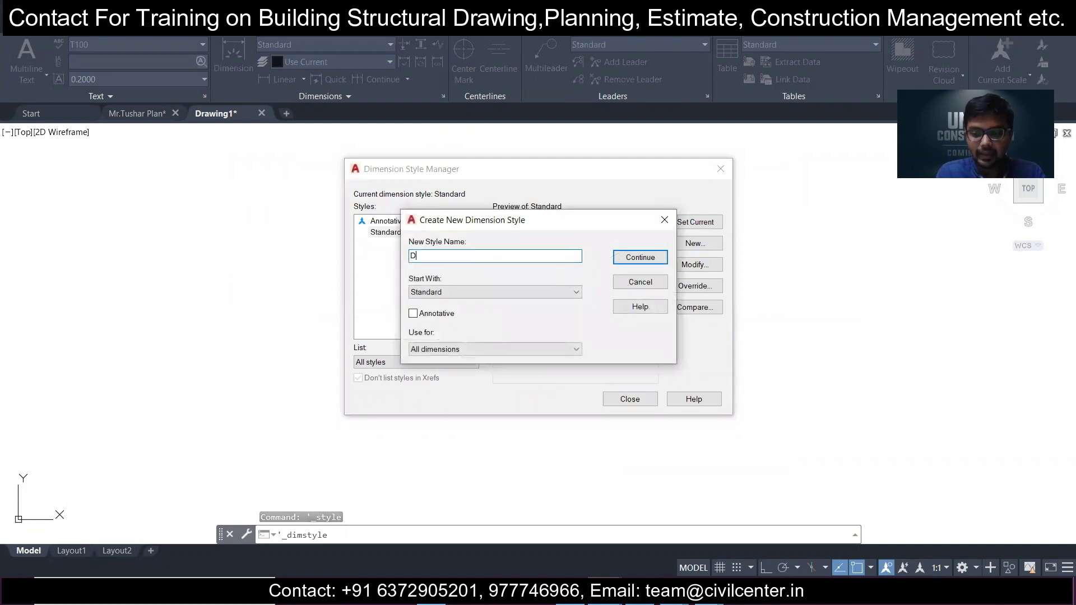
{"action": "left_click", "coordinate": [639, 258]}
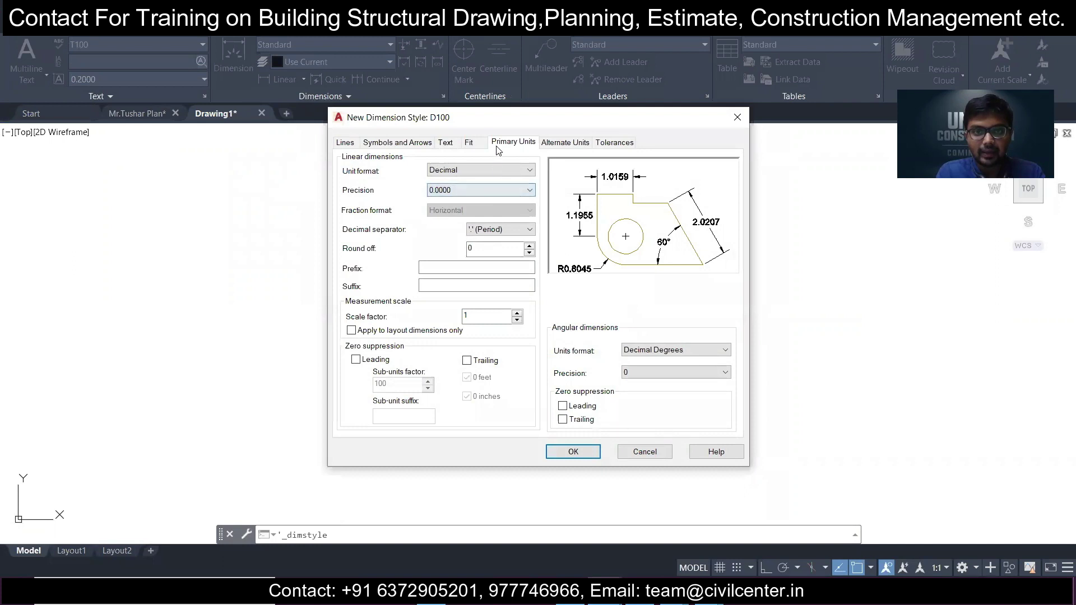
{"action": "left_click", "coordinate": [496, 190]}
{"action": "left_click", "coordinate": [493, 207]}
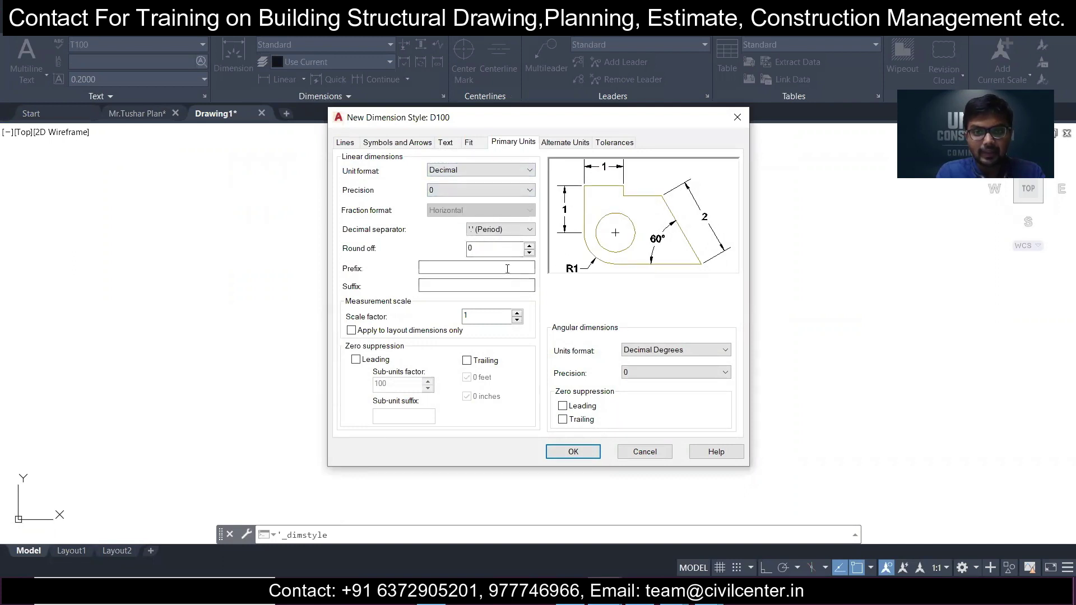
- Assign the T100 text style to the D100 dimension text and align the text with the dimension line
{"action": "left_click", "coordinate": [470, 143]}
{"action": "left_click", "coordinate": [446, 143]}
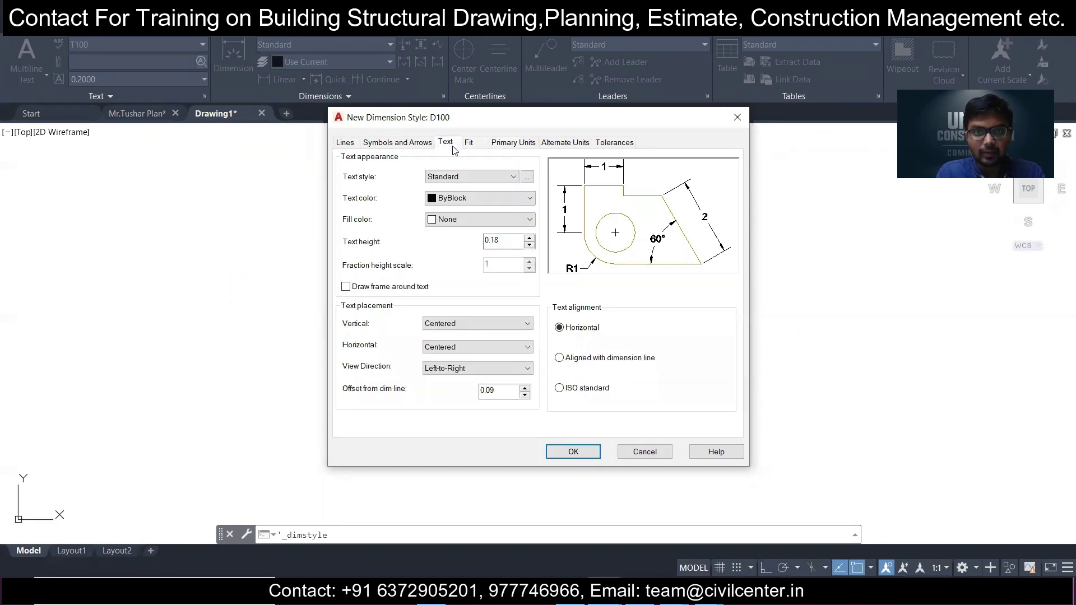
{"action": "left_click", "coordinate": [469, 177]}
{"action": "left_click", "coordinate": [468, 203]}
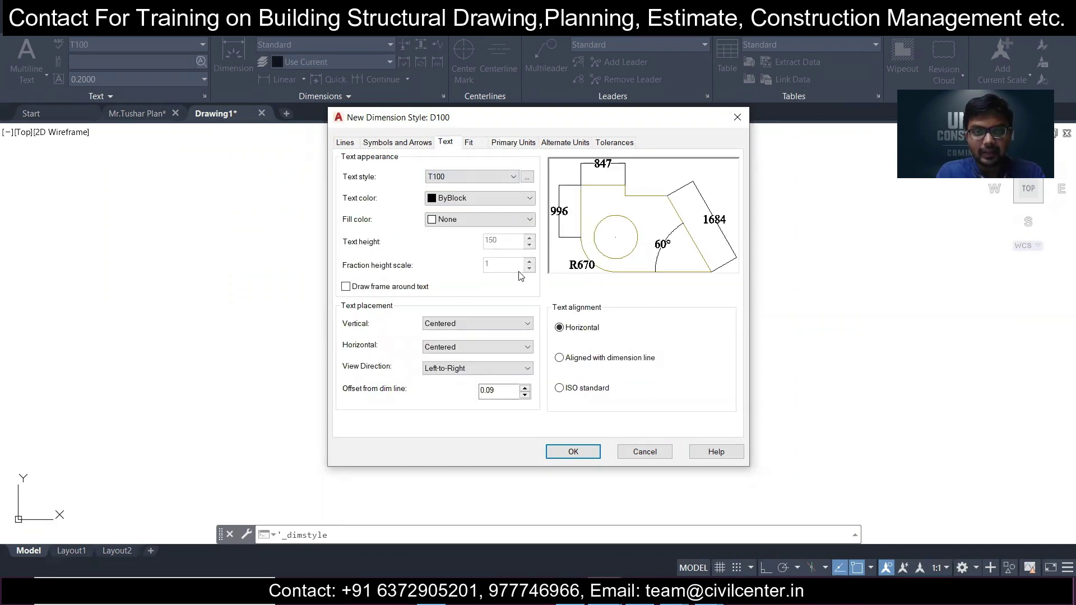
{"action": "left_click", "coordinate": [582, 363]}
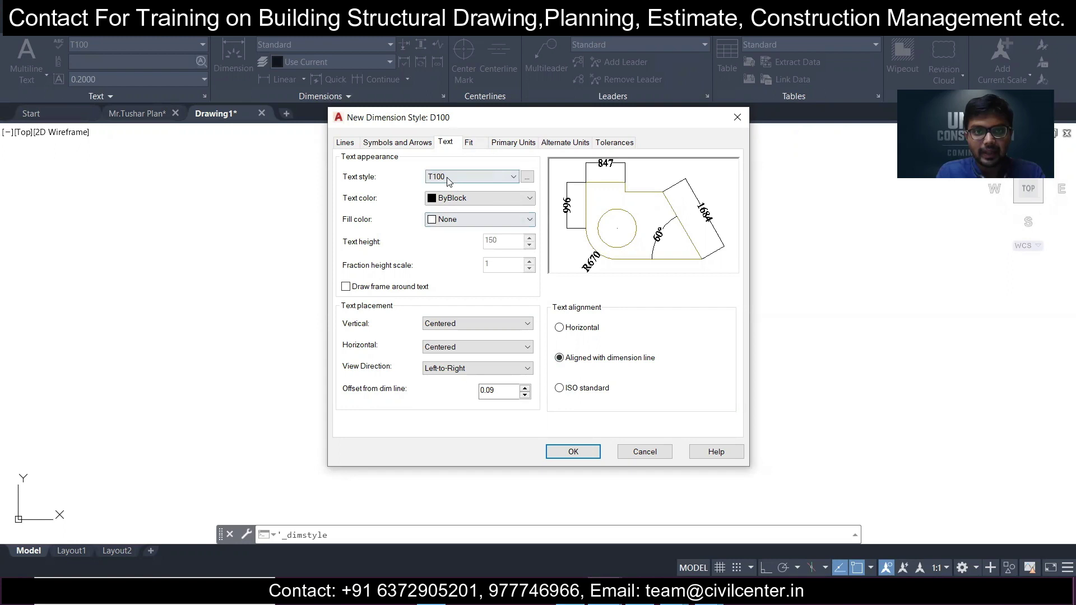
- Set the D100 arrow size to 150, then save the style and make it current
{"action": "left_click", "coordinate": [407, 143]}
{"action": "double_click", "coordinate": [371, 279]}
{"action": "type", "text": "150"}
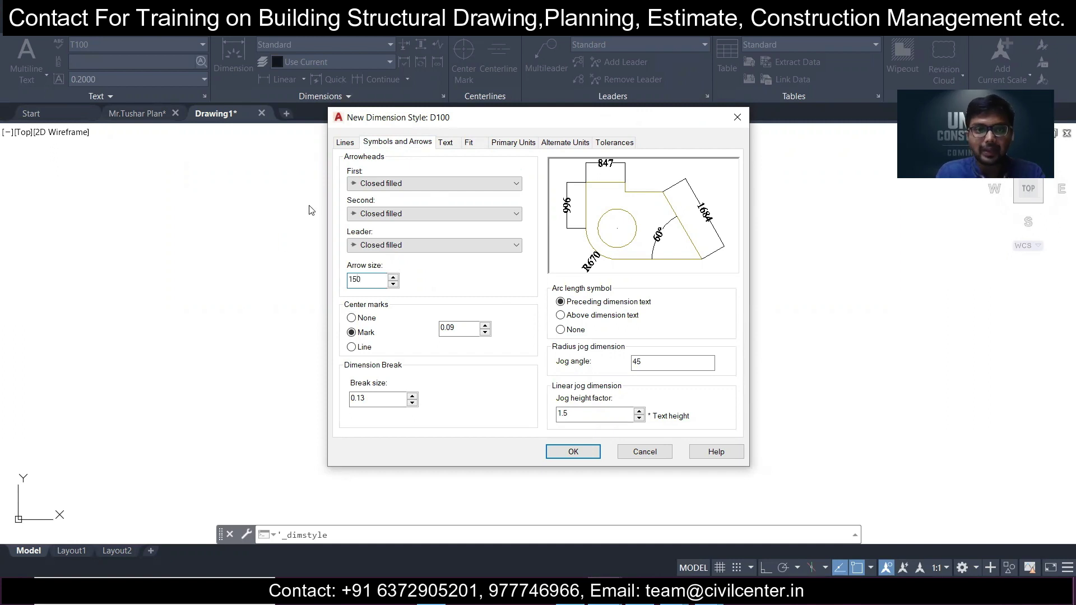
{"action": "left_click", "coordinate": [345, 143]}
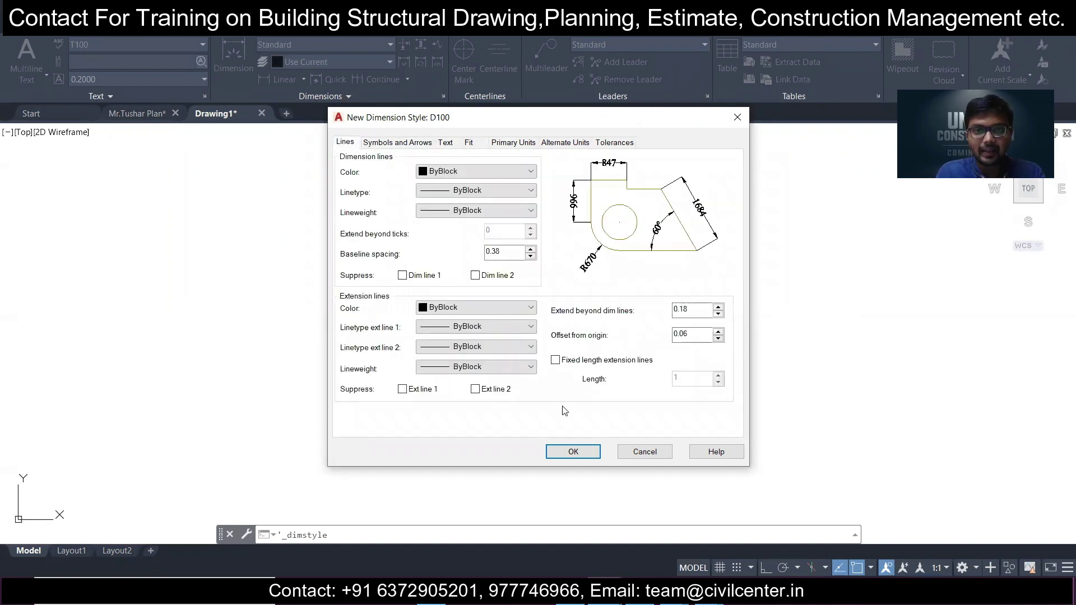
{"action": "left_click", "coordinate": [570, 451]}
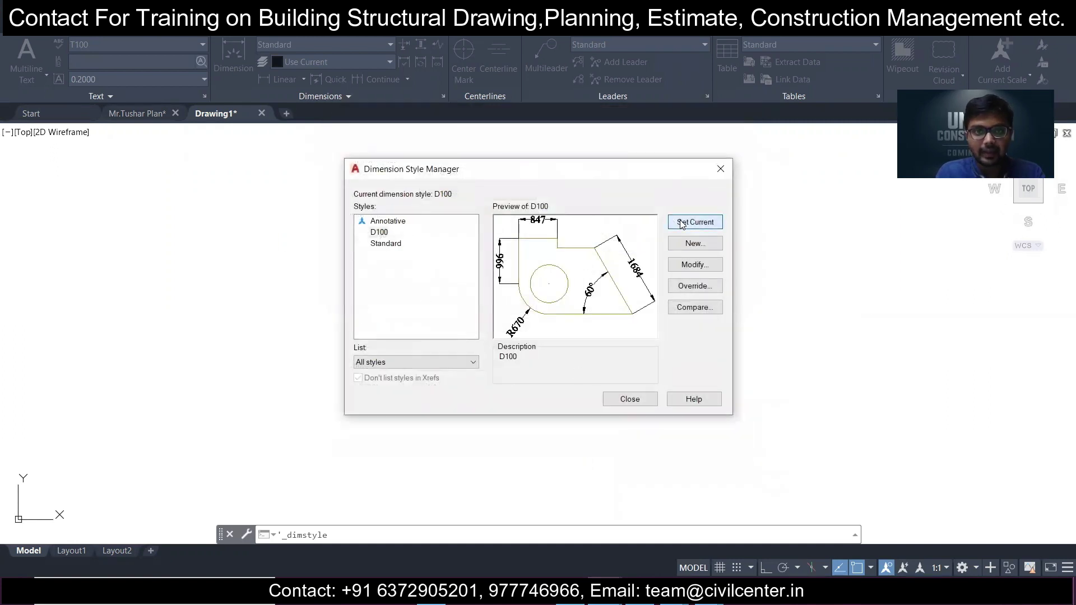
{"action": "left_click", "coordinate": [628, 398]}
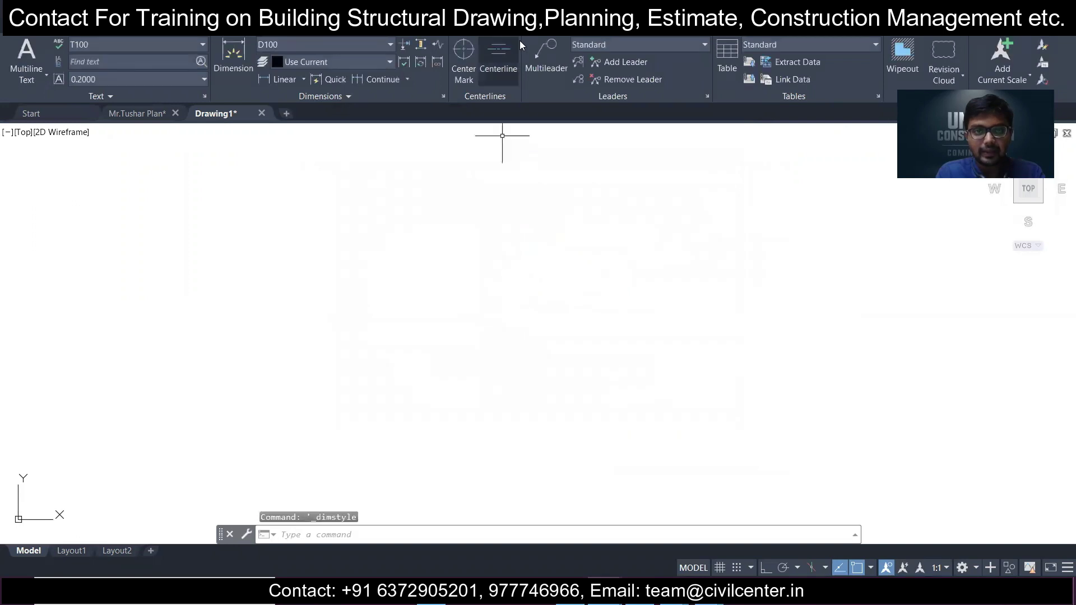
- Create a new multileader style named L100 based on Standard
{"action": "left_click", "coordinate": [708, 98]}
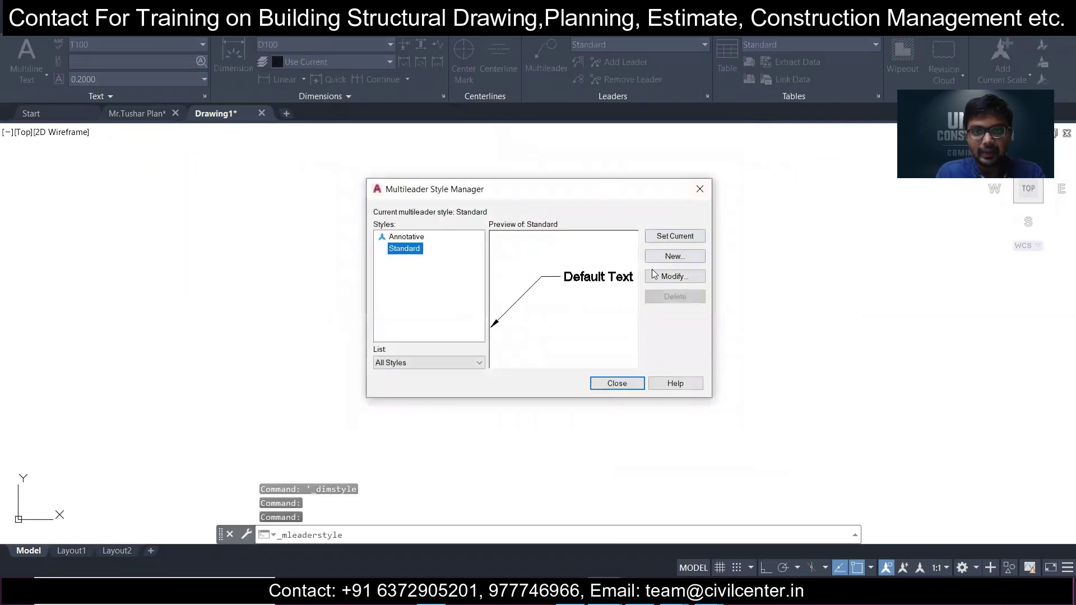
{"action": "left_click", "coordinate": [674, 257]}
{"action": "type", "text": "L100"}
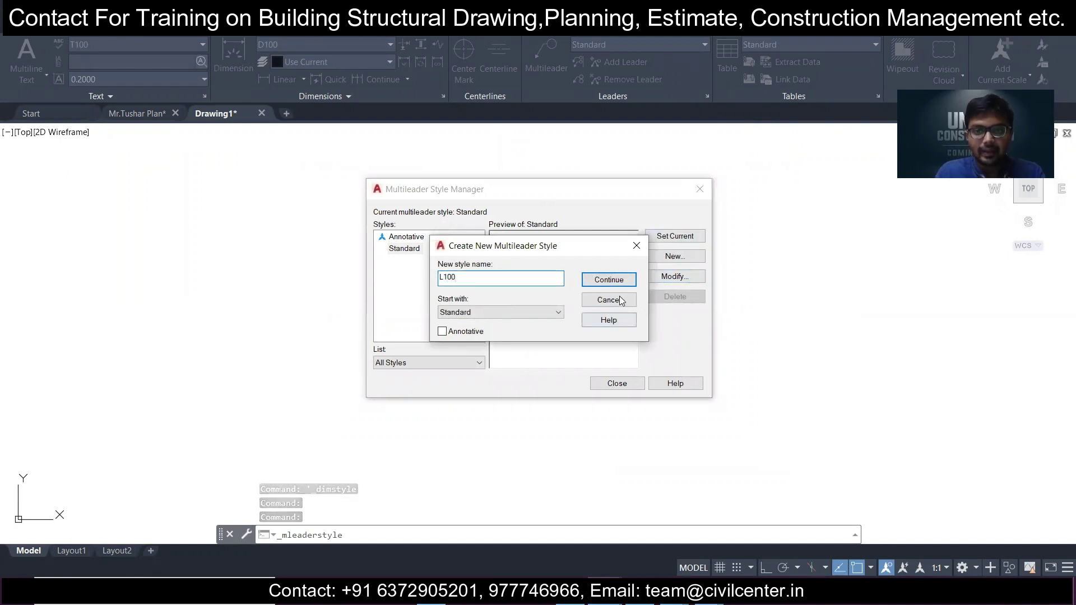
{"action": "left_click", "coordinate": [608, 280]}
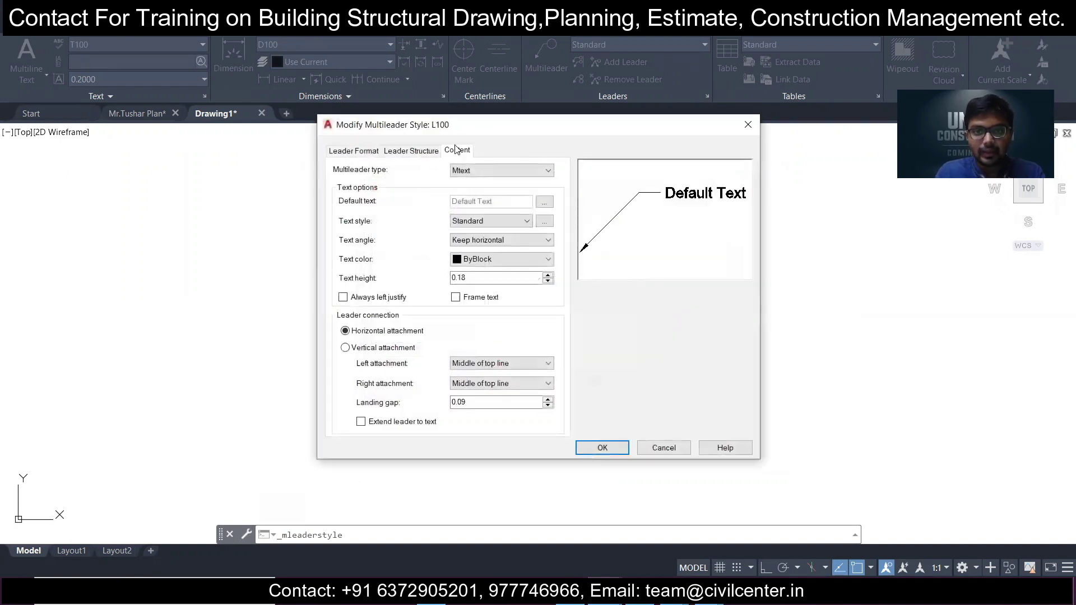
- Keep the L100 leader type Straight and set its arrowhead size to 150
{"action": "left_click", "coordinate": [415, 153]}
{"action": "left_click", "coordinate": [340, 155]}
{"action": "left_click", "coordinate": [472, 181]}
{"action": "left_click", "coordinate": [472, 181]}
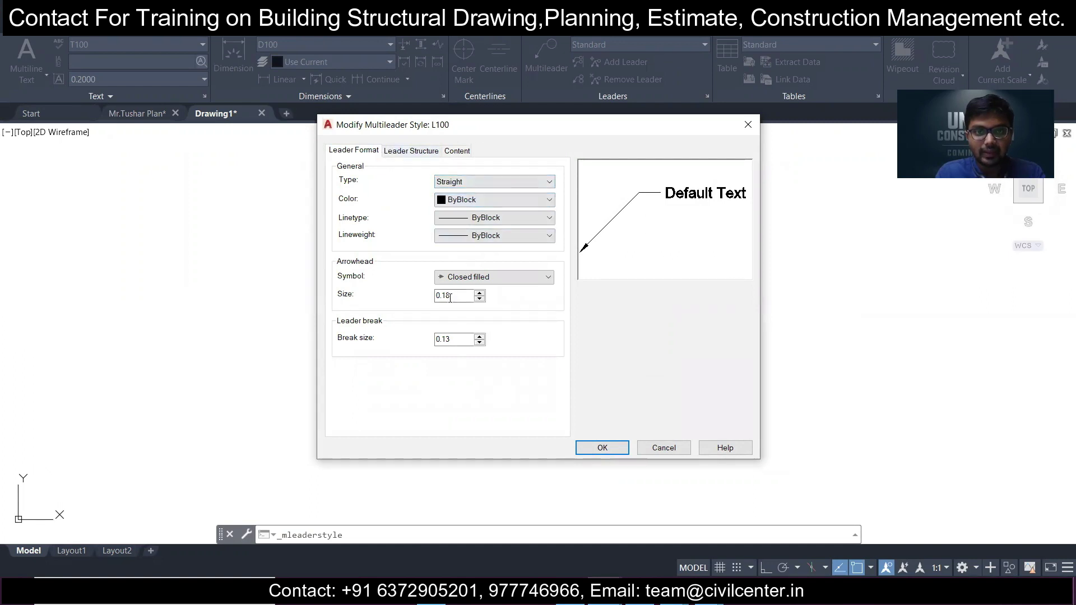
{"action": "type", "text": "150"}
- Assign the T100 text style to the L100 multileader content, save the style and make it current
{"action": "left_click", "coordinate": [397, 151]}
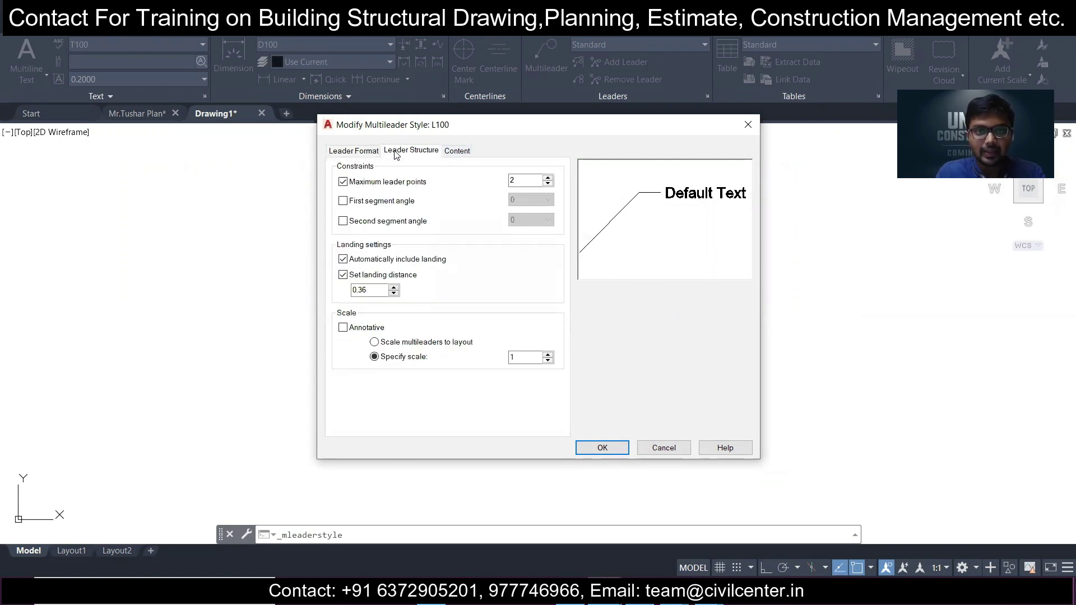
{"action": "left_click", "coordinate": [455, 150]}
{"action": "left_click", "coordinate": [506, 224]}
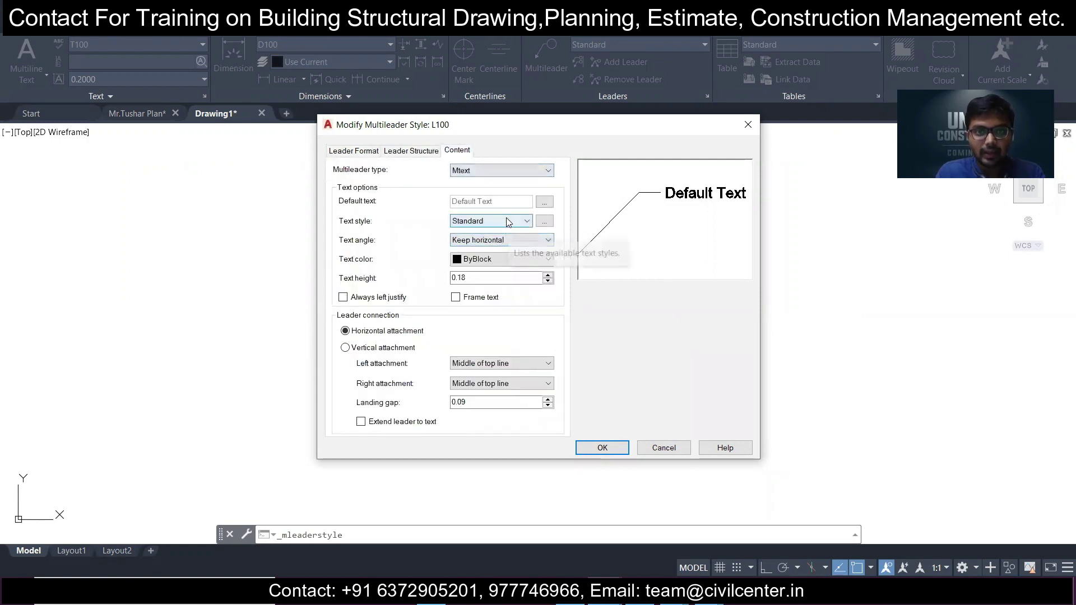
{"action": "left_click", "coordinate": [501, 250]}
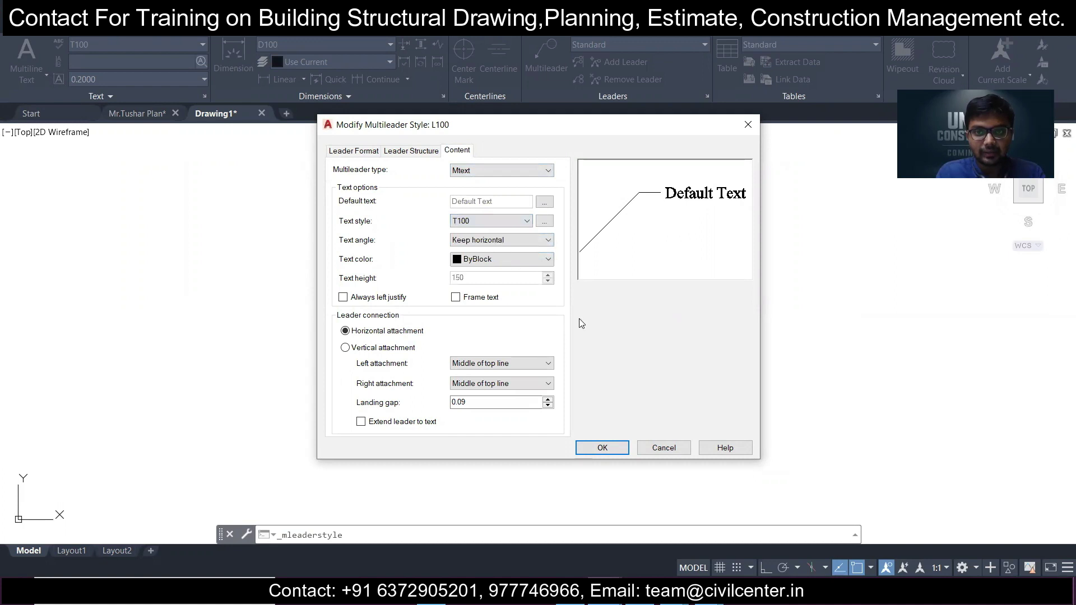
{"action": "left_click", "coordinate": [603, 448]}
{"action": "left_click", "coordinate": [674, 236]}
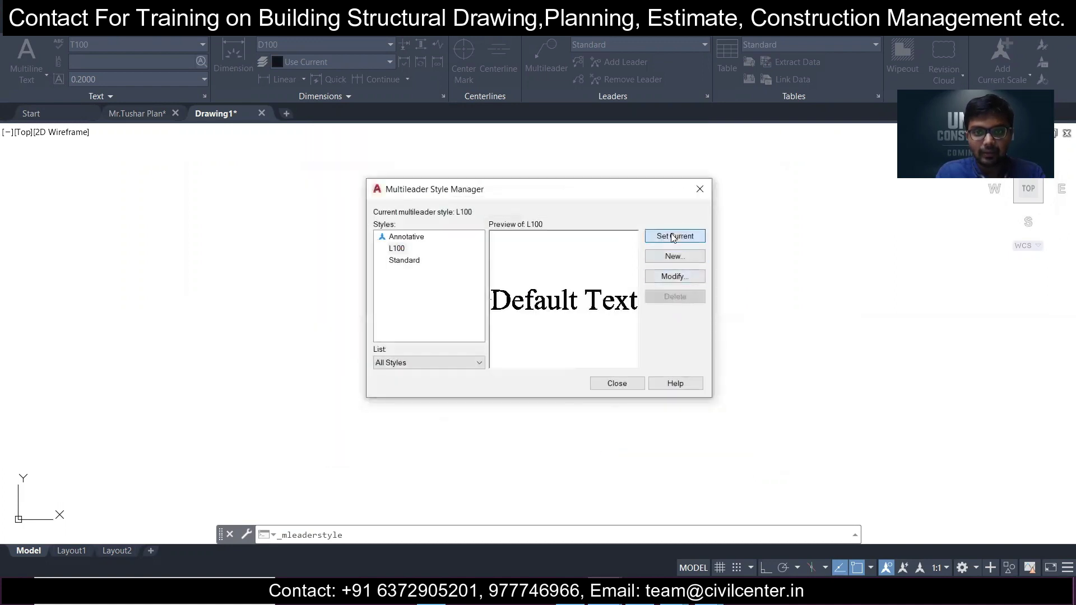
{"action": "left_click", "coordinate": [622, 384]}
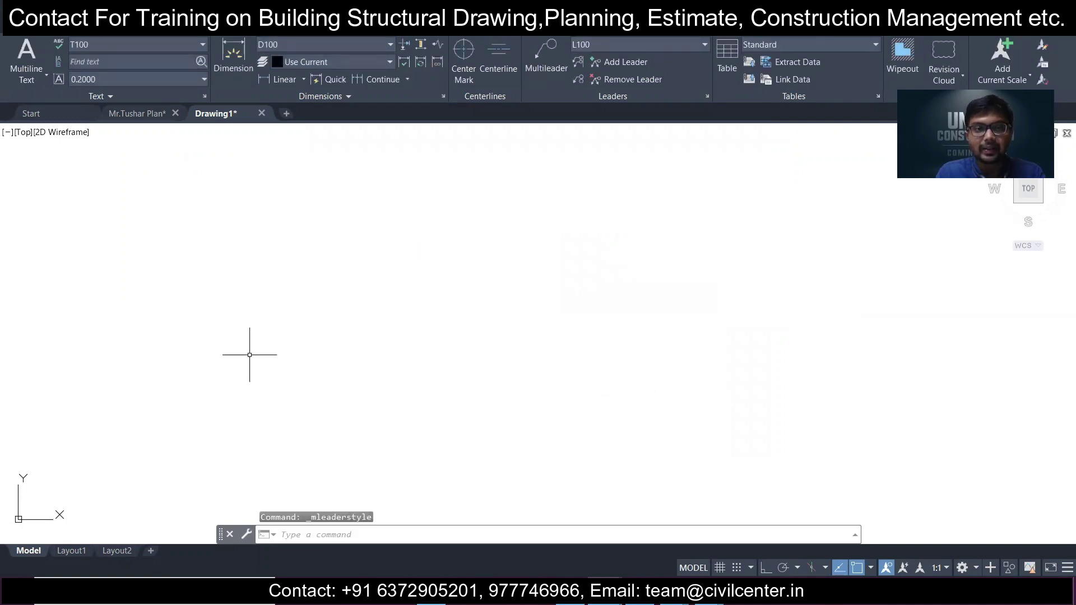
- Draw a vertical reference line 254 long in the empty drawing with ortho mode on
{"action": "left_click", "coordinate": [20, 28]}
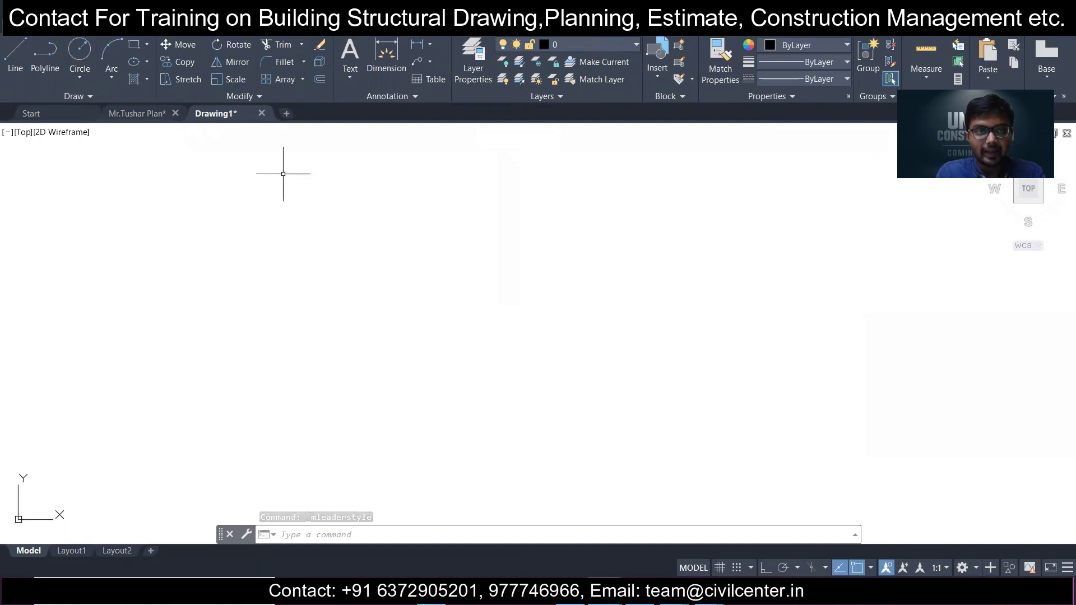
{"action": "left_click", "coordinate": [15, 56]}
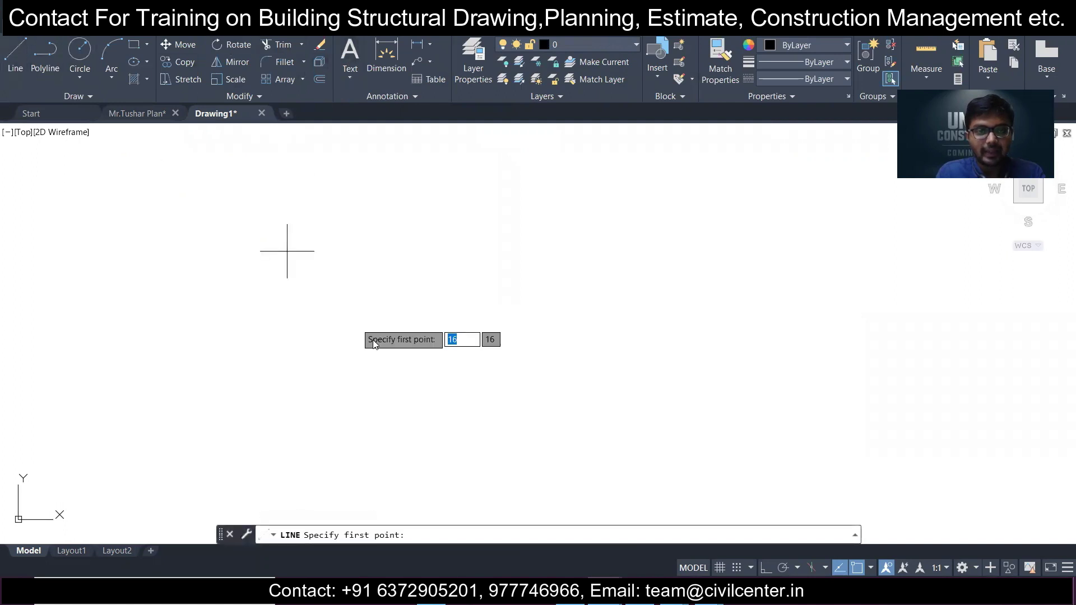
{"action": "left_click", "coordinate": [403, 337]}
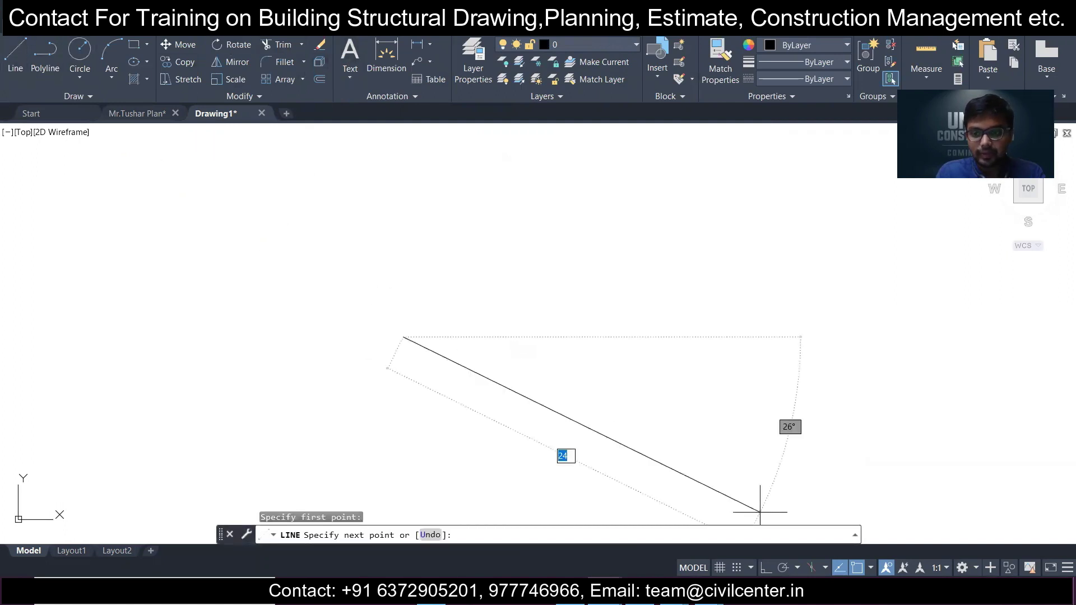
{"action": "key", "text": "F8"}
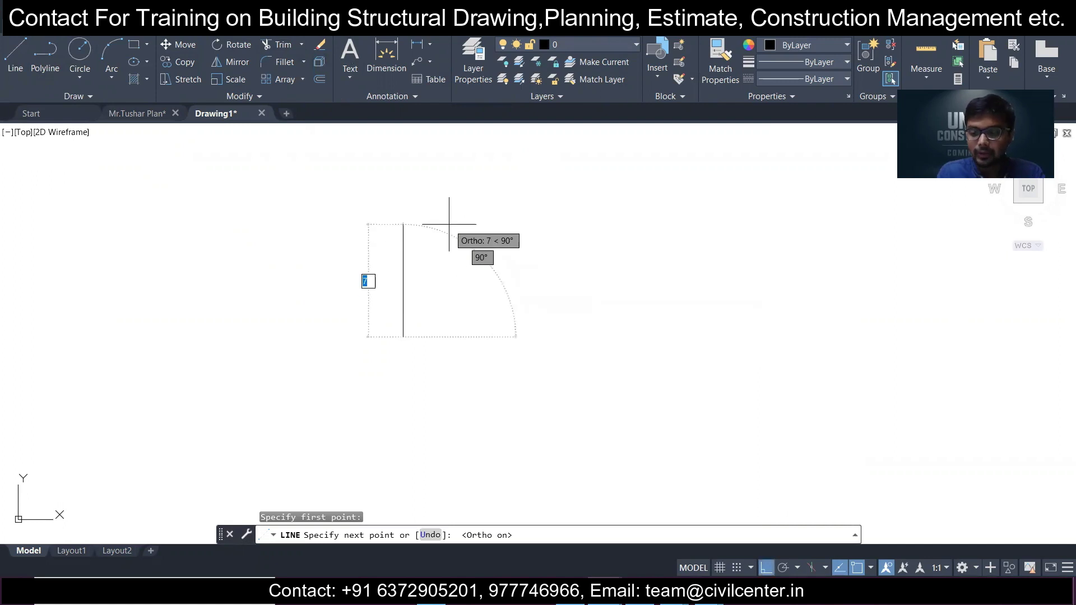
{"action": "type", "text": "254"}
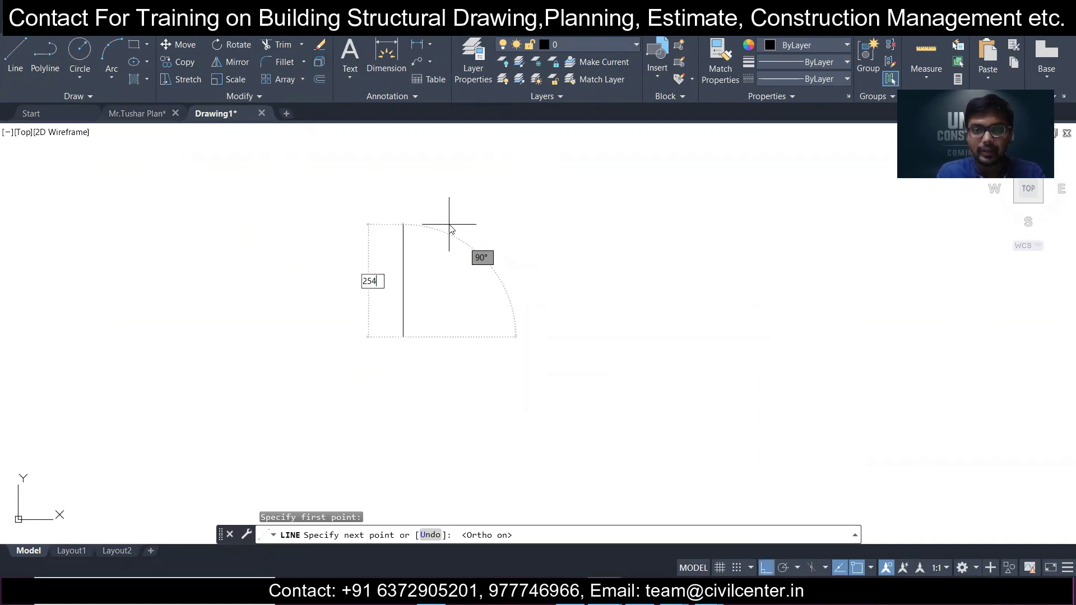
{"action": "key", "text": "Return"}
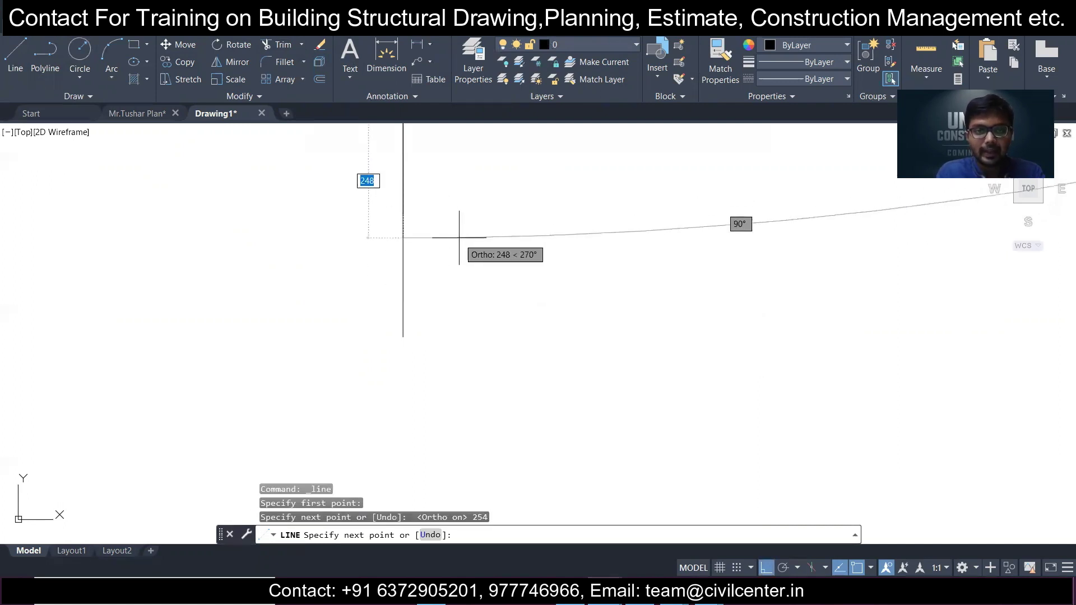
{"action": "key", "text": "Escape"}
- Switch to the other open plan drawing and copy its three separate floor plans outside the title sheet
{"action": "scroll", "coordinate": [461, 238], "scroll_direction": "down", "scroll_amount": 10}
{"action": "scroll", "coordinate": [483, 201], "scroll_direction": "down", "scroll_amount": 4}
{"action": "middle_click_drag", "start_coordinate": [515, 179], "coordinate": [479, 302]}
{"action": "scroll", "coordinate": [477, 263], "scroll_direction": "down", "scroll_amount": 2}
{"action": "left_click", "coordinate": [120, 112]}
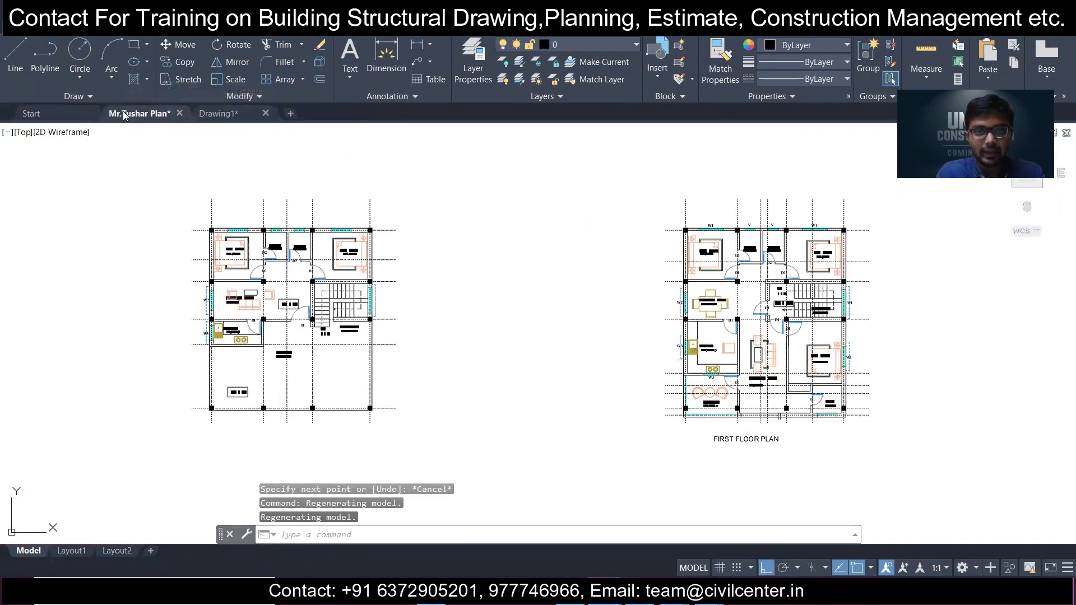
{"action": "scroll", "coordinate": [409, 234], "scroll_direction": "down", "scroll_amount": 2}
{"action": "left_click", "coordinate": [289, 193]}
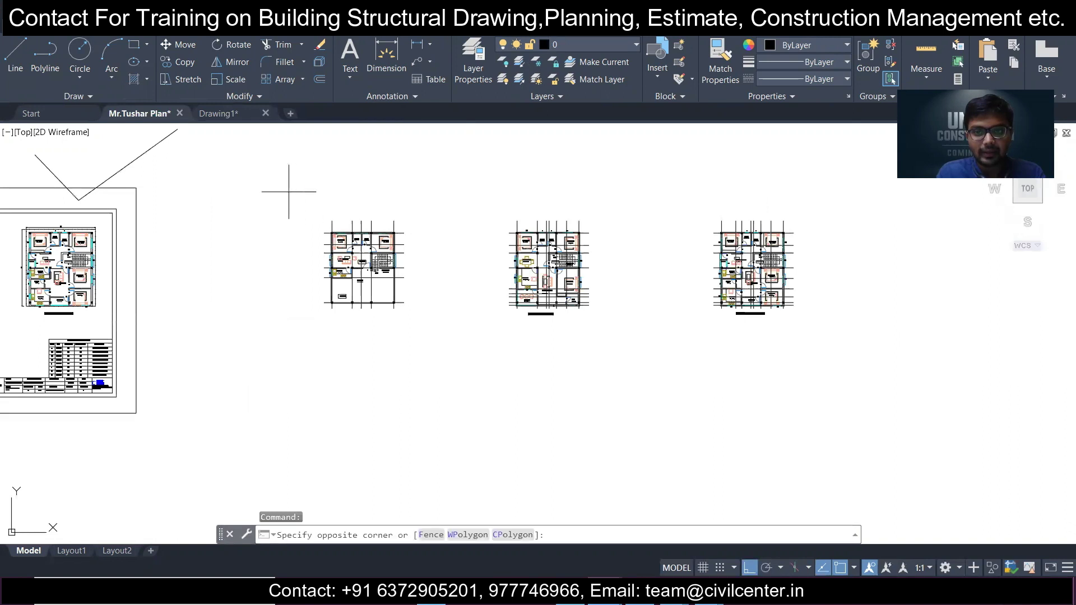
{"action": "left_click", "coordinate": [901, 376]}
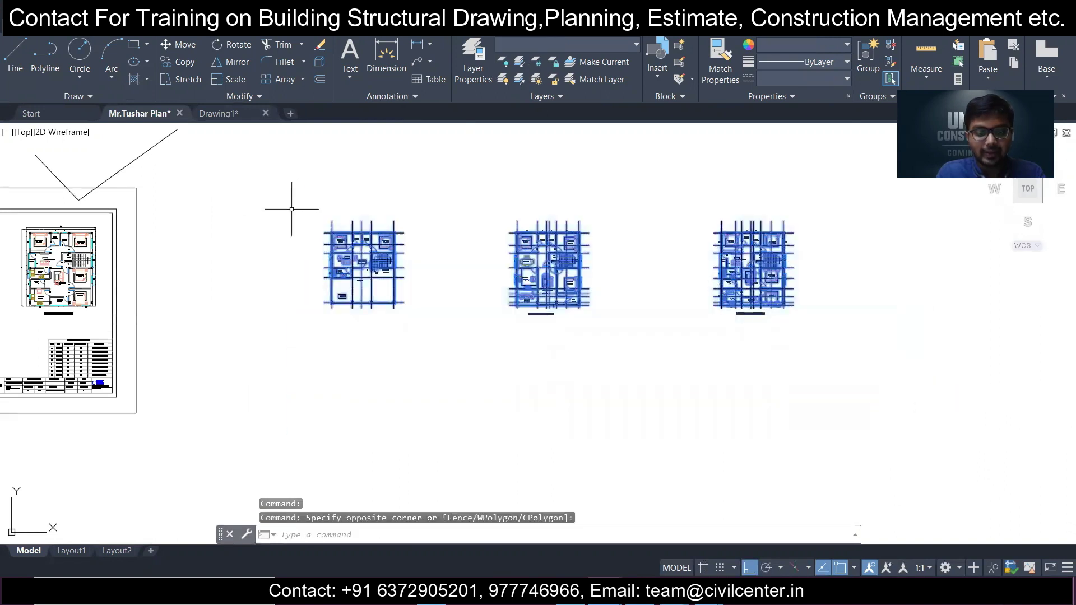
{"action": "key", "text": "ctrl+c"}
- Paste the copied floor plans into Drawing1 beside the reference line
{"action": "left_click", "coordinate": [205, 114]}
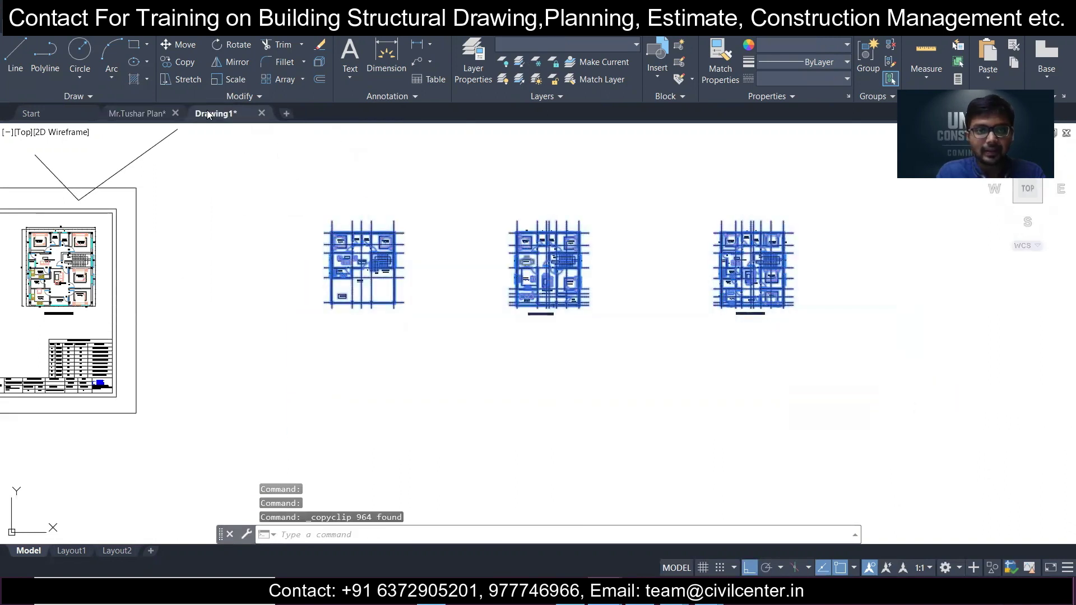
{"action": "key", "text": "ctrl+v"}
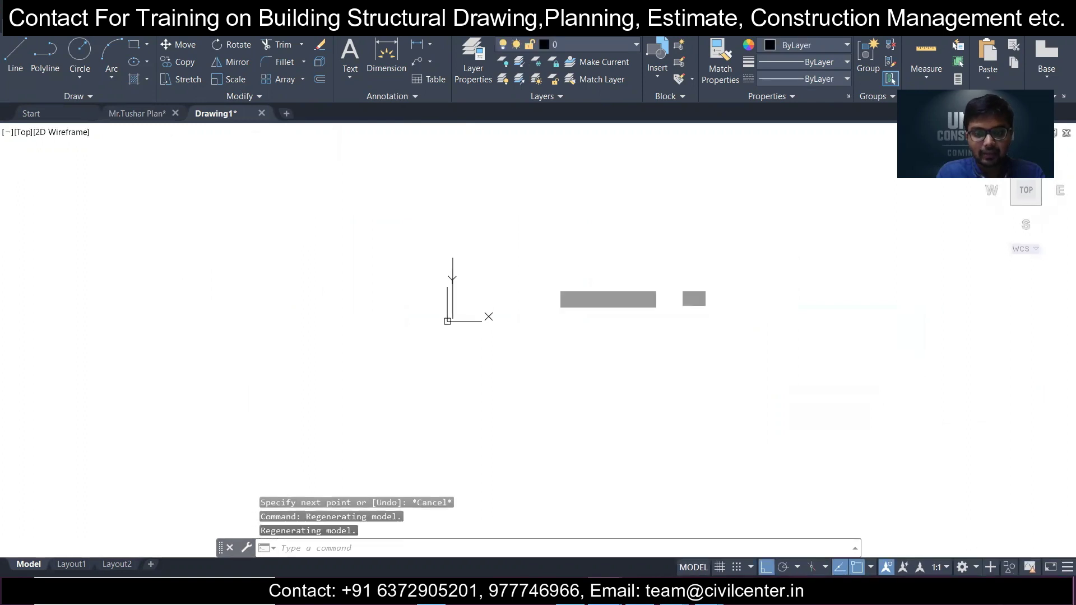
{"action": "left_click", "coordinate": [555, 395]}
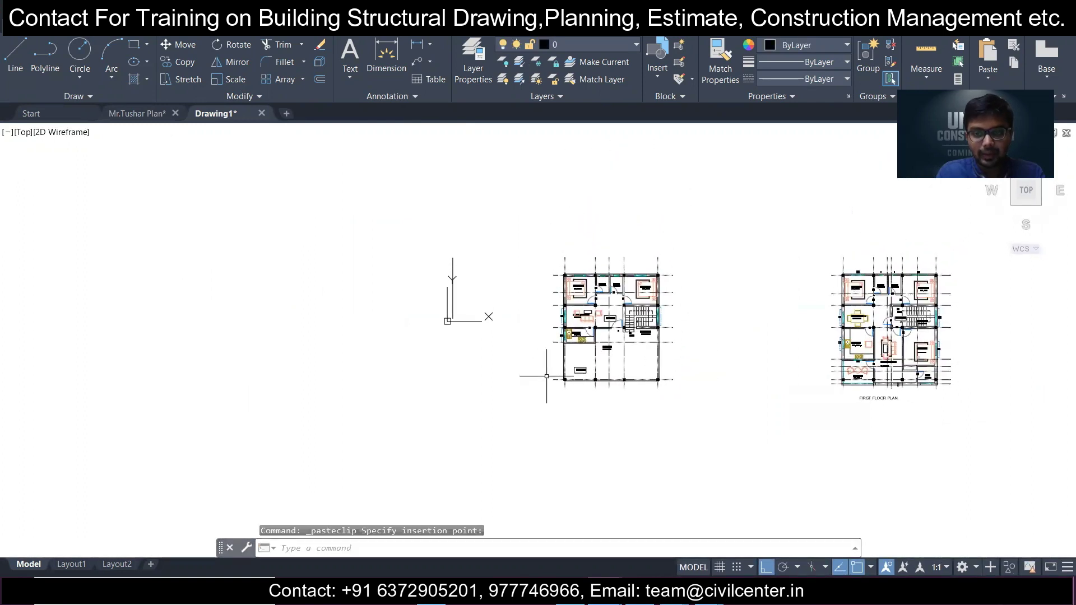
- Start aligning all pasted floor plans, matching the lower-left corner of the first plan's top-left column to the reference line's bottom end
{"action": "scroll", "coordinate": [541, 358], "scroll_direction": "down", "scroll_amount": 3}
{"action": "left_click", "coordinate": [523, 293]}
{"action": "left_click", "coordinate": [897, 423]}
{"action": "scroll", "coordinate": [484, 319], "scroll_direction": "up", "scroll_amount": 5}
{"action": "scroll", "coordinate": [637, 354], "scroll_direction": "up", "scroll_amount": 1}
{"action": "scroll", "coordinate": [314, 196], "scroll_direction": "up", "scroll_amount": 3}
{"action": "type", "text": "A"}
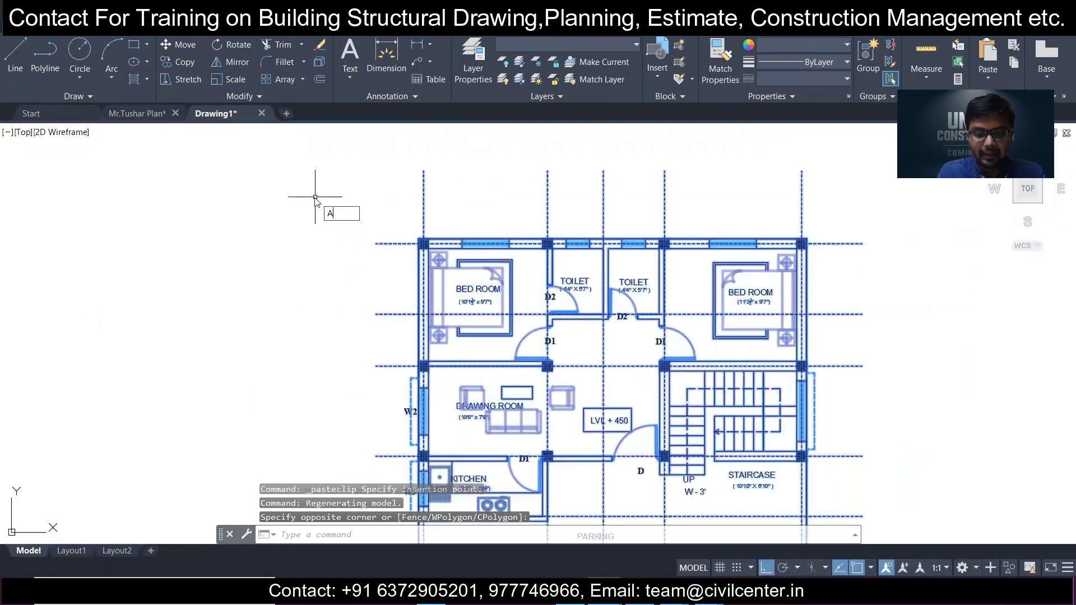
{"action": "type", "text": "L"}
{"action": "key", "text": "Return"}
{"action": "scroll", "coordinate": [437, 263], "scroll_direction": "up", "scroll_amount": 4}
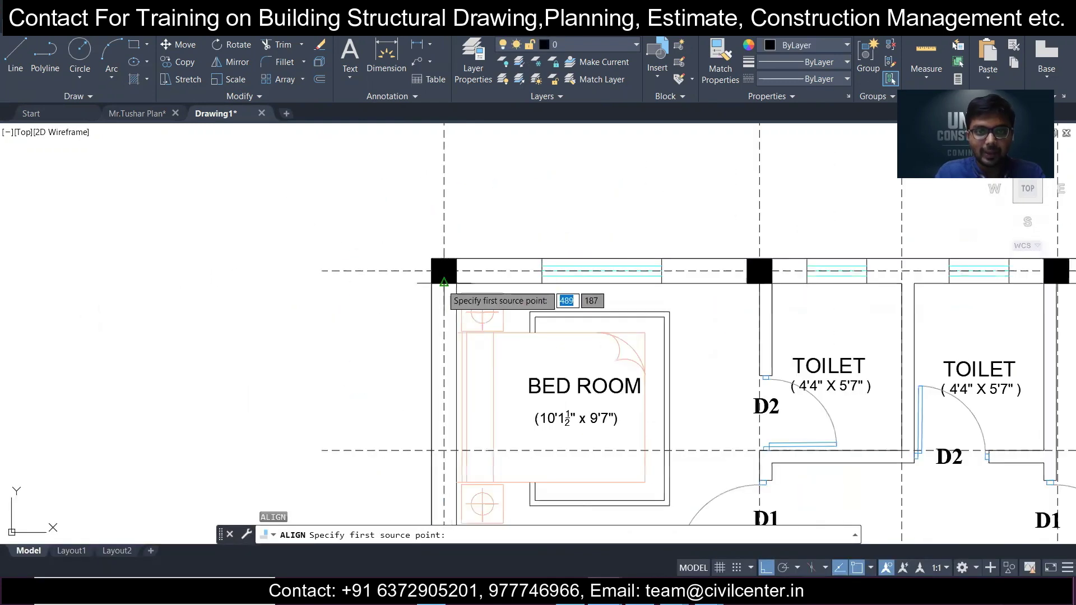
{"action": "scroll", "coordinate": [444, 282], "scroll_direction": "up", "scroll_amount": 3}
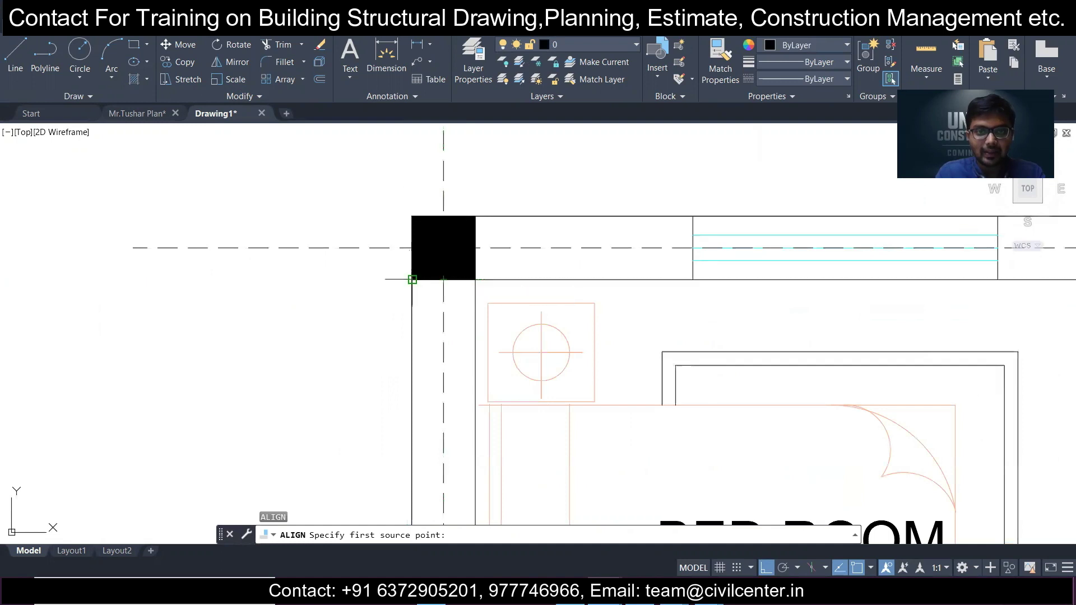
{"action": "left_click", "coordinate": [413, 279]}
{"action": "scroll", "coordinate": [412, 279], "scroll_direction": "down", "scroll_amount": 5}
{"action": "scroll", "coordinate": [550, 312], "scroll_direction": "down", "scroll_amount": 2}
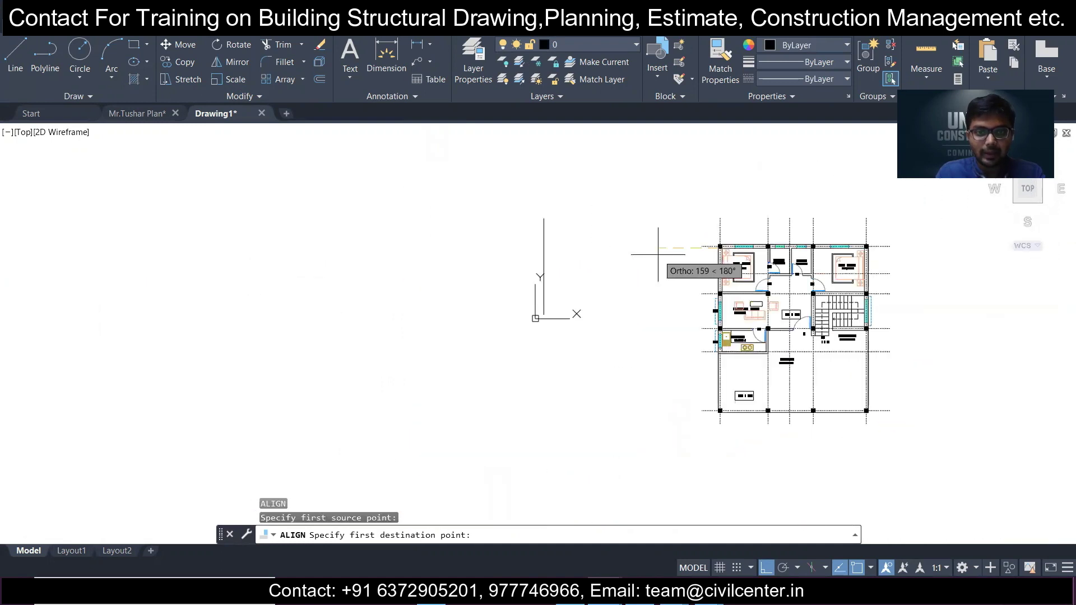
{"action": "scroll", "coordinate": [555, 319], "scroll_direction": "up", "scroll_amount": 6}
{"action": "left_click", "coordinate": [544, 314]}
- Match the column's upper-left corner to the reference line's top end and scale the plans to the alignment points
{"action": "scroll", "coordinate": [544, 315], "scroll_direction": "down", "scroll_amount": 4}
{"action": "scroll", "coordinate": [646, 253], "scroll_direction": "up", "scroll_amount": 6}
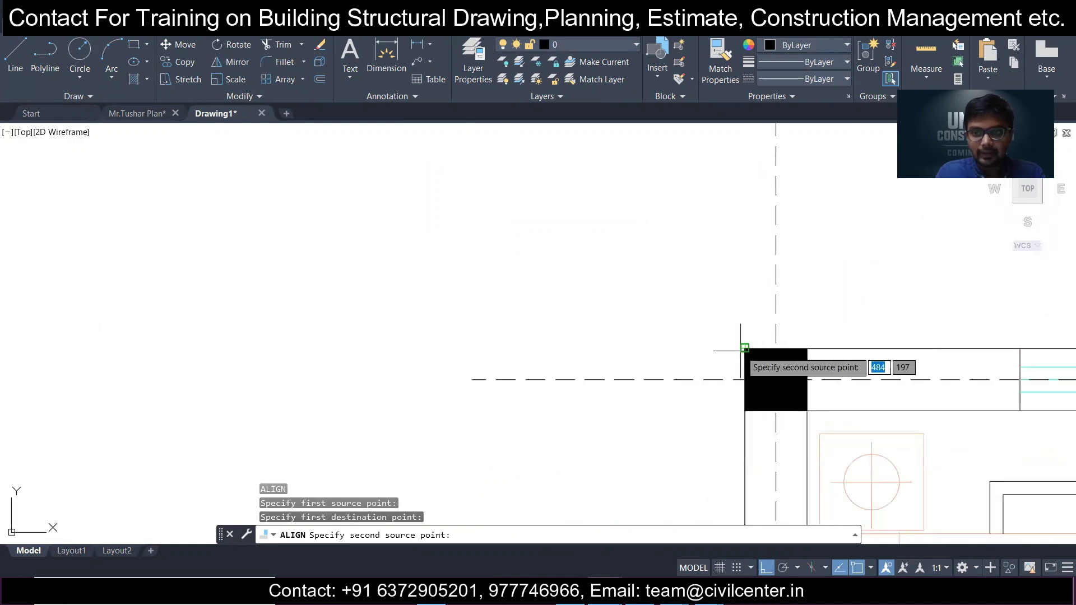
{"action": "left_click", "coordinate": [744, 348]}
{"action": "scroll", "coordinate": [733, 325], "scroll_direction": "down", "scroll_amount": 6}
{"action": "left_click", "coordinate": [461, 292]}
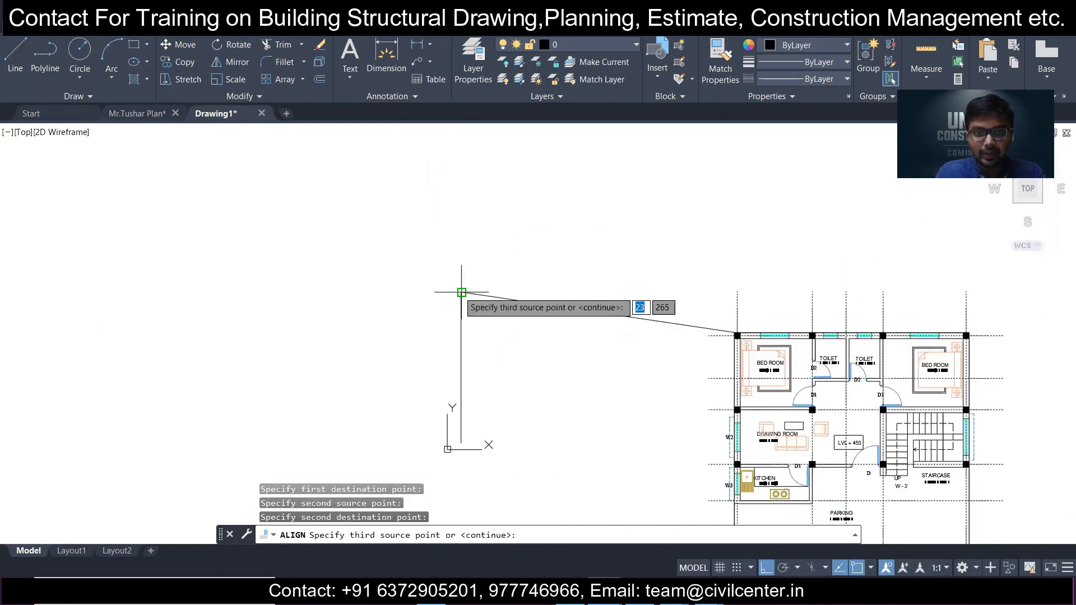
{"action": "key", "text": "Return"}
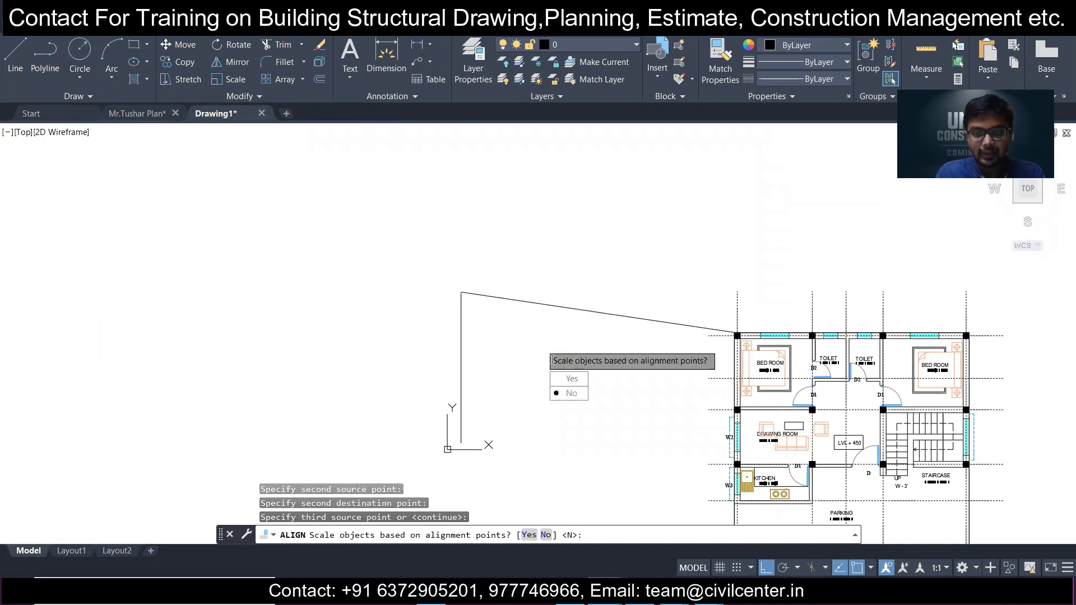
{"action": "left_click", "coordinate": [563, 379]}
- Erase the vertical reference line along the column's outer edge
{"action": "left_click", "coordinate": [456, 264]}
{"action": "left_click", "coordinate": [500, 465]}
{"action": "key", "text": "Delete"}
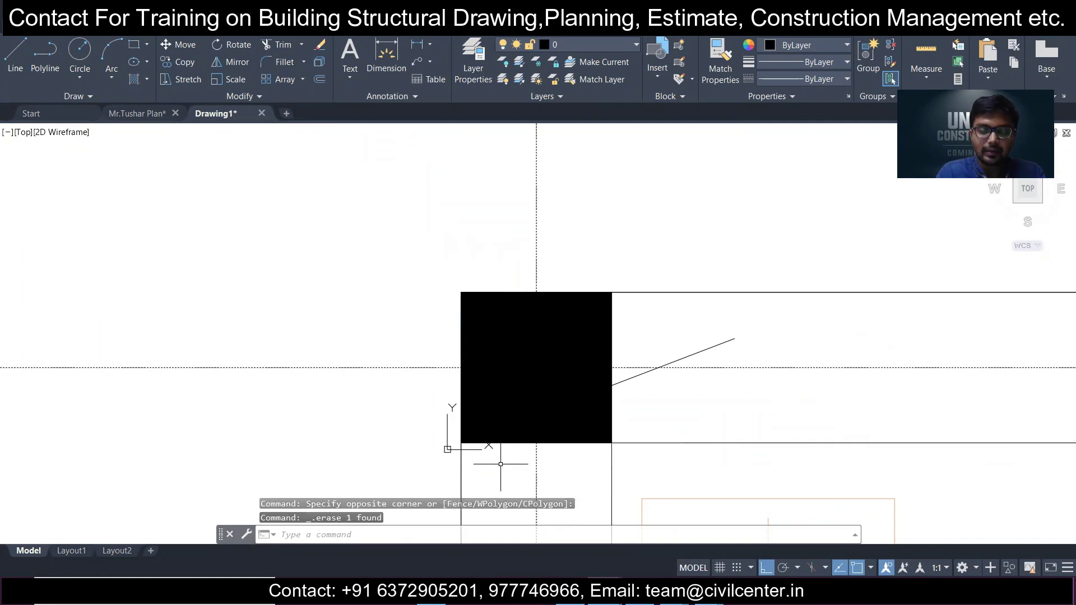
- Check the width of the first plan's top-left column with a linear dimension, without placing it
{"action": "scroll", "coordinate": [499, 386], "scroll_direction": "down", "scroll_amount": 5}
{"action": "scroll", "coordinate": [513, 335], "scroll_direction": "down", "scroll_amount": 2}
{"action": "middle_click_drag", "start_coordinate": [557, 339], "coordinate": [249, 268]}
{"action": "scroll", "coordinate": [294, 268], "scroll_direction": "down", "scroll_amount": 1}
{"action": "scroll", "coordinate": [458, 294], "scroll_direction": "up", "scroll_amount": 1}
{"action": "middle_click_drag", "start_coordinate": [396, 291], "coordinate": [708, 285]}
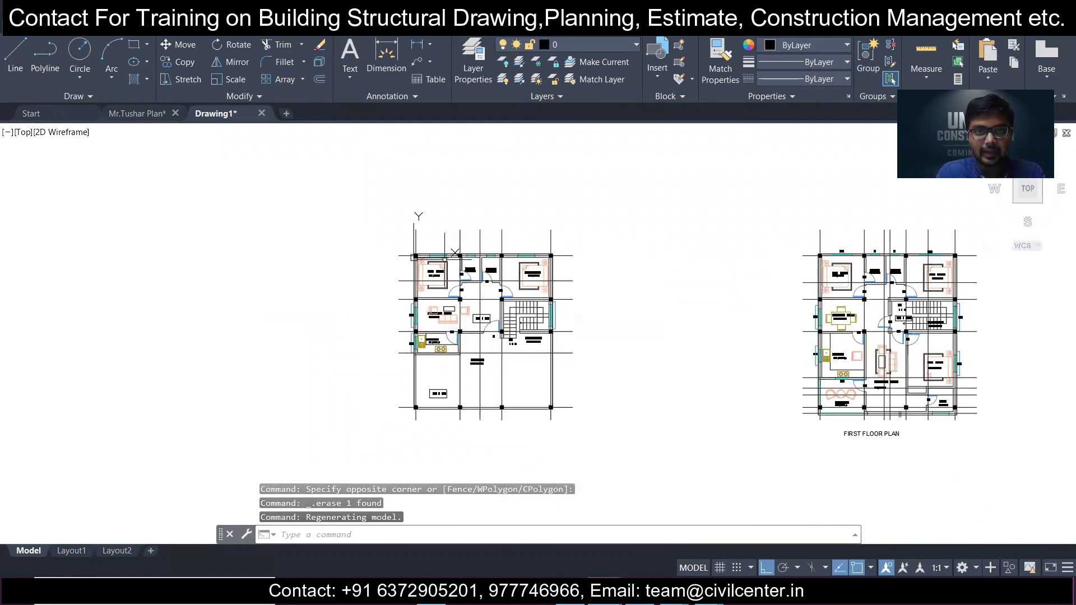
{"action": "left_click", "coordinate": [418, 44]}
{"action": "scroll", "coordinate": [424, 283], "scroll_direction": "up", "scroll_amount": 6}
{"action": "scroll", "coordinate": [381, 180], "scroll_direction": "up", "scroll_amount": 6}
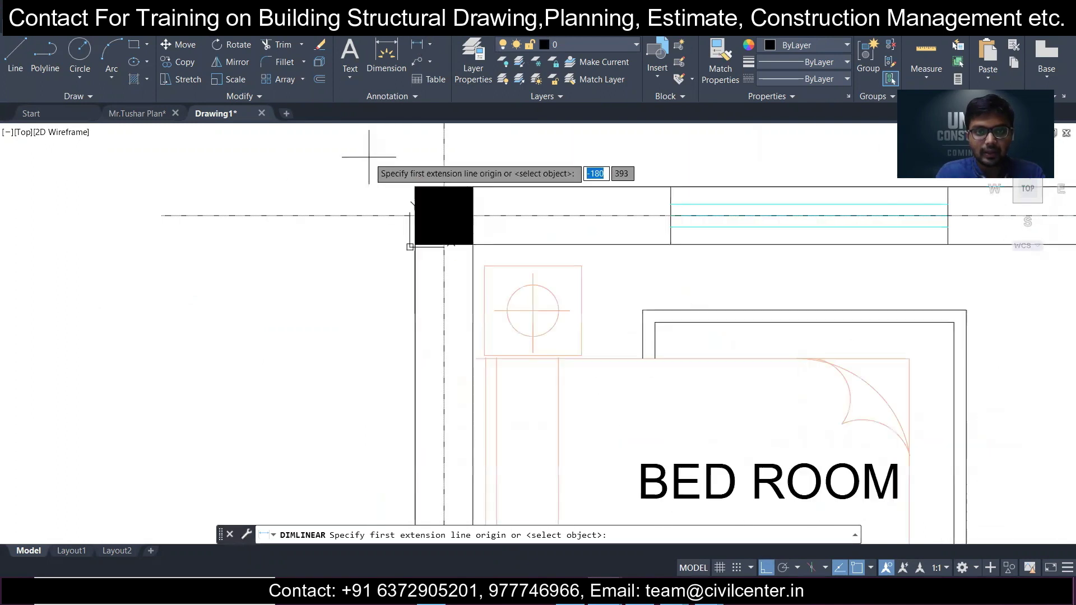
{"action": "left_click", "coordinate": [415, 188]}
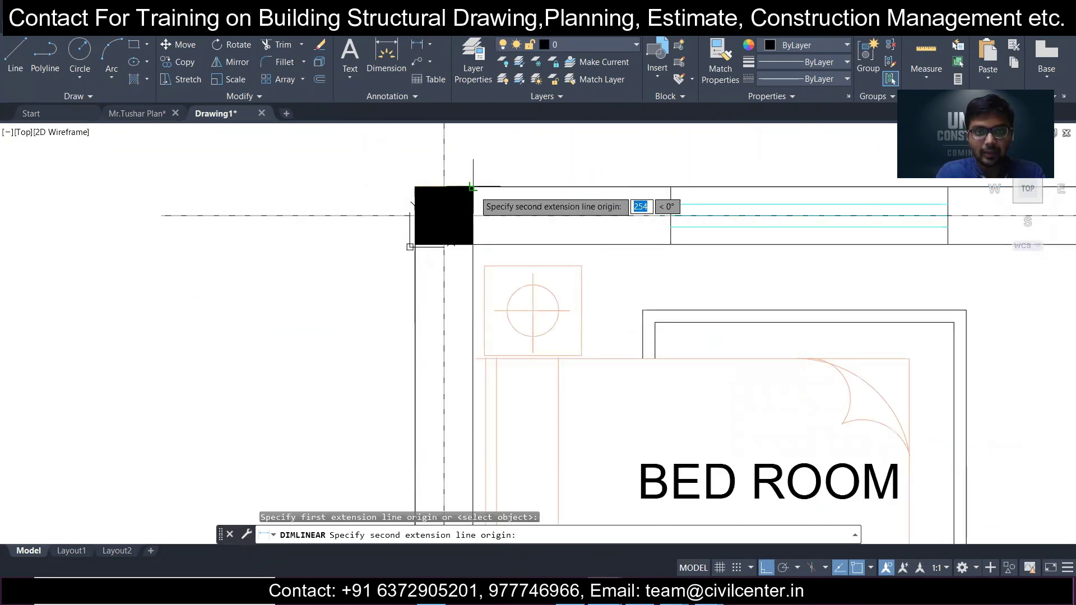
{"action": "left_click", "coordinate": [472, 187]}
{"action": "key", "text": "Escape"}
- Look over the scaled ground, first and second floor plans and the empty space around them
{"action": "scroll", "coordinate": [467, 160], "scroll_direction": "down", "scroll_amount": 10}
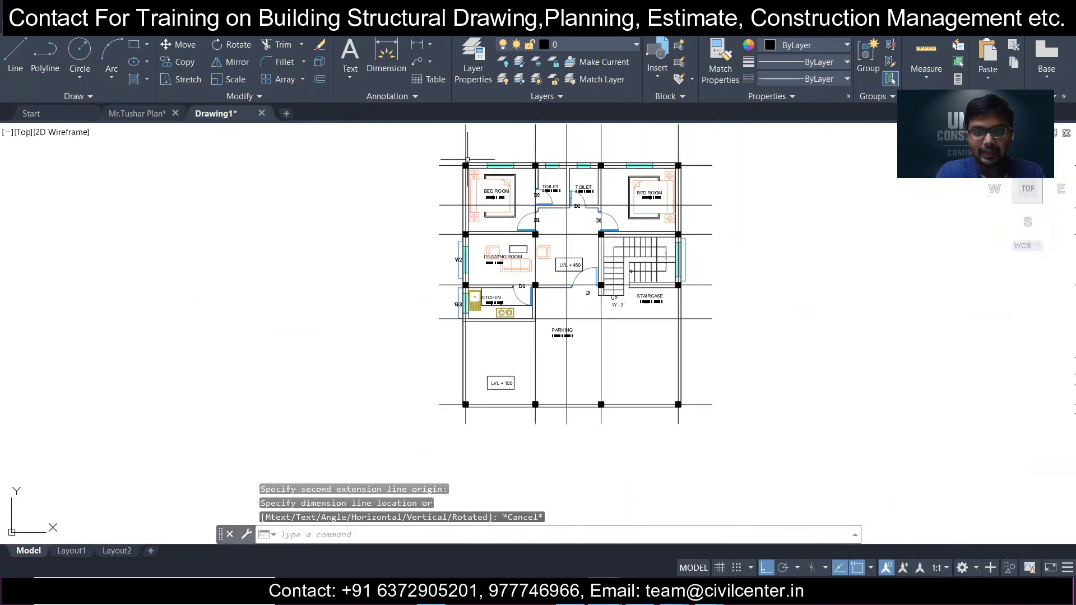
{"action": "middle_click_drag", "start_coordinate": [520, 174], "coordinate": [453, 241]}
{"action": "scroll", "coordinate": [670, 231], "scroll_direction": "down", "scroll_amount": 2}
{"action": "middle_click_drag", "start_coordinate": [670, 234], "coordinate": [580, 241]}
{"action": "middle_click_drag", "start_coordinate": [734, 228], "coordinate": [396, 229]}
{"action": "scroll", "coordinate": [743, 348], "scroll_direction": "down", "scroll_amount": 2}
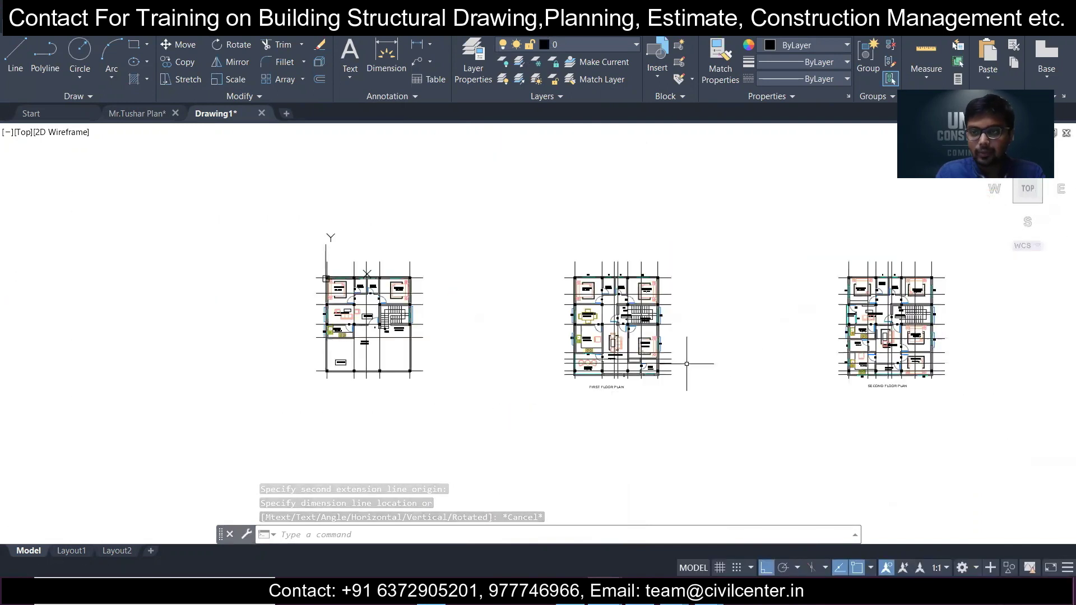
{"action": "middle_click_drag", "start_coordinate": [687, 365], "coordinate": [652, 356]}
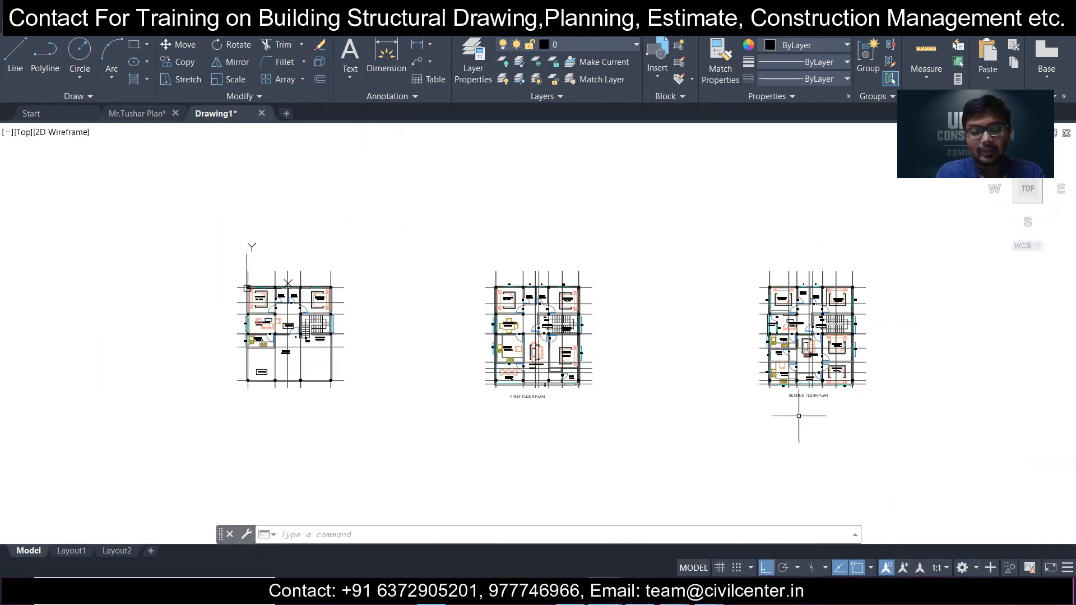
{"action": "scroll", "coordinate": [859, 419], "scroll_direction": "up", "scroll_amount": 4}
{"action": "left_click", "coordinate": [843, 392]}
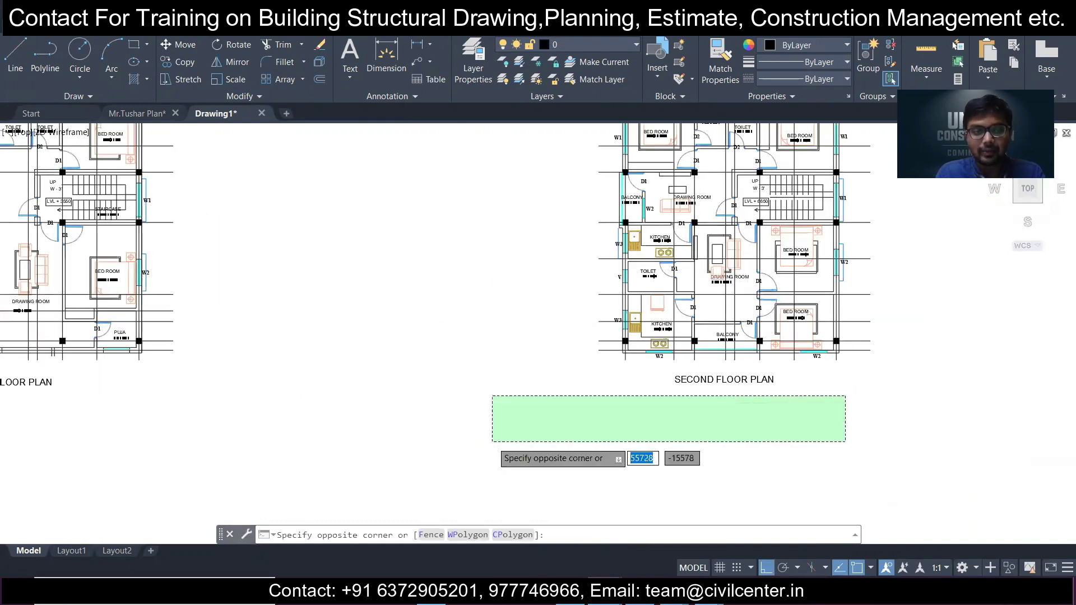
{"action": "scroll", "coordinate": [482, 440], "scroll_direction": "down", "scroll_amount": 4}
{"action": "scroll", "coordinate": [236, 417], "scroll_direction": "down", "scroll_amount": 5}
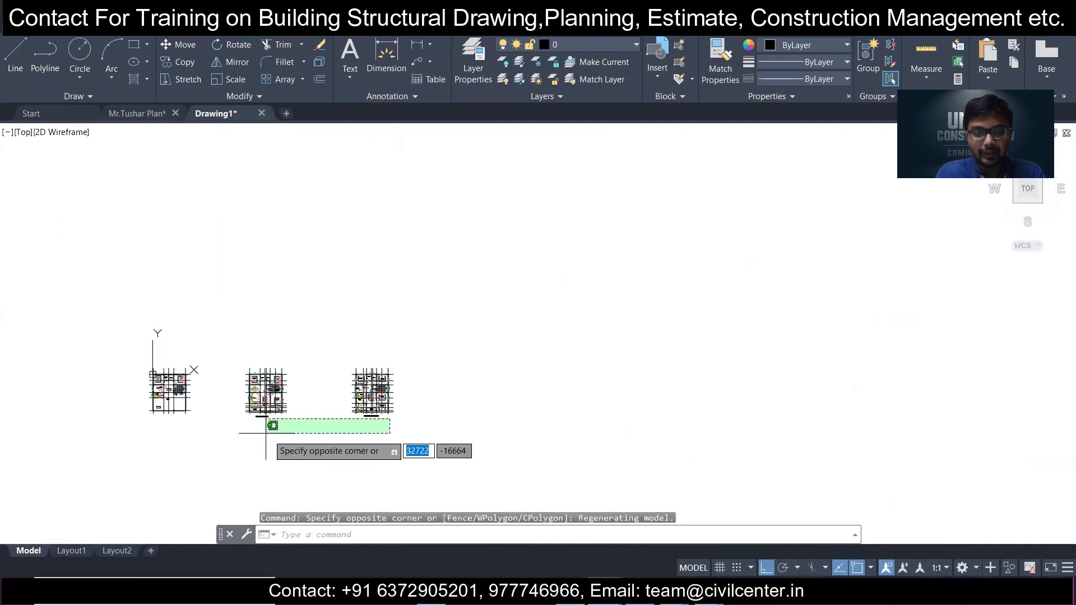
{"action": "left_click", "coordinate": [279, 436]}
- Select the vertical and horizontal centre lines of the ground floor plan to check their layer, then clear the selection
{"action": "middle_click_drag", "start_coordinate": [199, 405], "coordinate": [336, 402]}
{"action": "scroll", "coordinate": [336, 402], "scroll_direction": "up", "scroll_amount": 5}
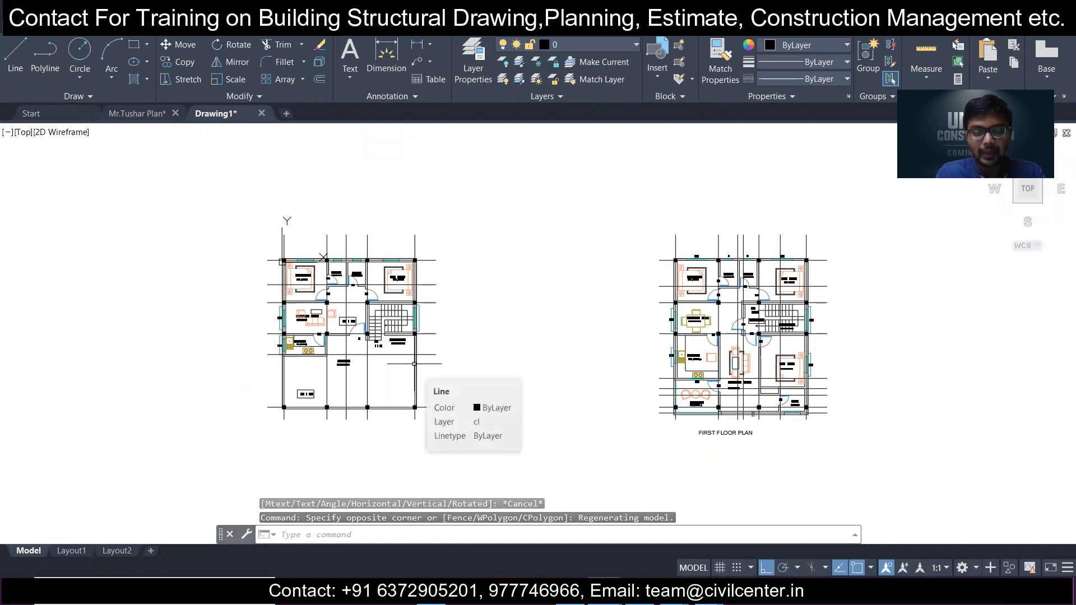
{"action": "scroll", "coordinate": [393, 296], "scroll_direction": "up", "scroll_amount": 2}
{"action": "left_click", "coordinate": [473, 179]}
{"action": "left_click", "coordinate": [188, 225]}
{"action": "scroll", "coordinate": [515, 209], "scroll_direction": "down", "scroll_amount": 2}
{"action": "left_click", "coordinate": [504, 193]}
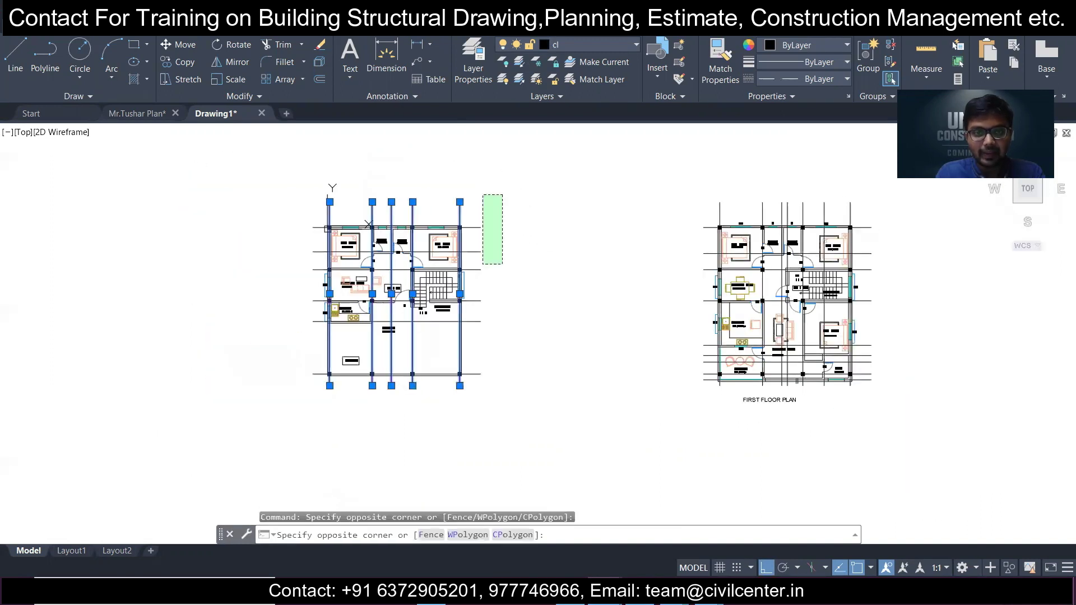
{"action": "left_click", "coordinate": [463, 421]}
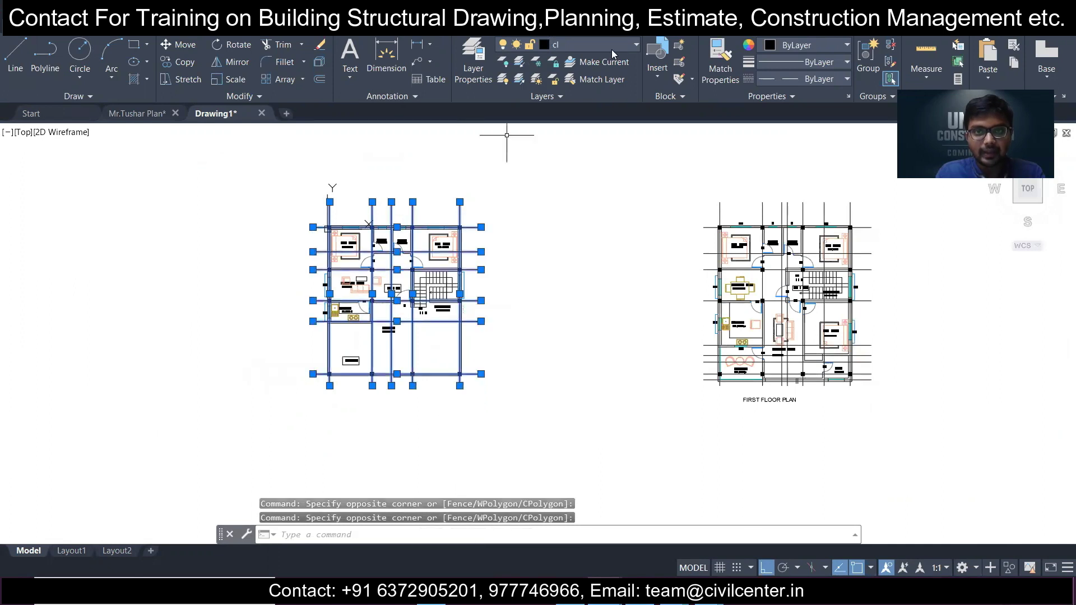
{"action": "key", "text": "Escape"}
- Save the drawing with all floor plans as Mr.T GF in the Running folder, in AutoCAD 2000/LT2000 format
{"action": "scroll", "coordinate": [388, 206], "scroll_direction": "up", "scroll_amount": 4}
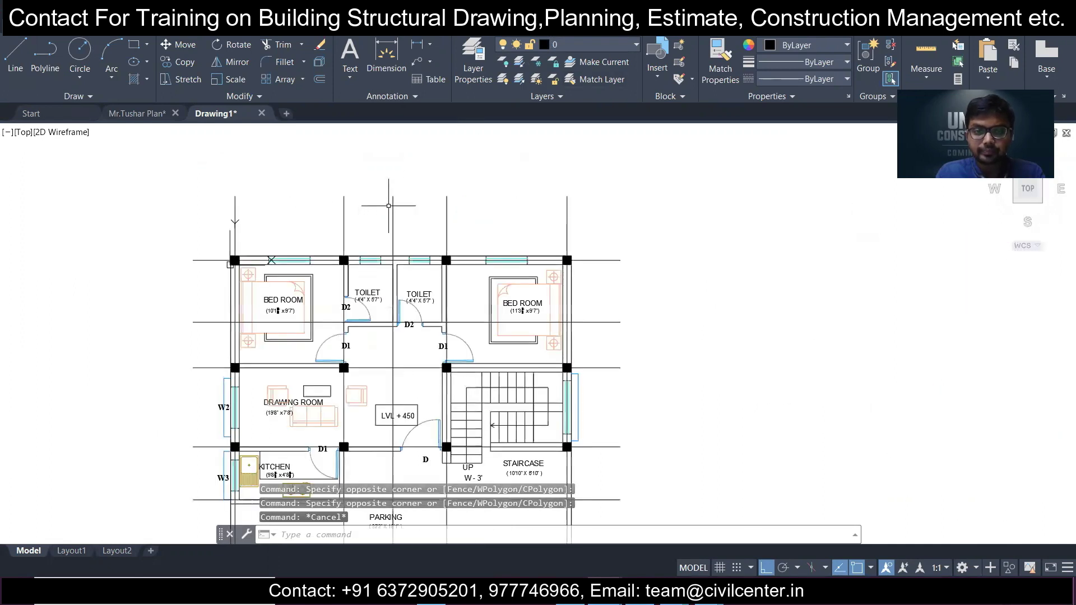
{"action": "scroll", "coordinate": [388, 206], "scroll_direction": "down", "scroll_amount": 4}
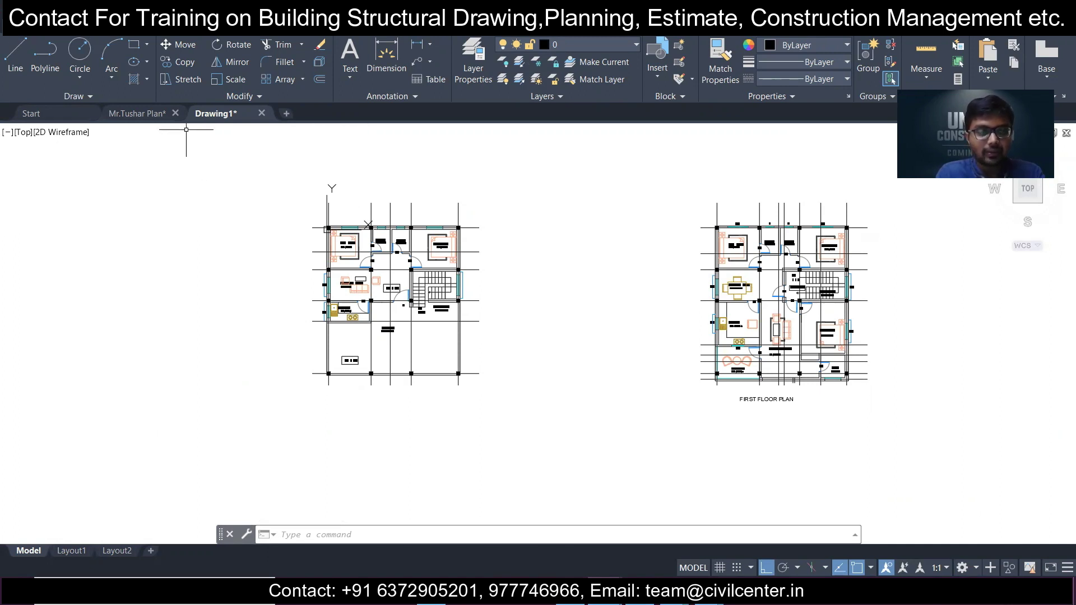
{"action": "left_click", "coordinate": [16, 16]}
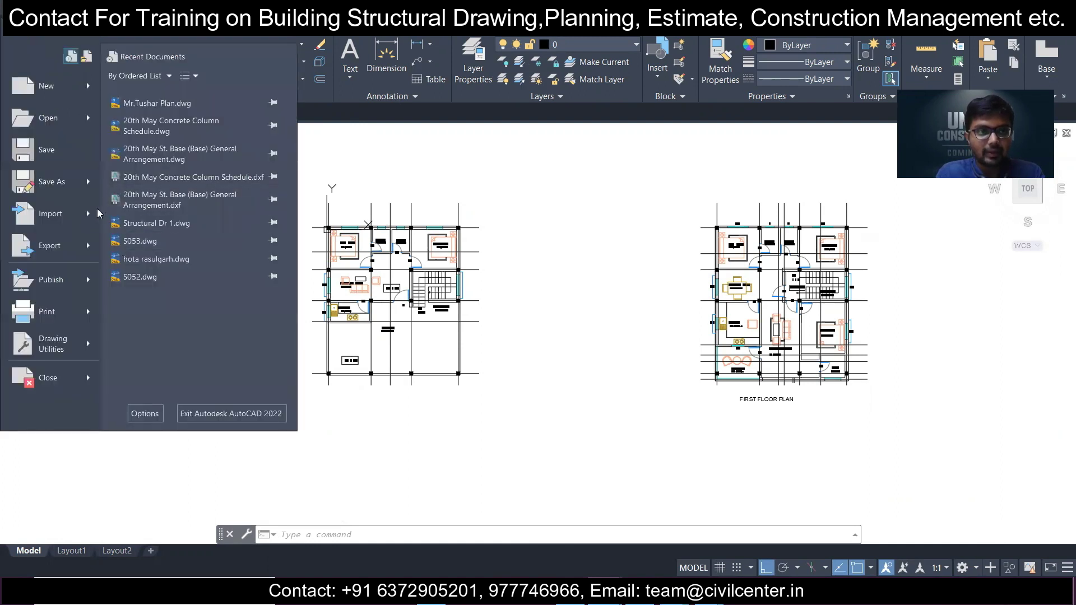
{"action": "left_click", "coordinate": [83, 184]}
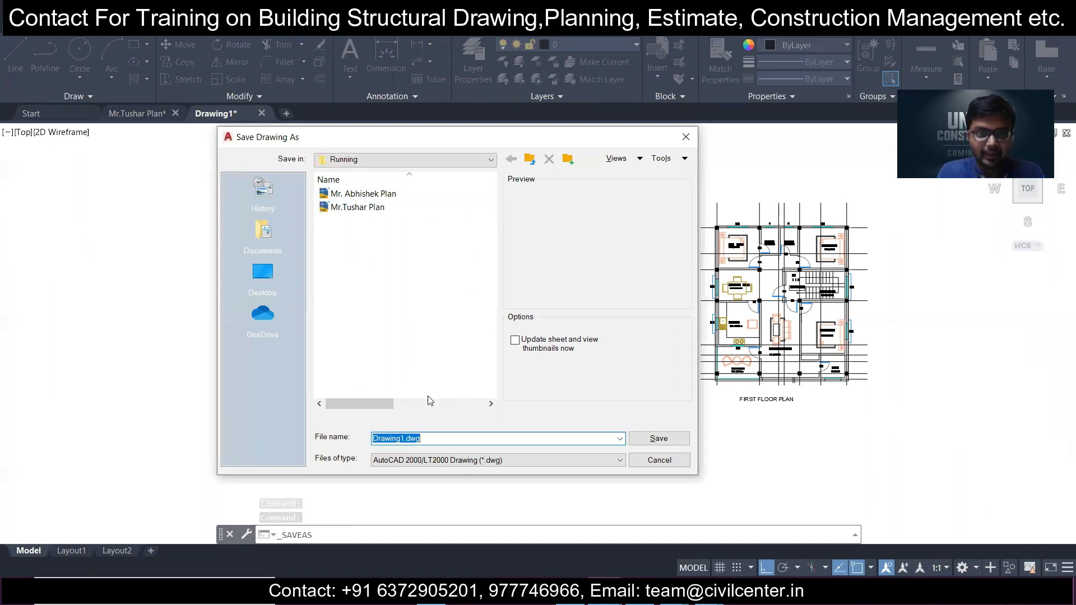
{"action": "type", "text": "mR."}
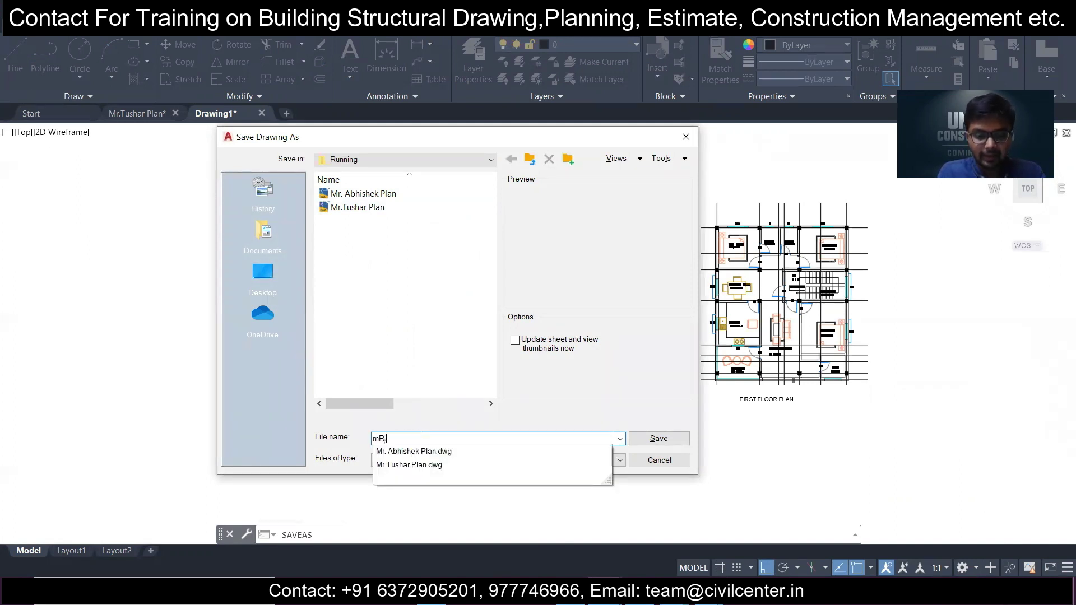
{"action": "key", "text": "BackSpace"}
{"action": "key", "text": "BackSpace"}
{"action": "key", "text": "BackSpace"}
{"action": "key", "text": "BackSpace"}
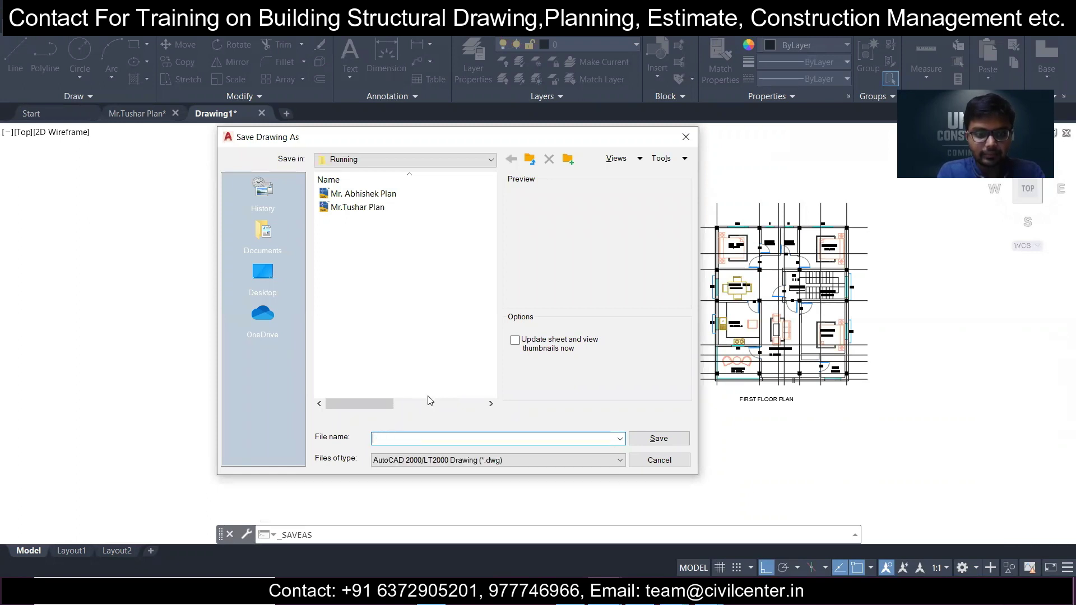
{"action": "type", "text": "Mr. "}
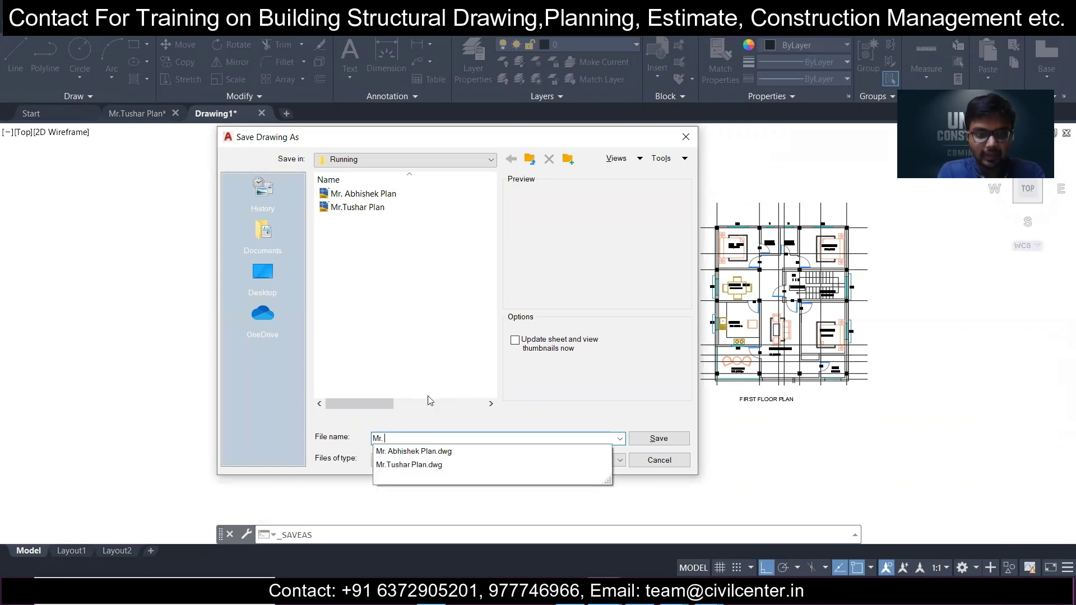
{"action": "type", "text": "T GF"}
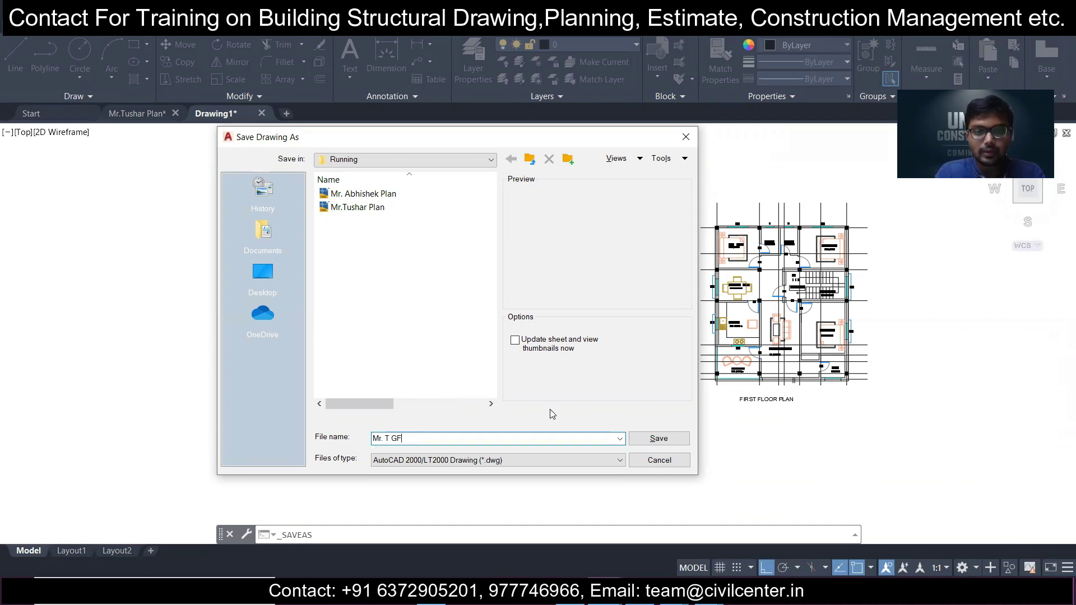
{"action": "left_click", "coordinate": [659, 438]}
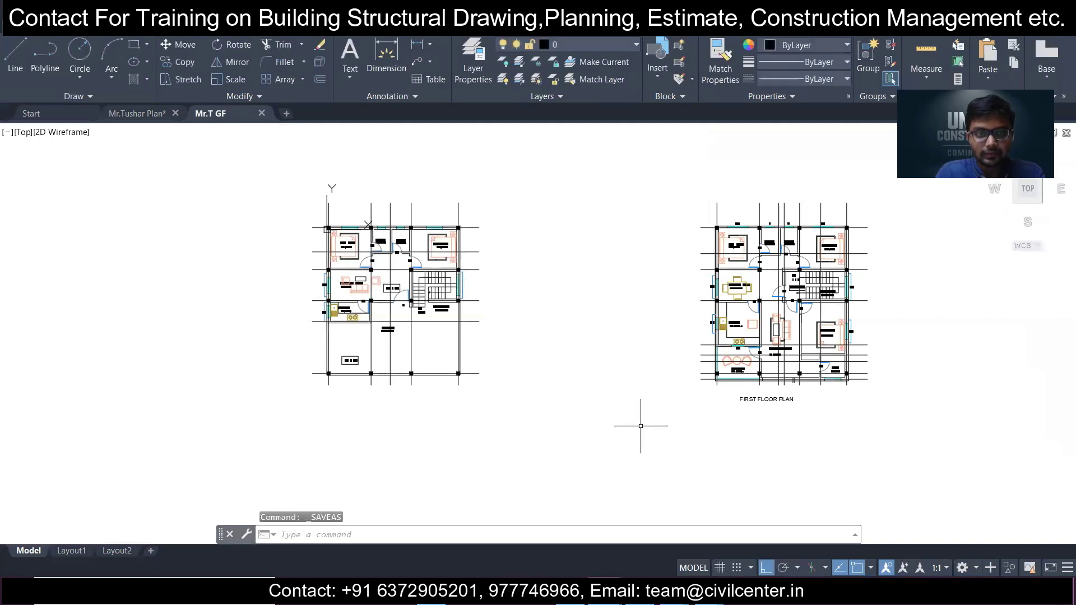
- Switch to File Explorer and open the Running folder inside Clients on New Volume (E:)
{"action": "scroll", "coordinate": [529, 359], "scroll_direction": "down", "scroll_amount": 1}
{"action": "scroll", "coordinate": [523, 348], "scroll_direction": "up", "scroll_amount": 1}
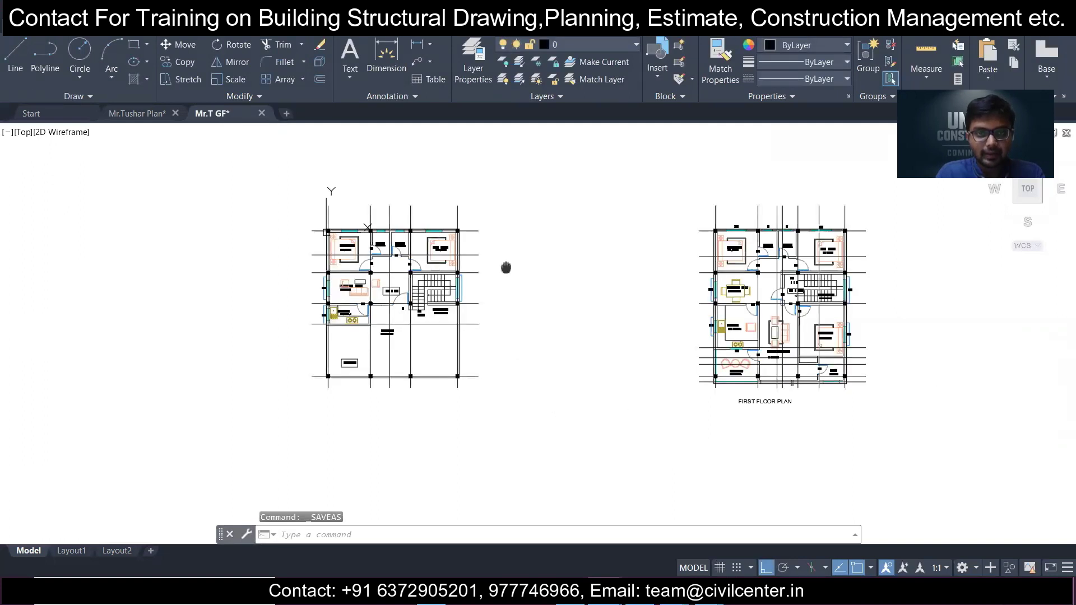
{"action": "middle_click_drag", "start_coordinate": [505, 267], "coordinate": [467, 289]}
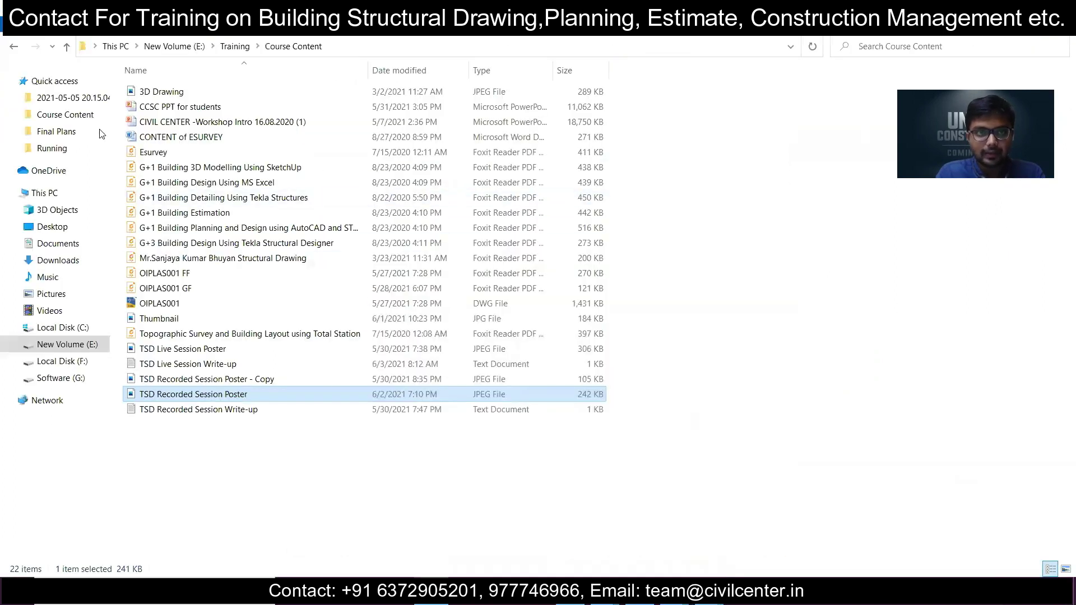
{"action": "left_click", "coordinate": [175, 46]}
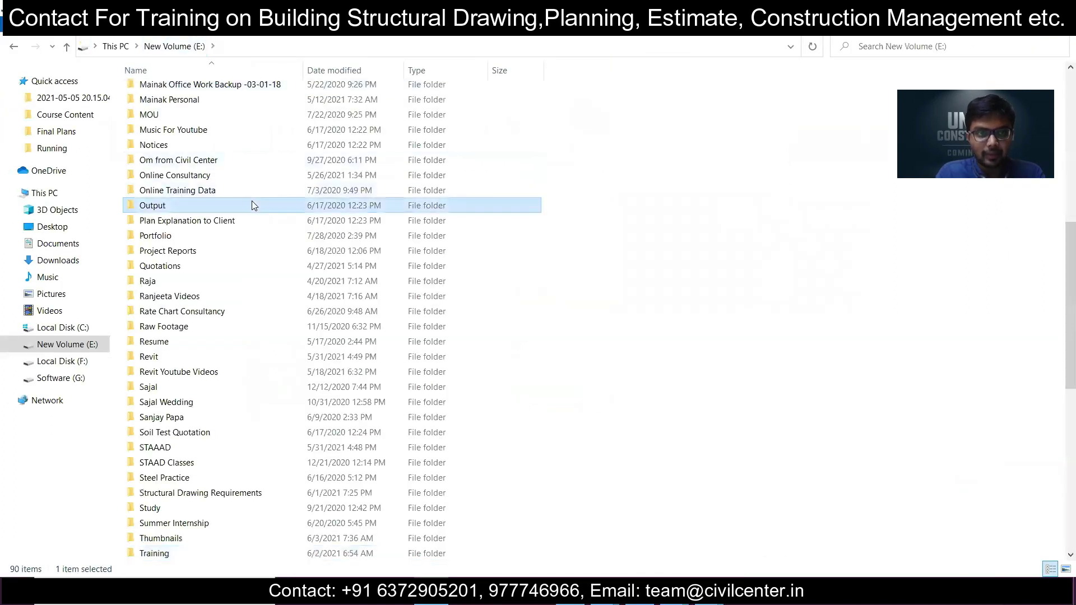
{"action": "key", "text": "Down"}
{"action": "key", "text": "Down"}
{"action": "key", "text": "Down"}
{"action": "key", "text": "Down"}
{"action": "key", "text": "Down"}
{"action": "key", "text": "Down"}
{"action": "key", "text": "c"}
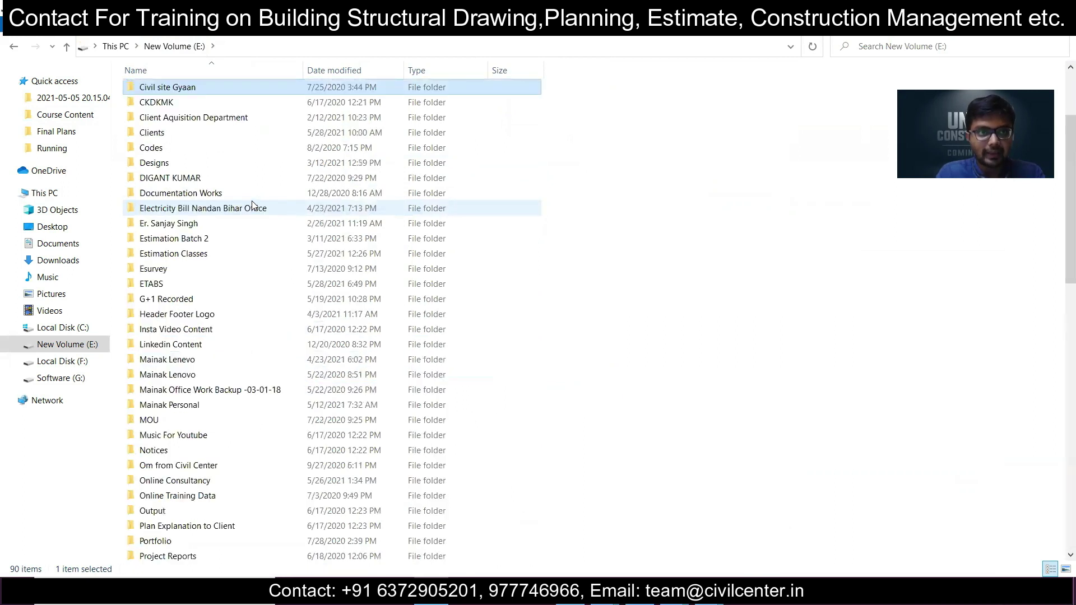
{"action": "double_click", "coordinate": [253, 140]}
{"action": "double_click", "coordinate": [264, 105]}
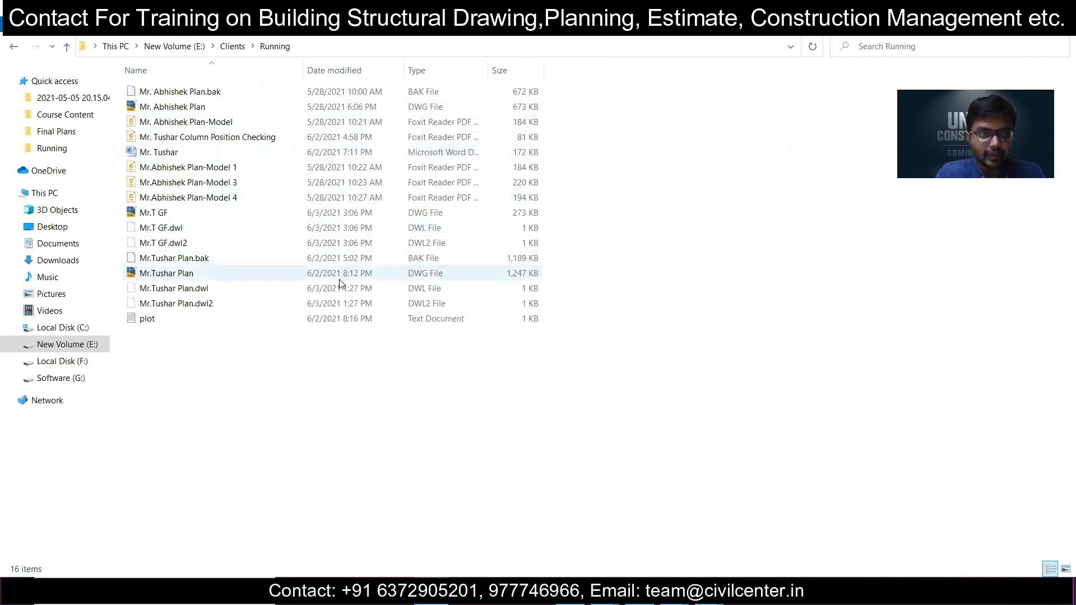
- Make two copies of the Mr.T GF drawing file in the same folder
{"action": "left_click", "coordinate": [354, 216]}
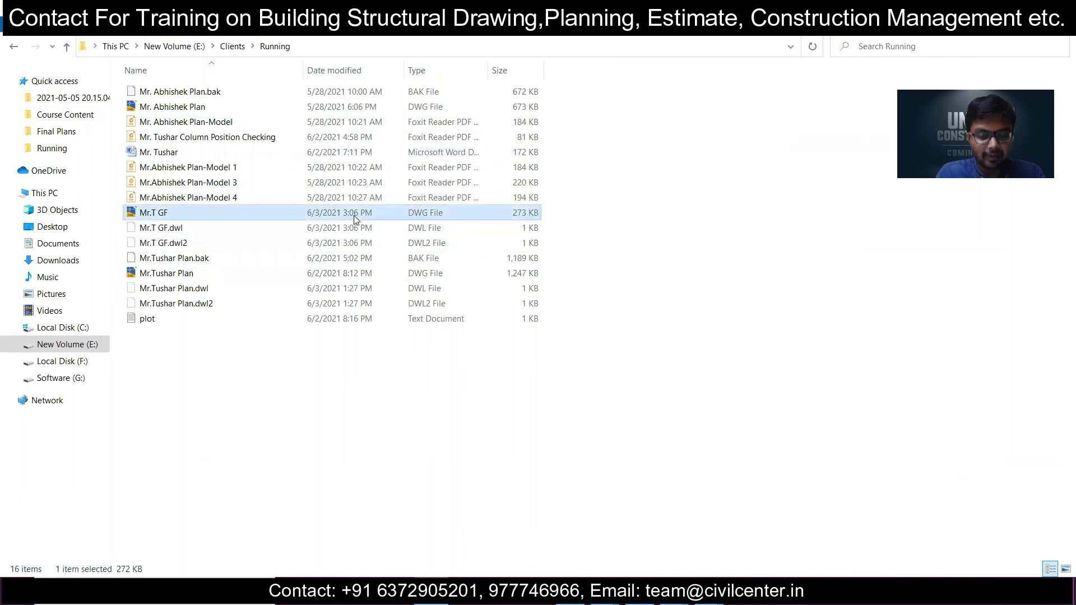
{"action": "left_click", "coordinate": [321, 434]}
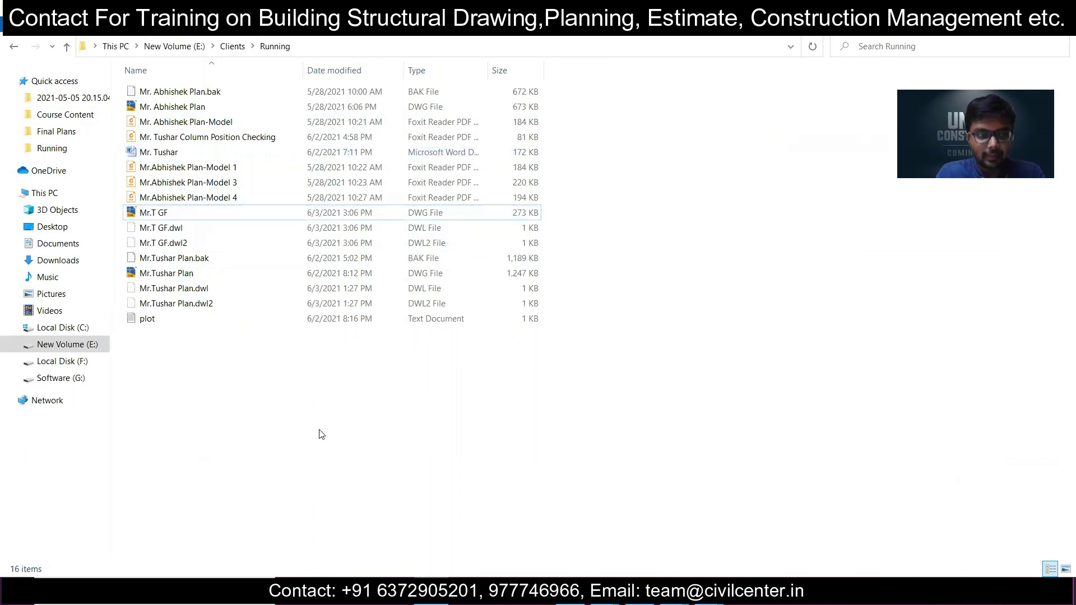
{"action": "key", "text": "ctrl+v"}
{"action": "key", "text": "ctrl+v"}
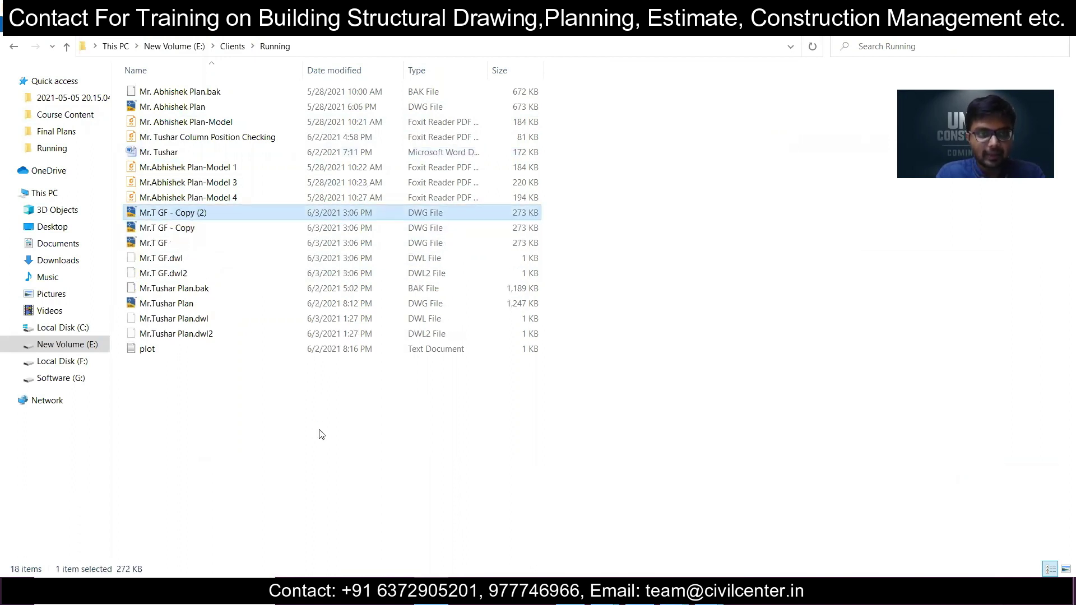
- Rename the first copy of the ground floor drawing file as Mr.T FF
{"action": "left_click", "coordinate": [185, 227]}
{"action": "left_click", "coordinate": [189, 228]}
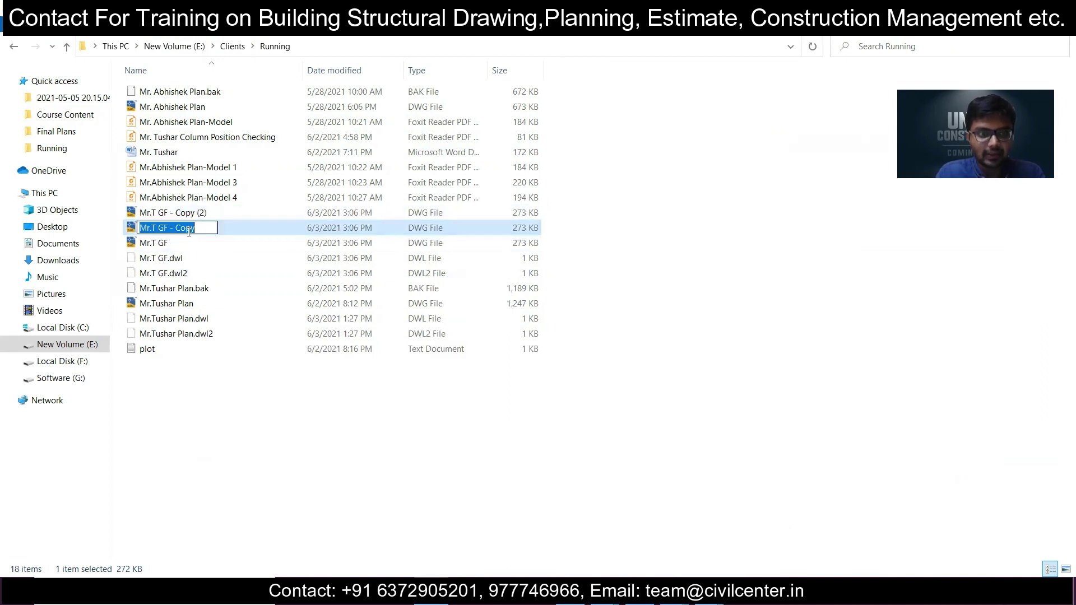
{"action": "left_click", "coordinate": [198, 232]}
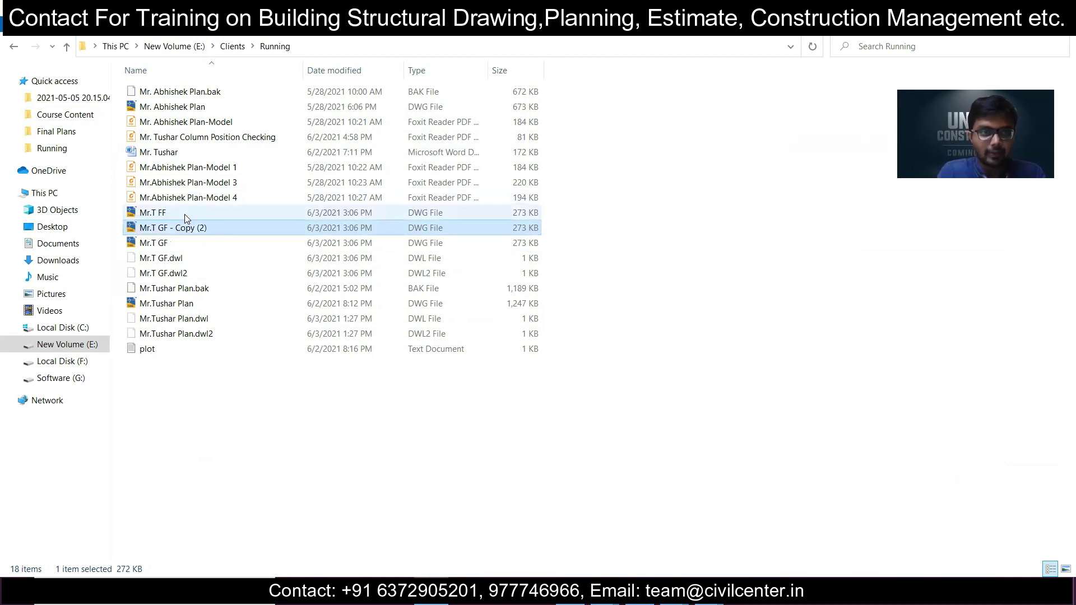
- Rename the second copy of the drawing file as Mr.T SF and refresh the folder
{"action": "left_click", "coordinate": [184, 227]}
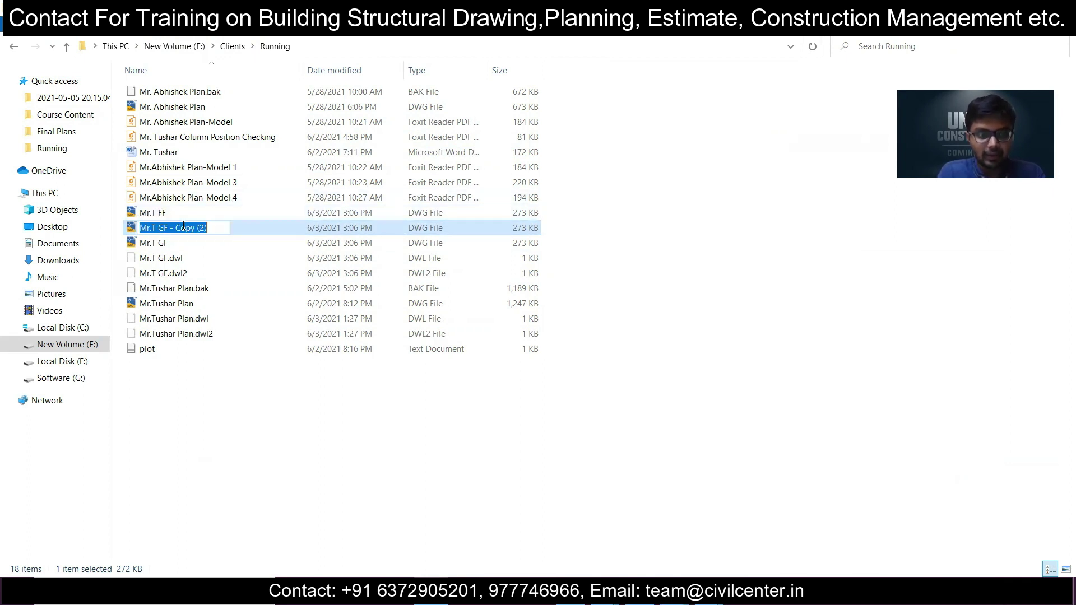
{"action": "left_click", "coordinate": [212, 231]}
{"action": "key", "text": "BackSpace"}
{"action": "key", "text": "BackSpace"}
{"action": "key", "text": "BackSpace"}
{"action": "key", "text": "BackSpace"}
{"action": "key", "text": "BackSpace"}
{"action": "key", "text": "BackSpace"}
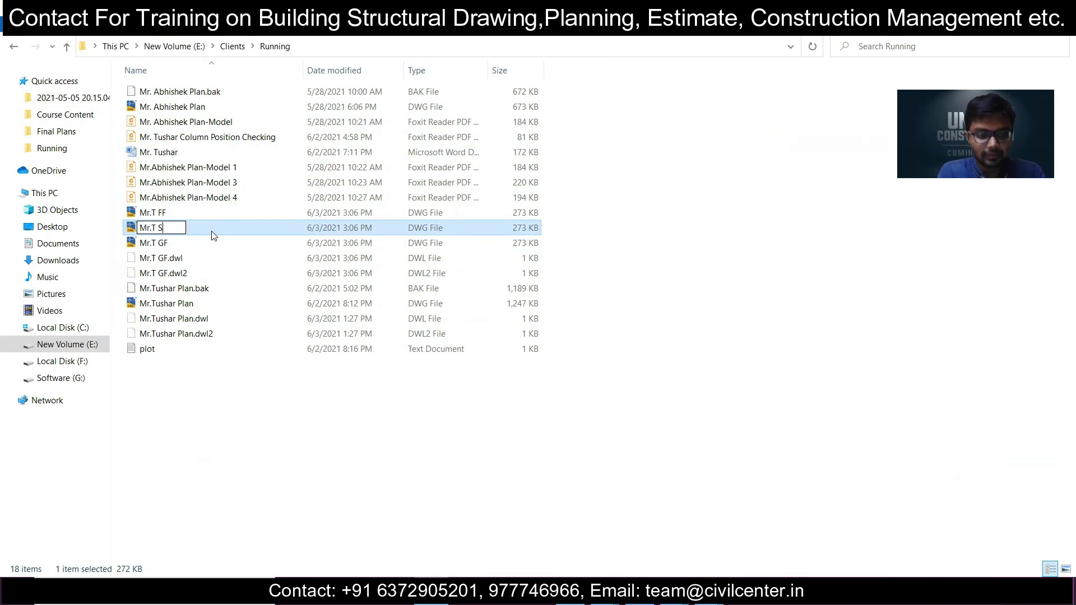
{"action": "left_click", "coordinate": [266, 409]}
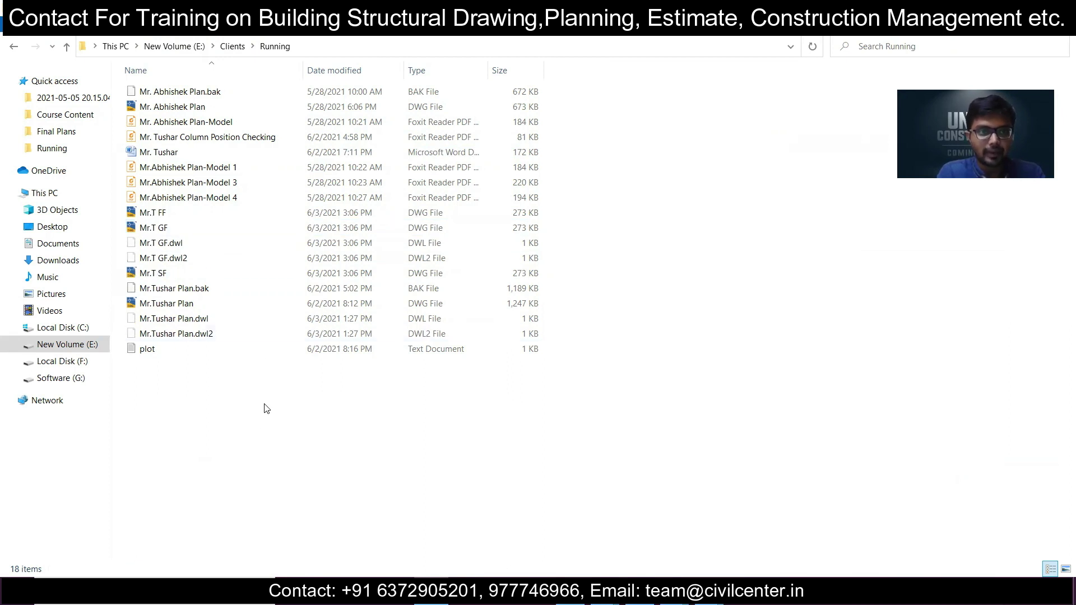
{"action": "right_click", "coordinate": [256, 448]}
{"action": "left_click", "coordinate": [303, 282]}
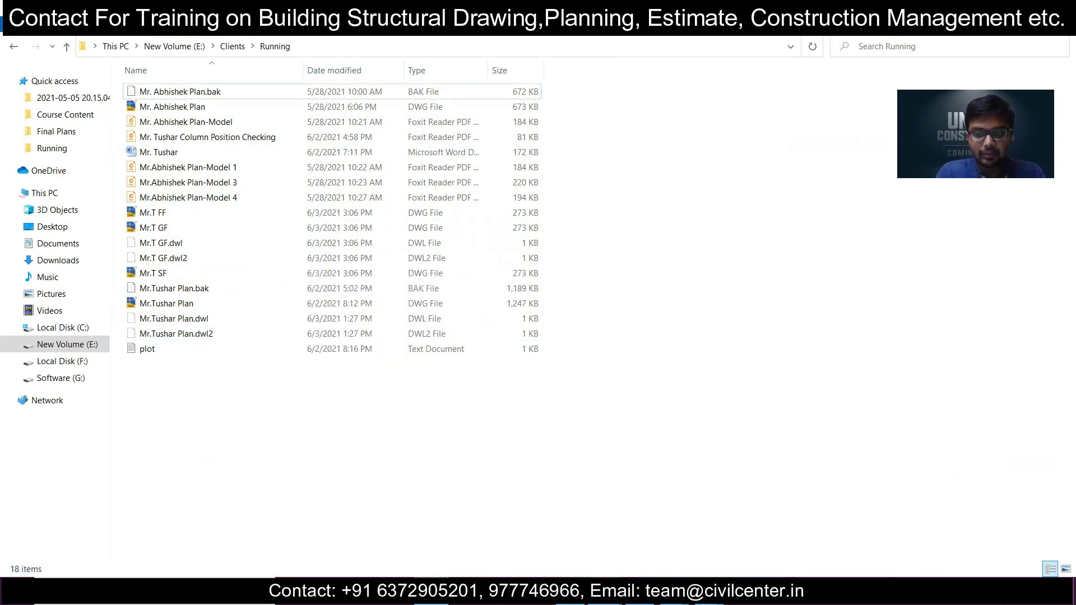
- Switch back to AutoCAD and close the client's original plan drawing, keeping Mr.T GF open
{"action": "left_click", "coordinate": [604, 595]}
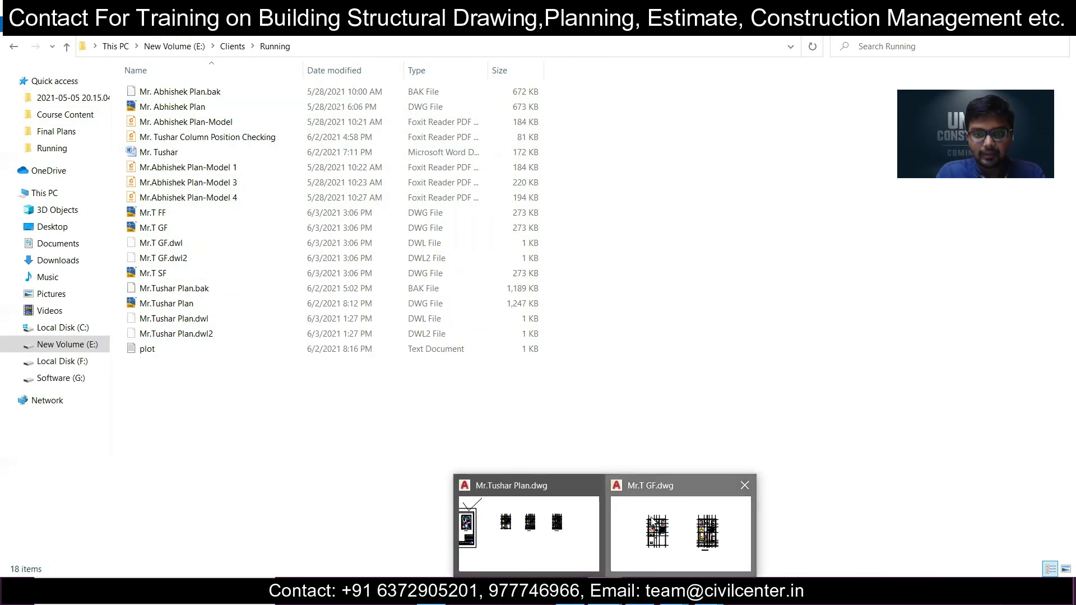
{"action": "left_click", "coordinate": [670, 525]}
{"action": "left_click_drag", "start_coordinate": [134, 11], "coordinate": [115, 0]}
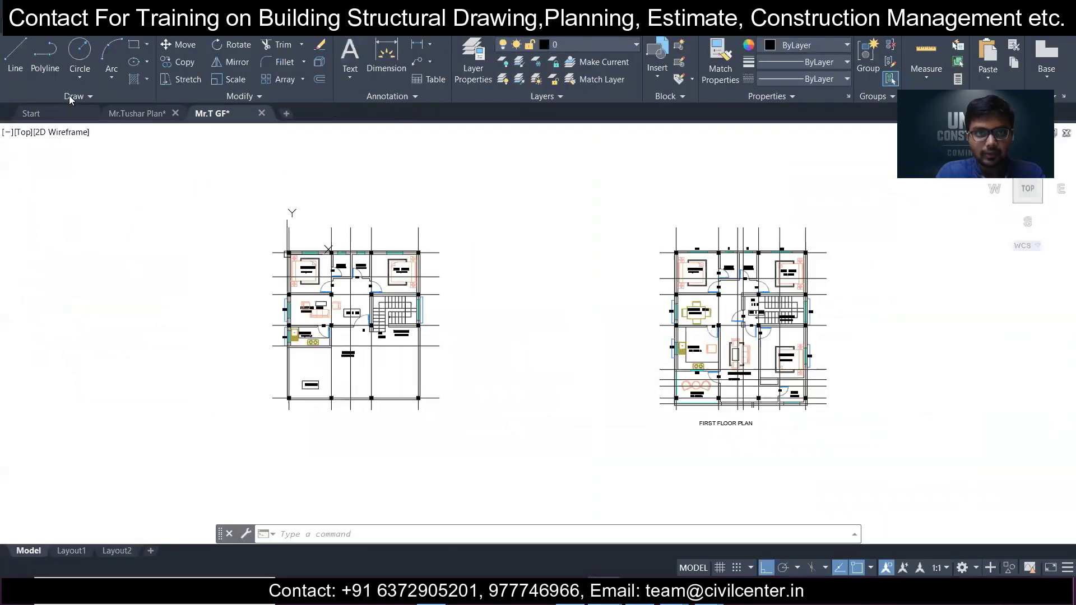
{"action": "left_click", "coordinate": [163, 115]}
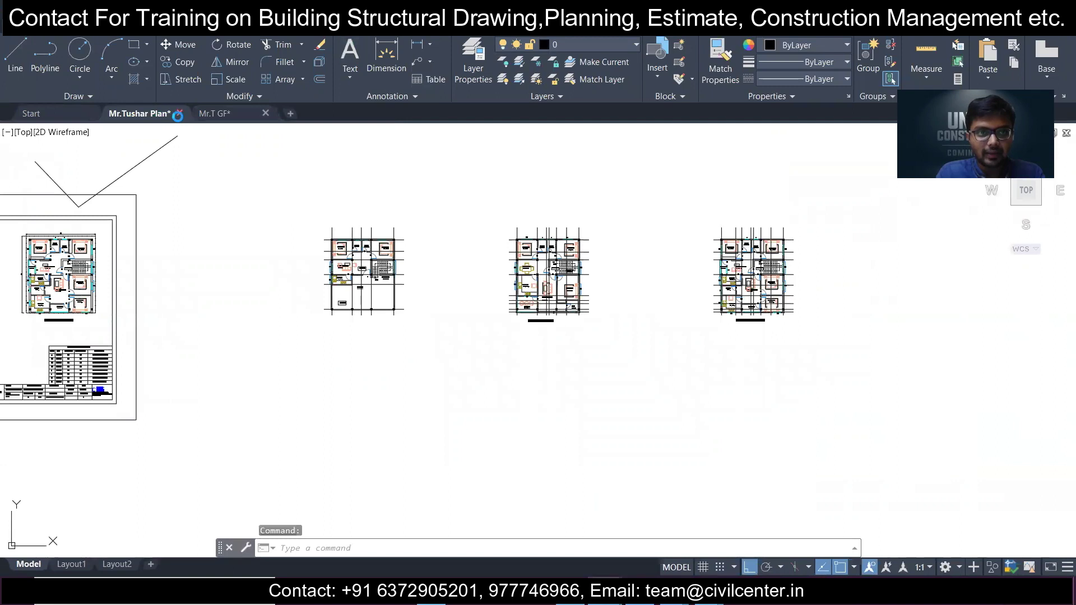
{"action": "left_click", "coordinate": [179, 113]}
{"action": "left_click", "coordinate": [508, 332]}
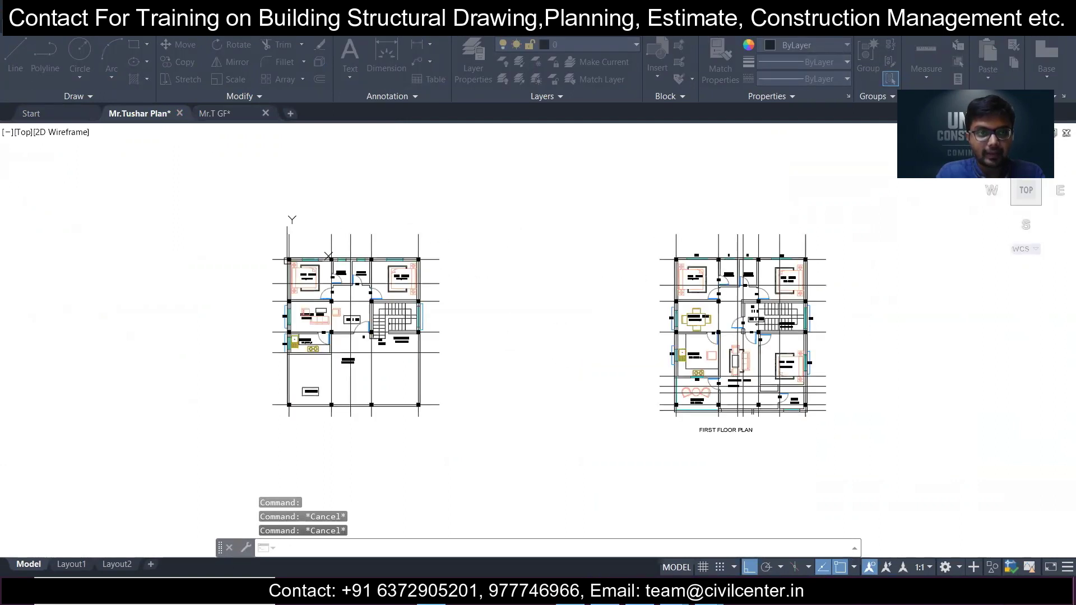
- Erase the first and second floor plans from Mr.T GF, keeping only the ground floor plan, and save the drawing
{"action": "scroll", "coordinate": [423, 286], "scroll_direction": "down", "scroll_amount": 3}
{"action": "scroll", "coordinate": [488, 247], "scroll_direction": "up", "scroll_amount": 2}
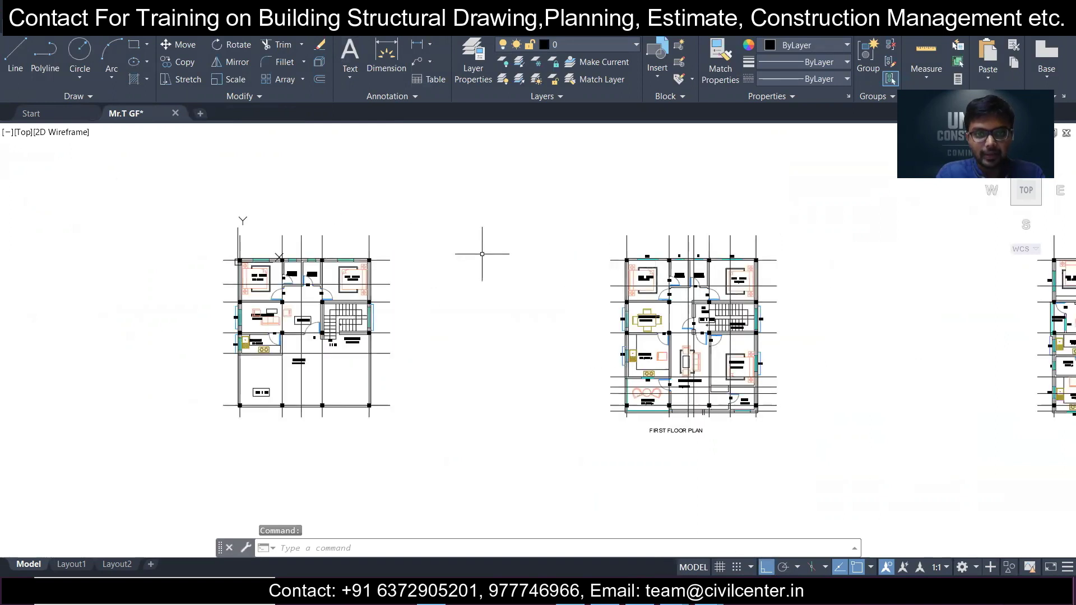
{"action": "scroll", "coordinate": [494, 209], "scroll_direction": "down", "scroll_amount": 3}
{"action": "left_click", "coordinate": [496, 207]}
{"action": "left_click", "coordinate": [934, 425]}
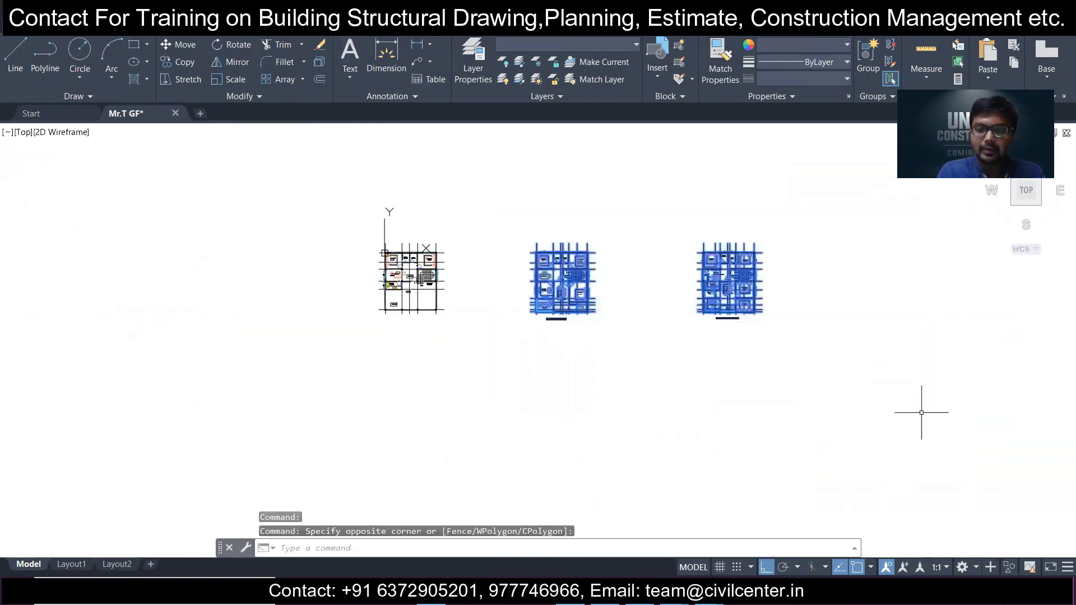
{"action": "key", "text": "Delete"}
{"action": "scroll", "coordinate": [352, 252], "scroll_direction": "up", "scroll_amount": 5}
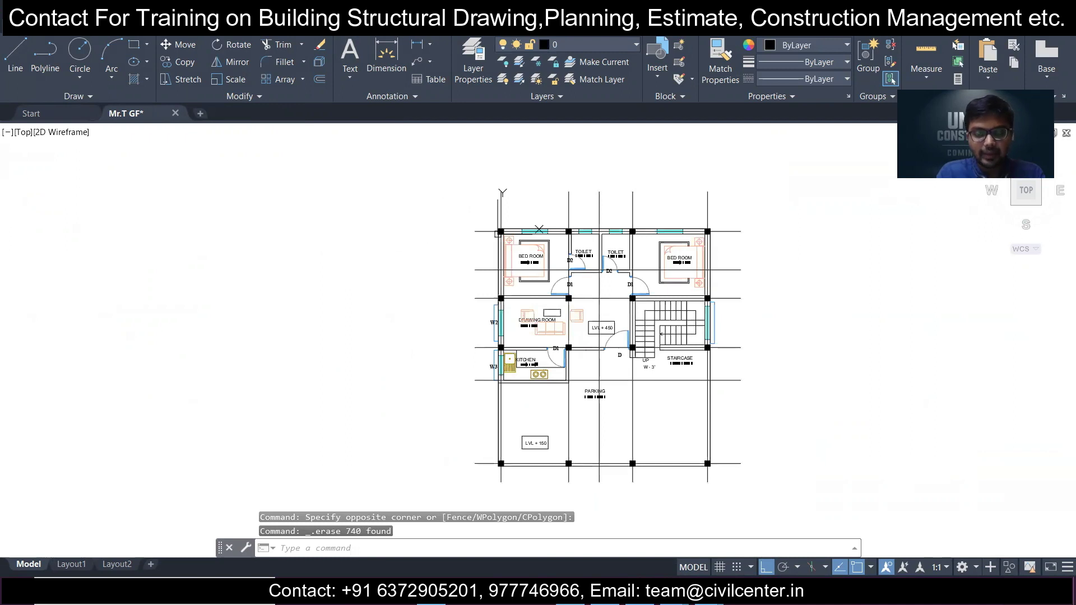
{"action": "middle_click_drag", "start_coordinate": [588, 280], "coordinate": [554, 281]}
{"action": "key", "text": "ctrl+s"}
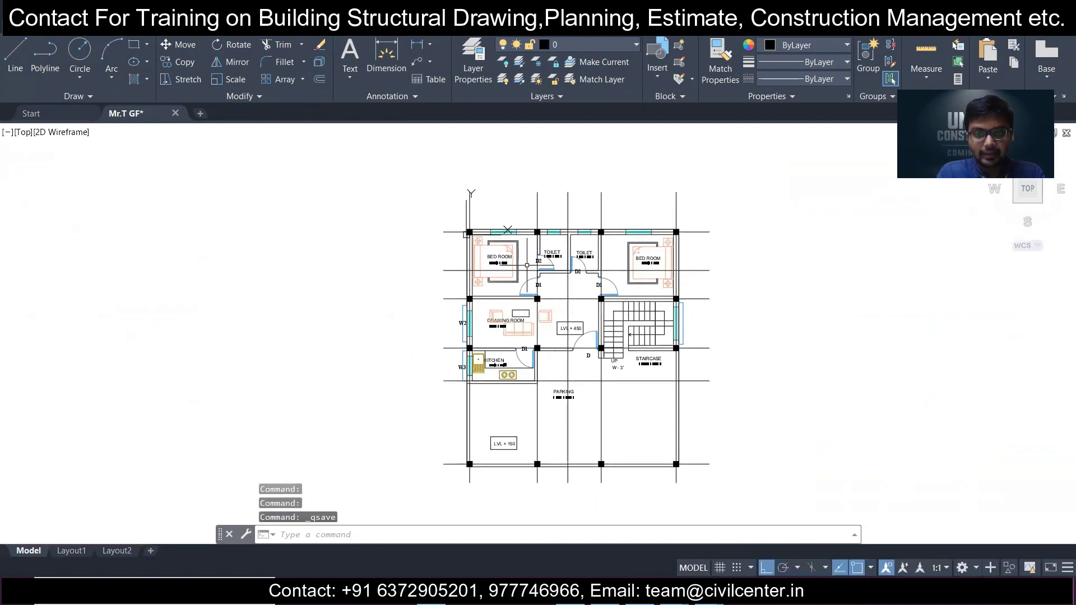
- Export the ground floor plan with DXFOUT as Mr.T GF.dxf in AutoCAD 2000/LT2000 DXF format to the Running folder, and close the drawing
{"action": "middle_click_drag", "start_coordinate": [724, 276], "coordinate": [627, 279]}
{"action": "type", "text": "DXF"}
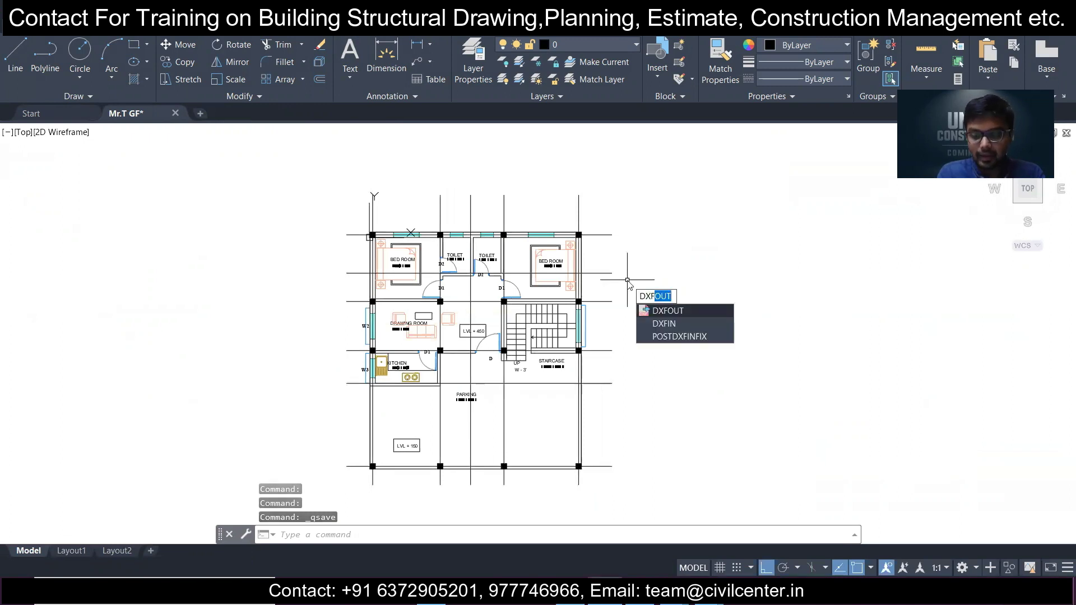
{"action": "key", "text": "Return"}
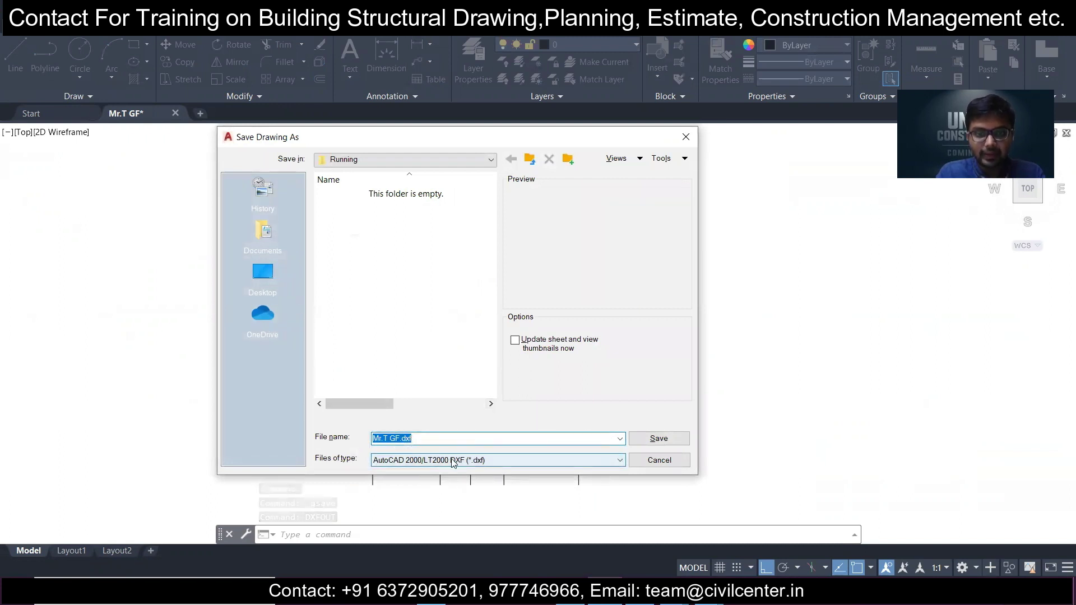
{"action": "left_click", "coordinate": [654, 438]}
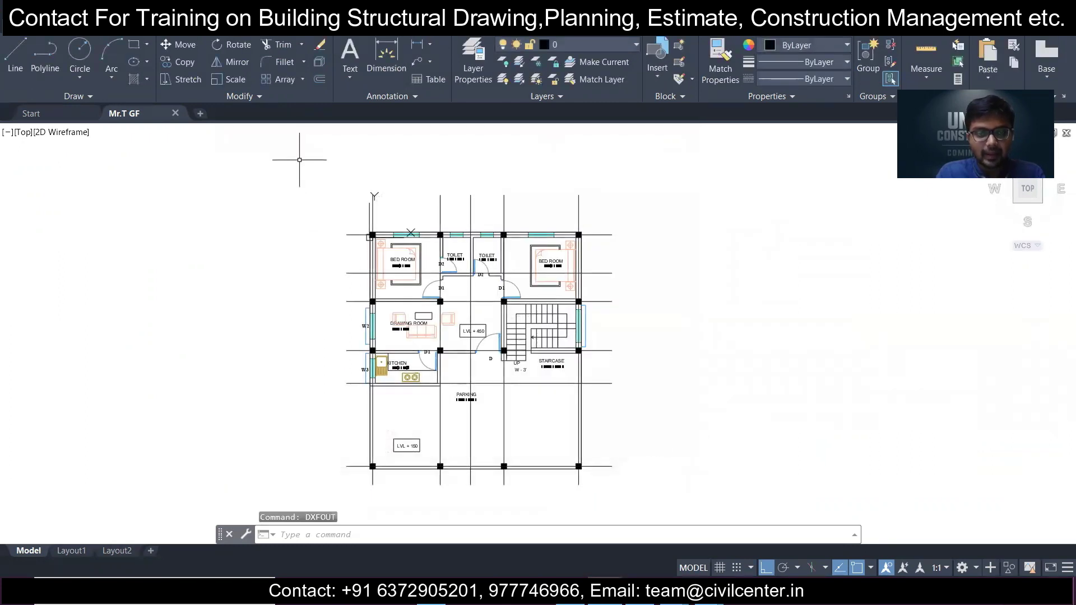
{"action": "left_click", "coordinate": [176, 114]}
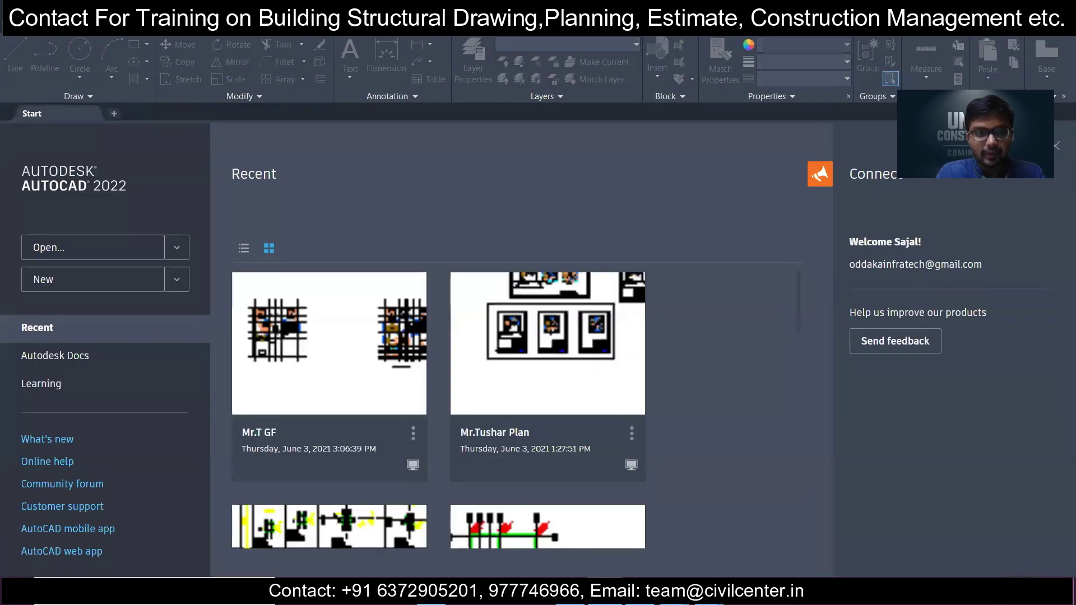
- In Mr.T FF from the Running folder, erase the ground and second floor plans, keeping only the first floor plan, and save the drawing
{"action": "left_click", "coordinate": [431, 592]}
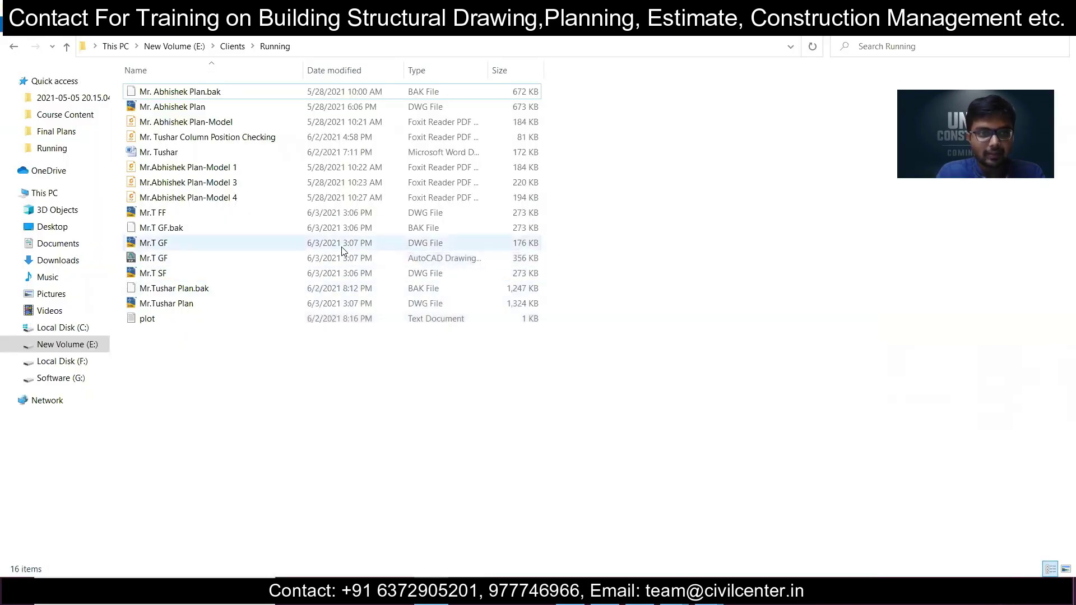
{"action": "double_click", "coordinate": [339, 214]}
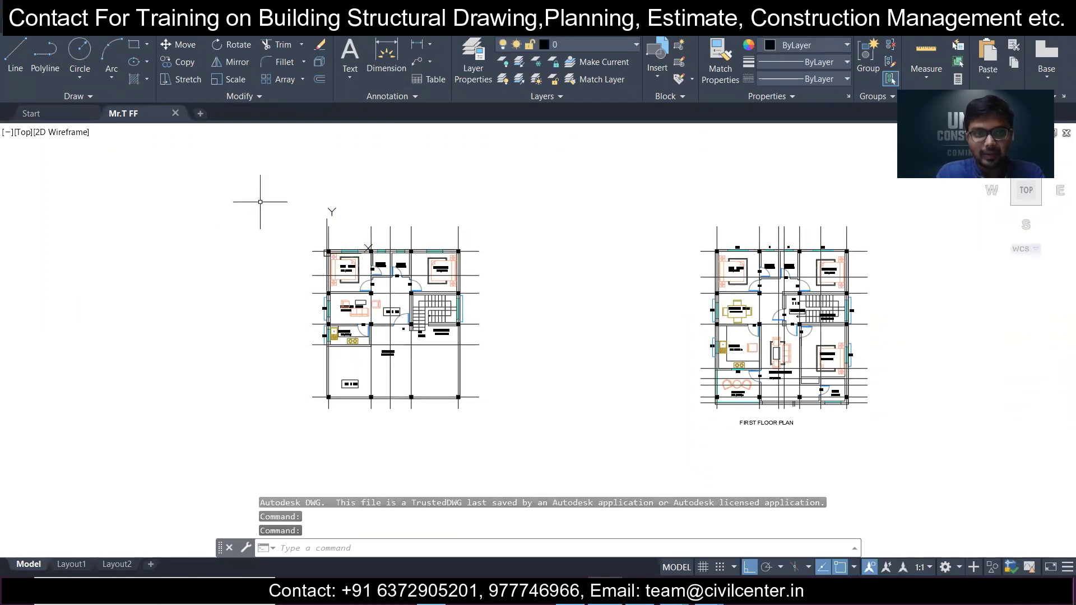
{"action": "left_click", "coordinate": [256, 182]}
{"action": "left_click", "coordinate": [552, 465]}
{"action": "scroll", "coordinate": [527, 404], "scroll_direction": "down", "scroll_amount": 4}
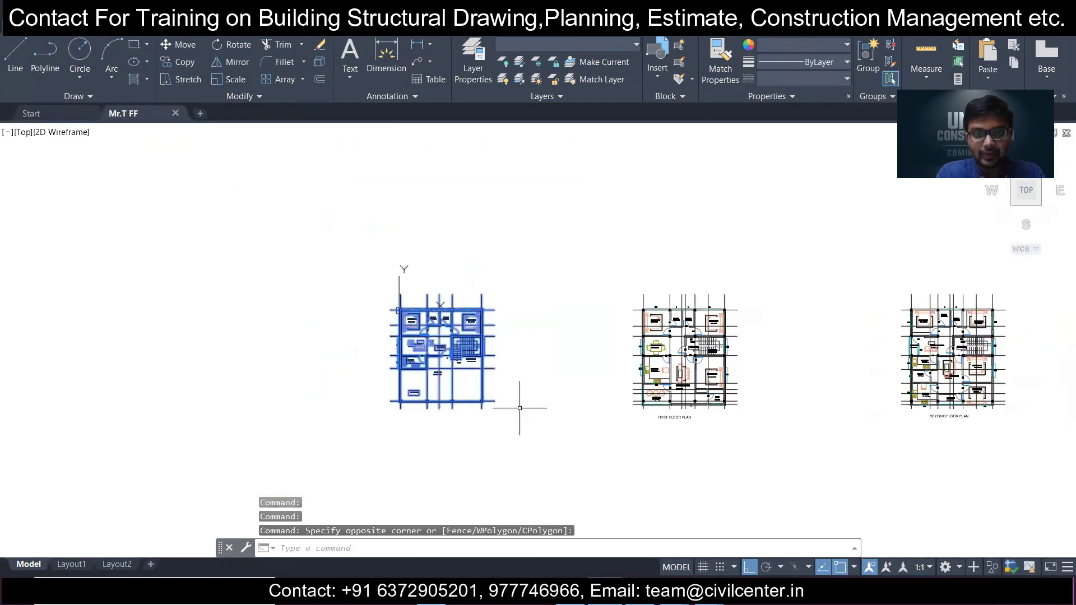
{"action": "left_click", "coordinate": [713, 291]}
{"action": "left_click", "coordinate": [923, 470]}
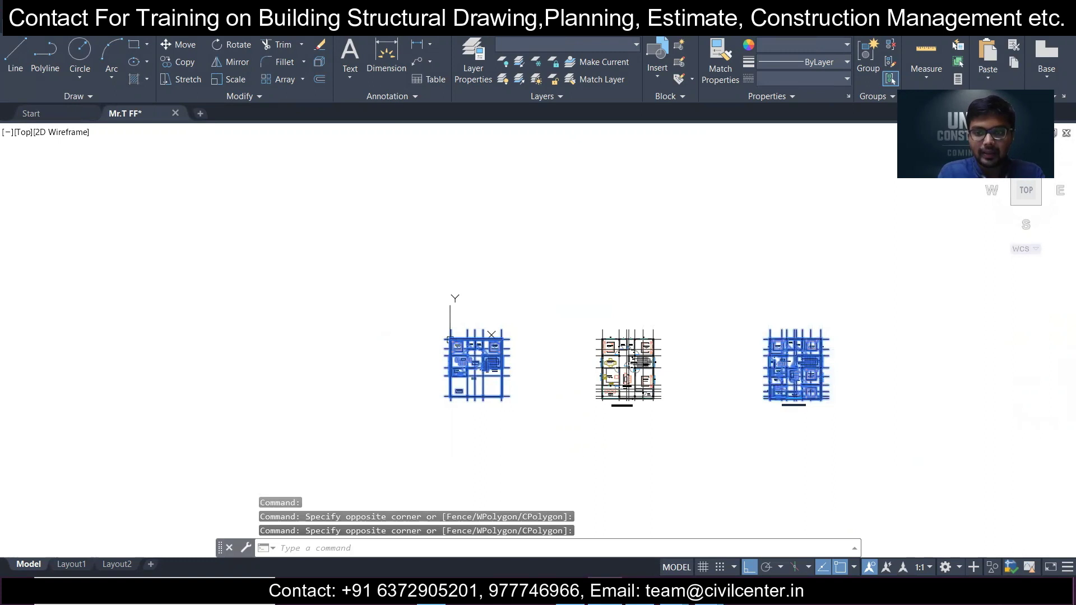
{"action": "key", "text": "Delete"}
{"action": "scroll", "coordinate": [868, 461], "scroll_direction": "up", "scroll_amount": 4}
{"action": "middle_click_drag", "start_coordinate": [426, 297], "coordinate": [580, 395]}
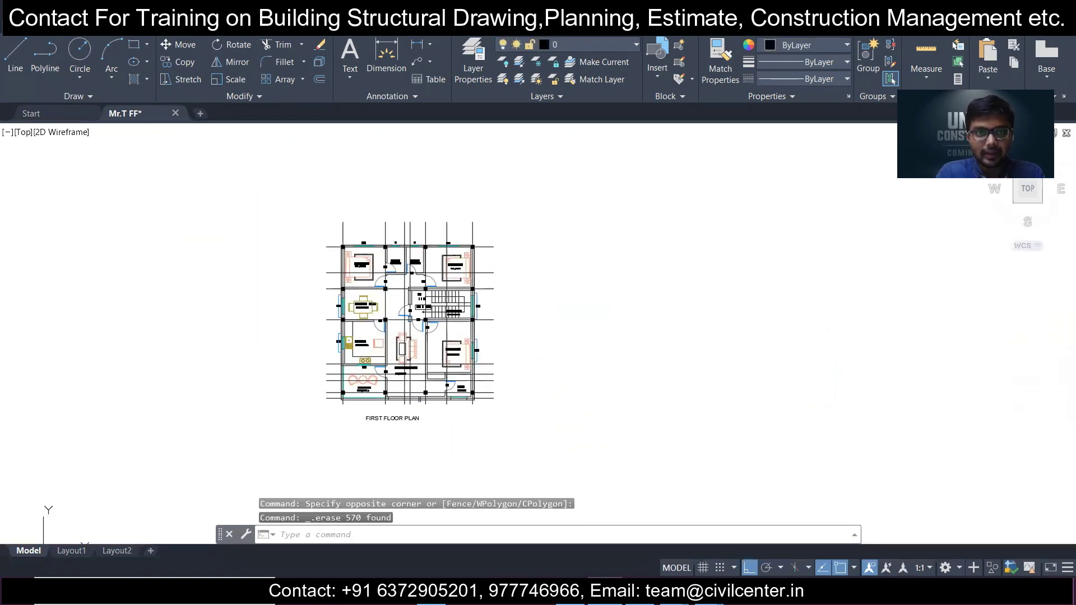
{"action": "scroll", "coordinate": [533, 365], "scroll_direction": "up", "scroll_amount": 3}
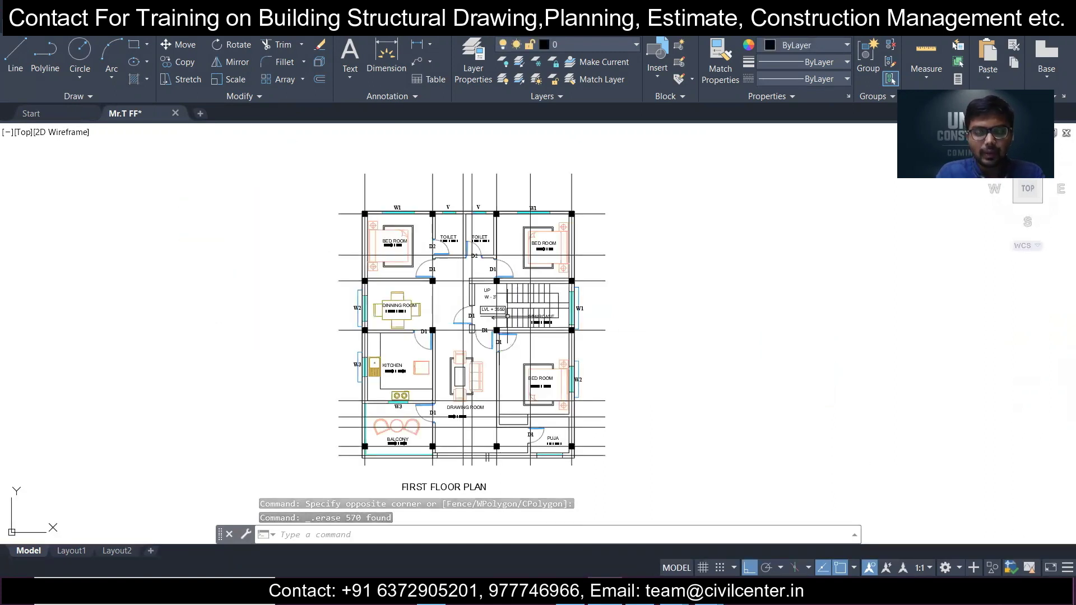
{"action": "scroll", "coordinate": [506, 316], "scroll_direction": "down", "scroll_amount": 2}
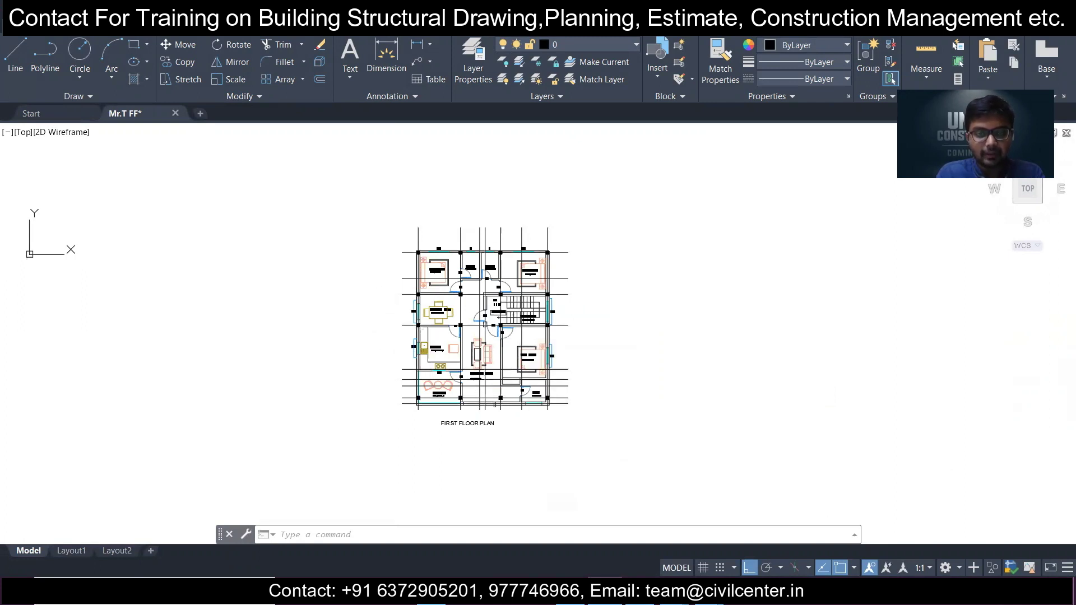
{"action": "key", "text": "ctrl+s"}
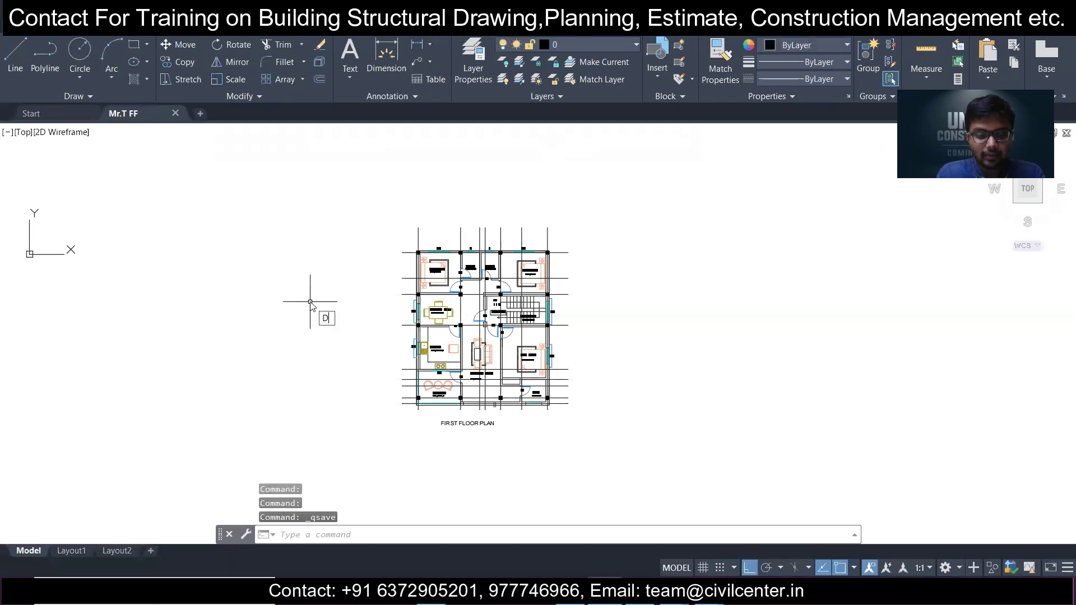
- Export the first floor plan with DXFOUT as Mr.T FF in AutoCAD 2000/LT2000 DXF format, close the drawing and return to the Running folder
{"action": "type", "text": "OUT"}
{"action": "key", "text": "Return"}
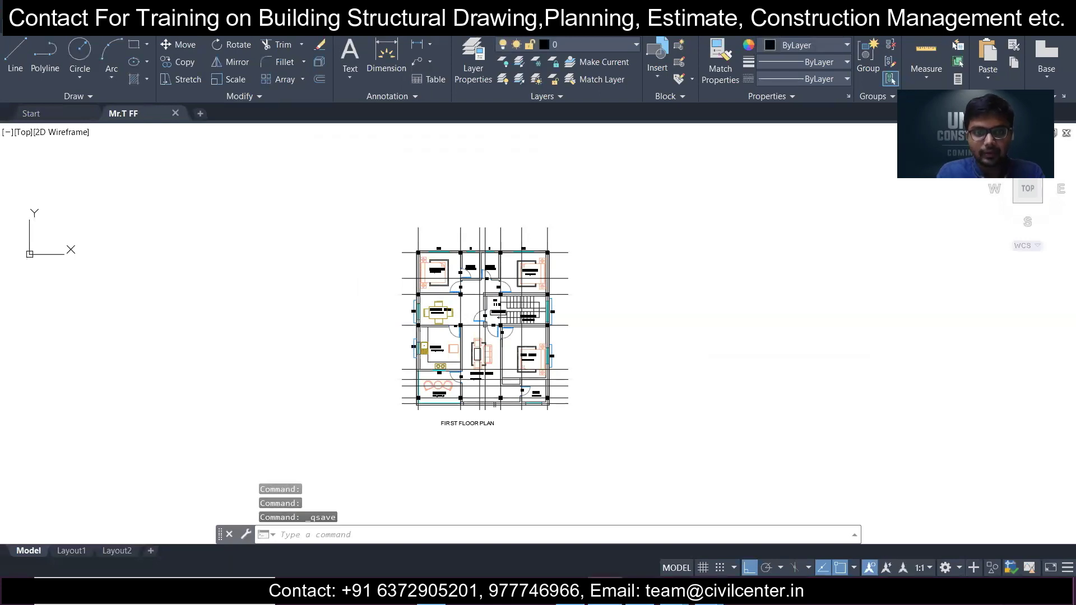
{"action": "left_click", "coordinate": [345, 194]}
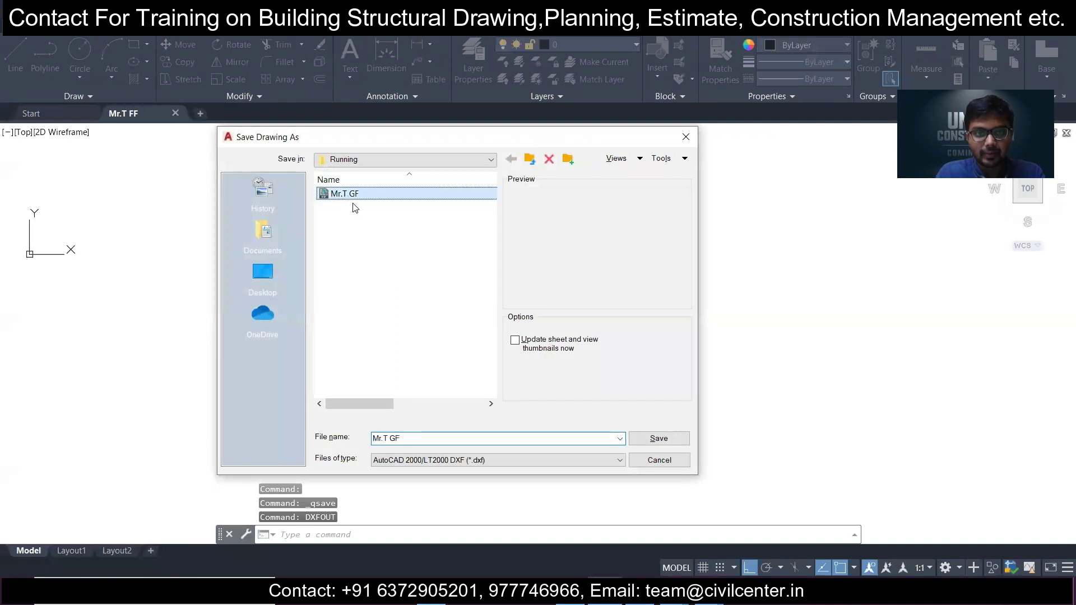
{"action": "double_click", "coordinate": [446, 440]}
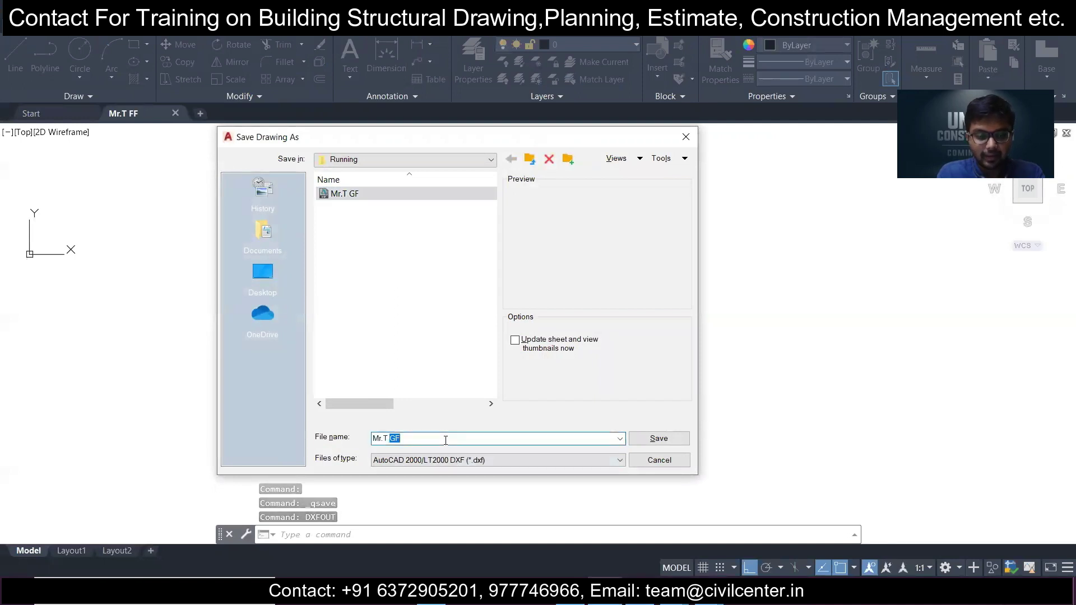
{"action": "type", "text": "FF"}
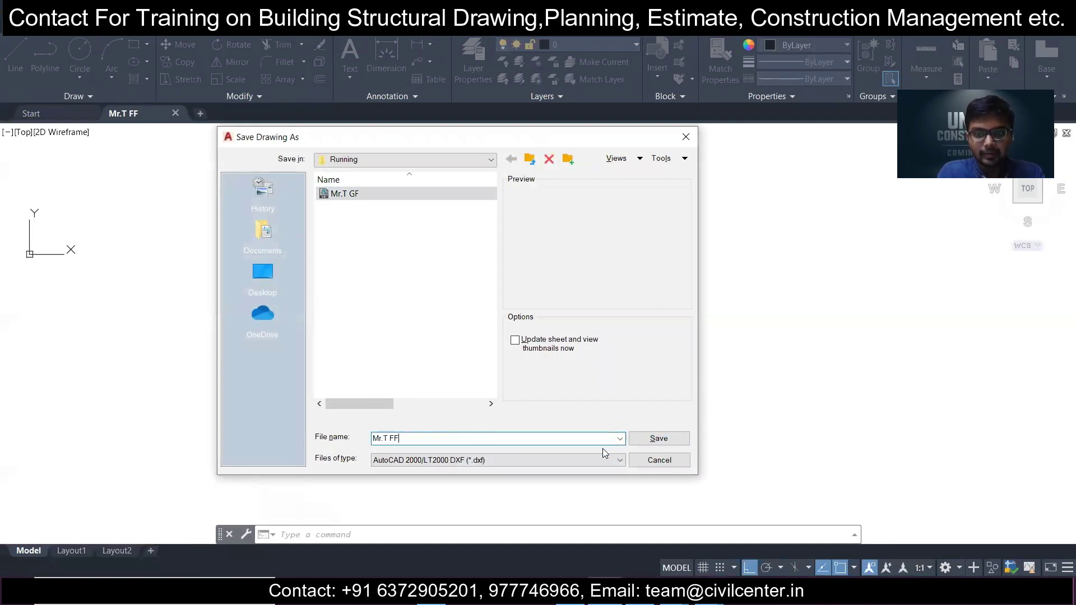
{"action": "left_click", "coordinate": [642, 439]}
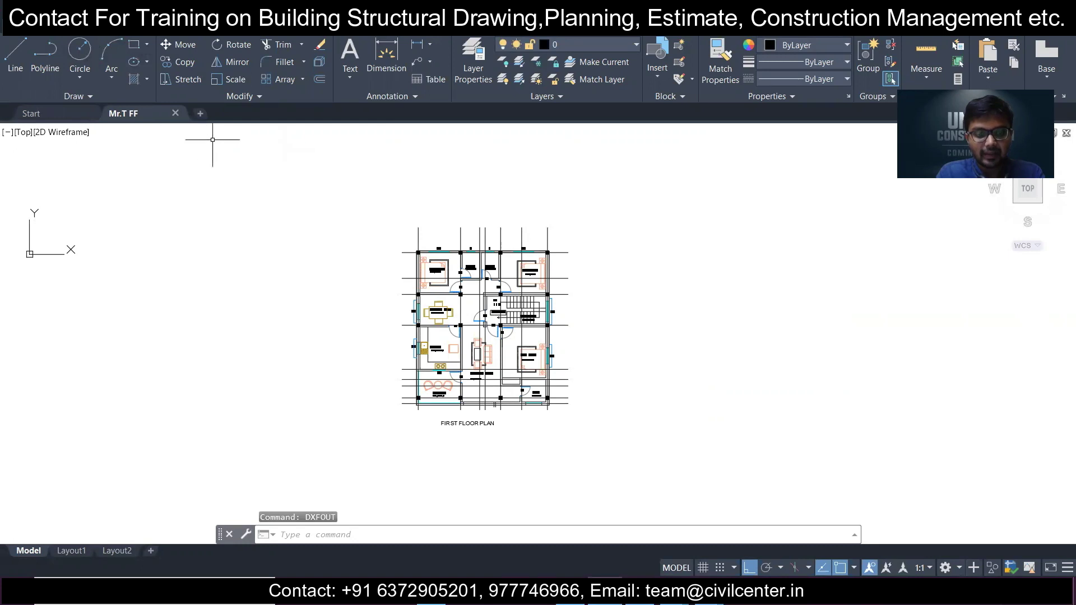
{"action": "left_click", "coordinate": [174, 113]}
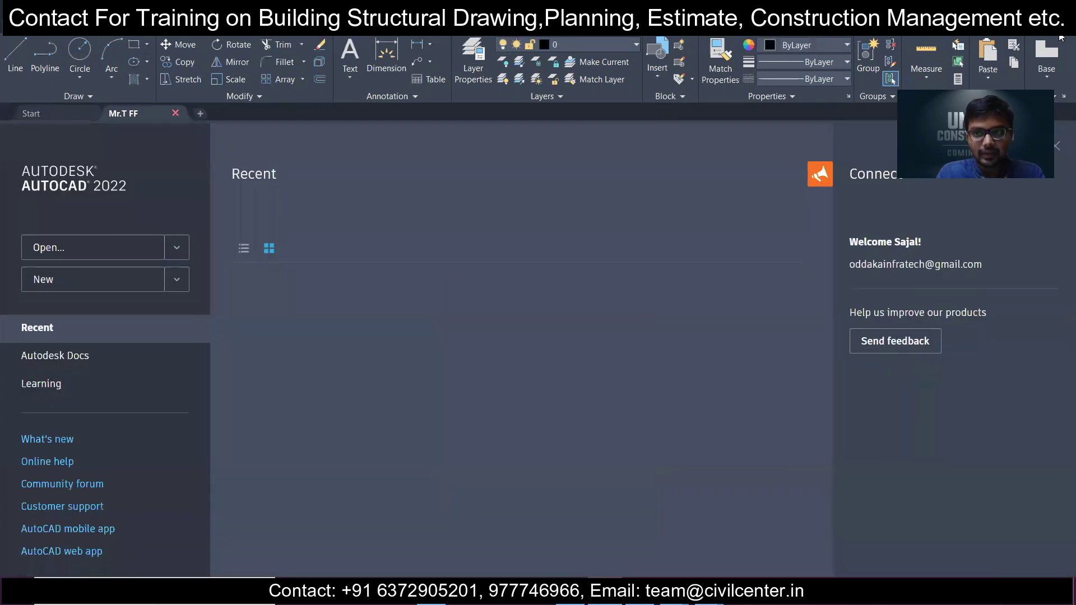
{"action": "left_click", "coordinate": [997, 9]}
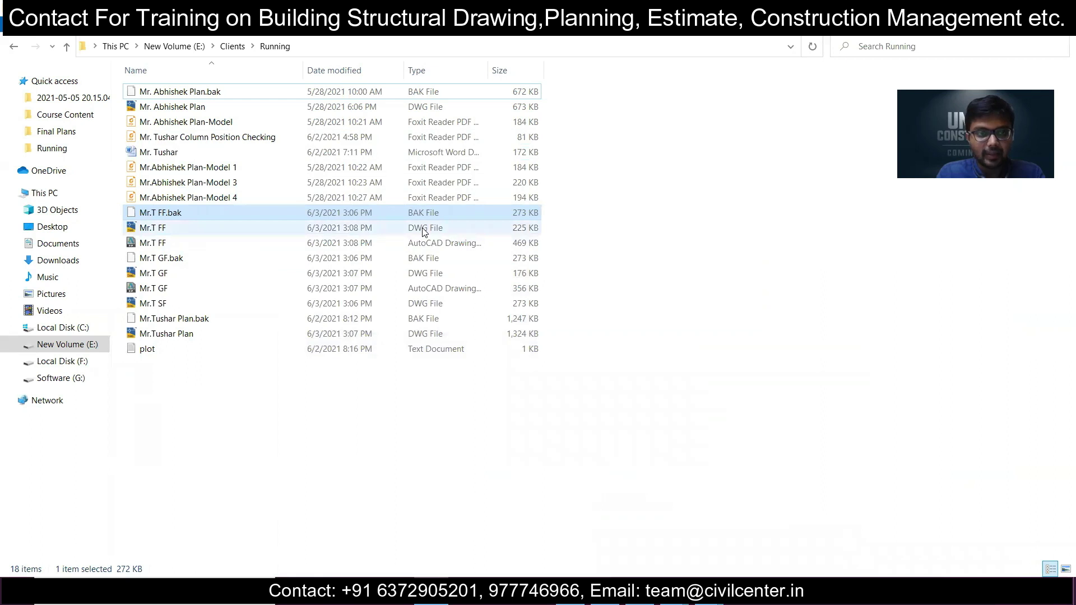
{"action": "left_click", "coordinate": [424, 232]}
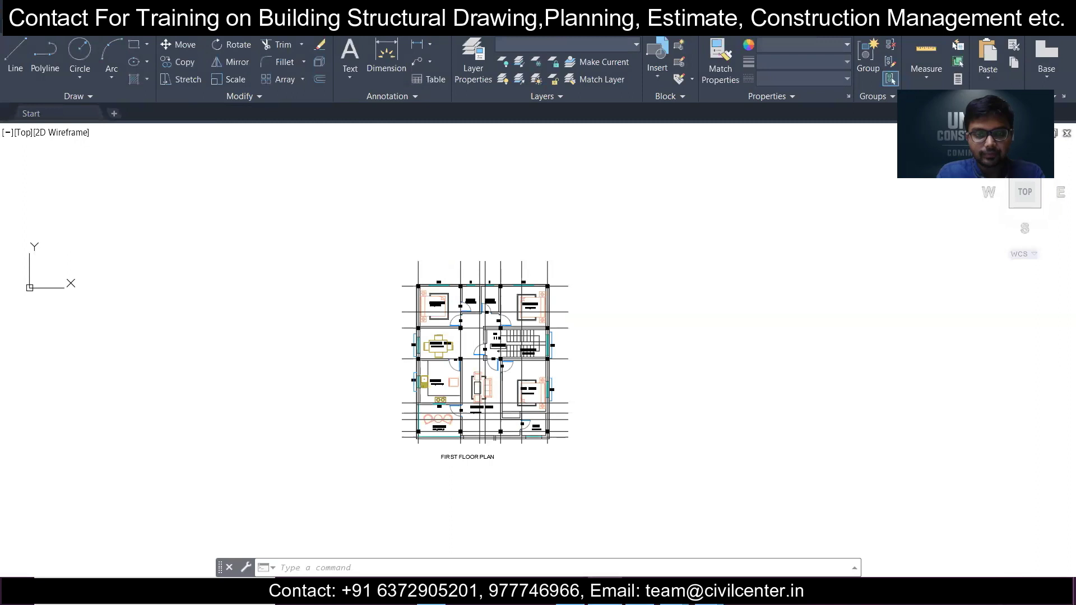
{"action": "scroll", "coordinate": [405, 268], "scroll_direction": "down", "scroll_amount": 4}
{"action": "scroll", "coordinate": [405, 269], "scroll_direction": "down", "scroll_amount": 2}
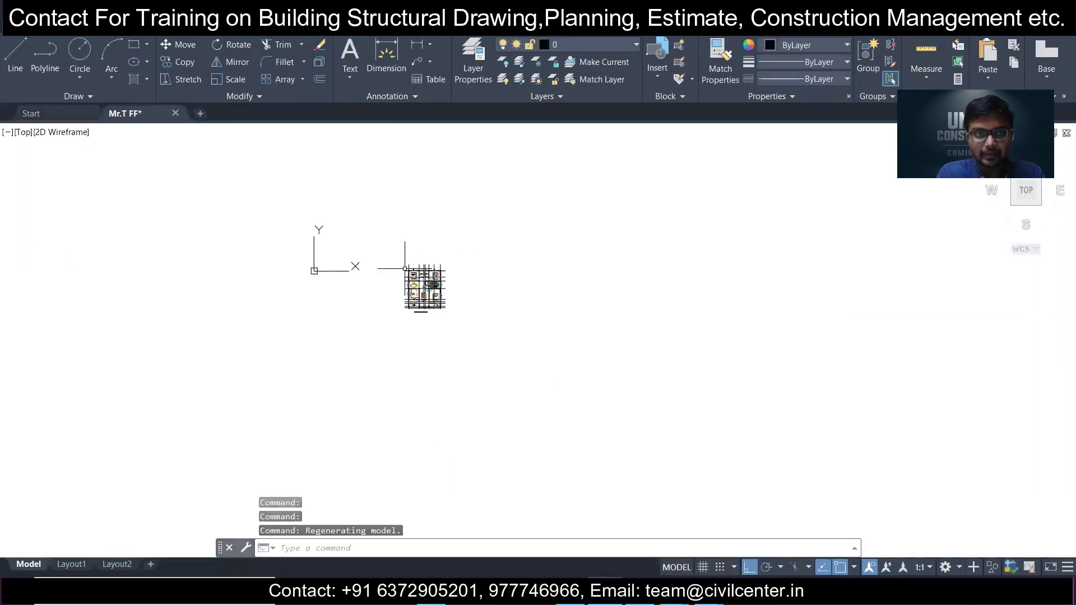
{"action": "left_click", "coordinate": [175, 114]}
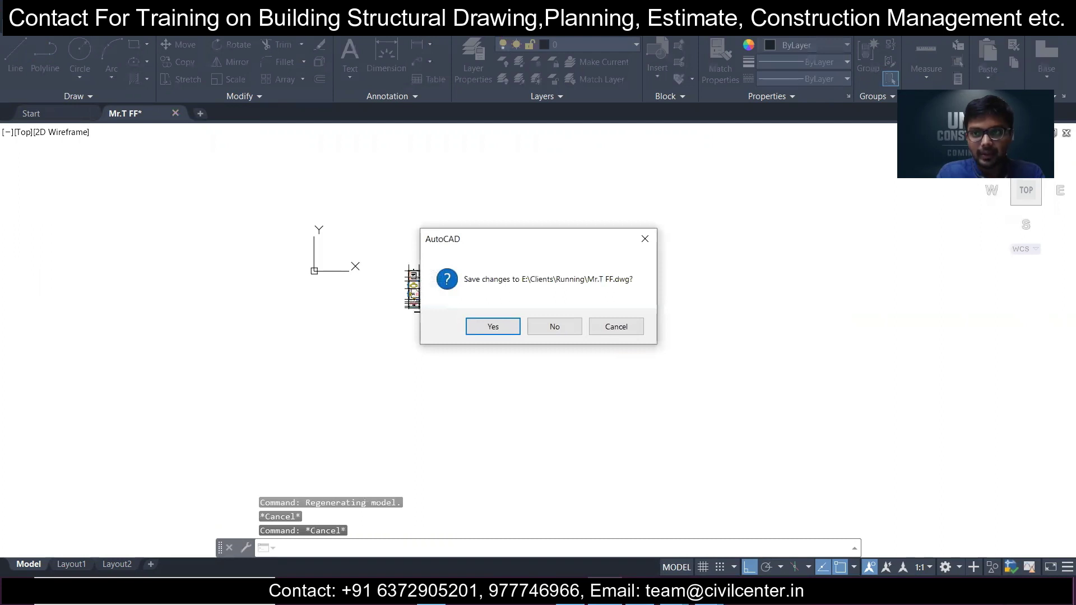
{"action": "key", "text": "n"}
{"action": "key", "text": "alt+Tab"}
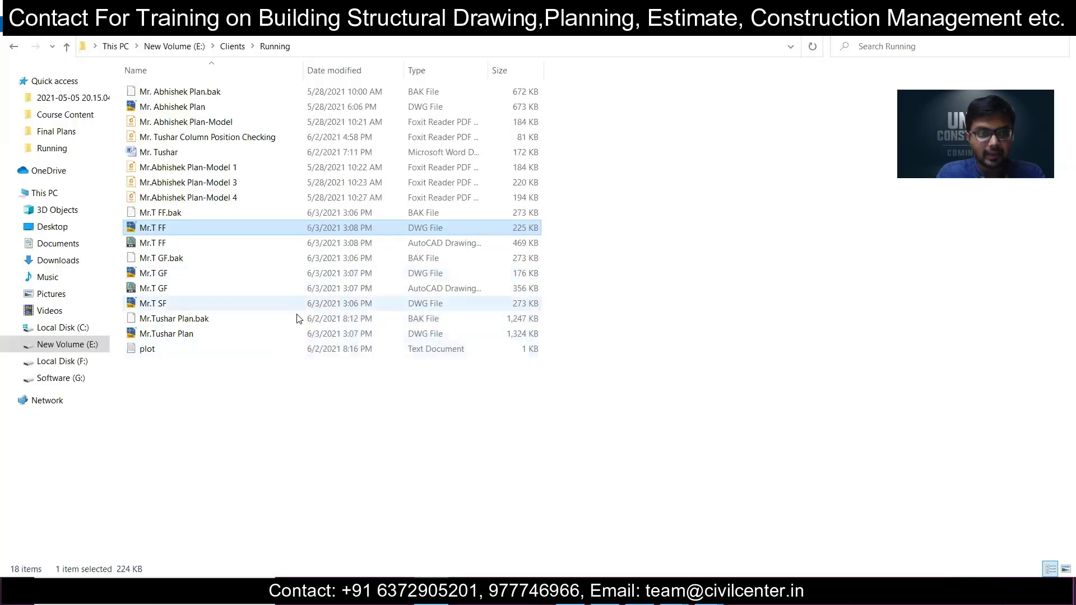
- In Mr.T SF from the Running folder, erase the ground and first floor plans, keeping only the second floor plan, and save the drawing
{"action": "double_click", "coordinate": [307, 304]}
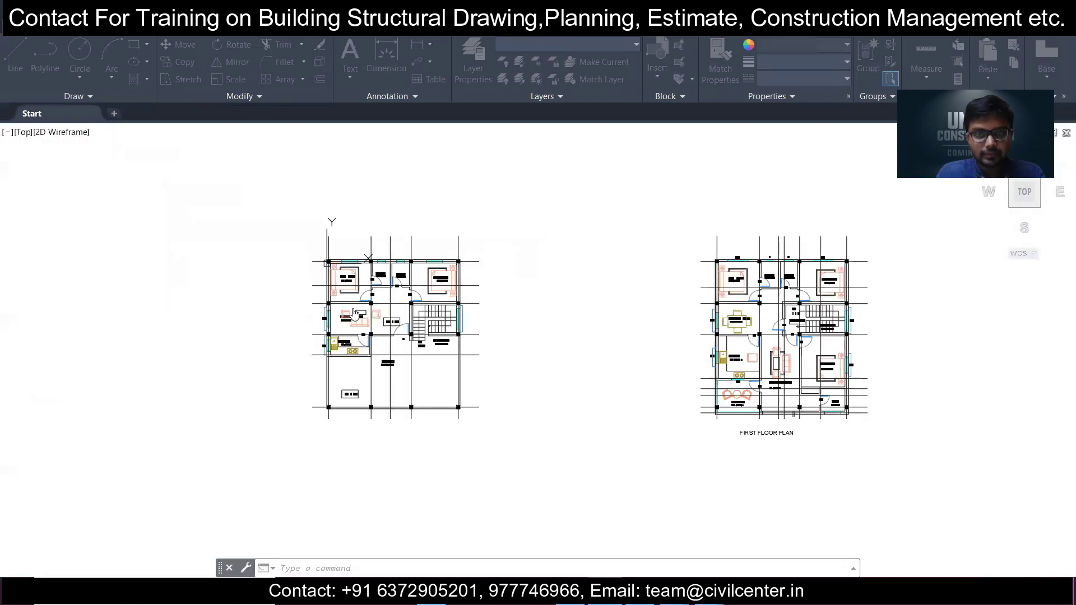
{"action": "left_click", "coordinate": [263, 197]}
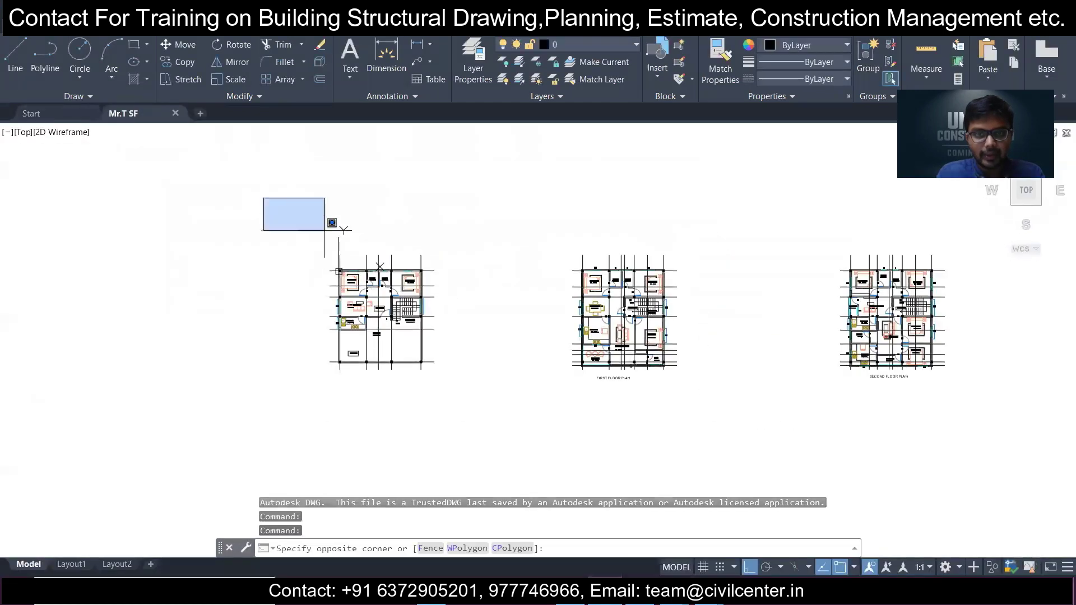
{"action": "left_click", "coordinate": [760, 452]}
{"action": "key", "text": "Delete"}
{"action": "middle_click_drag", "start_coordinate": [761, 453], "coordinate": [359, 408]}
{"action": "scroll", "coordinate": [341, 432], "scroll_direction": "up", "scroll_amount": 3}
{"action": "scroll", "coordinate": [375, 238], "scroll_direction": "up", "scroll_amount": 2}
{"action": "scroll", "coordinate": [374, 236], "scroll_direction": "down", "scroll_amount": 2}
{"action": "scroll", "coordinate": [674, 260], "scroll_direction": "up", "scroll_amount": 2}
{"action": "scroll", "coordinate": [675, 261], "scroll_direction": "down", "scroll_amount": 2}
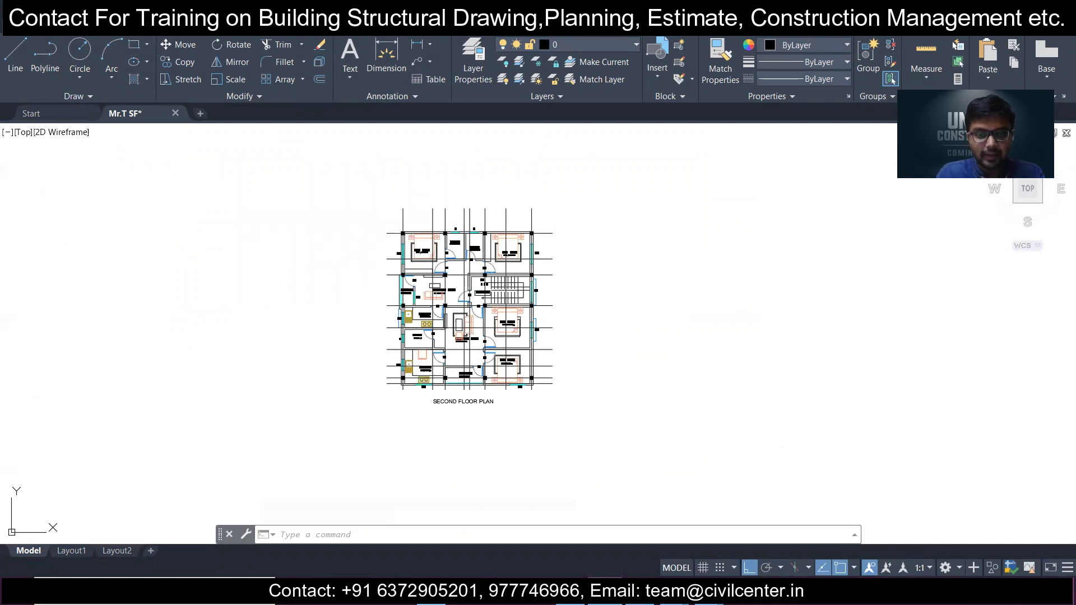
{"action": "key", "text": "ctrl+s"}
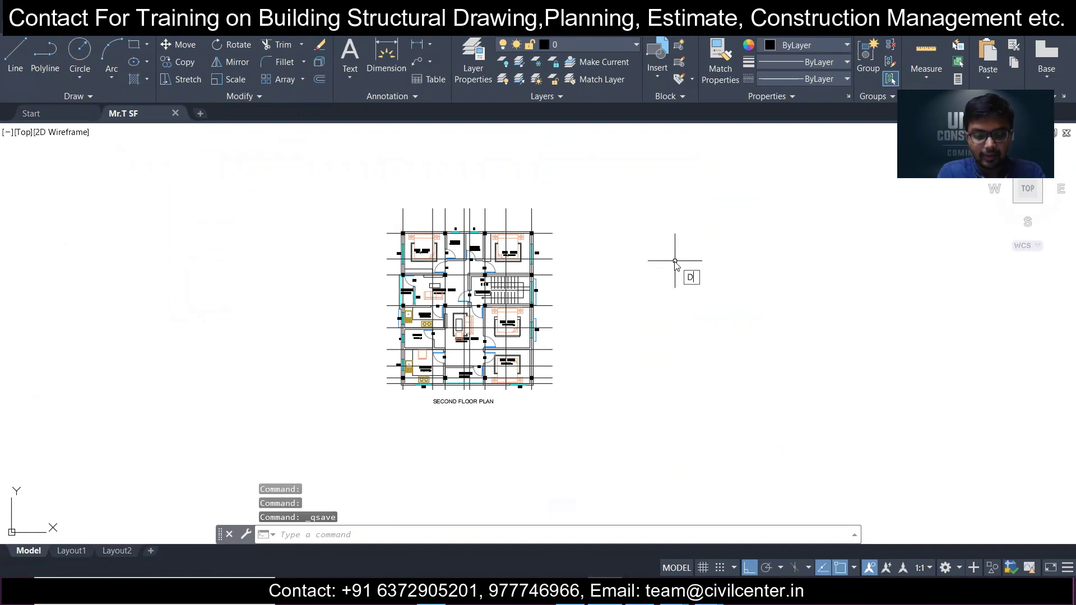
- Export the second floor plan with DXFOUT as Mr.T SF in AutoCAD 2000/LT2000 DXF format to the Running folder, and close the drawing
{"action": "key", "text": "Return"}
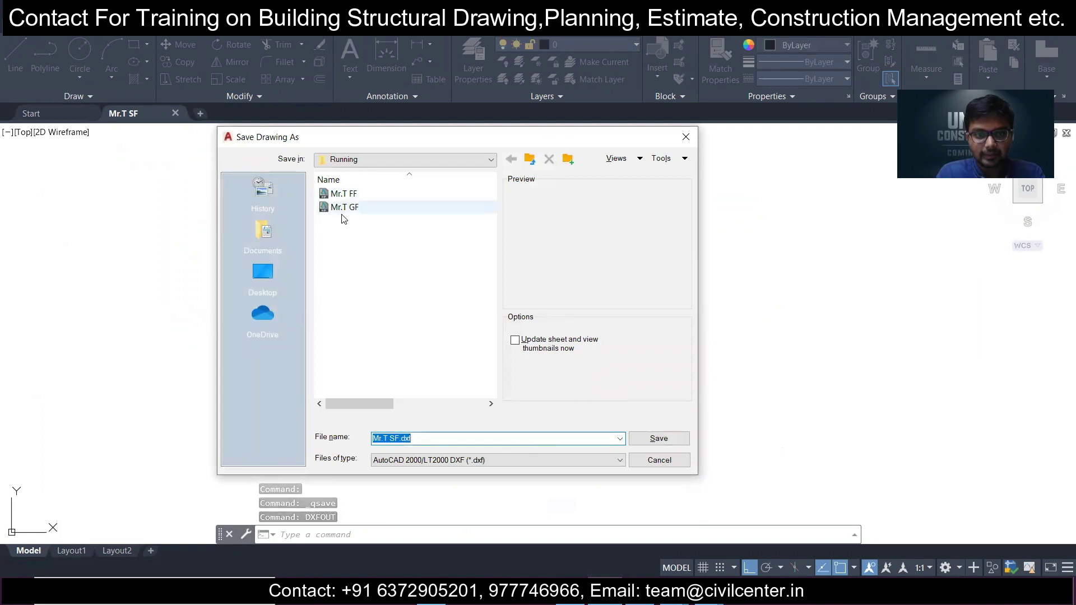
{"action": "left_click", "coordinate": [344, 194]}
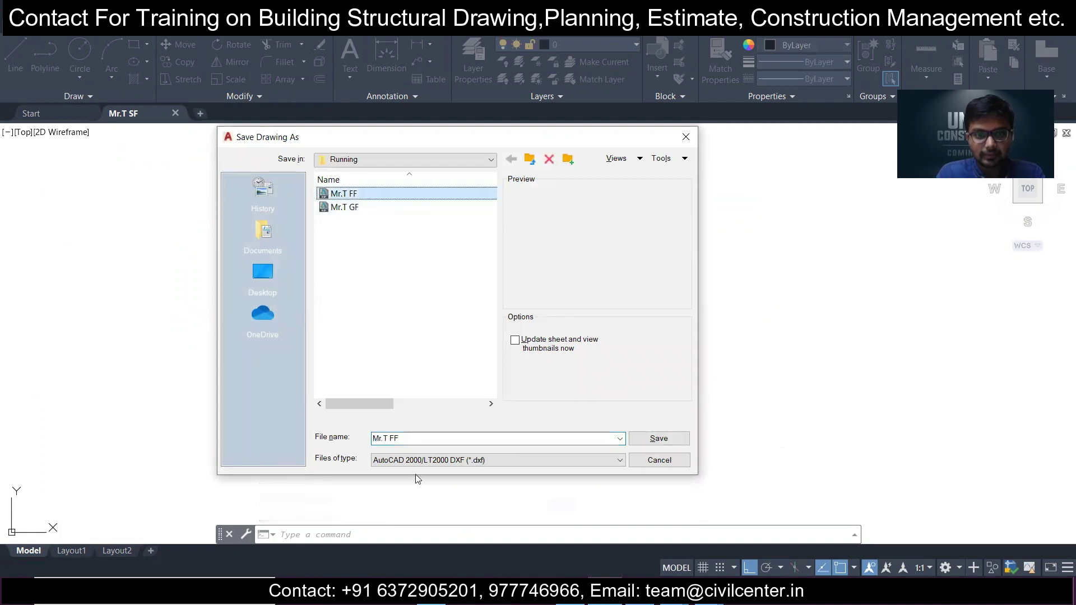
{"action": "left_click", "coordinate": [394, 438]}
{"action": "key", "text": "Left"}
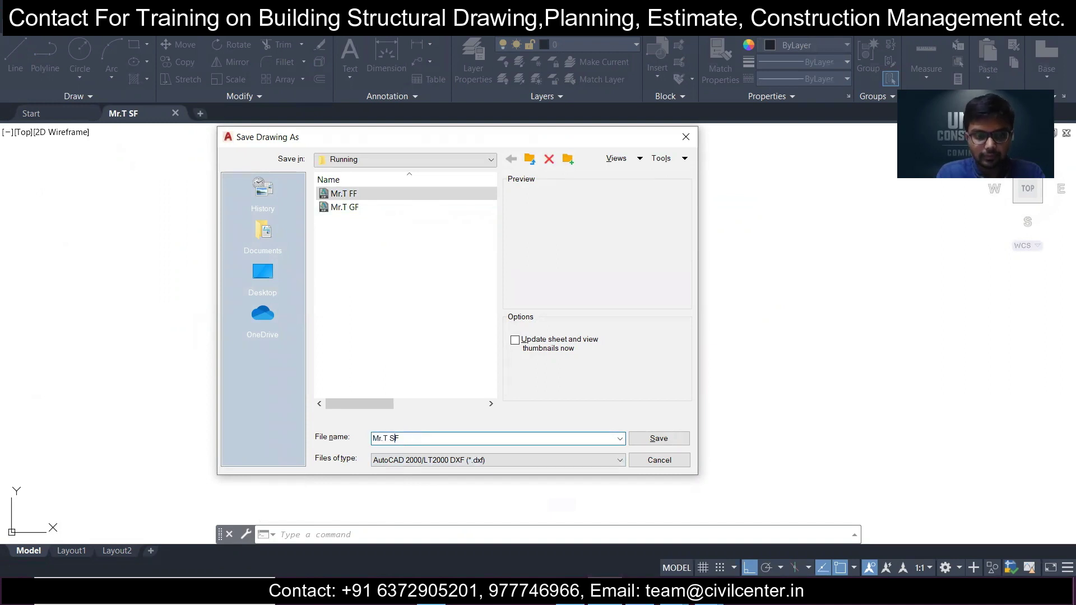
{"action": "left_click", "coordinate": [657, 438]}
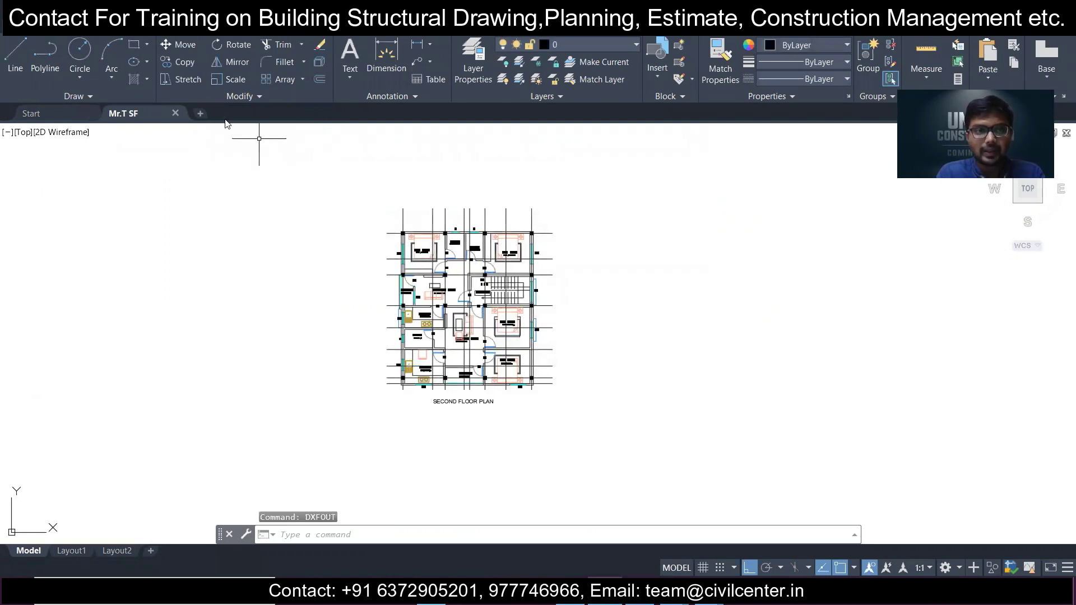
{"action": "left_click", "coordinate": [173, 113]}
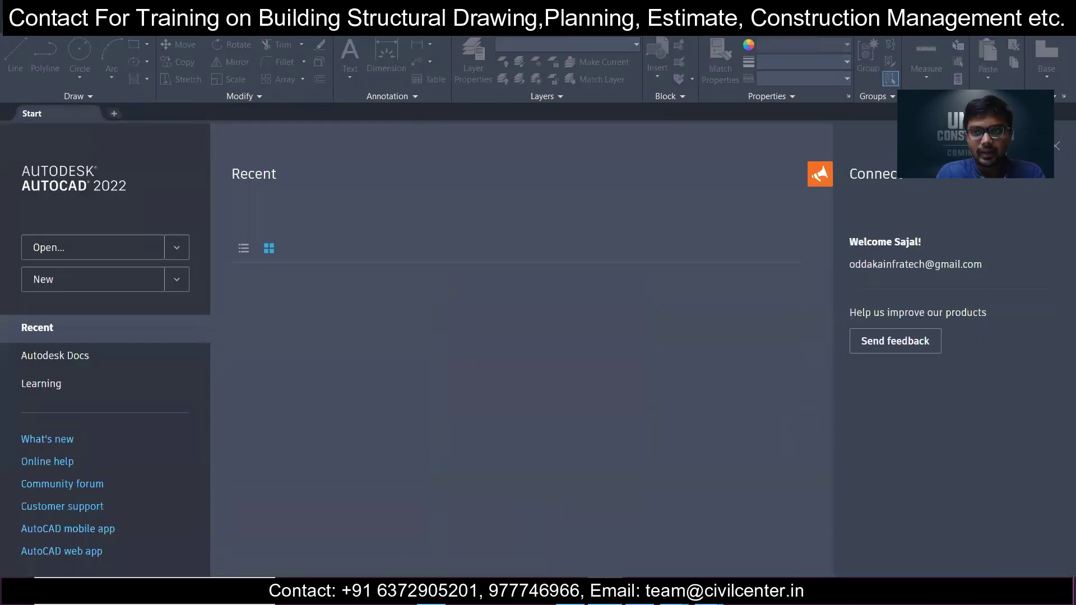
- Switch to Tekla Structural Designer and create a new project
{"action": "left_click", "coordinate": [995, 9]}
{"action": "right_click", "coordinate": [699, 192]}
{"action": "left_click", "coordinate": [752, 256]}
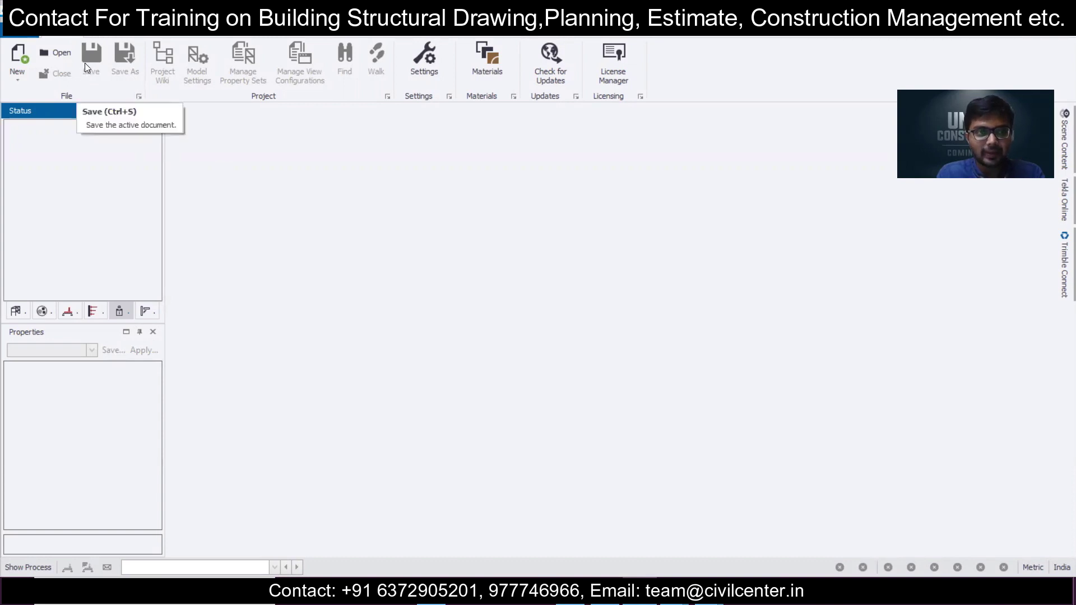
{"action": "left_click", "coordinate": [19, 59]}
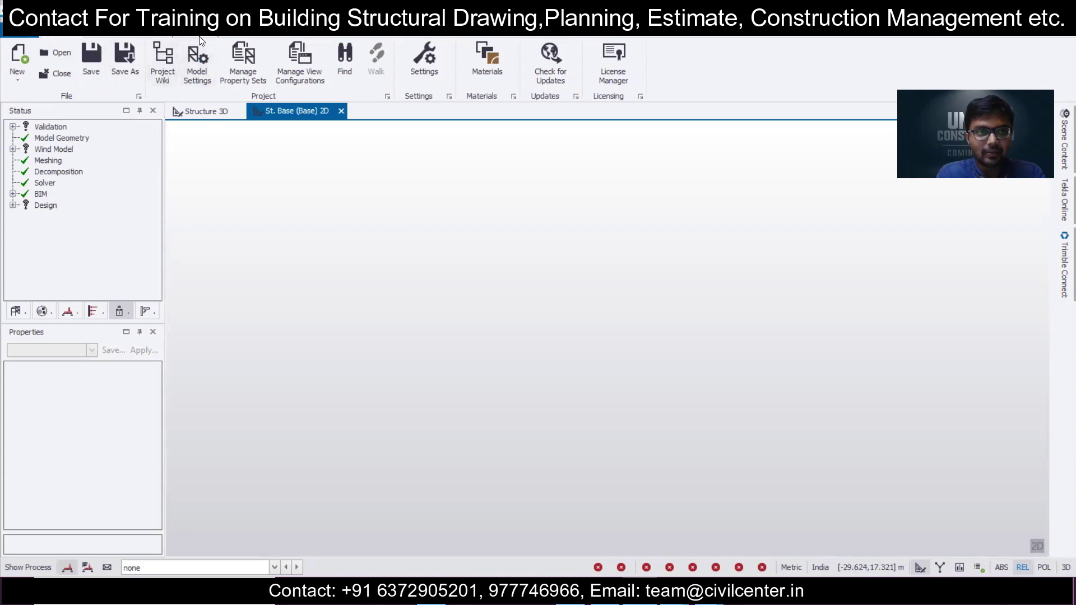
- Start a DXF import and open Mr.T GF from the Clients\Running folder on New Volume (E:)
{"action": "scroll", "coordinate": [159, 56], "scroll_direction": "down", "scroll_amount": 1}
{"action": "left_click", "coordinate": [132, 54]}
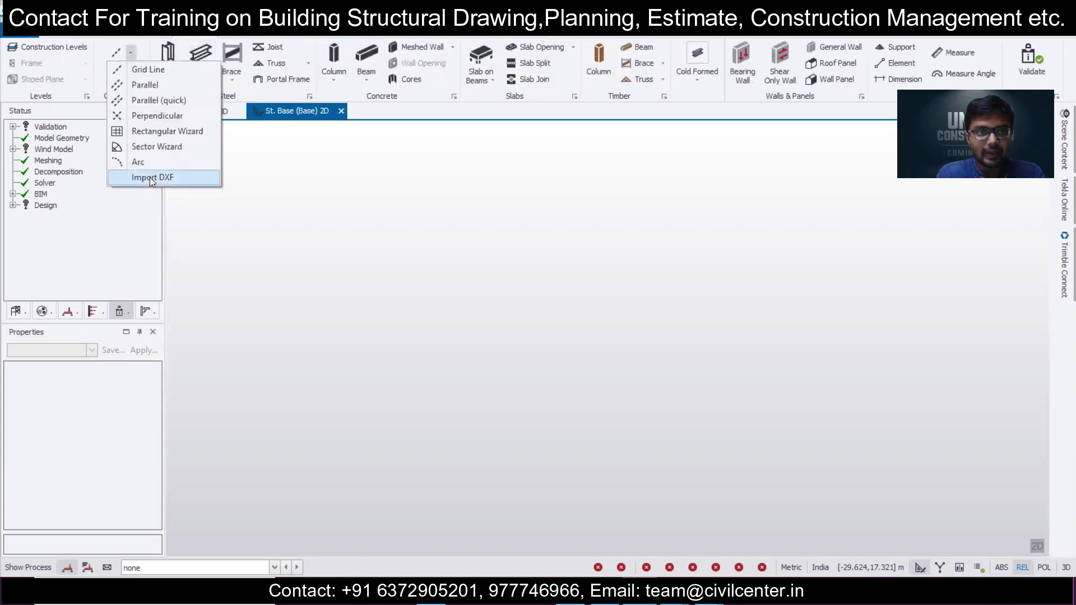
{"action": "left_click", "coordinate": [150, 177]}
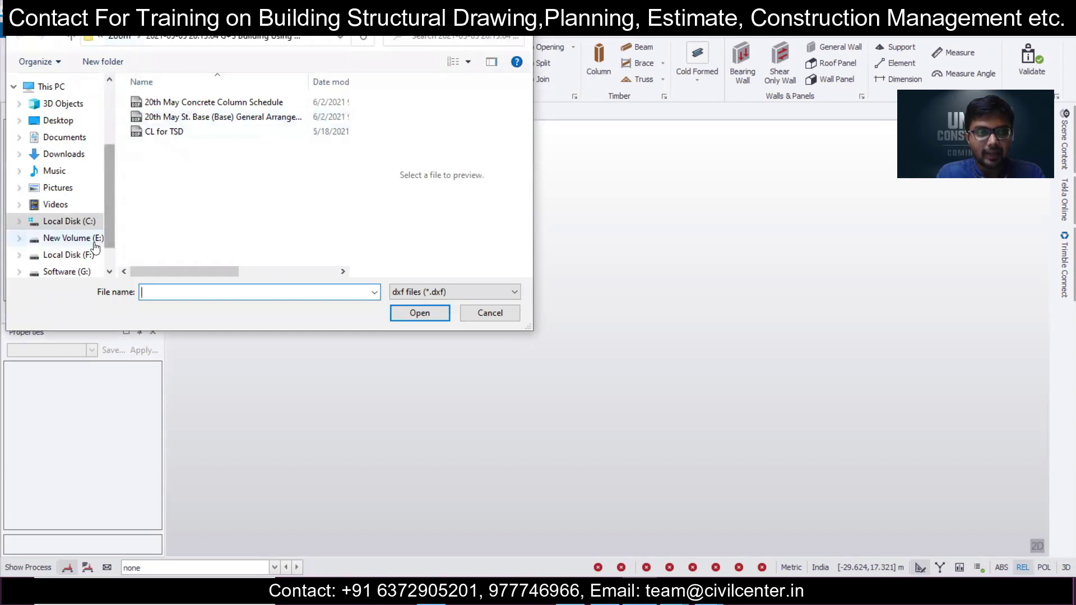
{"action": "left_click", "coordinate": [67, 238]}
{"action": "left_click", "coordinate": [225, 176]}
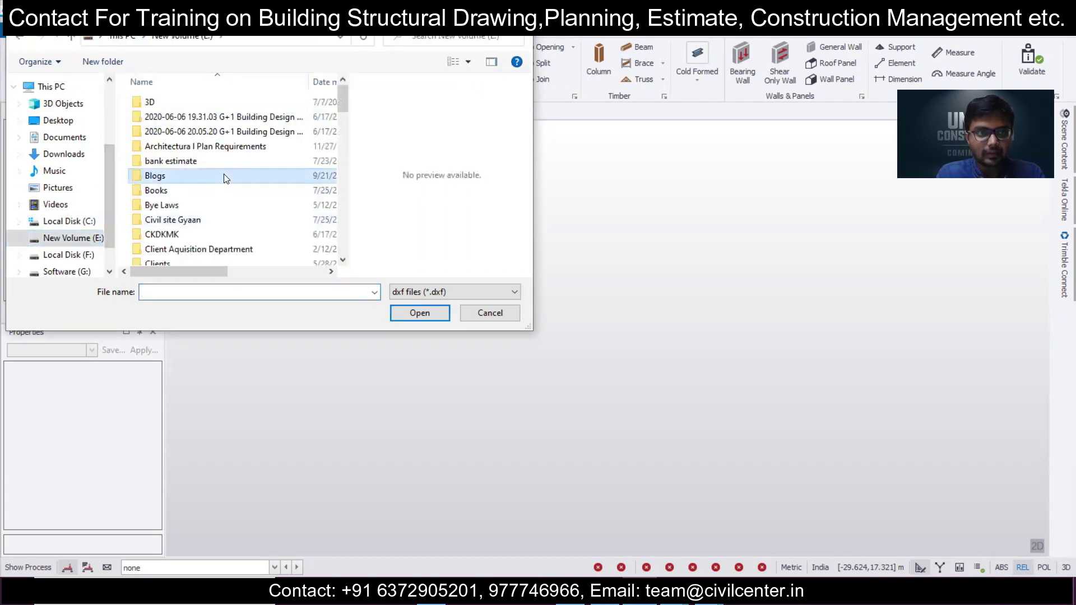
{"action": "left_click", "coordinate": [210, 209]}
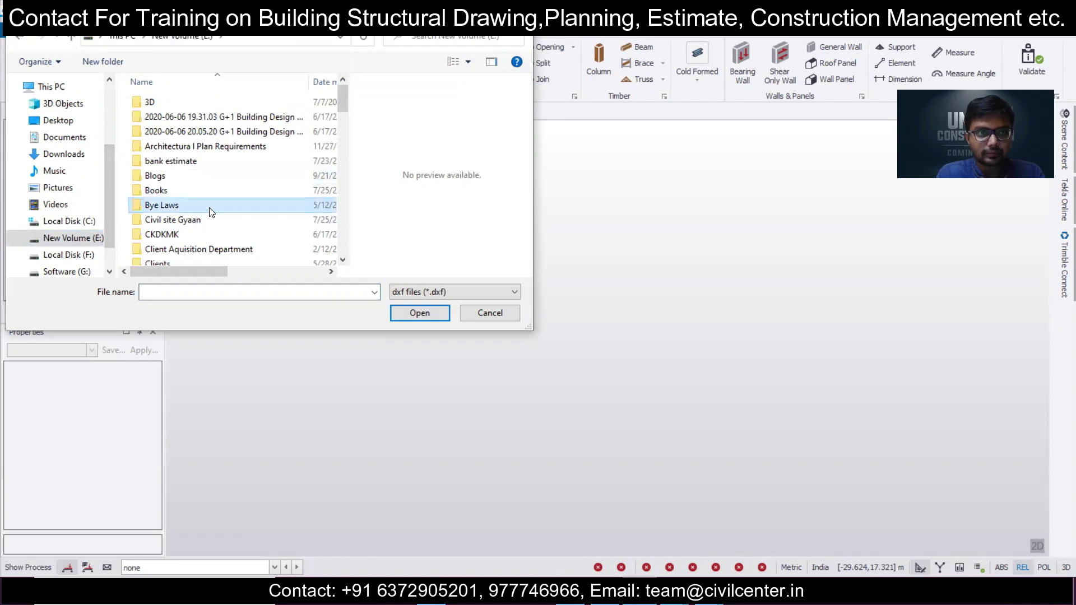
{"action": "double_click", "coordinate": [200, 263]}
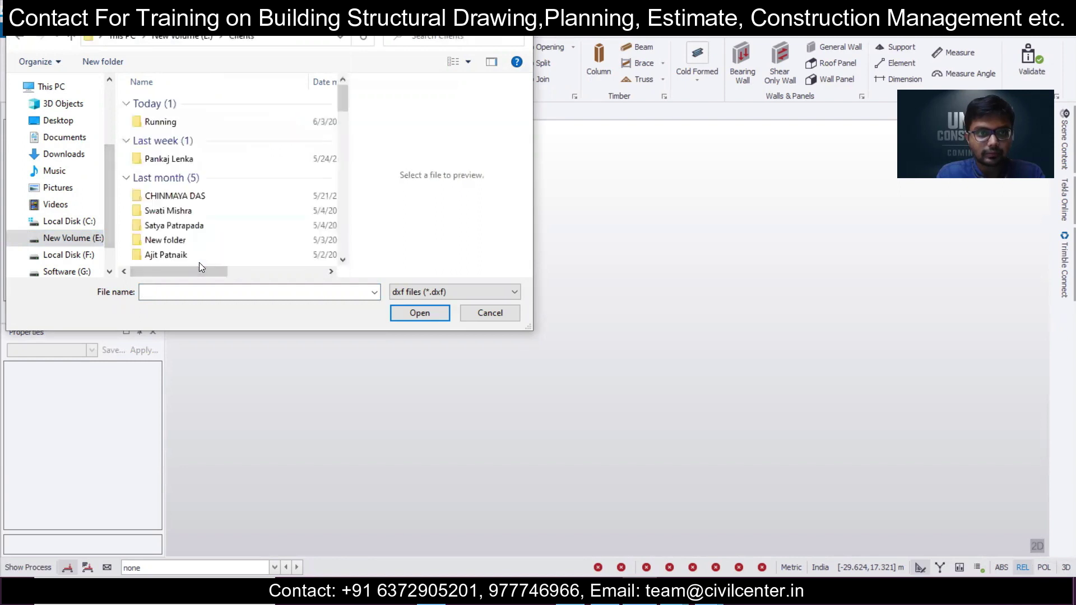
{"action": "double_click", "coordinate": [216, 121]}
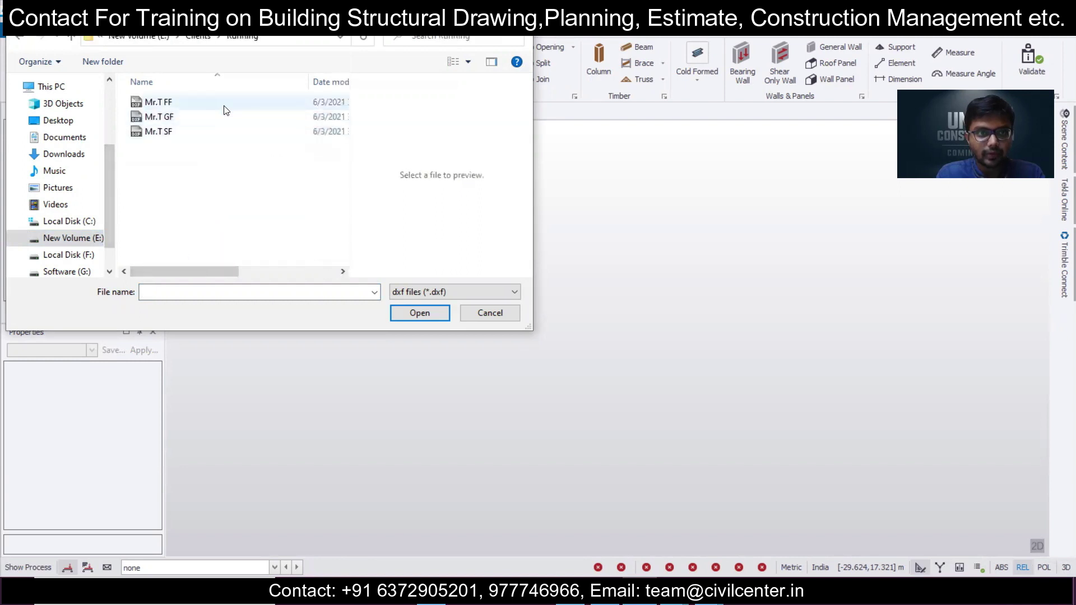
{"action": "left_click", "coordinate": [230, 117]}
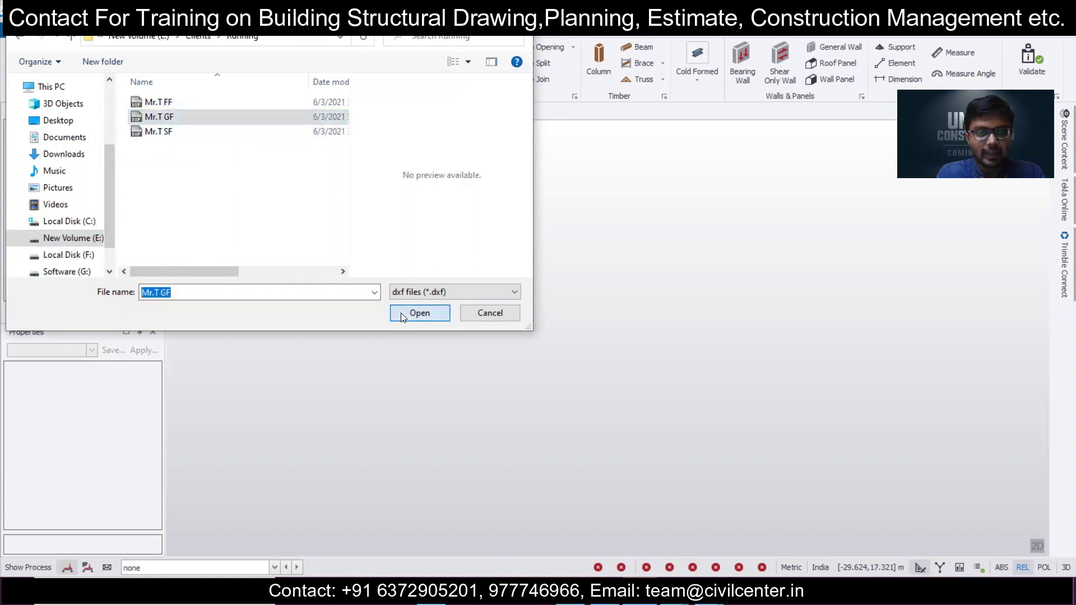
{"action": "left_click", "coordinate": [401, 313]}
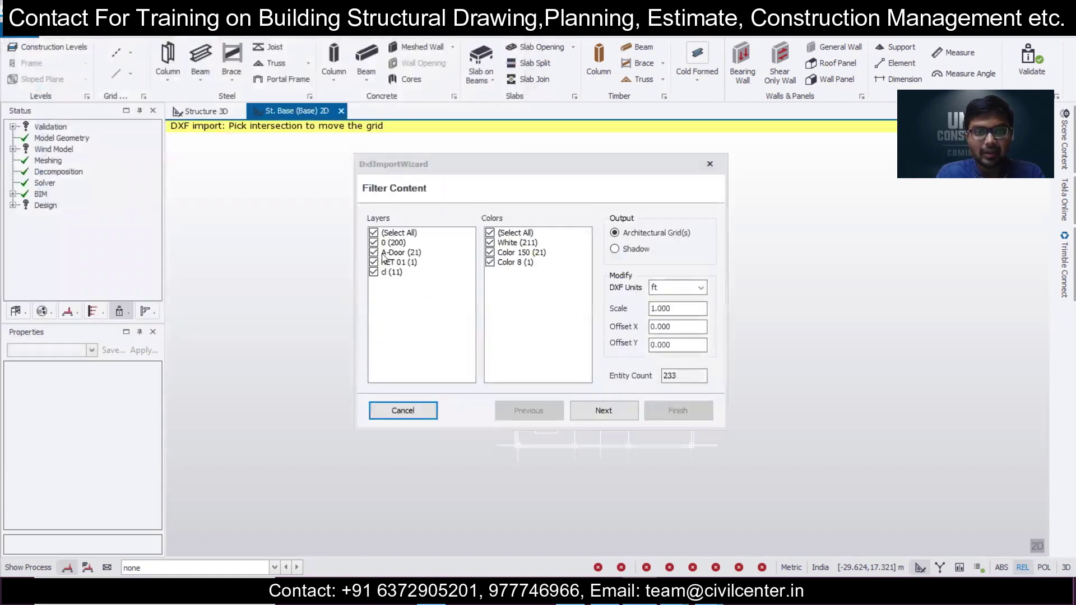
- Import only the cl layer as architectural grids by layer, with DXF units in mm, and place the grid on St. Base (Base)
{"action": "left_click", "coordinate": [374, 261]}
{"action": "left_click", "coordinate": [374, 252]}
{"action": "left_click", "coordinate": [373, 243]}
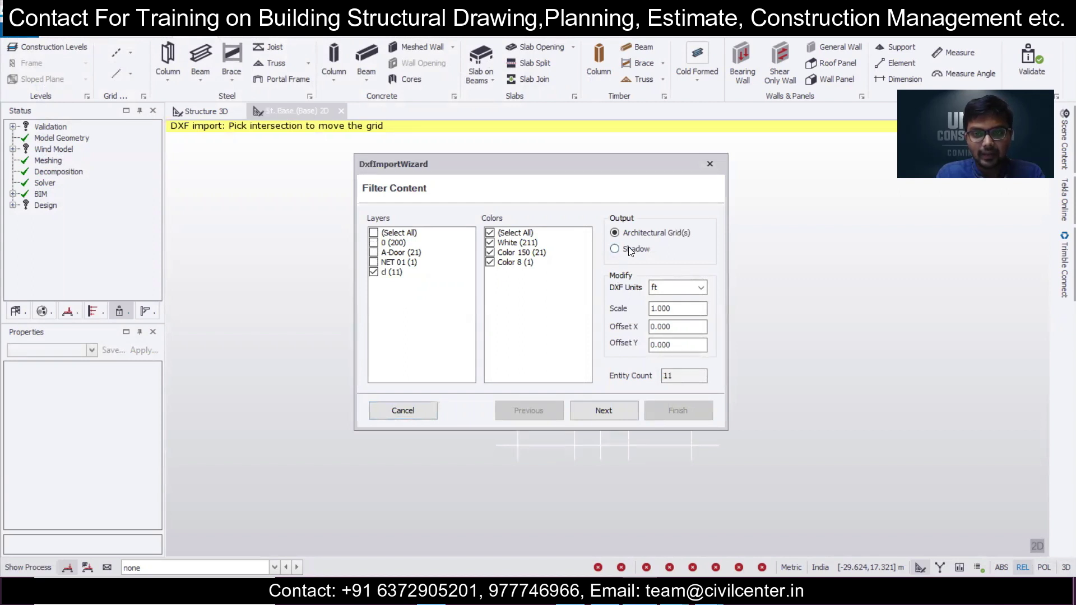
{"action": "left_click", "coordinate": [665, 287]}
{"action": "left_click", "coordinate": [667, 339]}
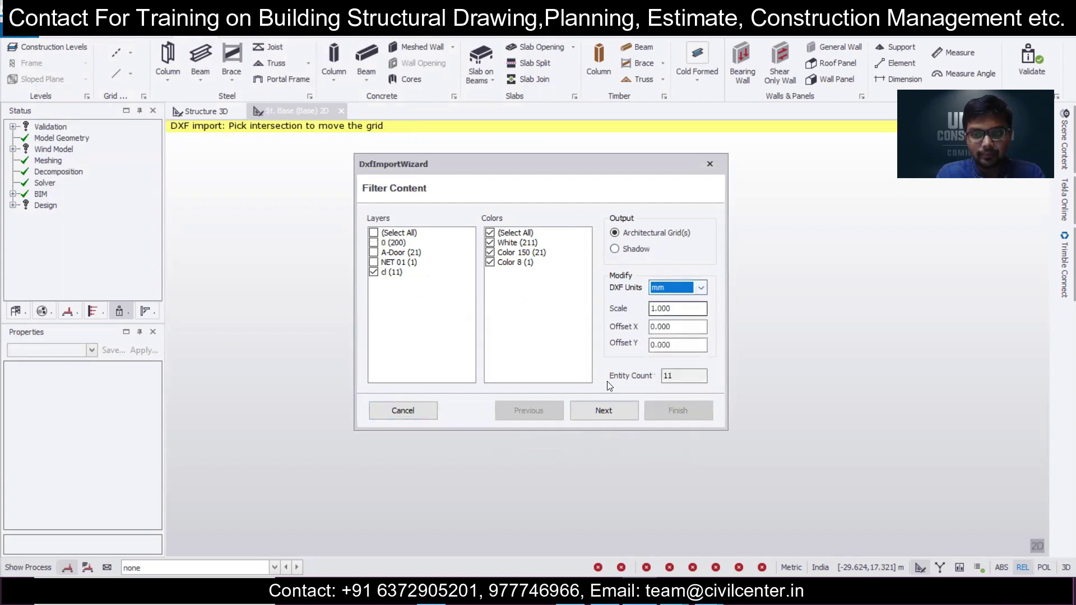
{"action": "left_click", "coordinate": [617, 408]}
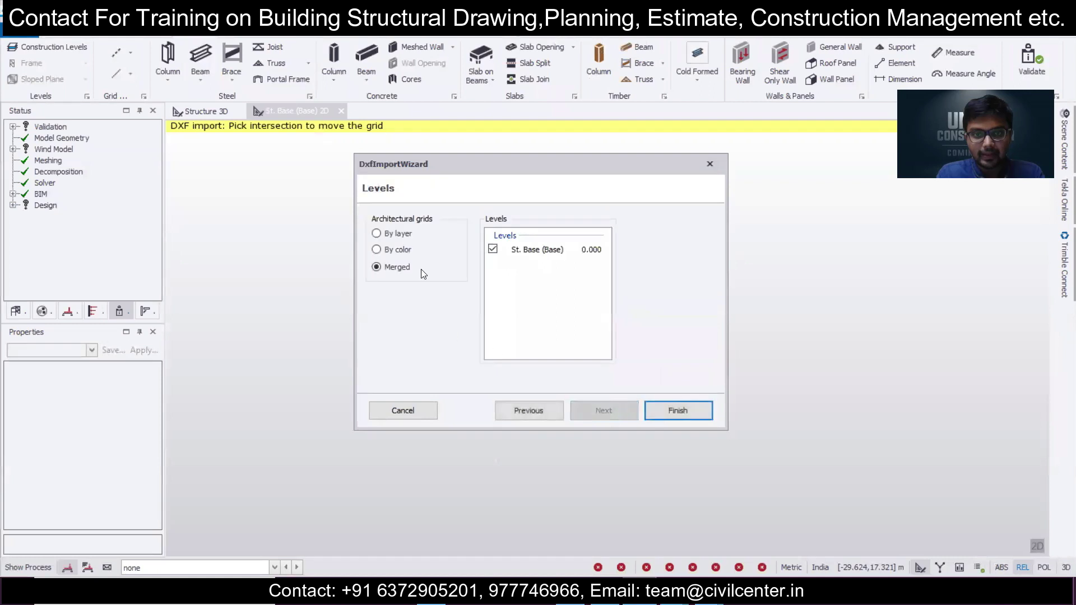
{"action": "left_click", "coordinate": [391, 234]}
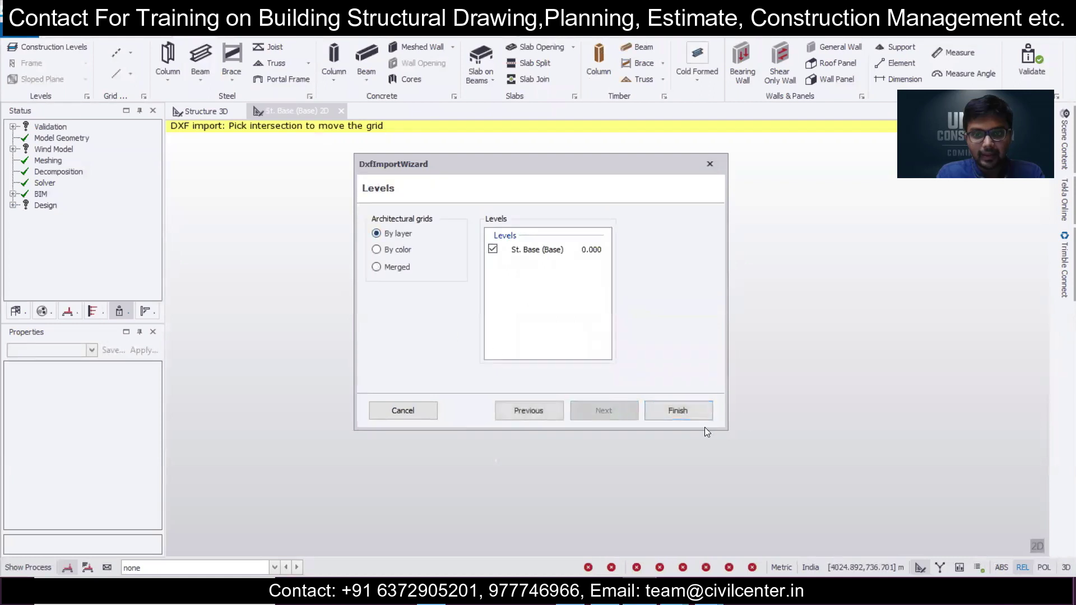
{"action": "left_click", "coordinate": [678, 412]}
{"action": "left_click", "coordinate": [637, 259]}
- Select the whole imported architectural grid and set its colour to black
{"action": "scroll", "coordinate": [638, 283], "scroll_direction": "up", "scroll_amount": 1}
{"action": "scroll", "coordinate": [639, 284], "scroll_direction": "down", "scroll_amount": 2}
{"action": "left_click_drag", "start_coordinate": [457, 146], "coordinate": [852, 540]}
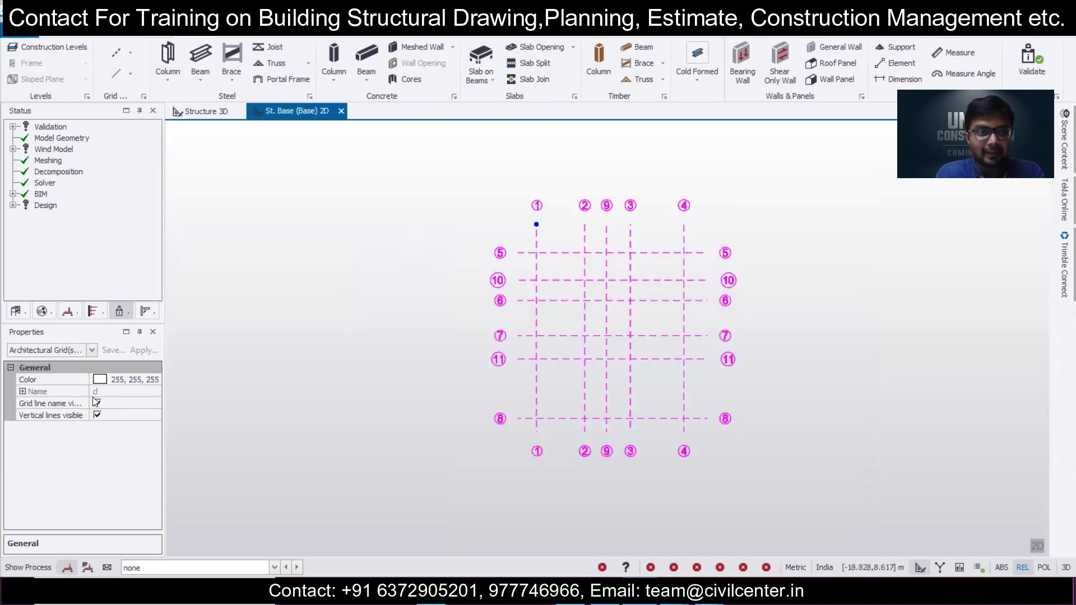
{"action": "left_click", "coordinate": [140, 380]}
{"action": "left_click", "coordinate": [156, 381]}
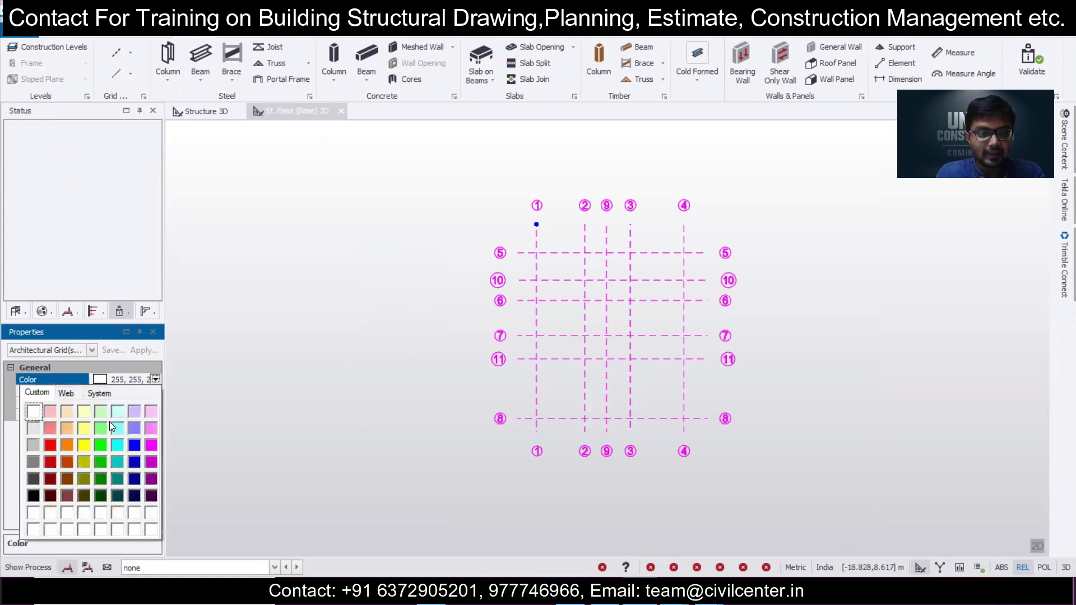
{"action": "left_click", "coordinate": [36, 501]}
{"action": "left_click", "coordinate": [379, 440]}
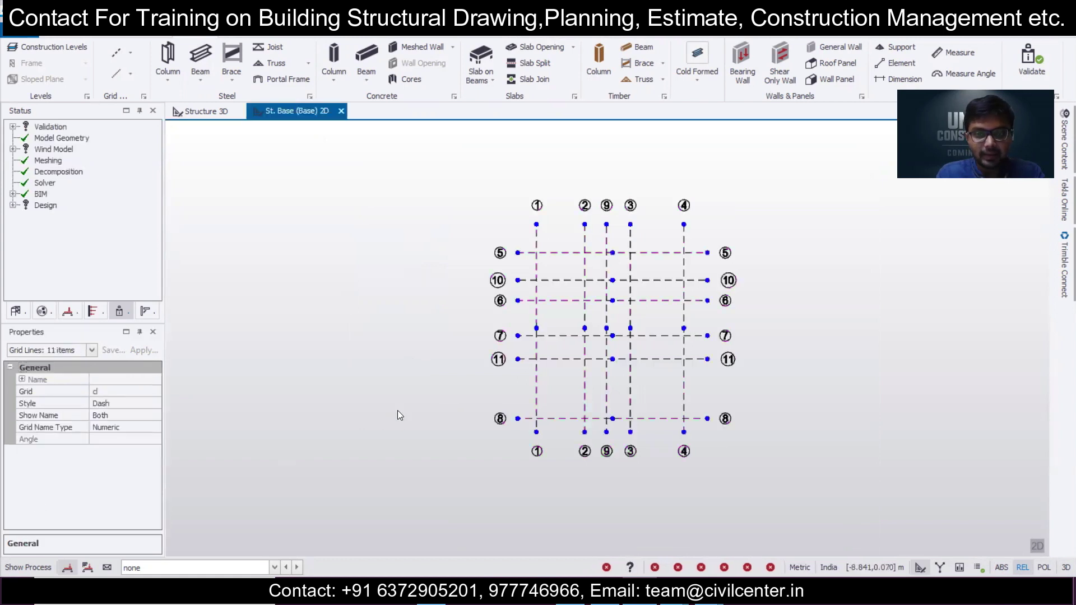
{"action": "scroll", "coordinate": [650, 331], "scroll_direction": "up", "scroll_amount": 1}
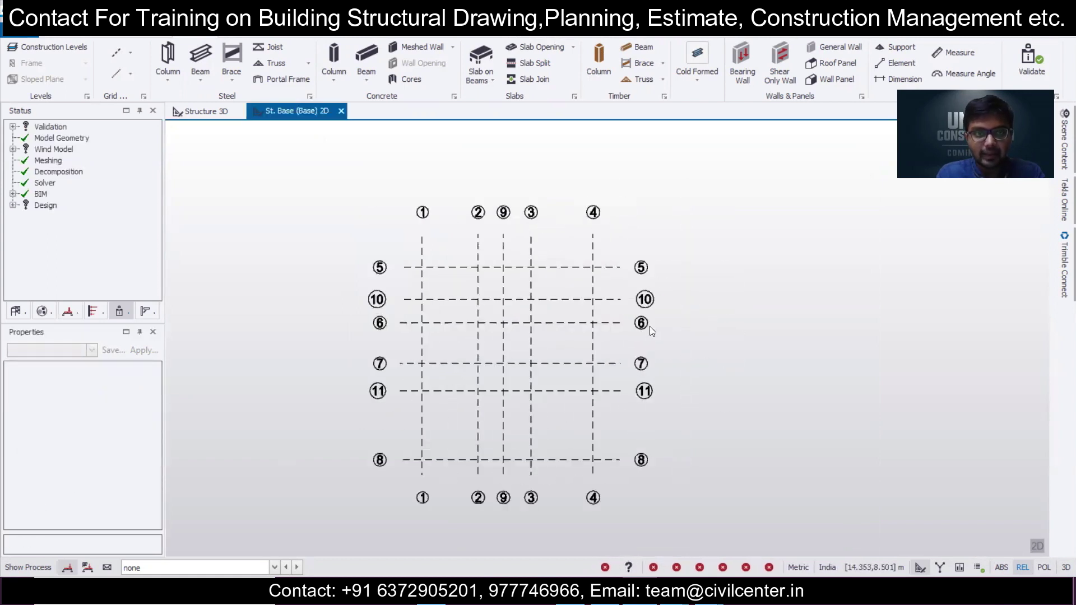
- Open Mr.T GF for another DXF import and exclude the NET 01, A-Door and 0 layers
{"action": "left_click", "coordinate": [130, 52]}
{"action": "left_click", "coordinate": [161, 175]}
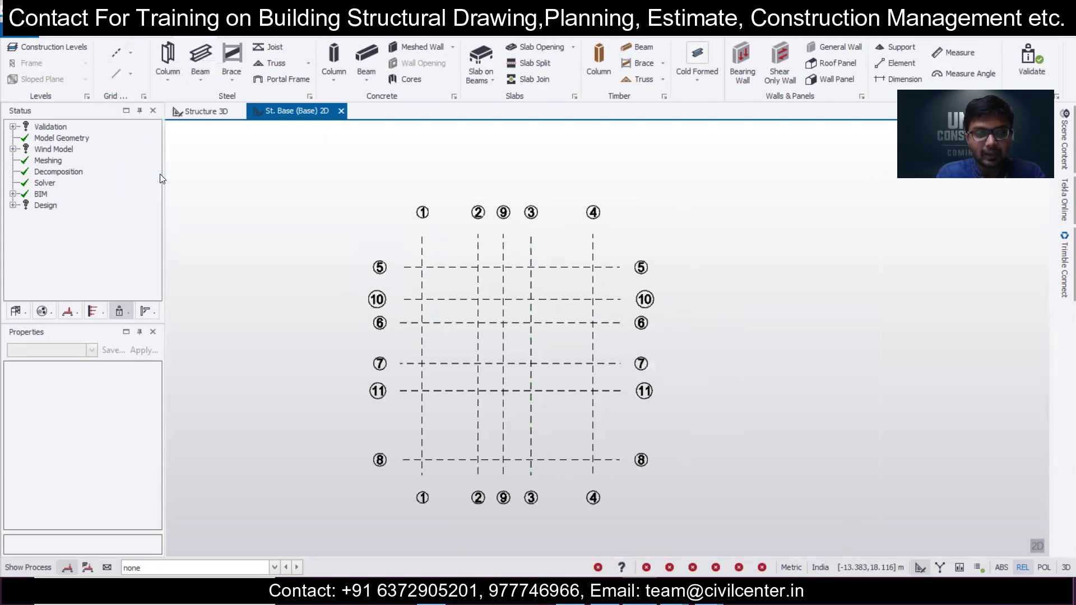
{"action": "left_click", "coordinate": [214, 117]}
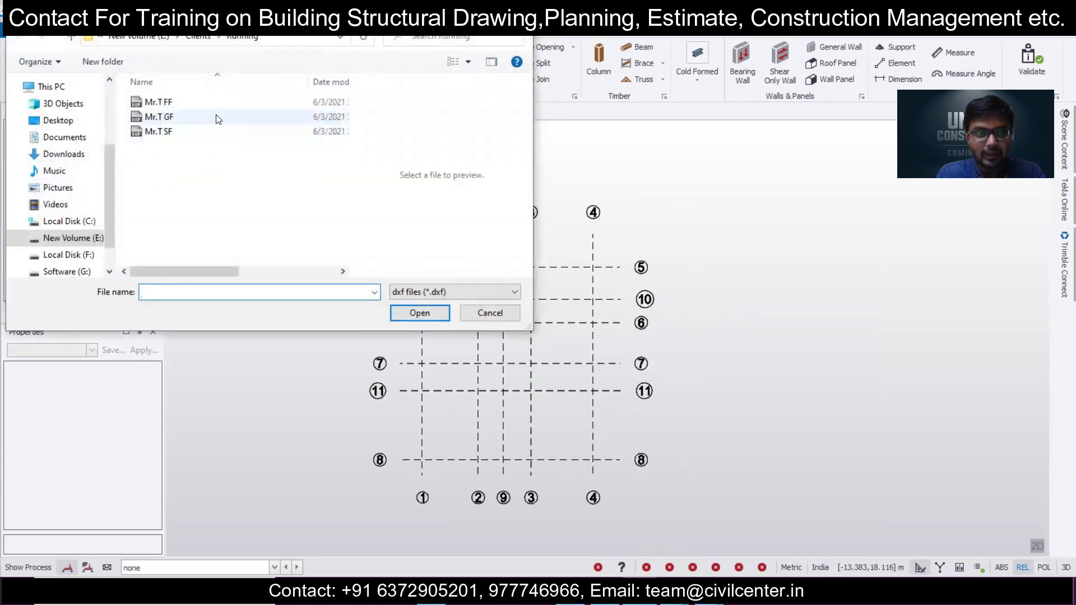
{"action": "left_click", "coordinate": [419, 313]}
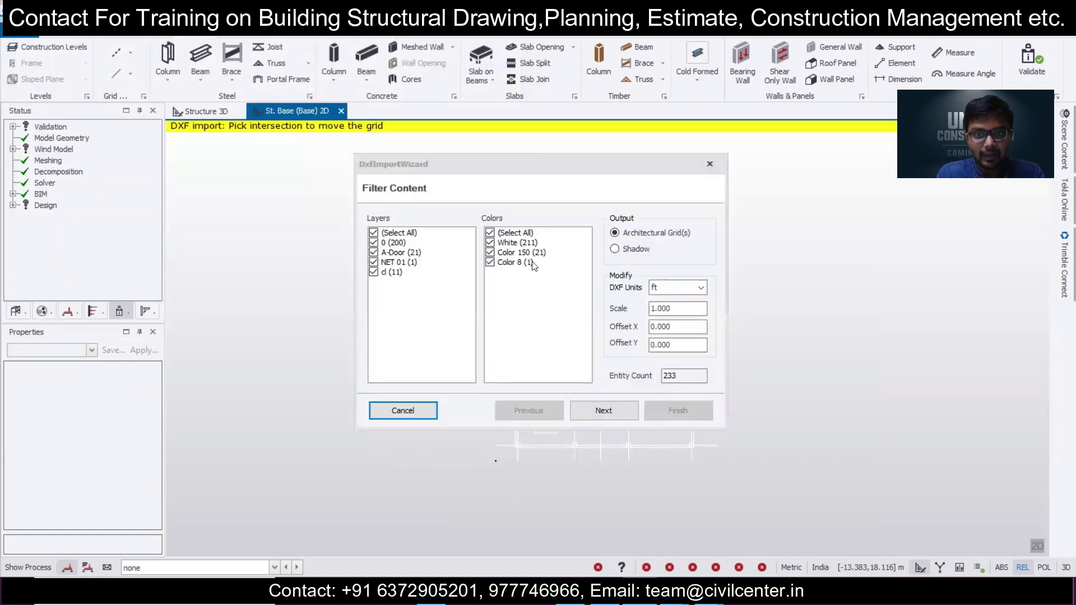
{"action": "left_click", "coordinate": [374, 262]}
{"action": "left_click", "coordinate": [374, 252]}
{"action": "left_click", "coordinate": [374, 243]}
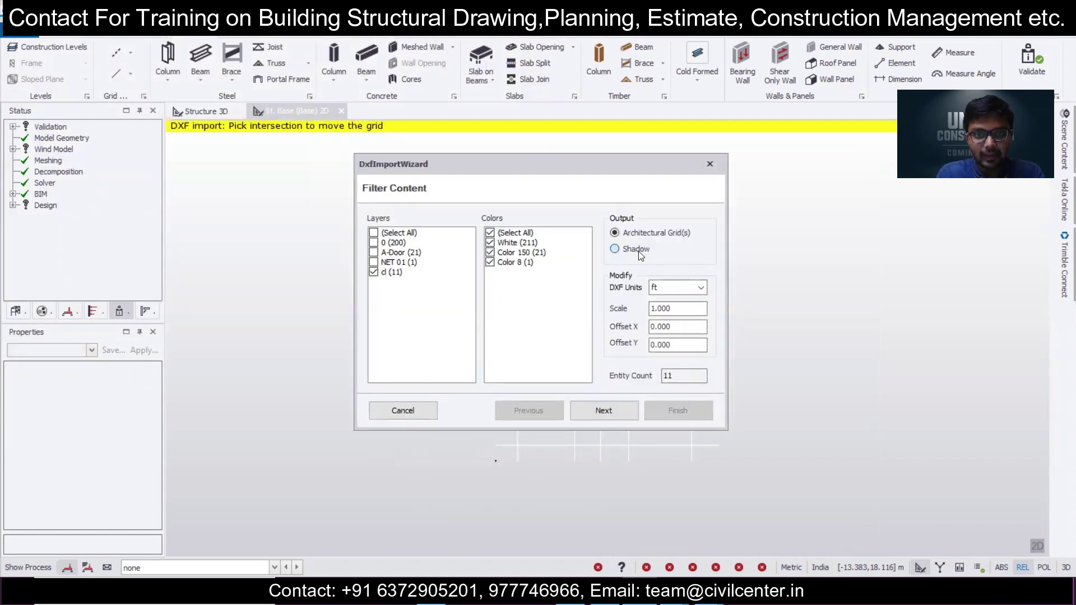
- Import the cl layer as a shadow with DXF units in mm and inspect it against the grid
{"action": "left_click", "coordinate": [639, 250]}
{"action": "left_click", "coordinate": [701, 287]}
{"action": "left_click", "coordinate": [664, 342]}
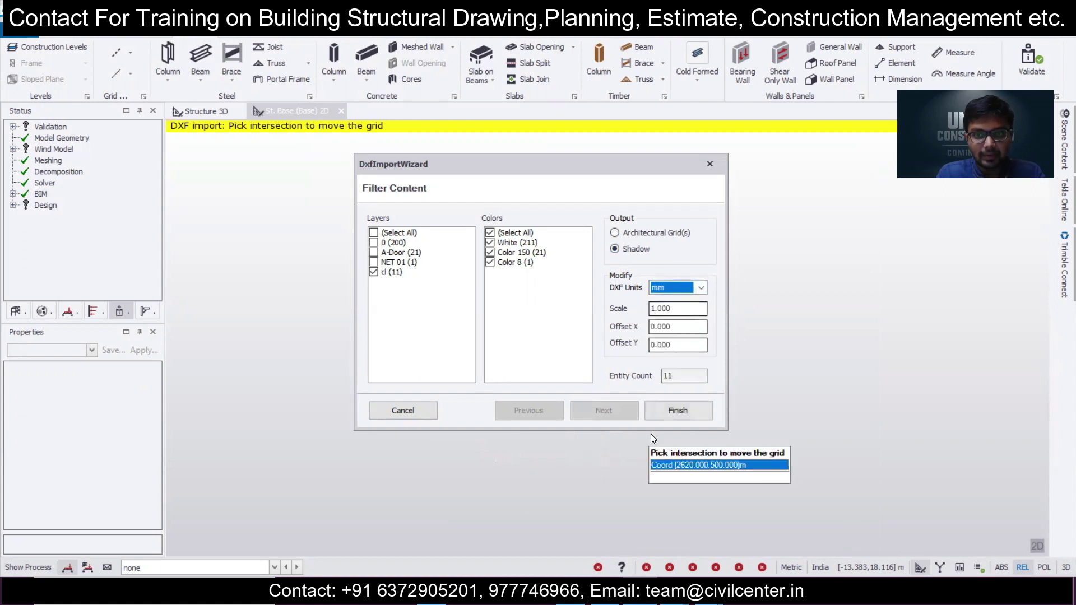
{"action": "left_click", "coordinate": [691, 411]}
{"action": "left_click", "coordinate": [496, 455]}
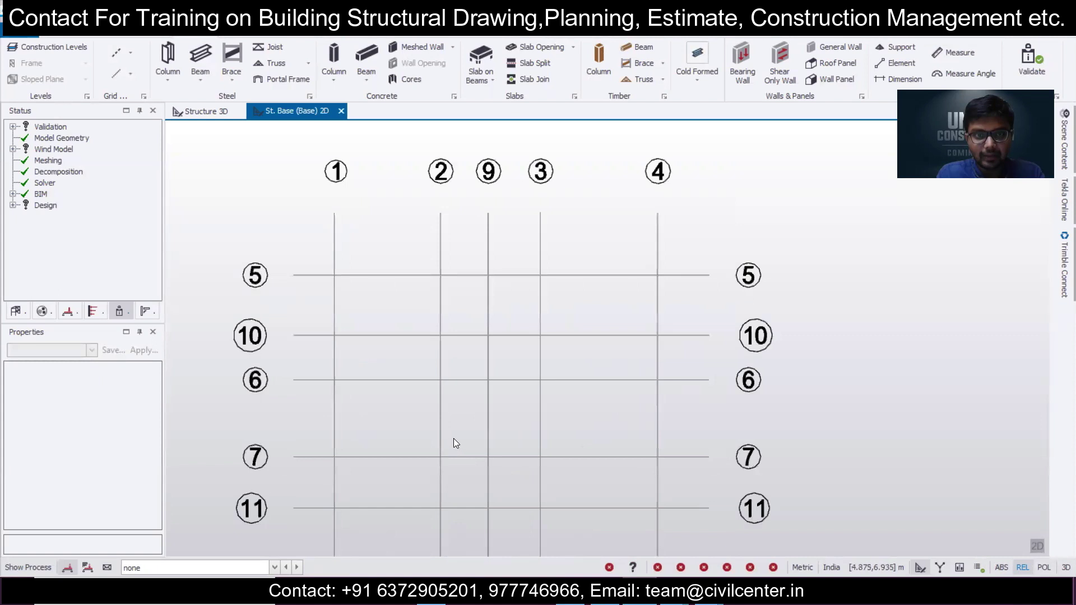
{"action": "middle_click_drag", "start_coordinate": [453, 439], "coordinate": [469, 360]}
{"action": "scroll", "coordinate": [469, 361], "scroll_direction": "down", "scroll_amount": 1}
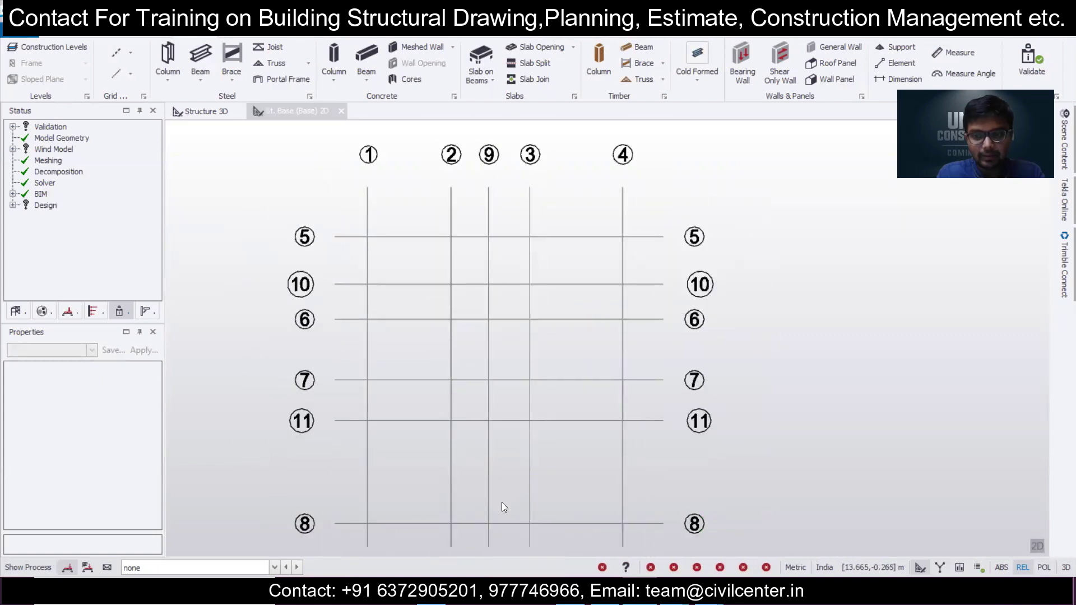
{"action": "scroll", "coordinate": [657, 304], "scroll_direction": "down", "scroll_amount": 2}
{"action": "middle_click_drag", "start_coordinate": [657, 303], "coordinate": [505, 237]}
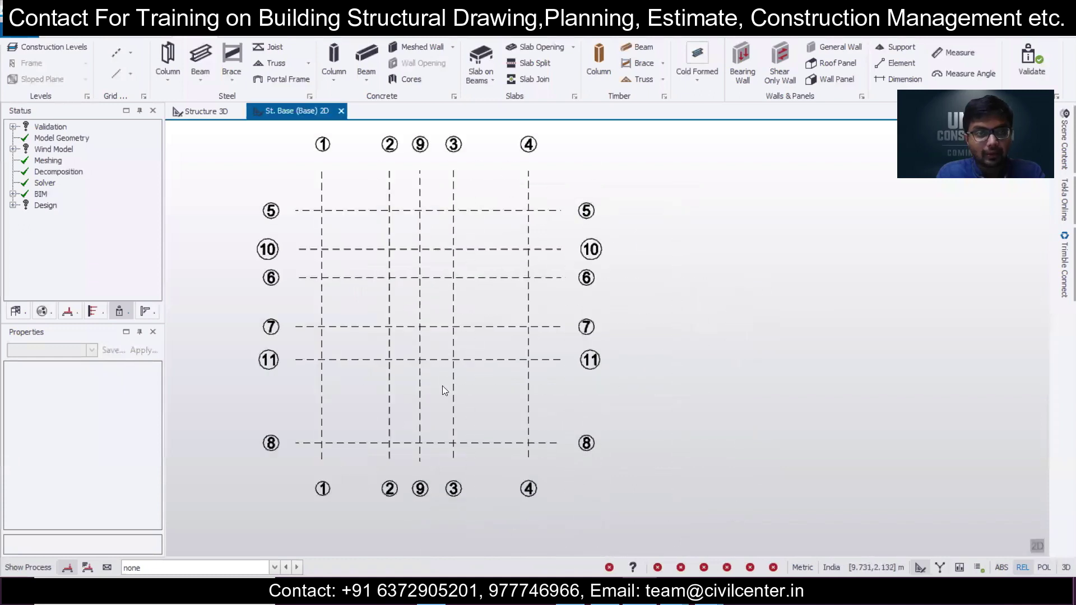
{"action": "middle_click_drag", "start_coordinate": [442, 385], "coordinate": [484, 404]}
- Import Mr.T GF as a shadow in mm with the cl layer excluded, and bring the plan into view
{"action": "left_click", "coordinate": [132, 51]}
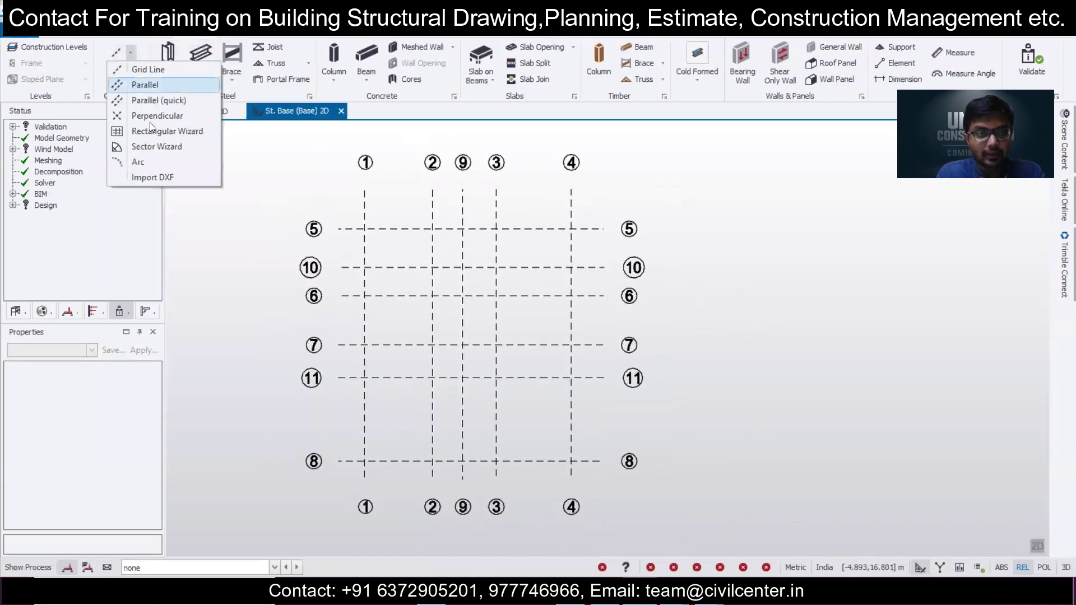
{"action": "left_click", "coordinate": [168, 180]}
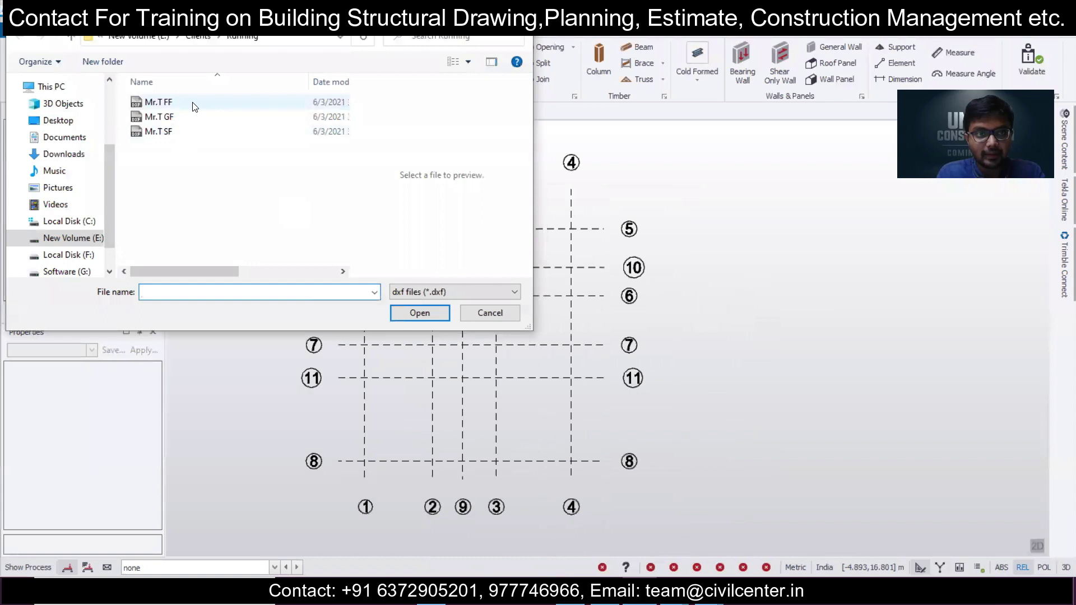
{"action": "left_click", "coordinate": [168, 117]}
{"action": "left_click", "coordinate": [423, 313]}
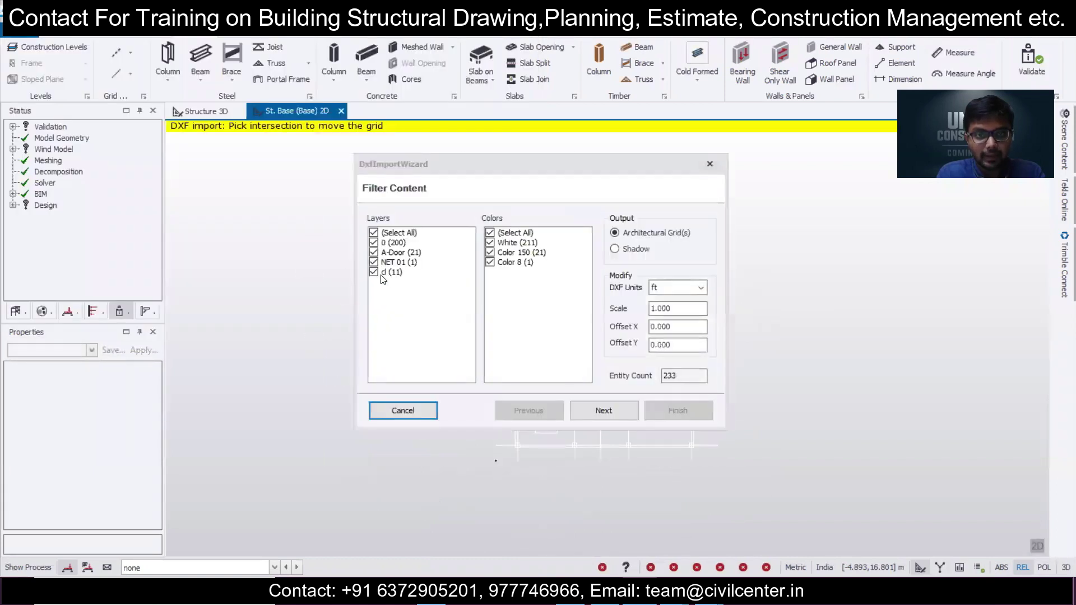
{"action": "left_click", "coordinate": [614, 250]}
{"action": "left_click", "coordinate": [680, 287]}
{"action": "left_click", "coordinate": [671, 295]}
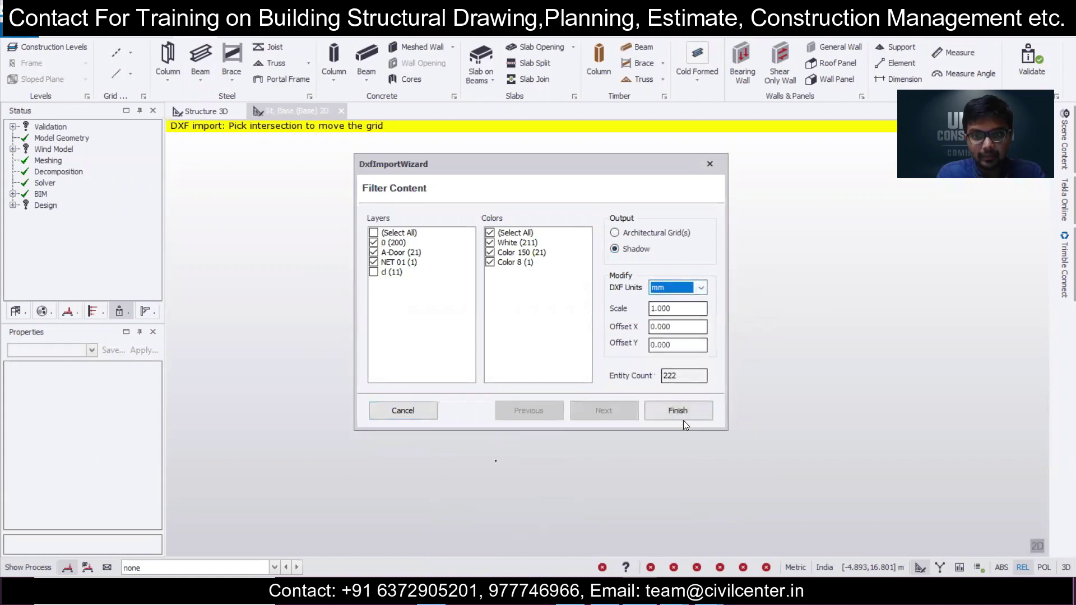
{"action": "left_click", "coordinate": [681, 410]}
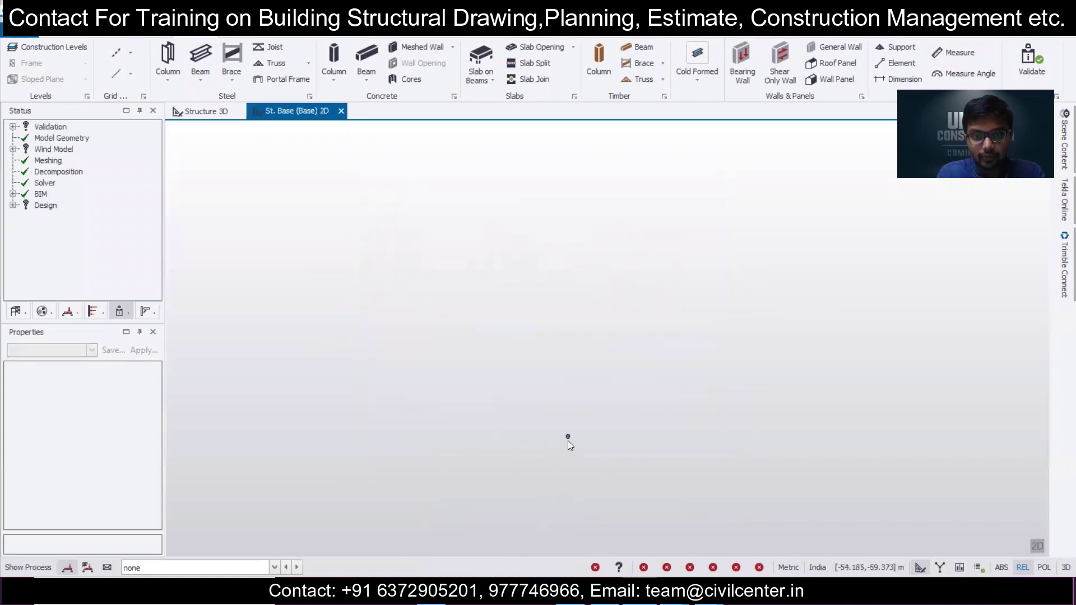
{"action": "scroll", "coordinate": [566, 436], "scroll_direction": "up", "scroll_amount": 12}
{"action": "middle_click_drag", "start_coordinate": [551, 465], "coordinate": [489, 350]}
{"action": "scroll", "coordinate": [496, 368], "scroll_direction": "up", "scroll_amount": 3}
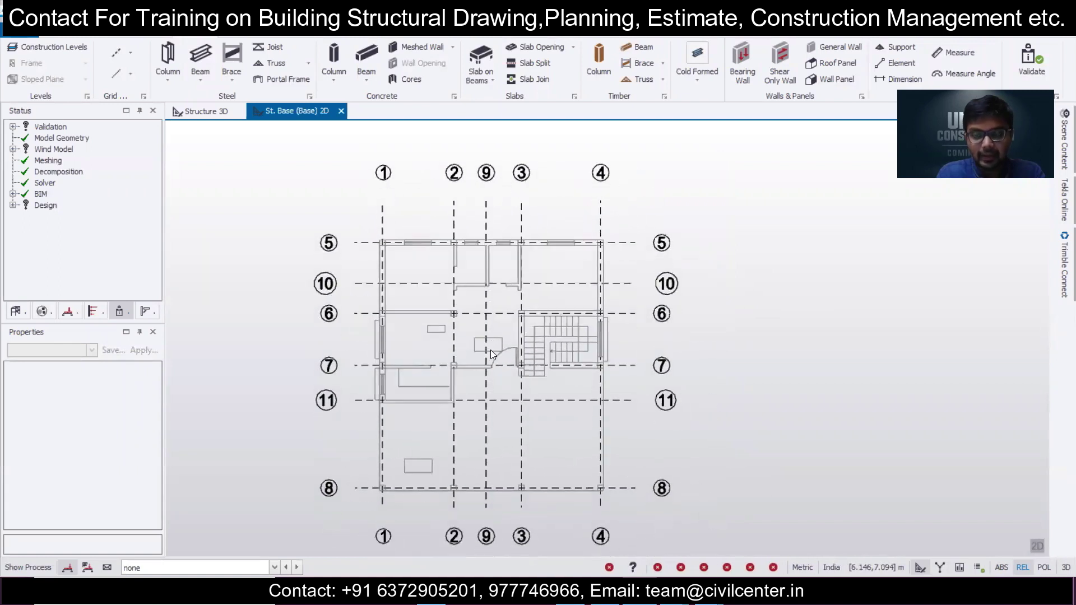
- Delete the imported grid lines and floor plan from the base level view
{"action": "scroll", "coordinate": [489, 349], "scroll_direction": "down", "scroll_amount": 1}
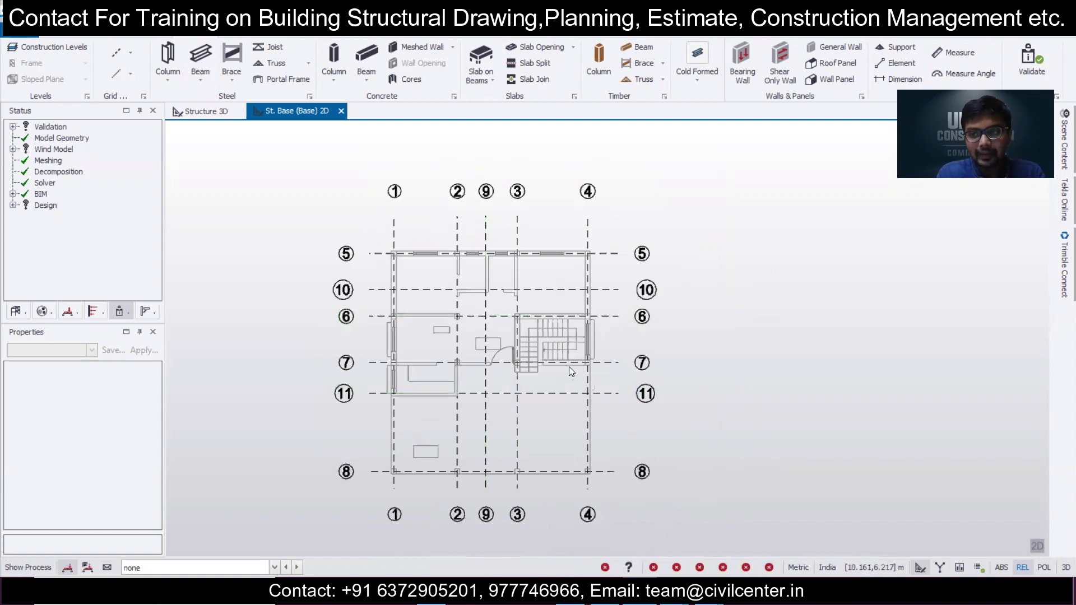
{"action": "scroll", "coordinate": [569, 366], "scroll_direction": "down", "scroll_amount": 1}
{"action": "scroll", "coordinate": [570, 366], "scroll_direction": "down", "scroll_amount": 1}
{"action": "left_click_drag", "start_coordinate": [306, 192], "coordinate": [784, 526]}
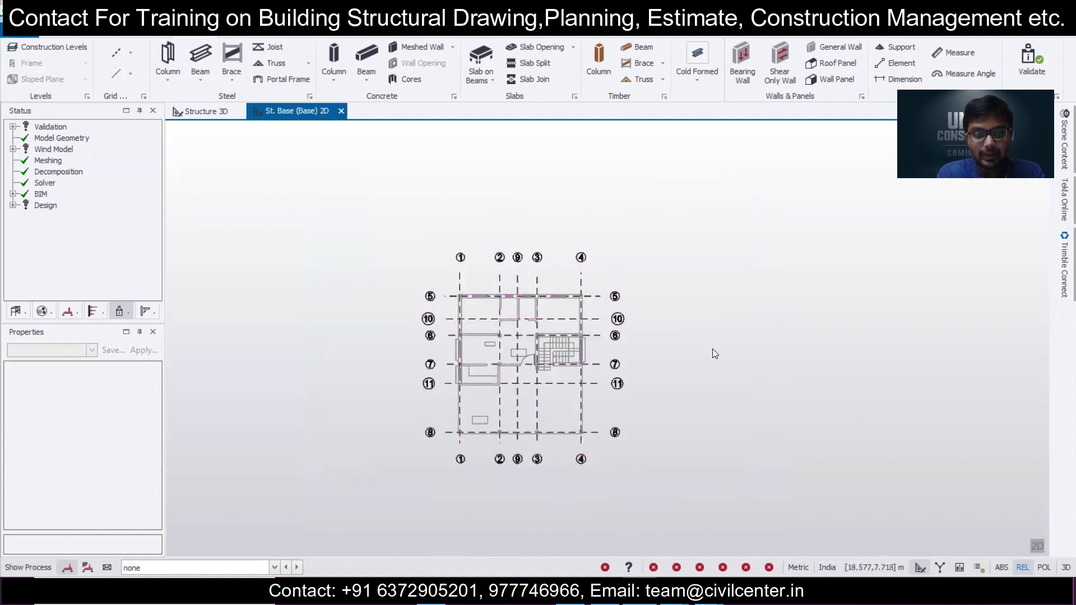
{"action": "key", "text": "Delete"}
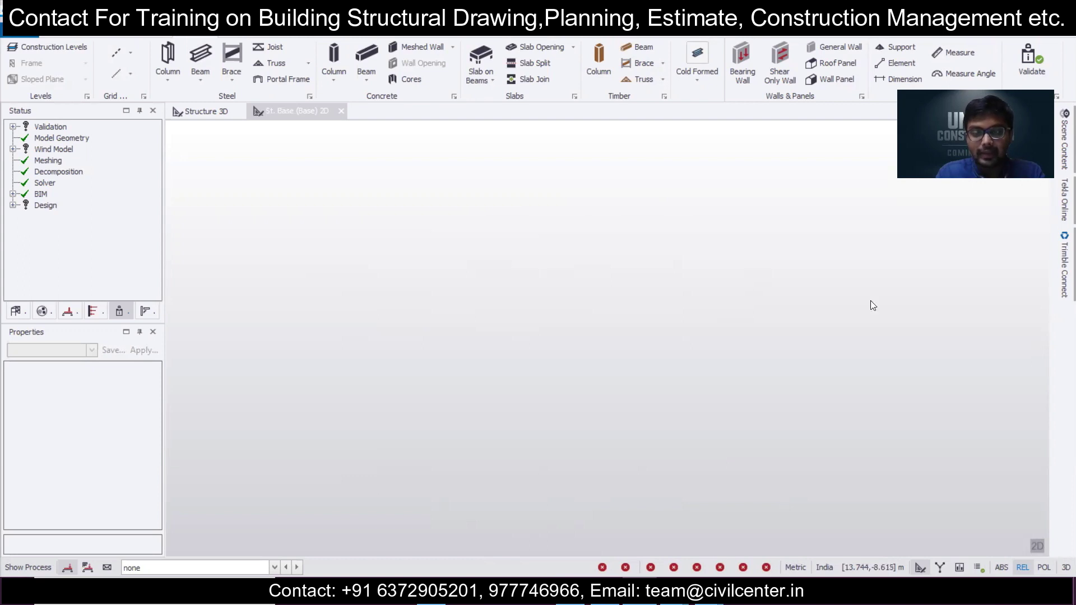
- Switch to the client requirements document in Word and check the number of floors, floor-to-floor height and plinth level height
{"action": "key", "text": "alt+Tab"}
{"action": "scroll", "coordinate": [441, 190], "scroll_direction": "down", "scroll_amount": 1}
{"action": "scroll", "coordinate": [441, 191], "scroll_direction": "up", "scroll_amount": 1}
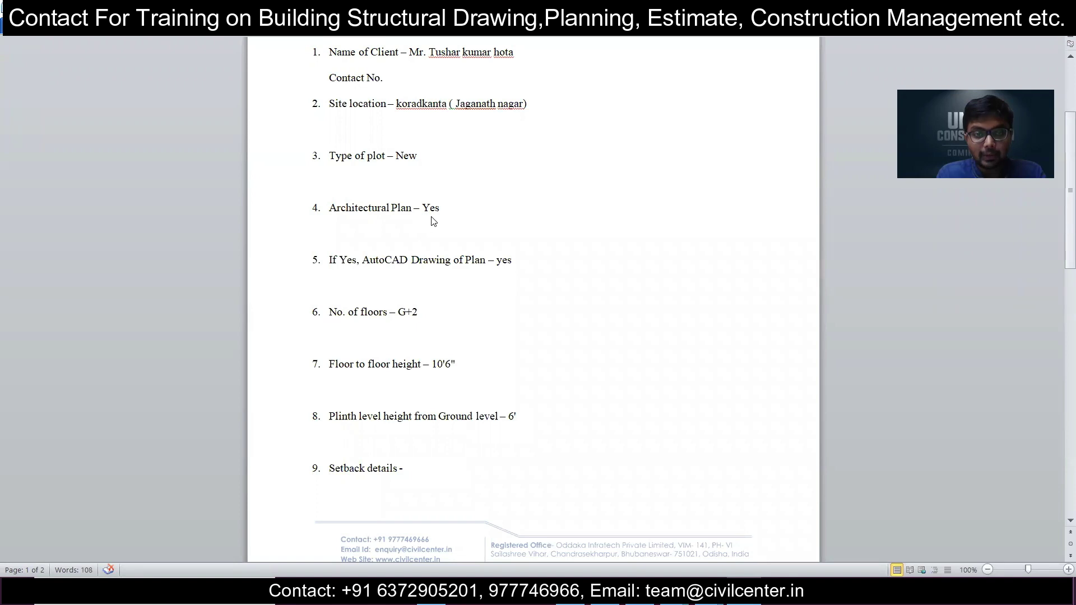
{"action": "scroll", "coordinate": [433, 219], "scroll_direction": "down", "scroll_amount": 1}
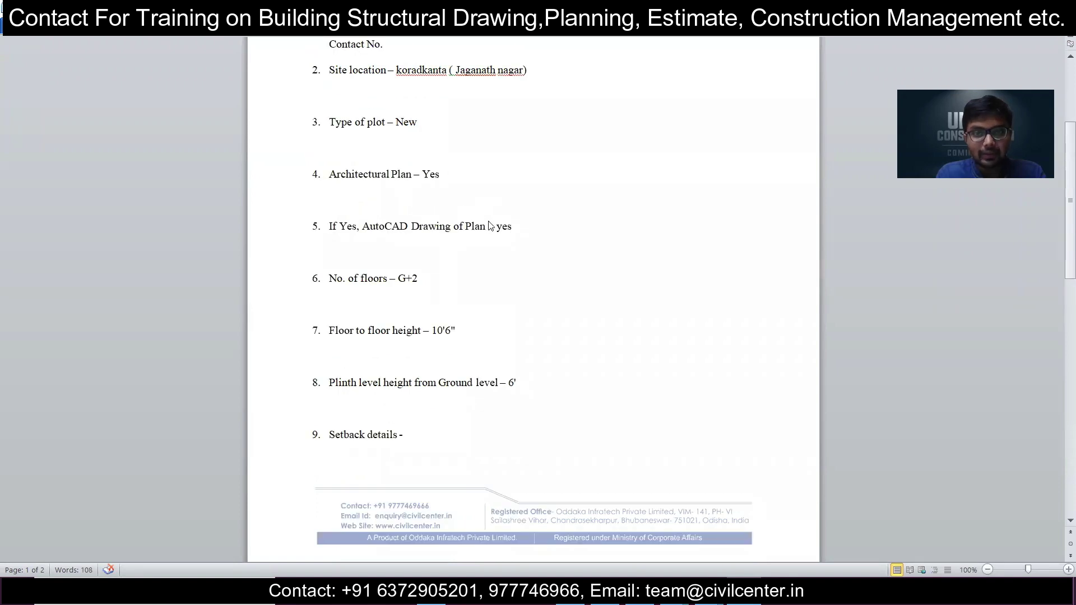
- Add the metric value 3.2m beside the 10'6" floor-to-floor height in the requirements document
{"action": "scroll", "coordinate": [458, 276], "scroll_direction": "down", "scroll_amount": 2}
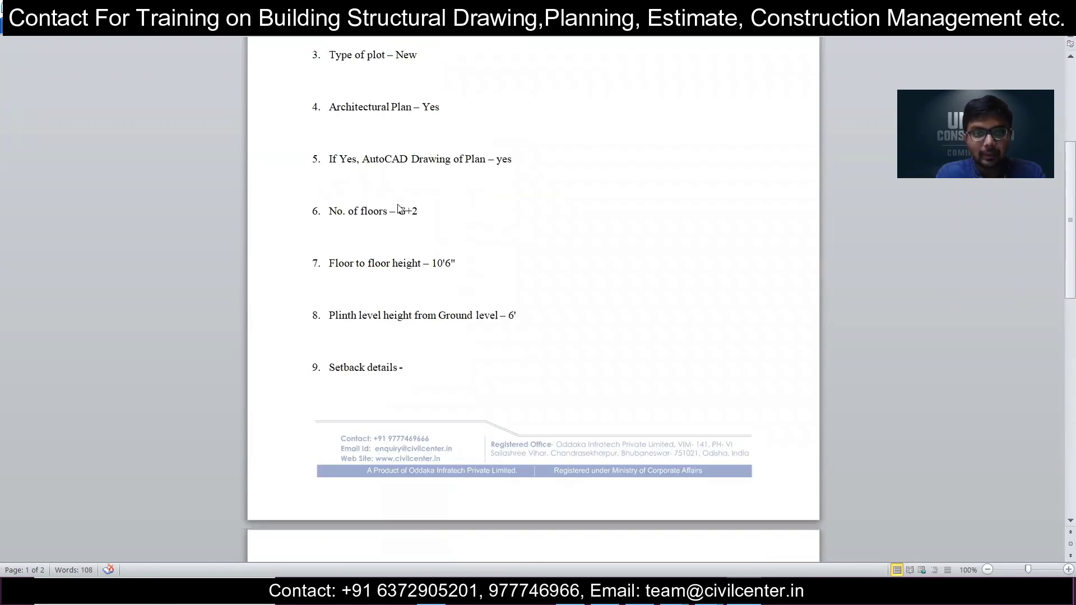
{"action": "triple_click", "coordinate": [463, 262]}
{"action": "left_click", "coordinate": [463, 264]}
{"action": "type", "text": "."}
{"action": "type", "text": "3.2"}
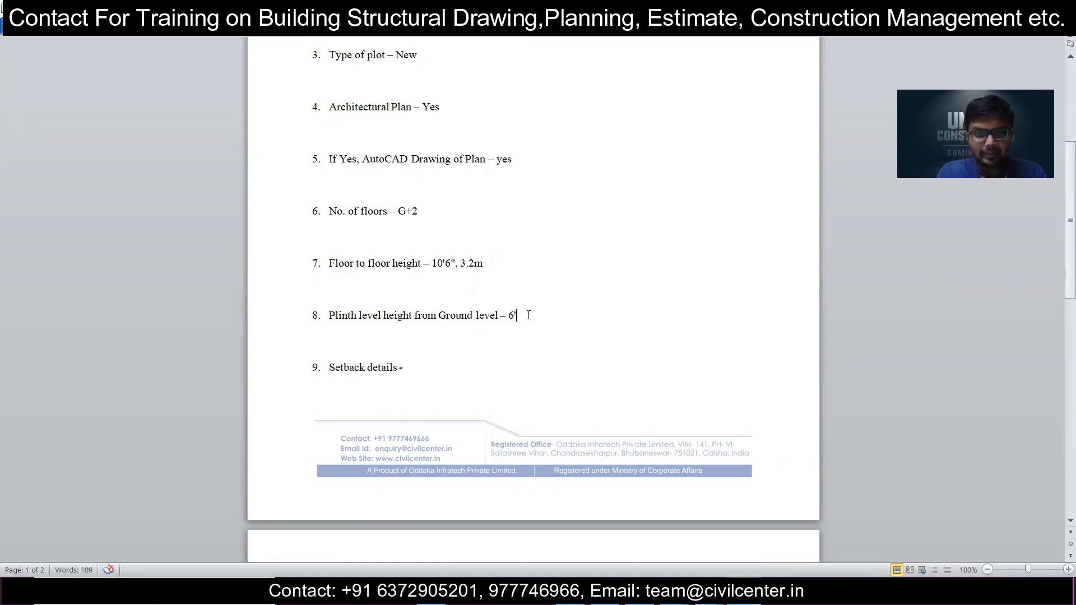
- Review the plinth, soil, brick and steel requirements in the document, and switch back to Tekla Structural Designer
{"action": "scroll", "coordinate": [511, 299], "scroll_direction": "down", "scroll_amount": 3}
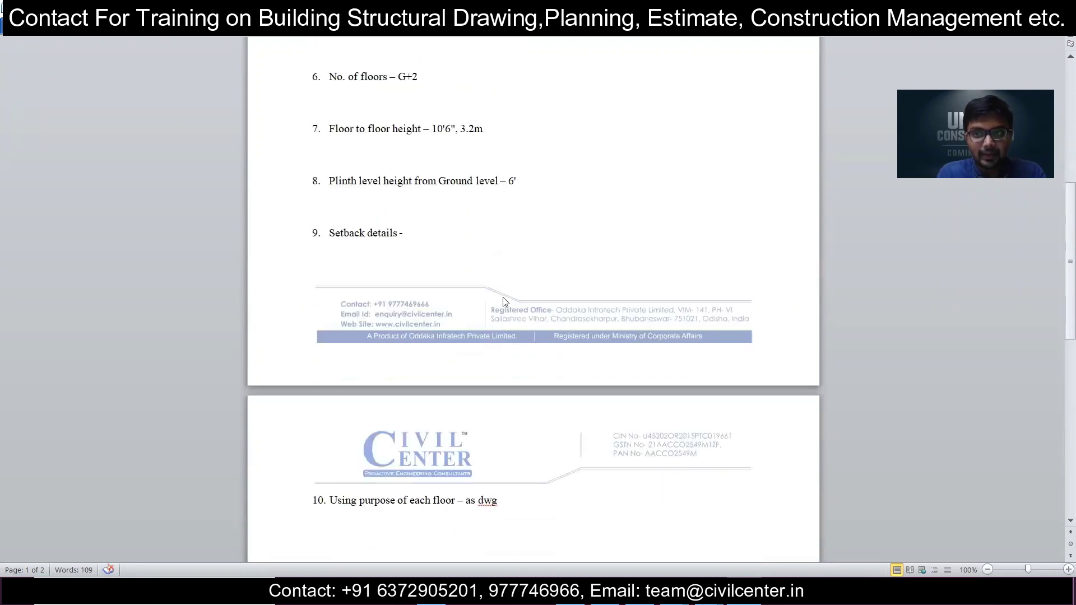
{"action": "scroll", "coordinate": [504, 301], "scroll_direction": "down", "scroll_amount": 2}
{"action": "scroll", "coordinate": [504, 300], "scroll_direction": "down", "scroll_amount": 8}
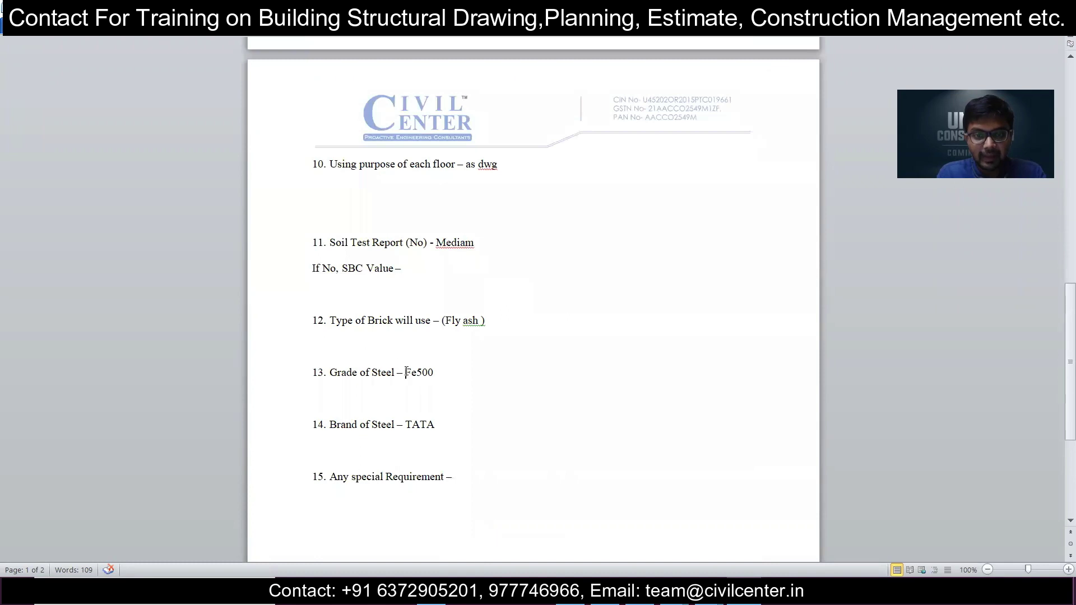
{"action": "scroll", "coordinate": [457, 320], "scroll_direction": "up", "scroll_amount": 14}
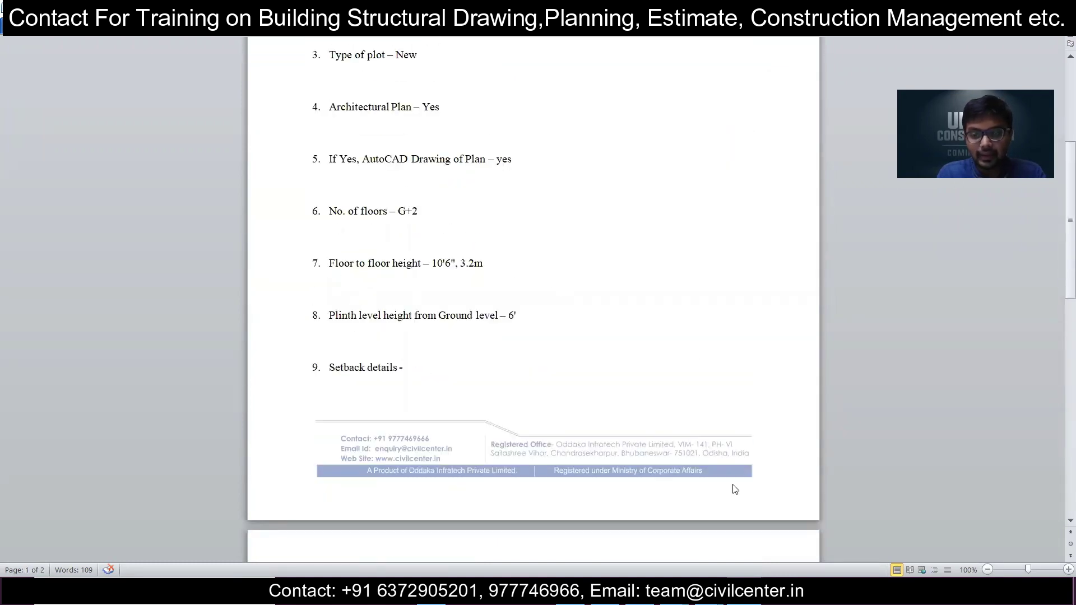
{"action": "left_click", "coordinate": [640, 591]}
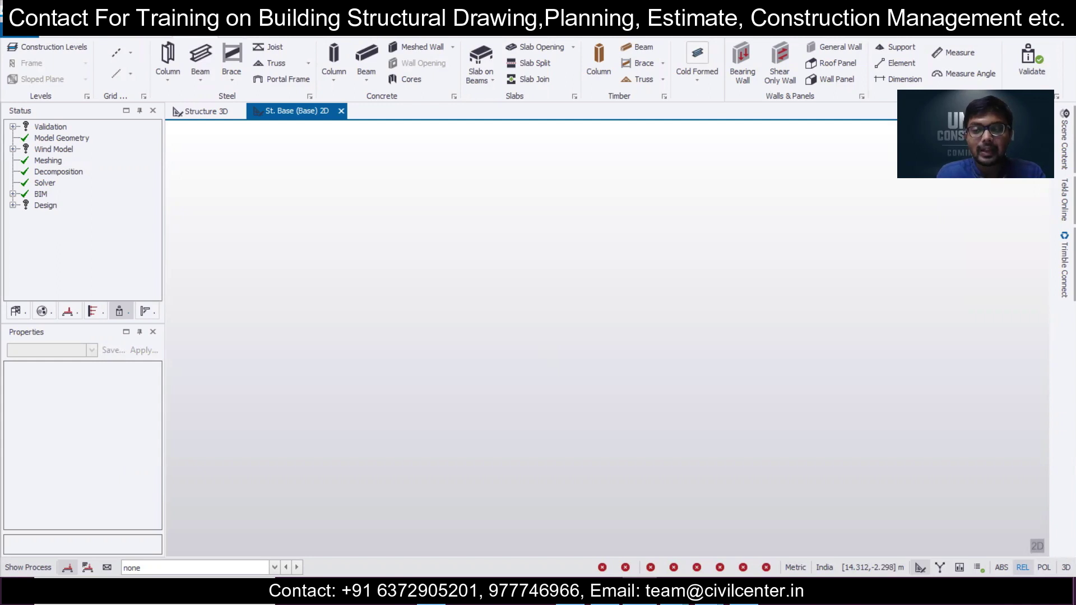
- Insert a construction level B1 below Base and set its level to -1.2 m
{"action": "left_click", "coordinate": [130, 60]}
{"action": "left_click", "coordinate": [130, 60]}
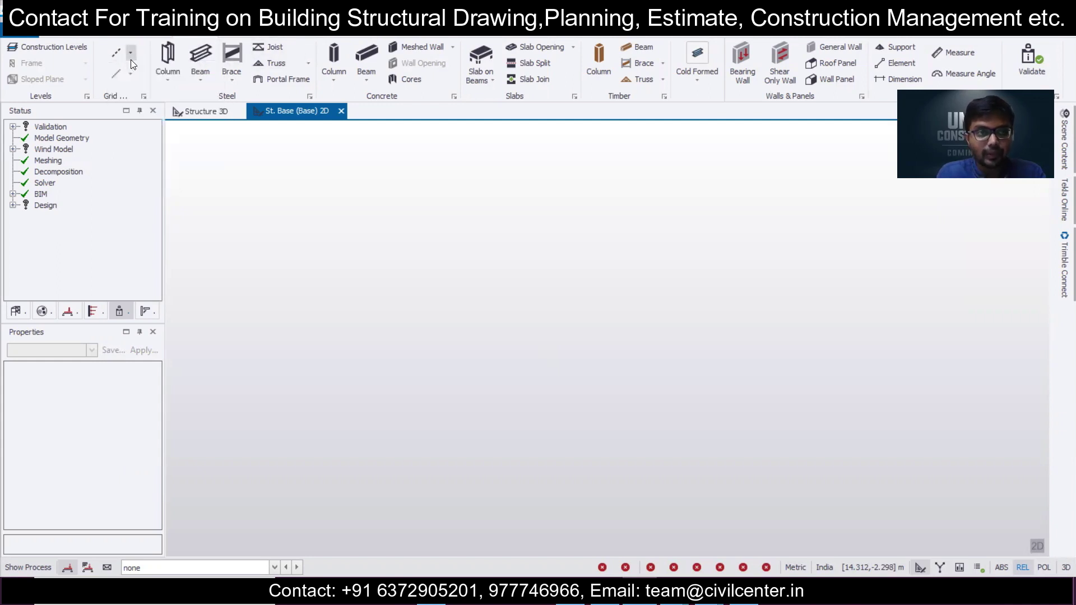
{"action": "left_click", "coordinate": [130, 59]}
{"action": "left_click", "coordinate": [77, 48]}
{"action": "left_click", "coordinate": [698, 286]}
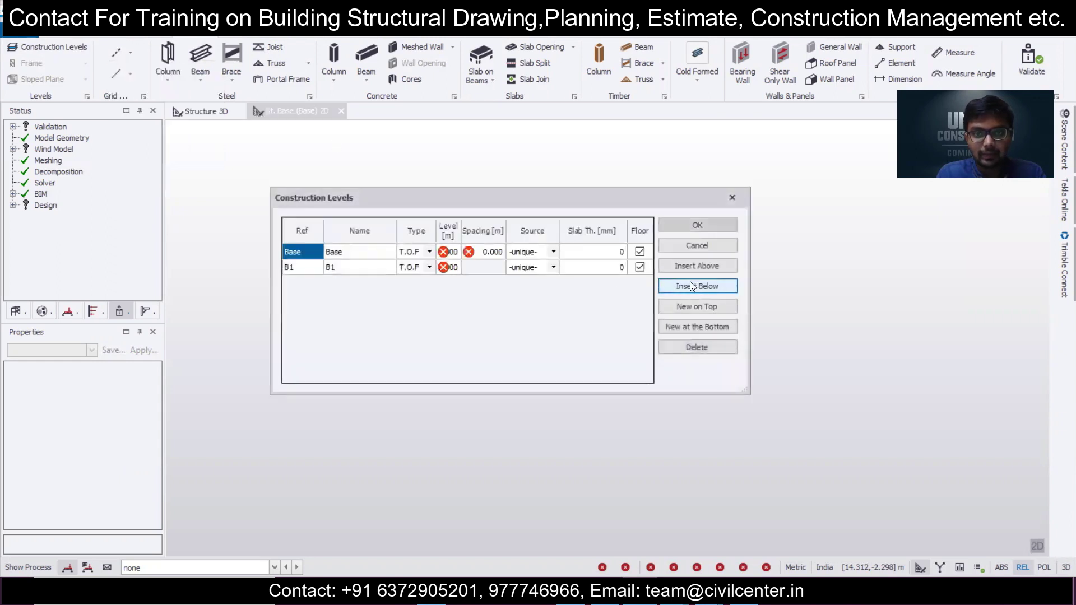
{"action": "left_click", "coordinate": [449, 268]}
{"action": "type", "text": "-1.2"}
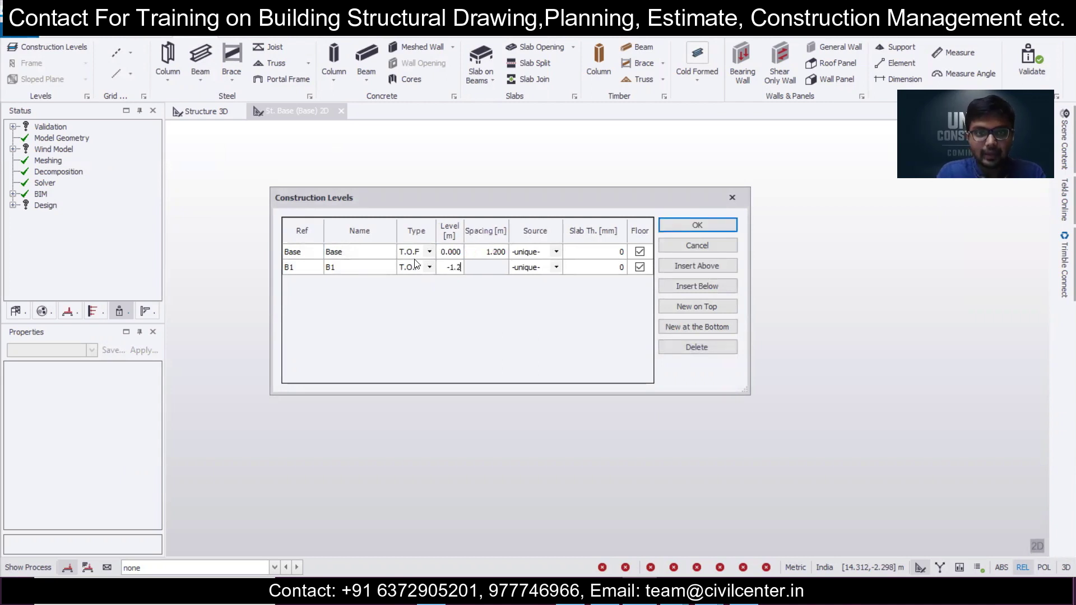
- Insert a level above Base with 3.2 m spacing, type S.S.L and a slab thickness of 100 mm
{"action": "left_click", "coordinate": [374, 252]}
{"action": "left_click", "coordinate": [715, 271]}
{"action": "left_click", "coordinate": [486, 252]}
{"action": "type", "text": "3.2"}
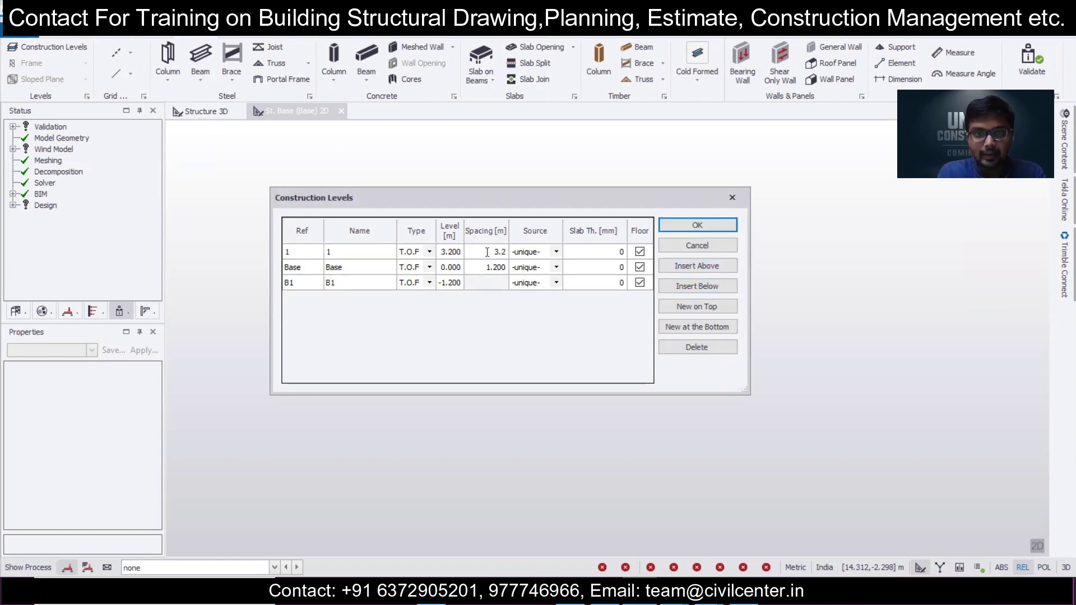
{"action": "left_click", "coordinate": [422, 256]}
{"action": "left_click", "coordinate": [412, 274]}
{"action": "left_click", "coordinate": [621, 252]}
{"action": "type", "text": "15"}
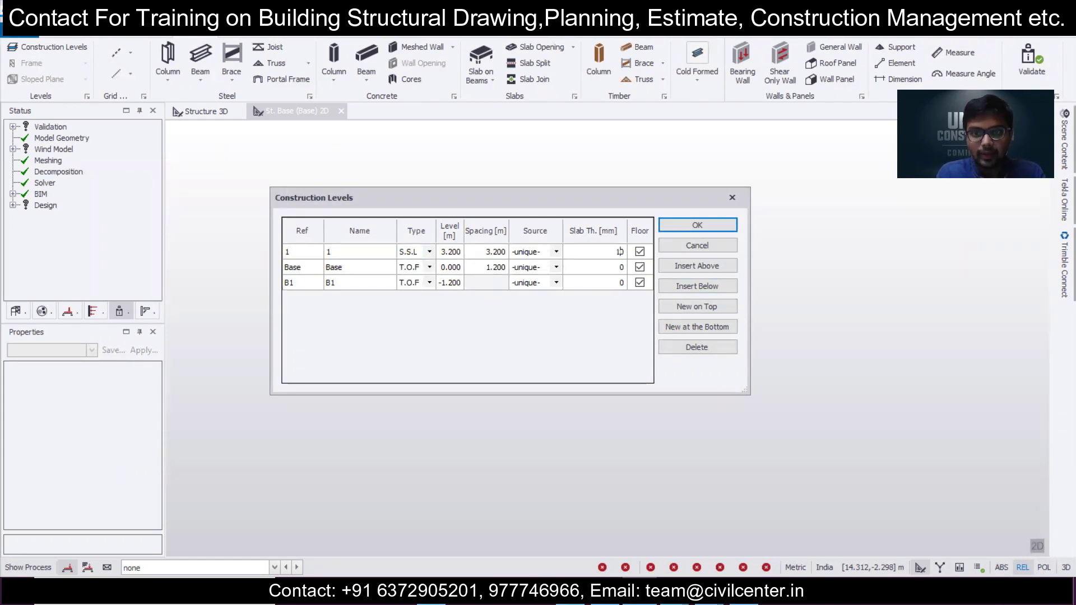
- Insert two more construction levels above level 1 and accept the level table
{"action": "left_click", "coordinate": [319, 255]}
{"action": "left_click", "coordinate": [700, 266]}
{"action": "left_click", "coordinate": [701, 266]}
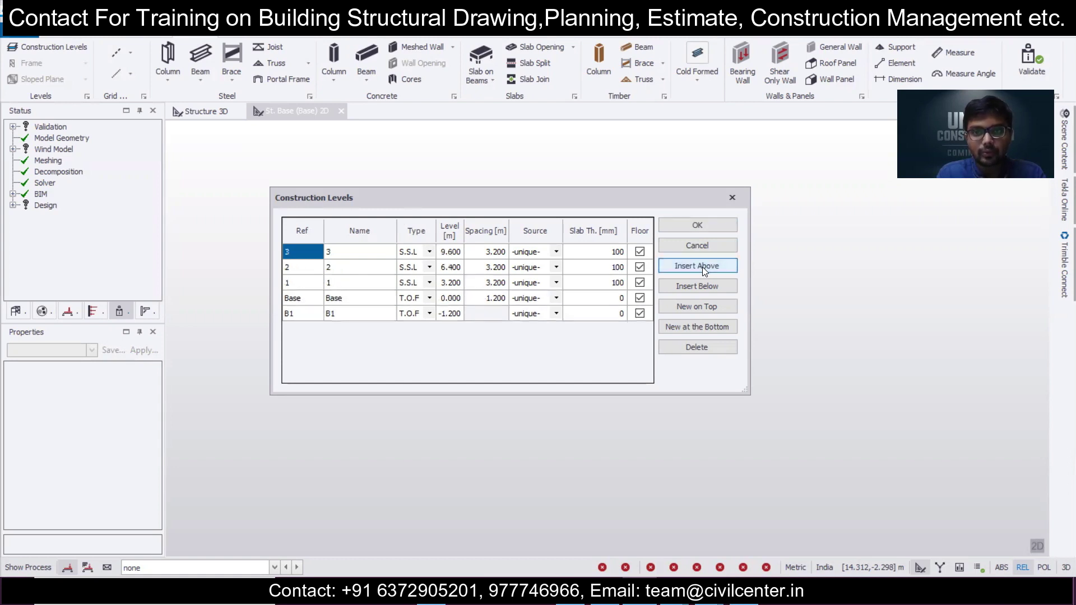
{"action": "left_click", "coordinate": [698, 224]}
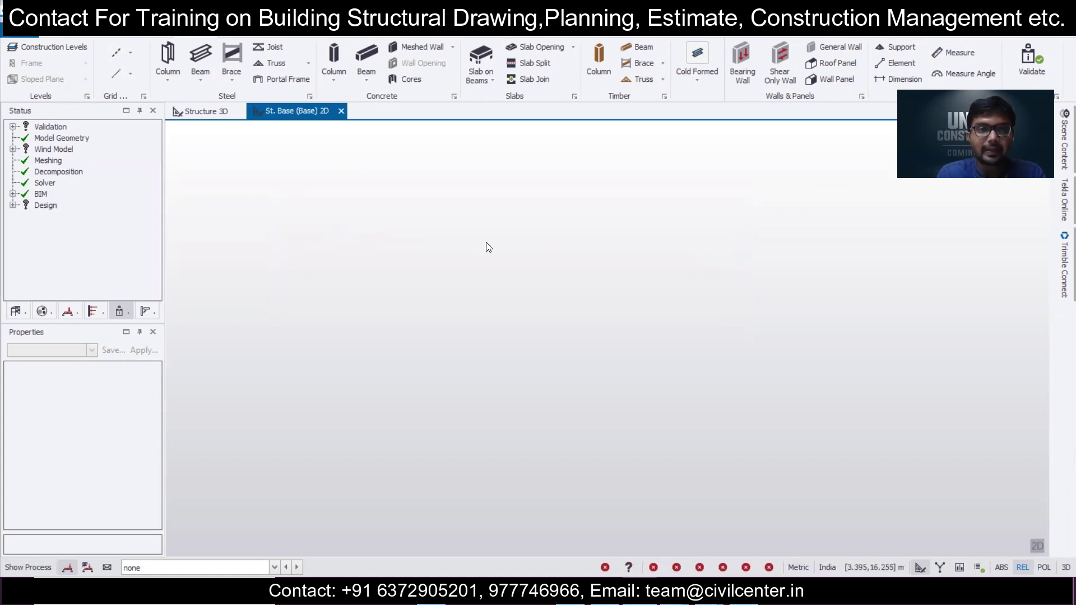
- Open Mr.T GF for DXF import as architectural grids, keeping only the cl layer and setting the DXF units to mm
{"action": "left_click", "coordinate": [129, 56]}
{"action": "left_click", "coordinate": [156, 173]}
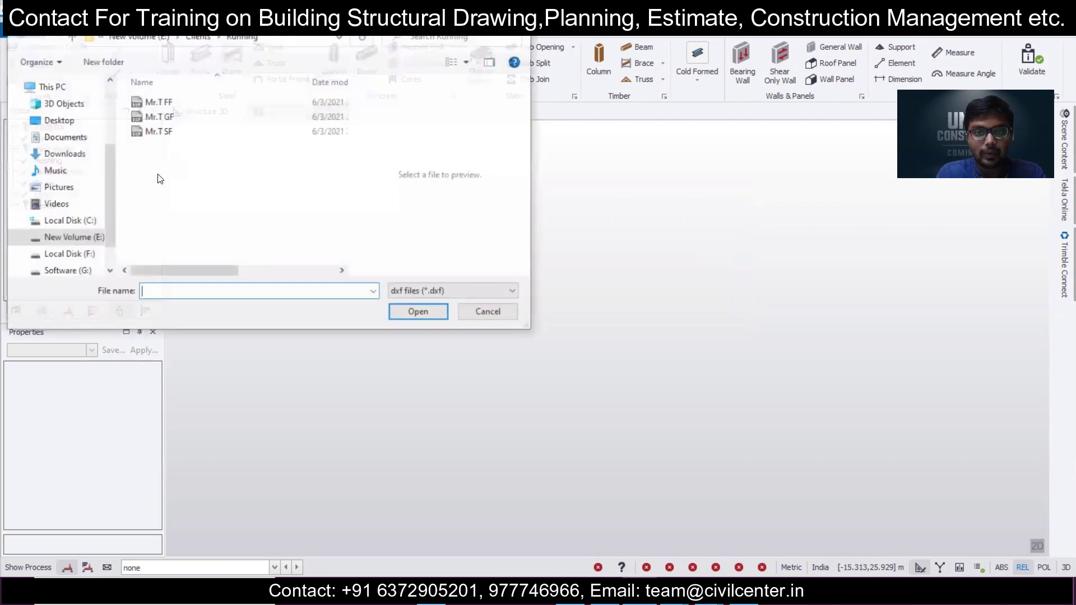
{"action": "left_click", "coordinate": [228, 125]}
{"action": "left_click", "coordinate": [446, 313]}
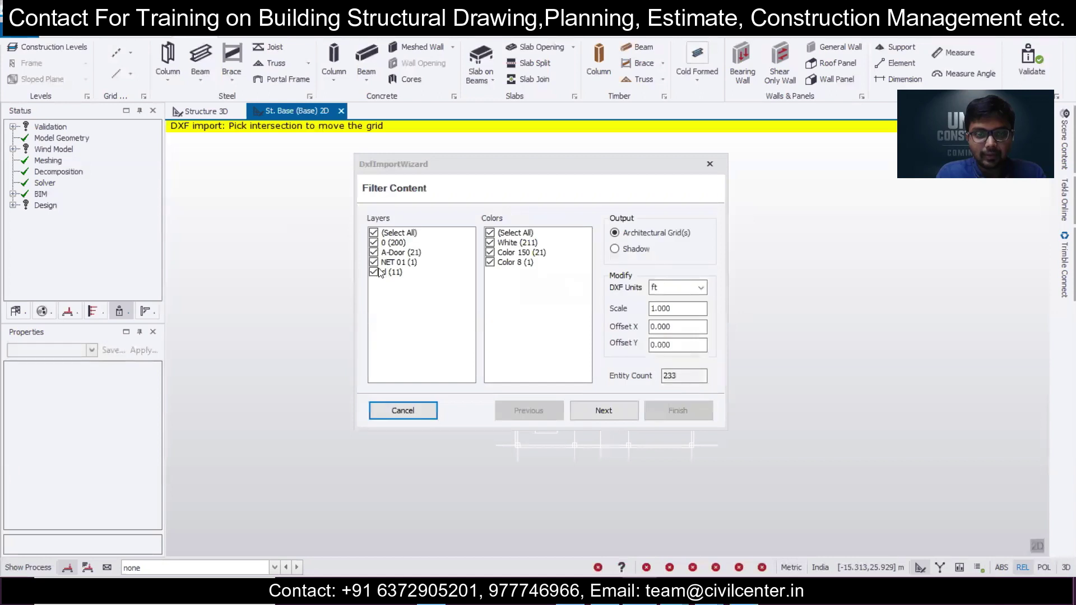
{"action": "left_click", "coordinate": [373, 264]}
{"action": "left_click", "coordinate": [373, 252]}
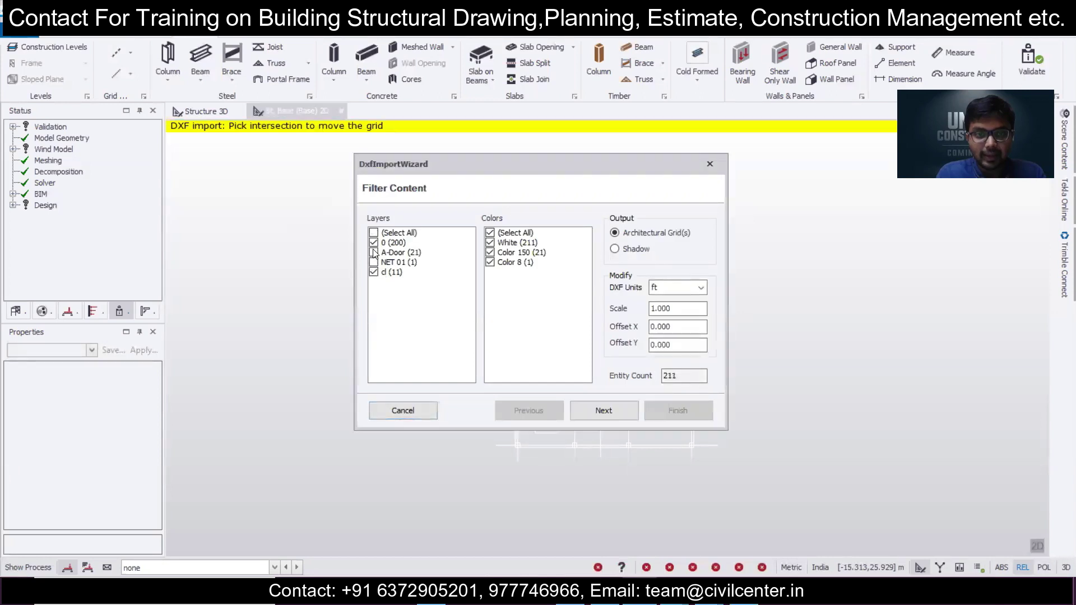
{"action": "left_click", "coordinate": [374, 243]}
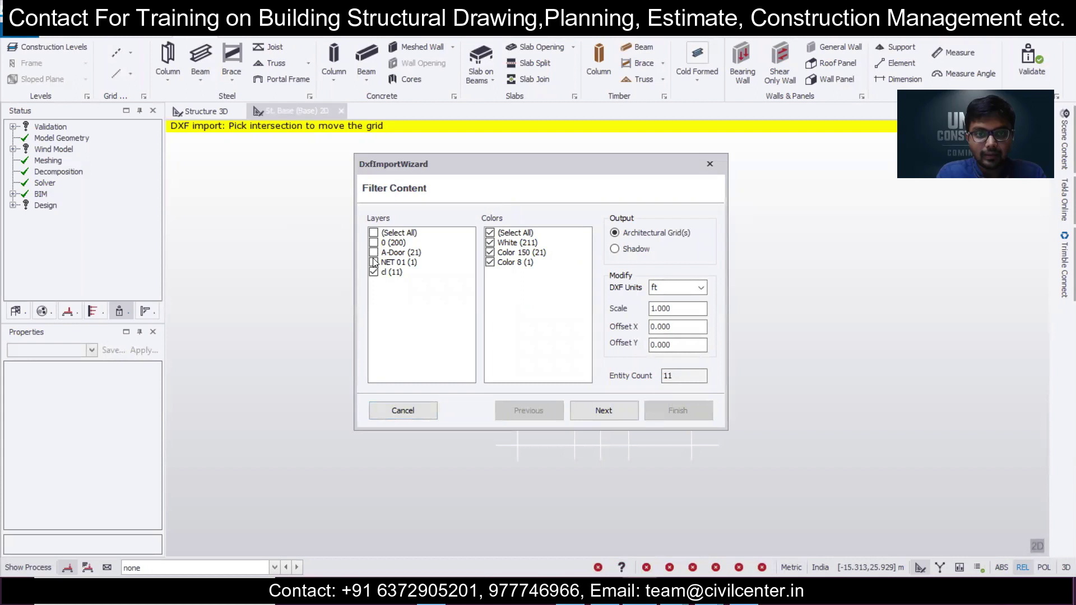
{"action": "left_click", "coordinate": [664, 283]}
{"action": "left_click", "coordinate": [664, 301]}
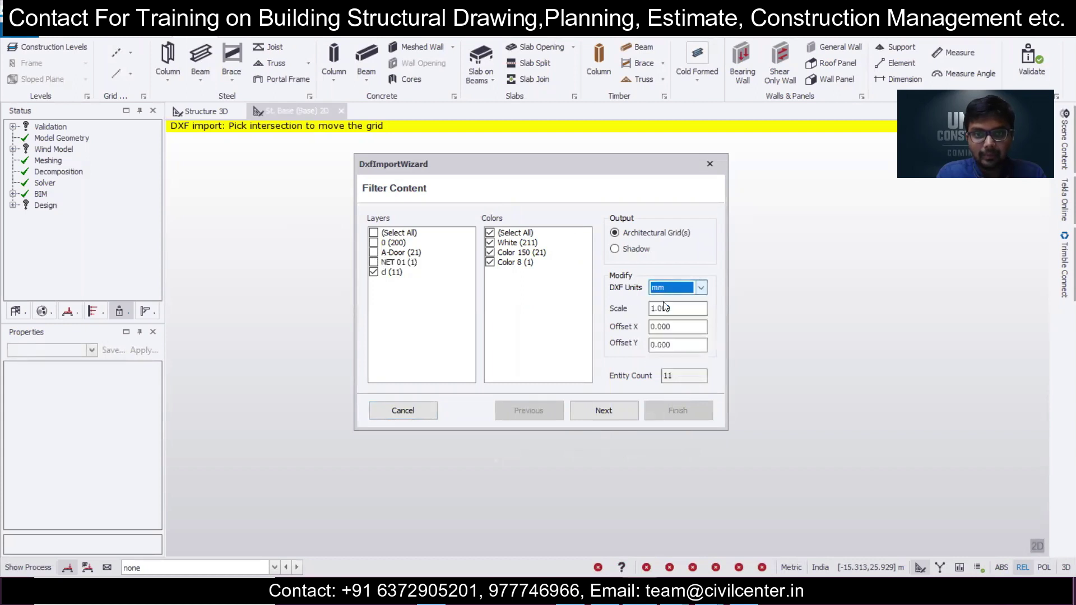
- Complete the grid import by layer on the Base level and bring the grid lines into view
{"action": "left_click", "coordinate": [619, 413]}
{"action": "left_click", "coordinate": [409, 234]}
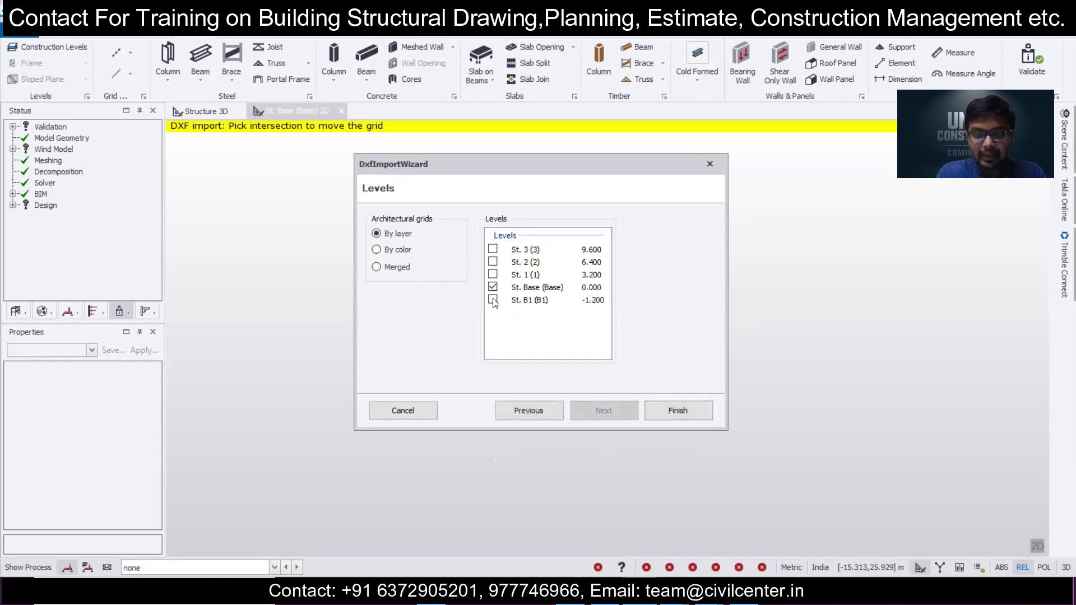
{"action": "left_click", "coordinate": [667, 418]}
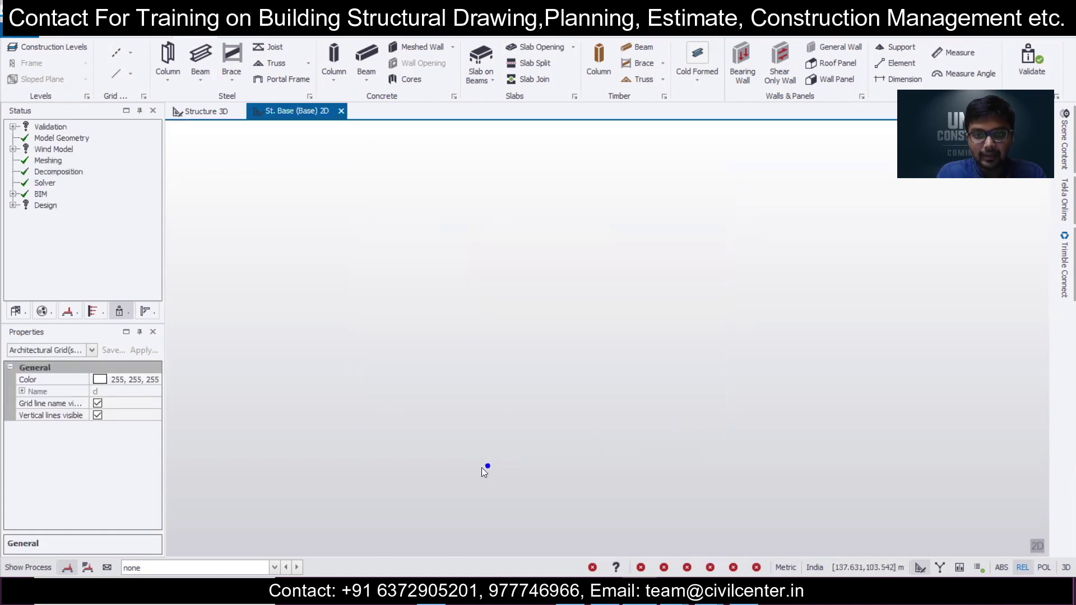
{"action": "scroll", "coordinate": [539, 464], "scroll_direction": "up", "scroll_amount": 5}
{"action": "scroll", "coordinate": [608, 344], "scroll_direction": "up", "scroll_amount": 4}
{"action": "key", "text": "Escape"}
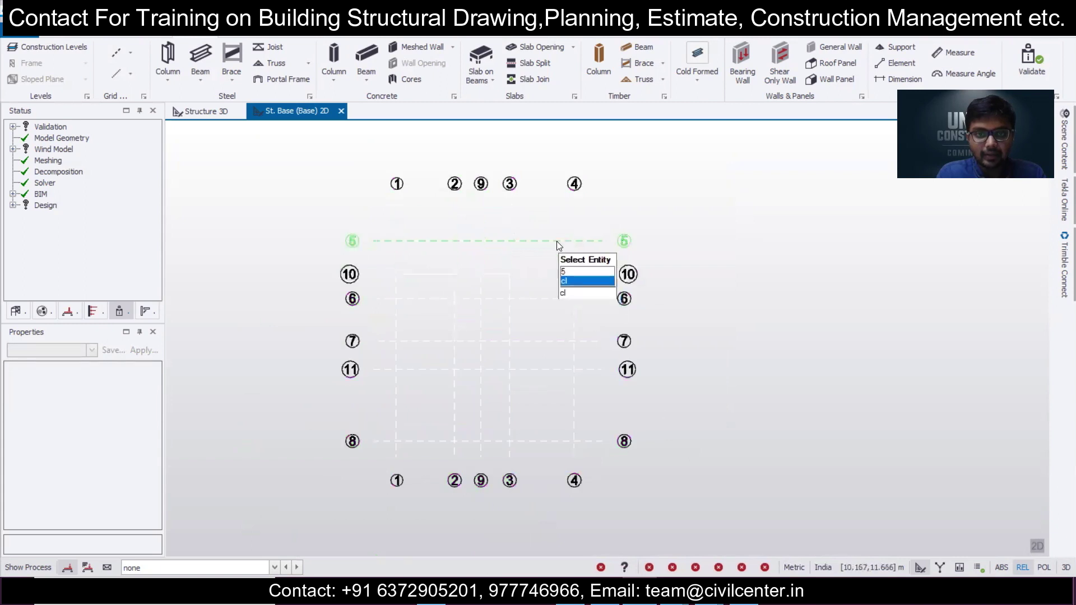
- Change the colour of the imported cl architectural grid to black
{"action": "left_click", "coordinate": [556, 241]}
{"action": "left_click", "coordinate": [150, 379]}
{"action": "left_click", "coordinate": [155, 380]}
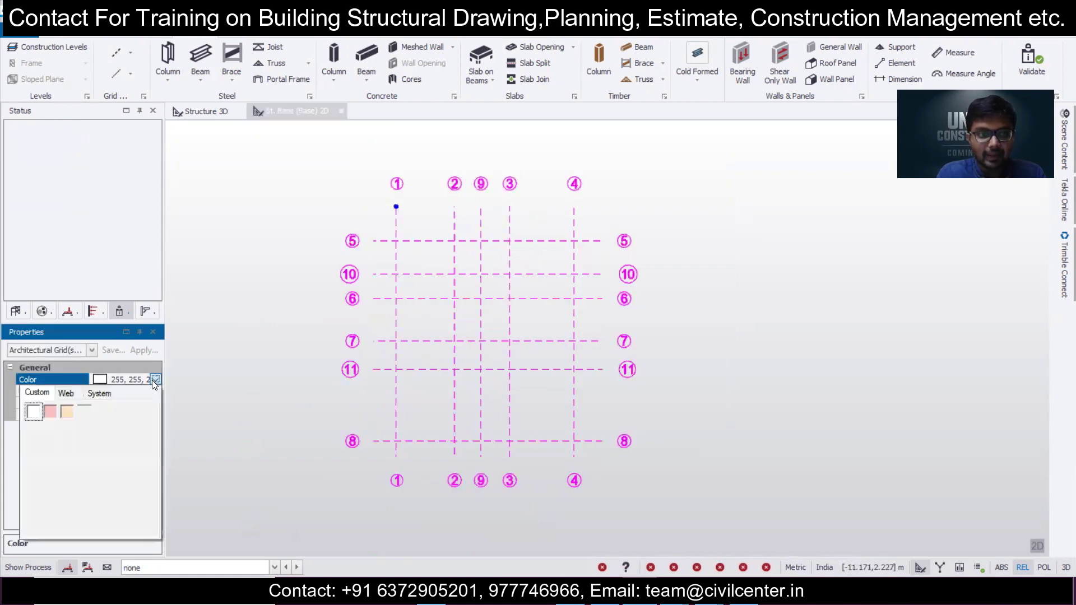
{"action": "left_click", "coordinate": [33, 496]}
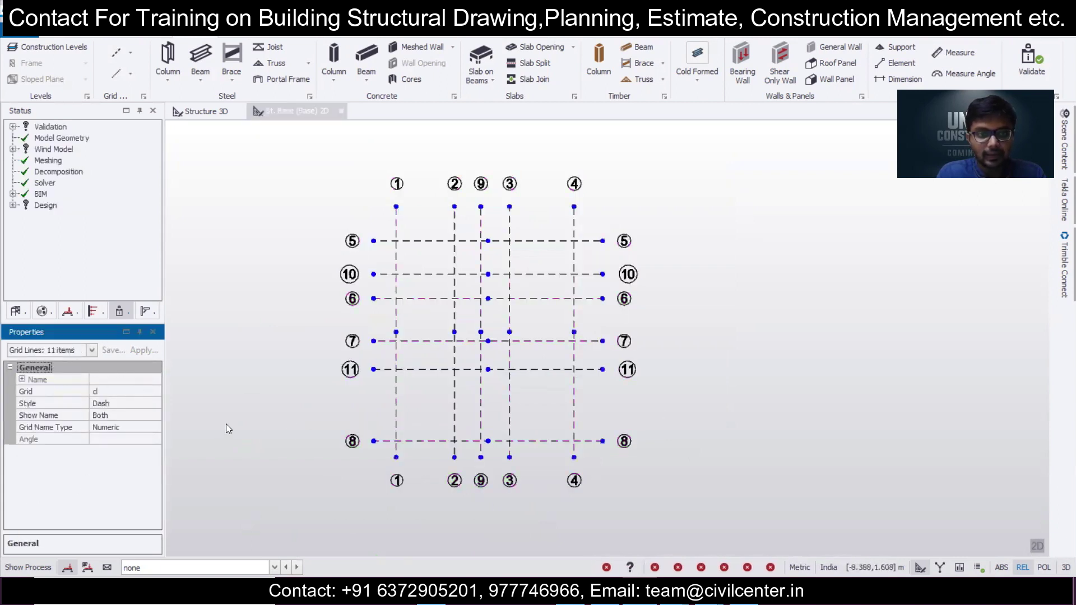
{"action": "left_click", "coordinate": [271, 401]}
- Import Mr.T GF as a shadow in mm without the cl layer, and check the plan's alignment with the grid lines
{"action": "left_click", "coordinate": [130, 52]}
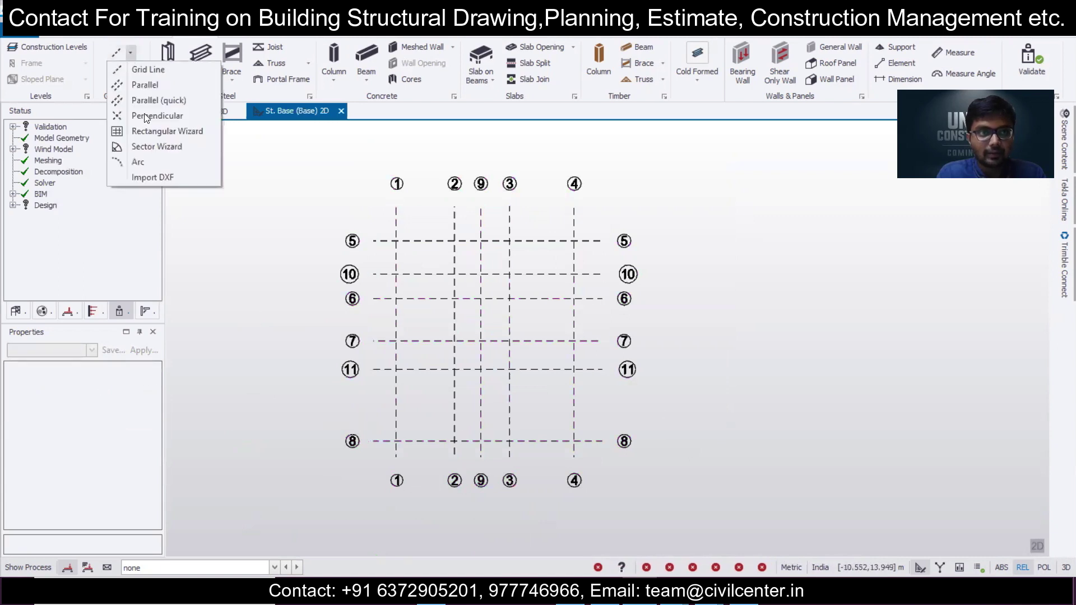
{"action": "left_click", "coordinate": [167, 175]}
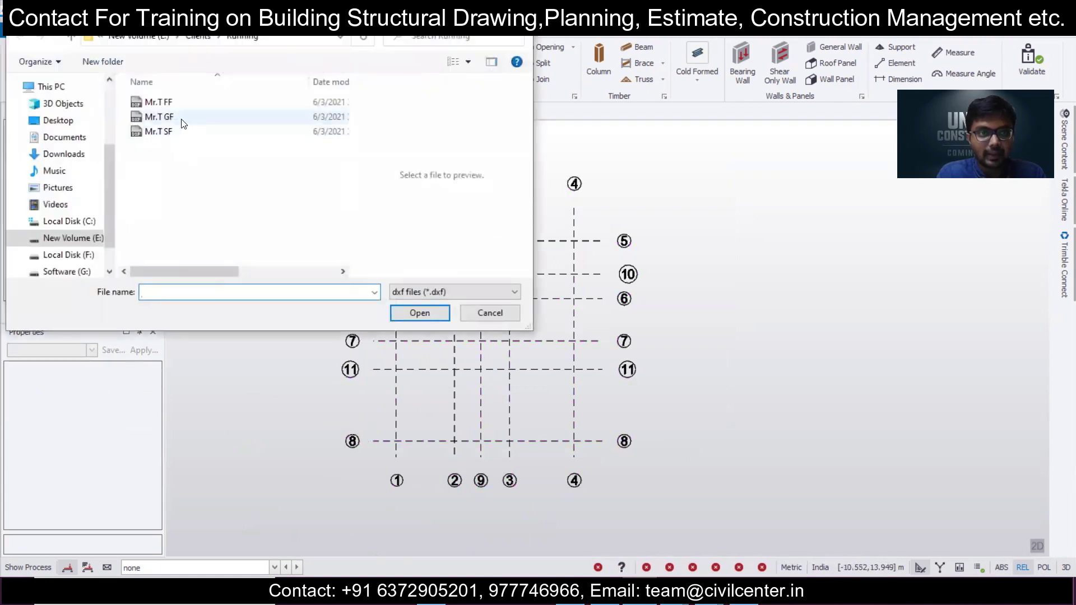
{"action": "left_click", "coordinate": [186, 116]}
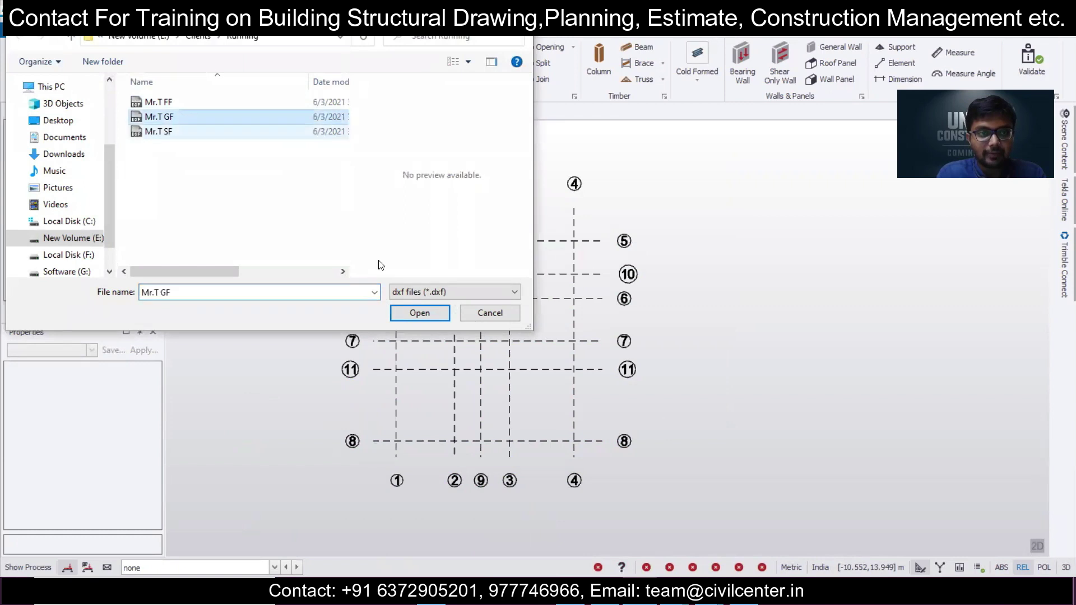
{"action": "left_click", "coordinate": [426, 311]}
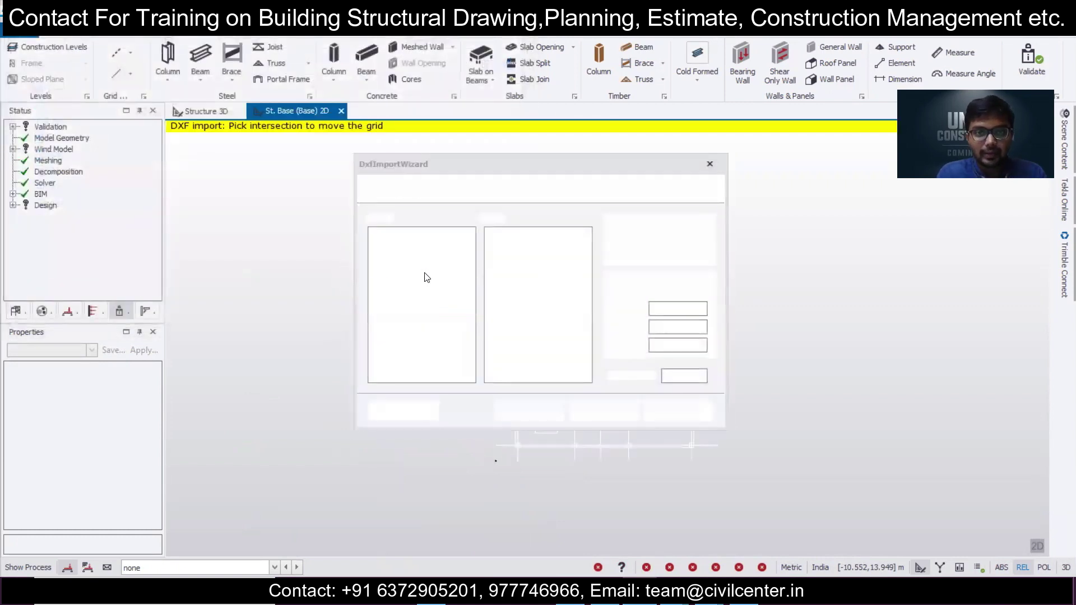
{"action": "left_click", "coordinate": [374, 273]}
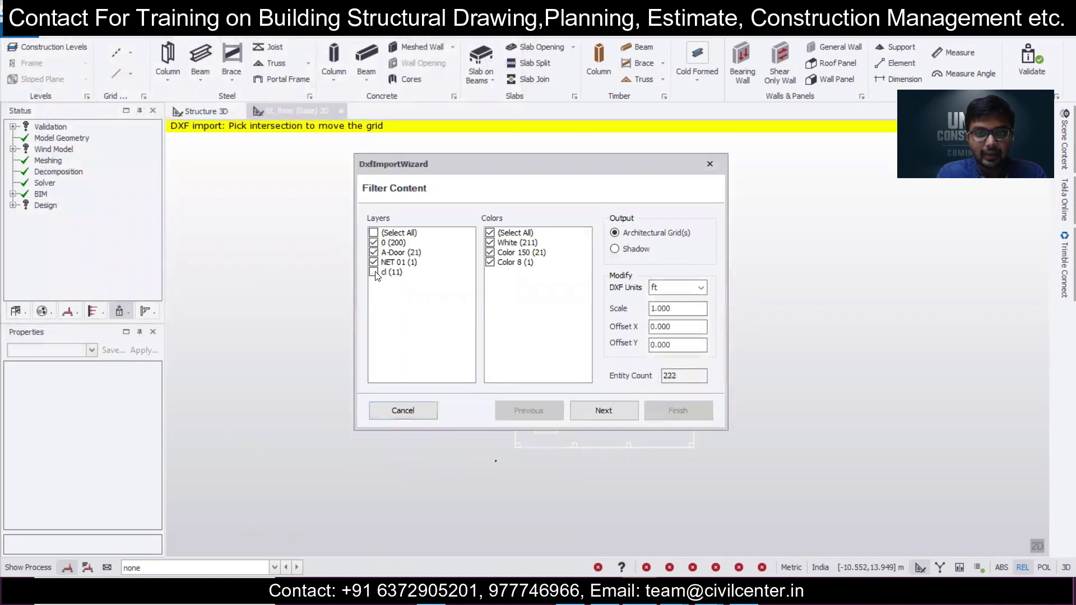
{"action": "left_click", "coordinate": [614, 249]}
{"action": "left_click", "coordinate": [700, 287]}
{"action": "left_click", "coordinate": [672, 303]}
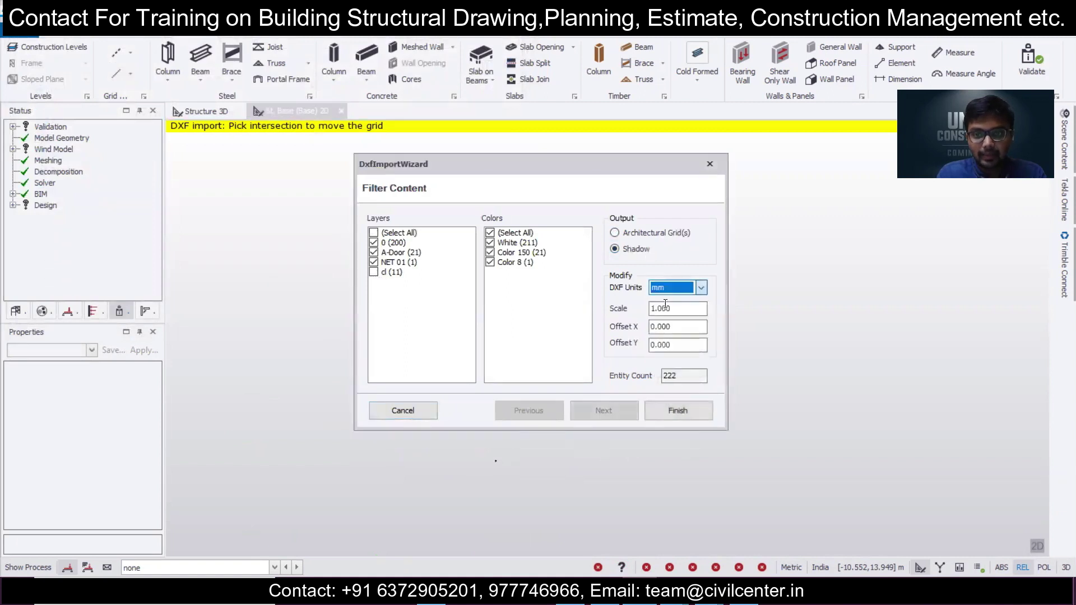
{"action": "left_click", "coordinate": [673, 420]}
{"action": "scroll", "coordinate": [489, 449], "scroll_direction": "up", "scroll_amount": 10}
{"action": "middle_click_drag", "start_coordinate": [534, 365], "coordinate": [610, 278]}
{"action": "scroll", "coordinate": [608, 275], "scroll_direction": "up", "scroll_amount": 2}
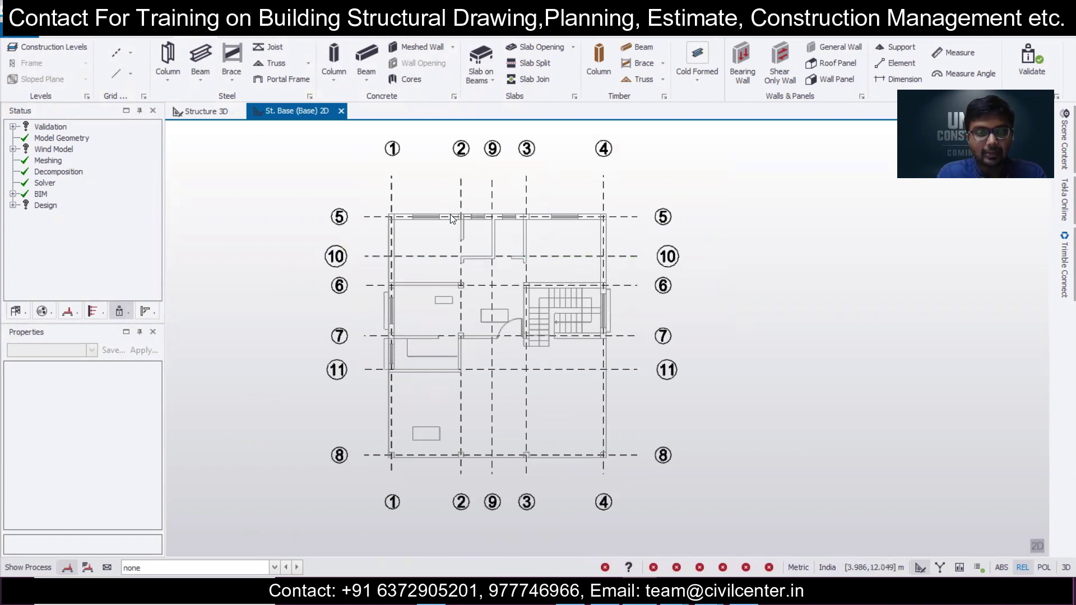
{"action": "scroll", "coordinate": [395, 225], "scroll_direction": "up", "scroll_amount": 1}
{"action": "scroll", "coordinate": [394, 226], "scroll_direction": "up", "scroll_amount": 4}
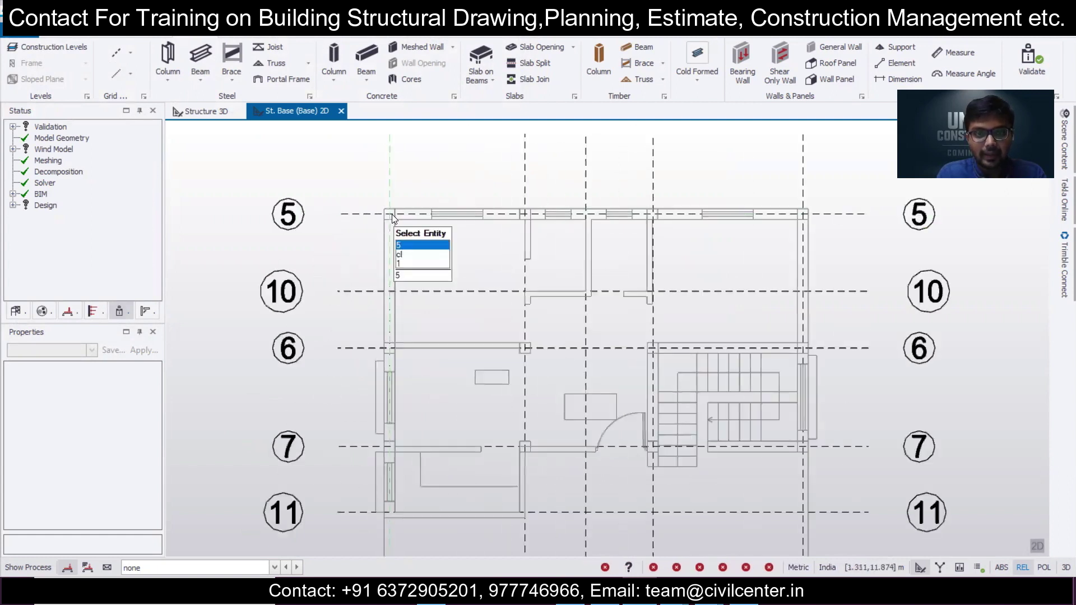
{"action": "scroll", "coordinate": [395, 202], "scroll_direction": "down", "scroll_amount": 4}
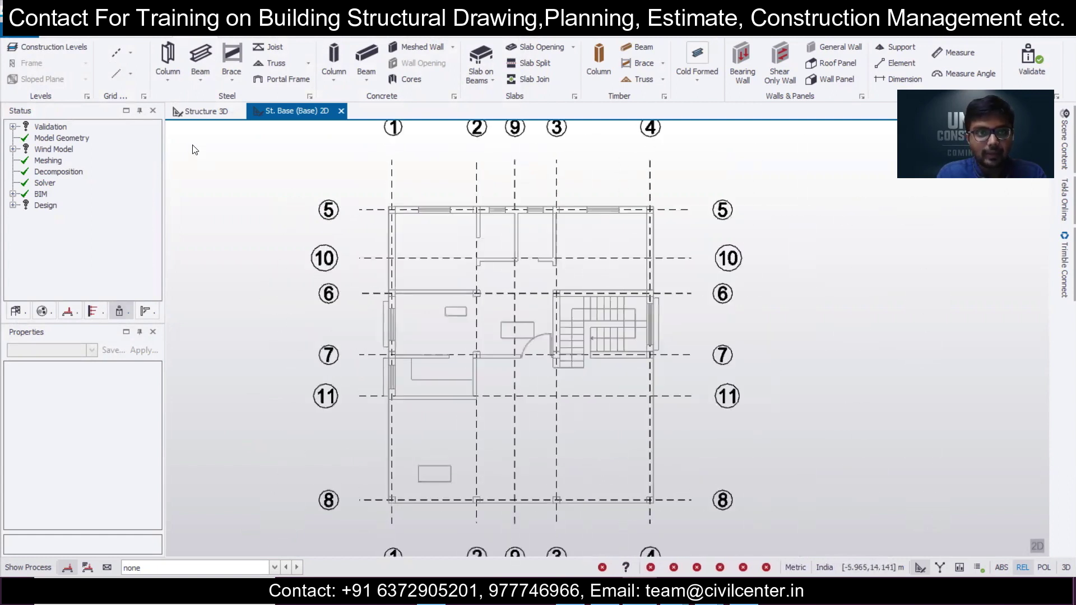
- Open the 2D view of level St. 1 from the structure's level list
{"action": "left_click", "coordinate": [22, 303]}
{"action": "left_click", "coordinate": [27, 138]}
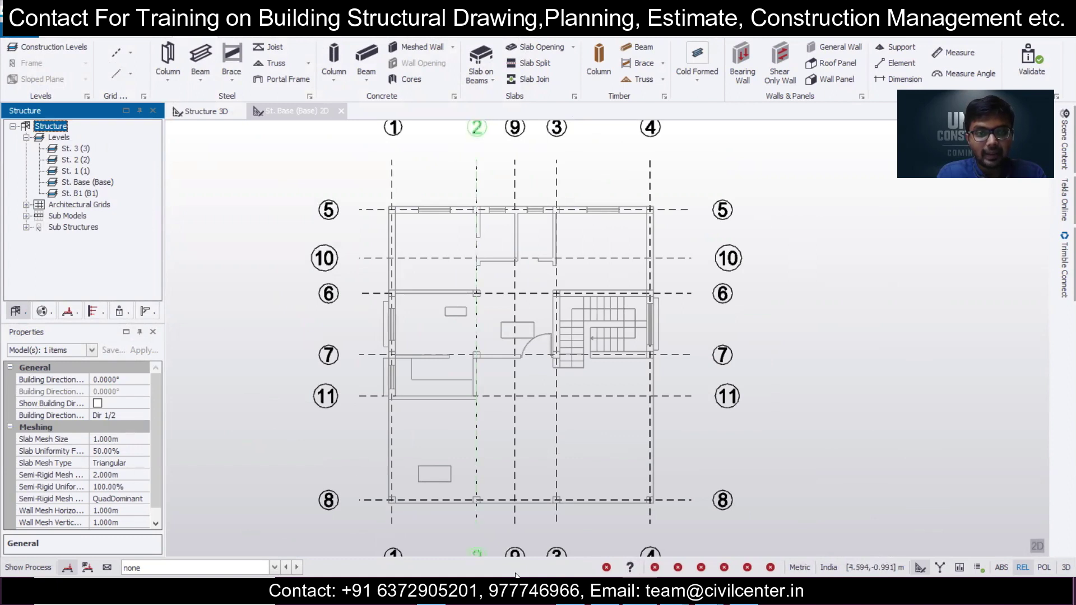
{"action": "double_click", "coordinate": [81, 171]}
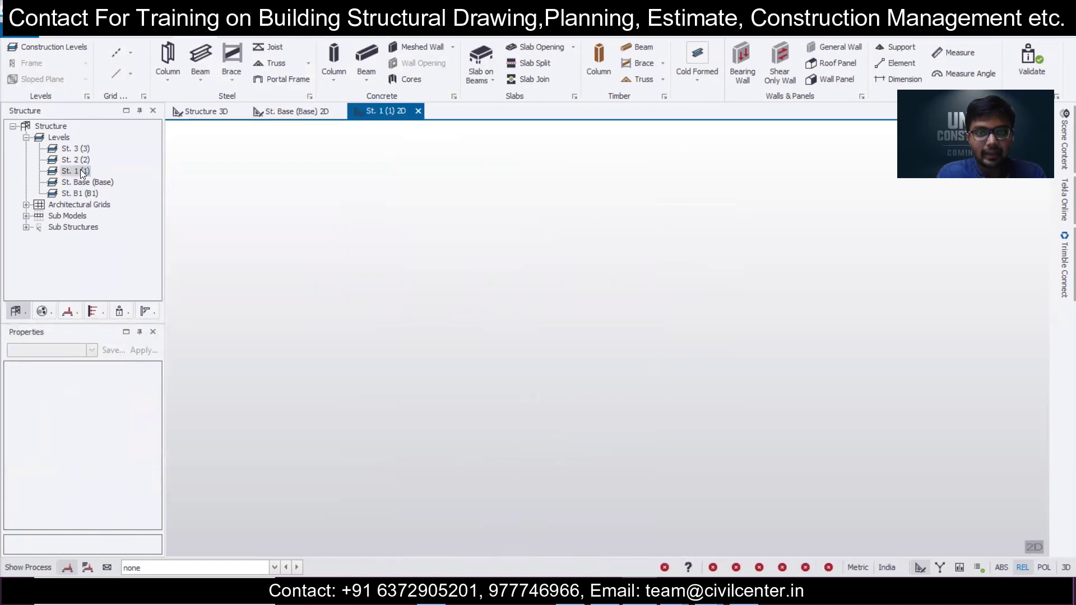
{"action": "left_click", "coordinate": [574, 575]}
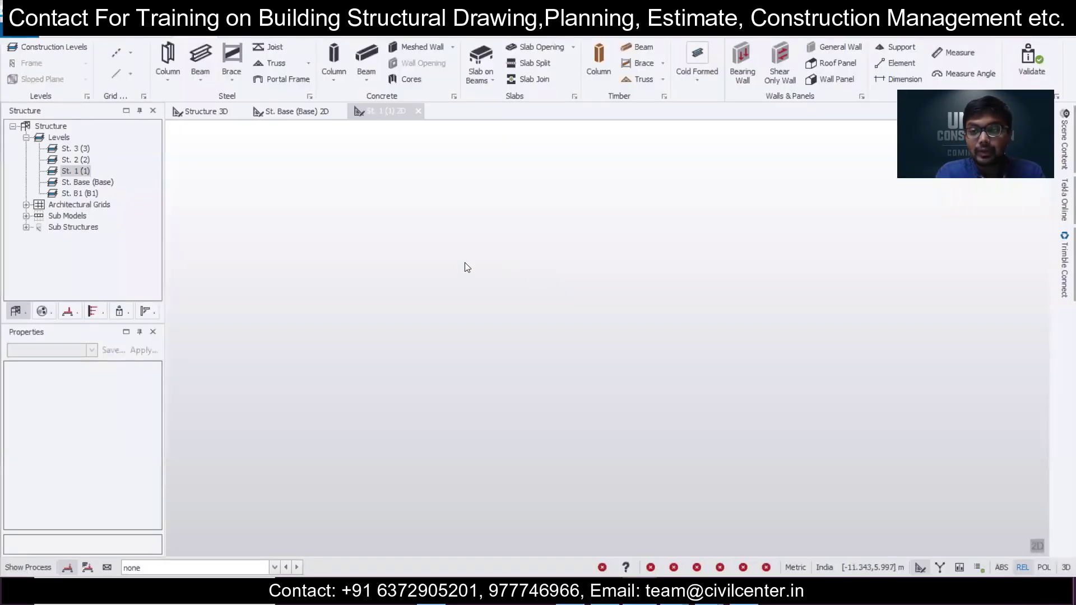
- Load Mr.T FF for DXF import on level St. 1, keeping only the cl layer
{"action": "left_click", "coordinate": [133, 53]}
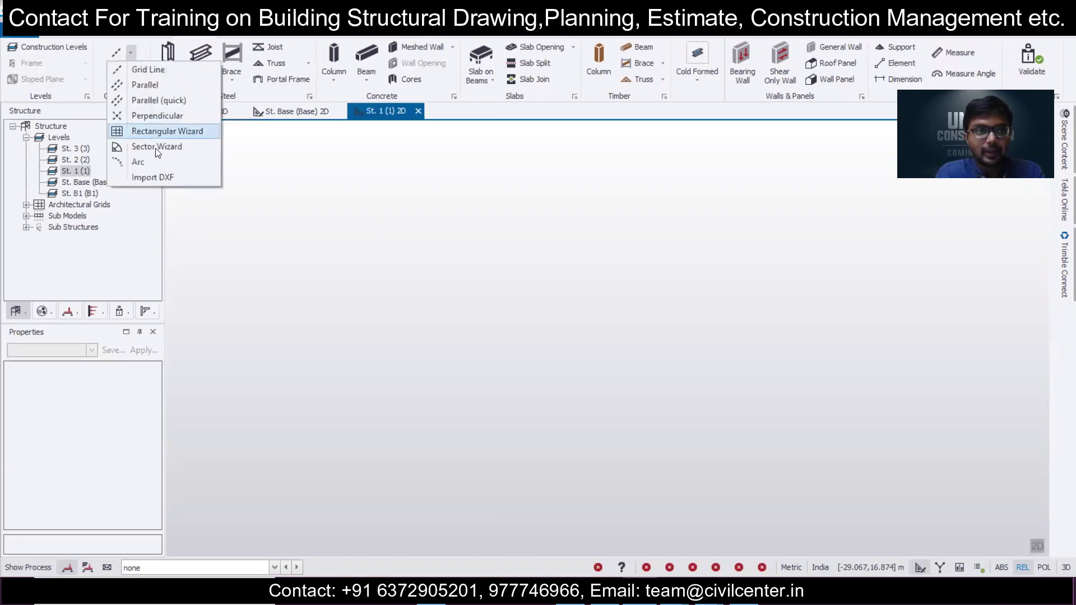
{"action": "left_click", "coordinate": [169, 183]}
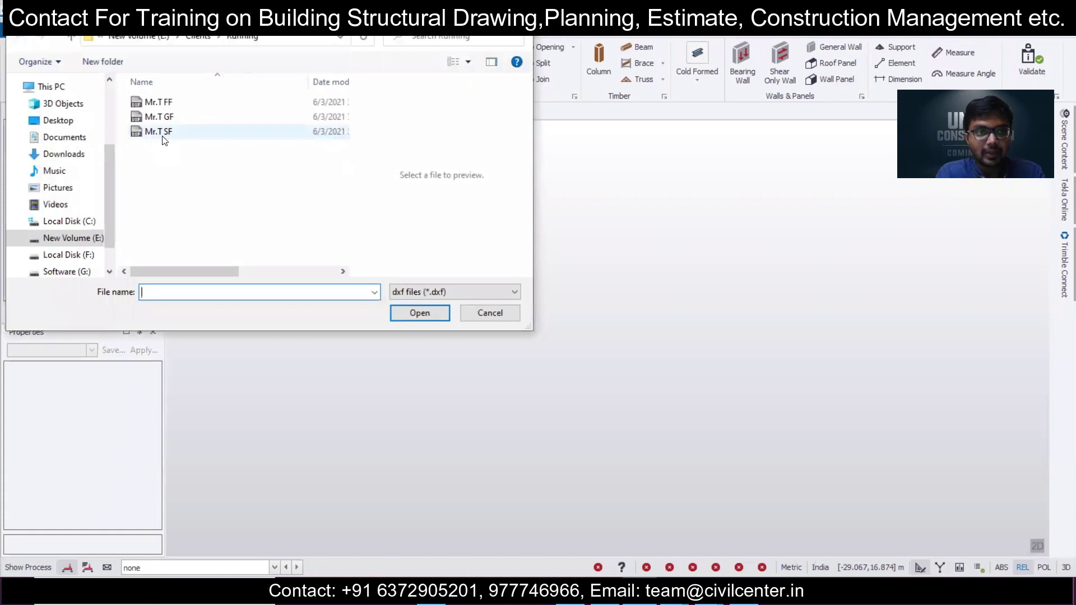
{"action": "left_click", "coordinate": [178, 101]}
{"action": "left_click", "coordinate": [420, 313]}
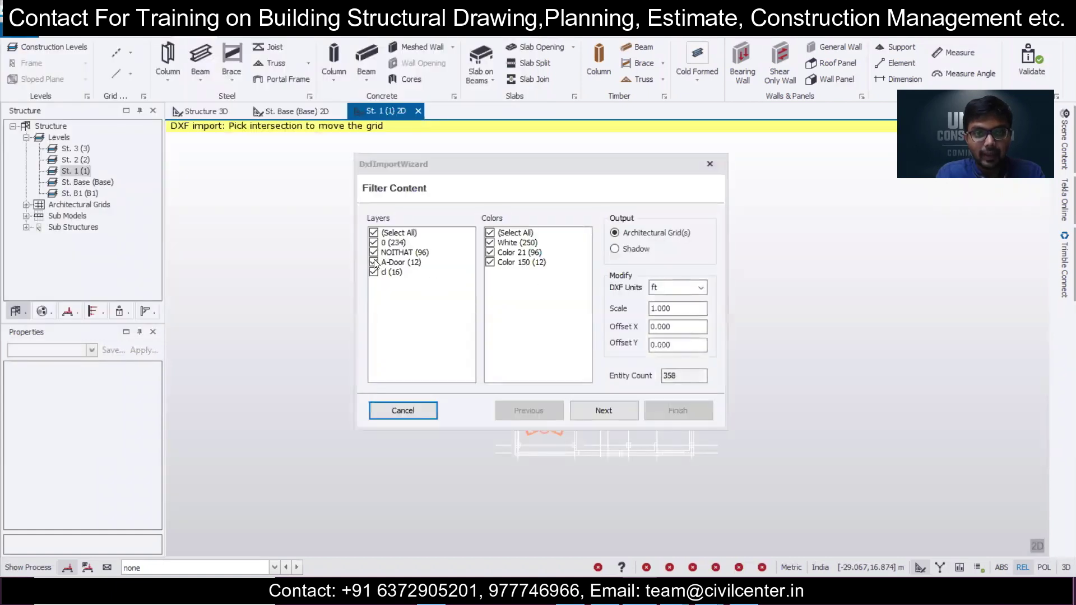
{"action": "left_click", "coordinate": [374, 262]}
{"action": "left_click", "coordinate": [373, 252]}
{"action": "left_click", "coordinate": [374, 242]}
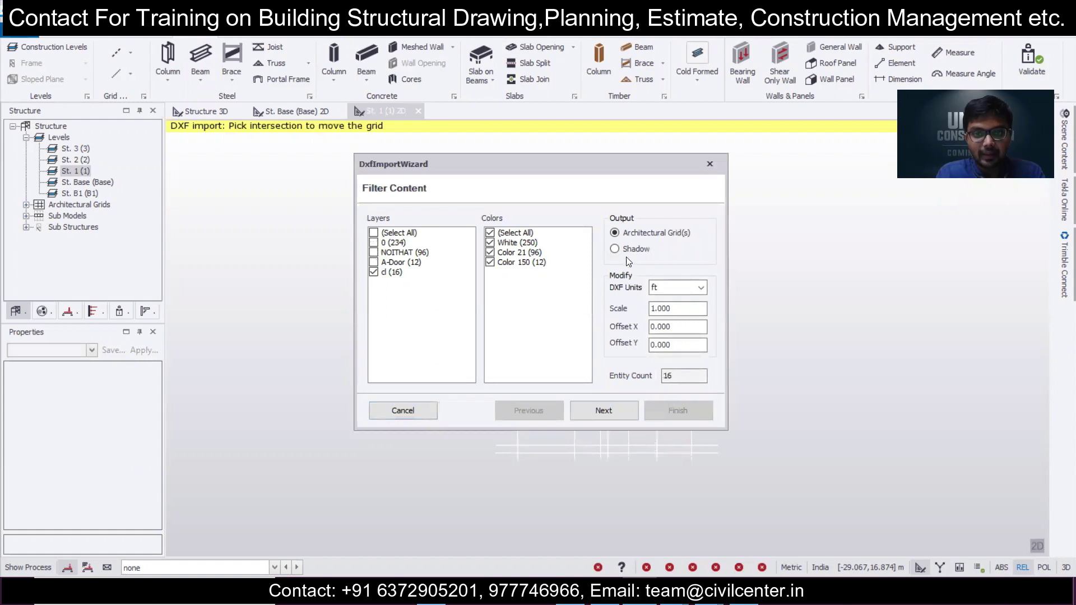
- Set the DXF units to mm and complete the architectural grid import by layer on level St. 1
{"action": "left_click", "coordinate": [699, 288]}
{"action": "left_click", "coordinate": [676, 301]}
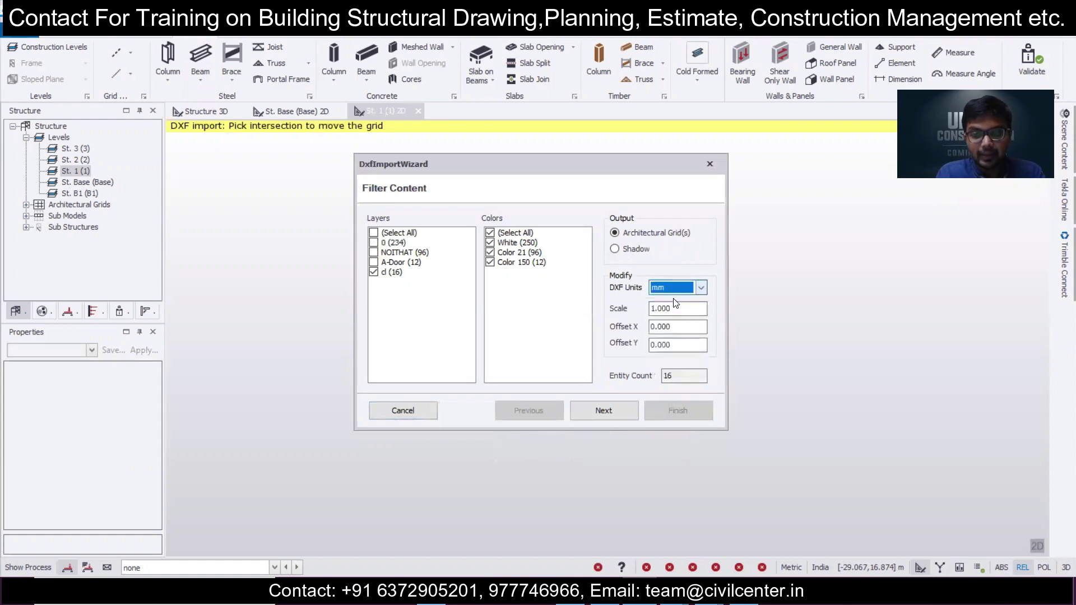
{"action": "left_click", "coordinate": [620, 416]}
{"action": "left_click", "coordinate": [398, 233]}
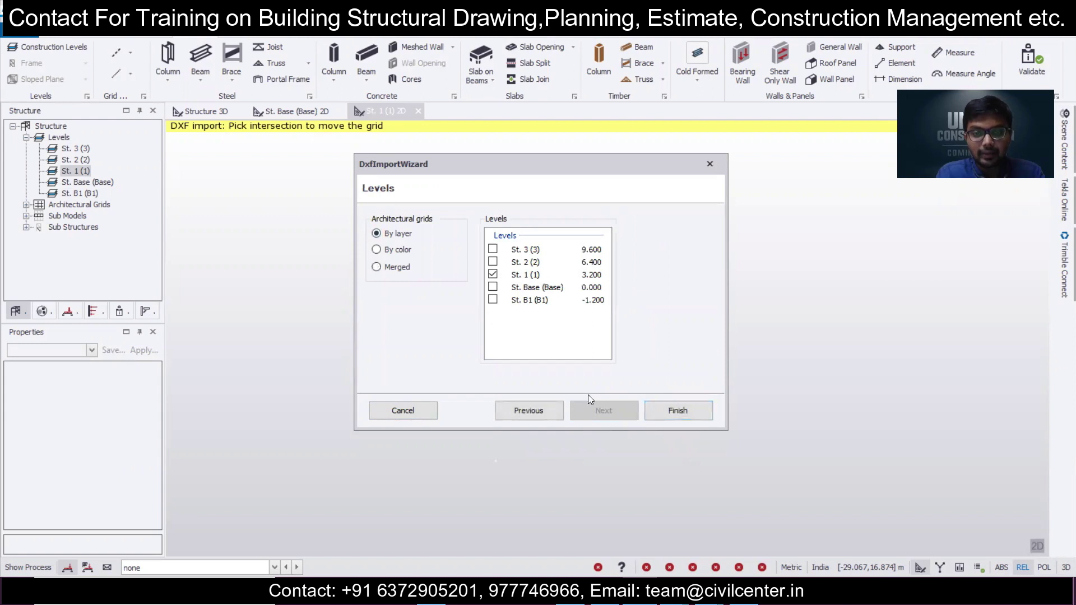
{"action": "left_click", "coordinate": [691, 411]}
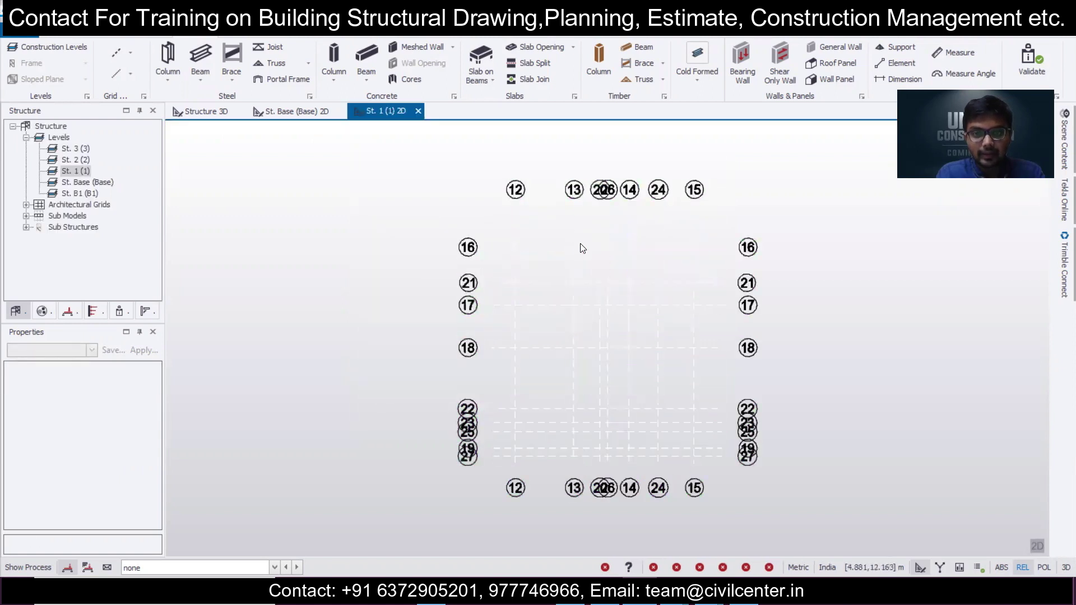
{"action": "left_click", "coordinate": [582, 247]}
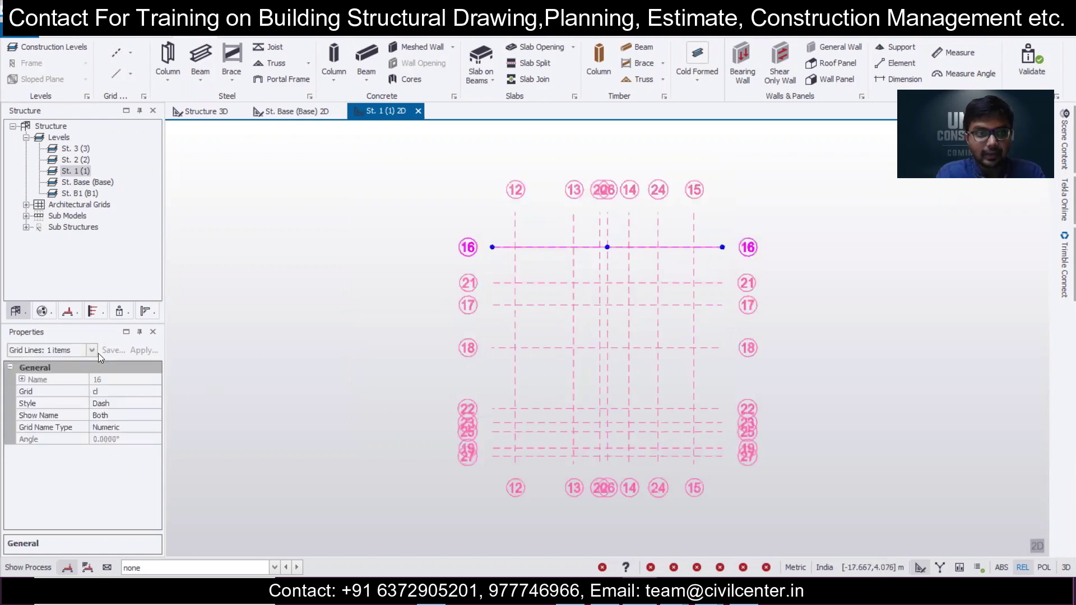
{"action": "left_click_drag", "start_coordinate": [395, 179], "coordinate": [866, 517]}
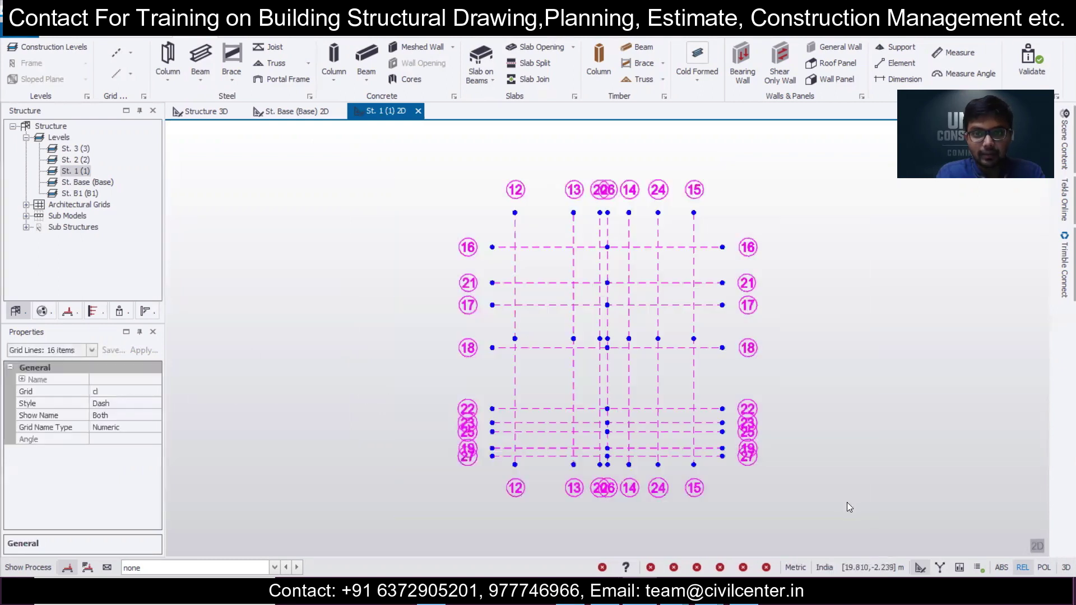
{"action": "key", "text": "Escape"}
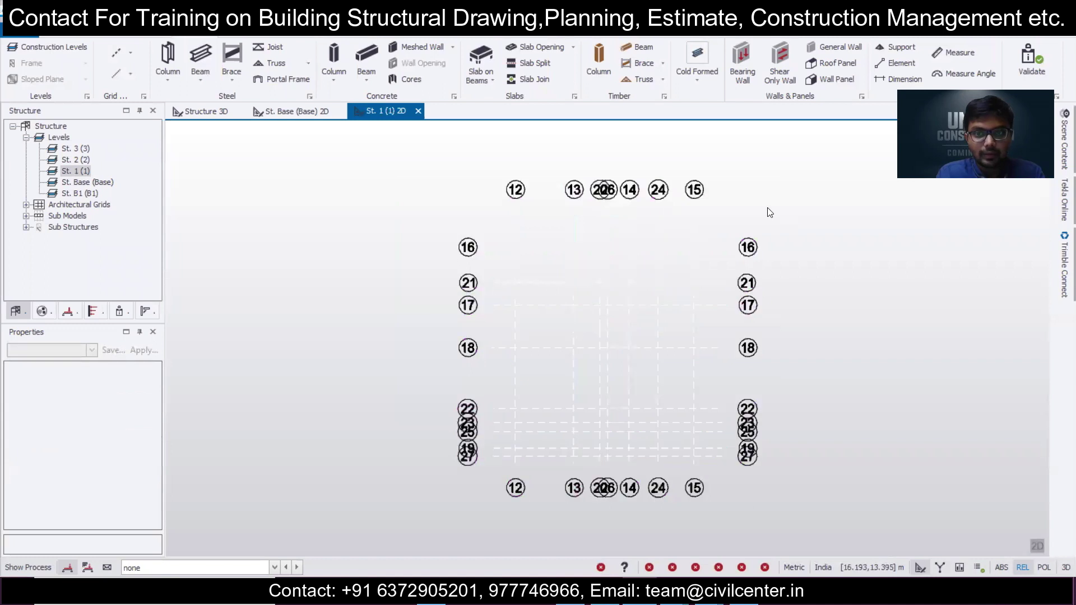
{"action": "left_click_drag", "start_coordinate": [787, 221], "coordinate": [440, 125]}
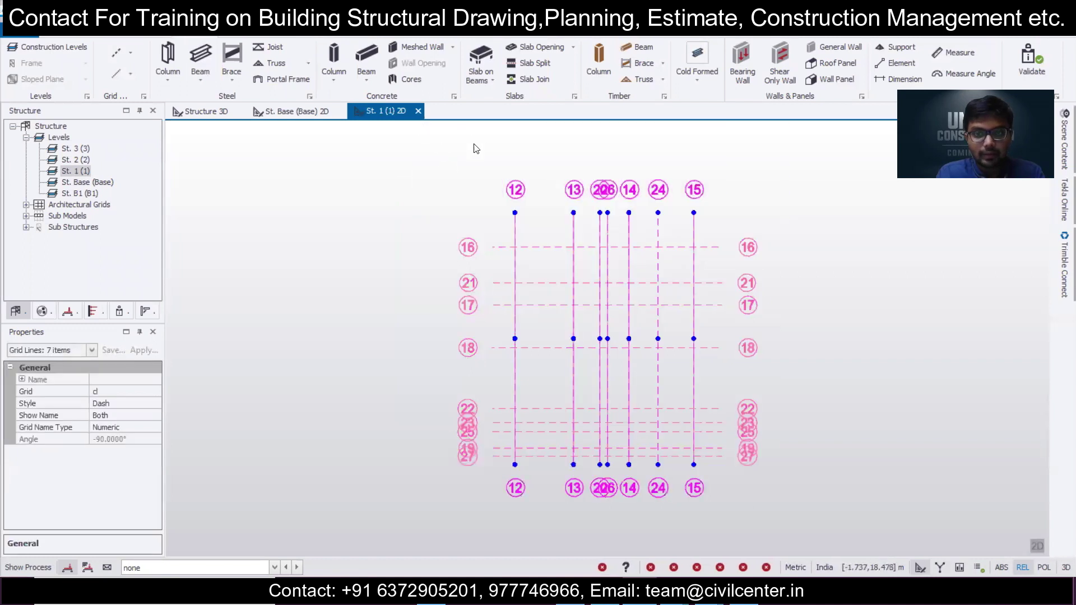
{"action": "key", "text": "Escape"}
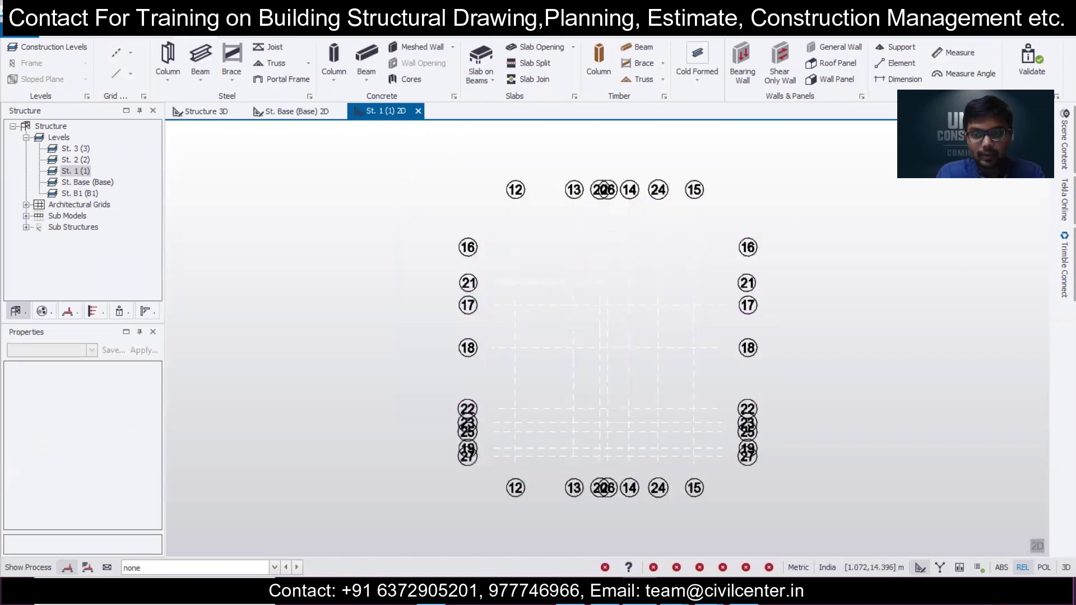
{"action": "left_click", "coordinate": [677, 592]}
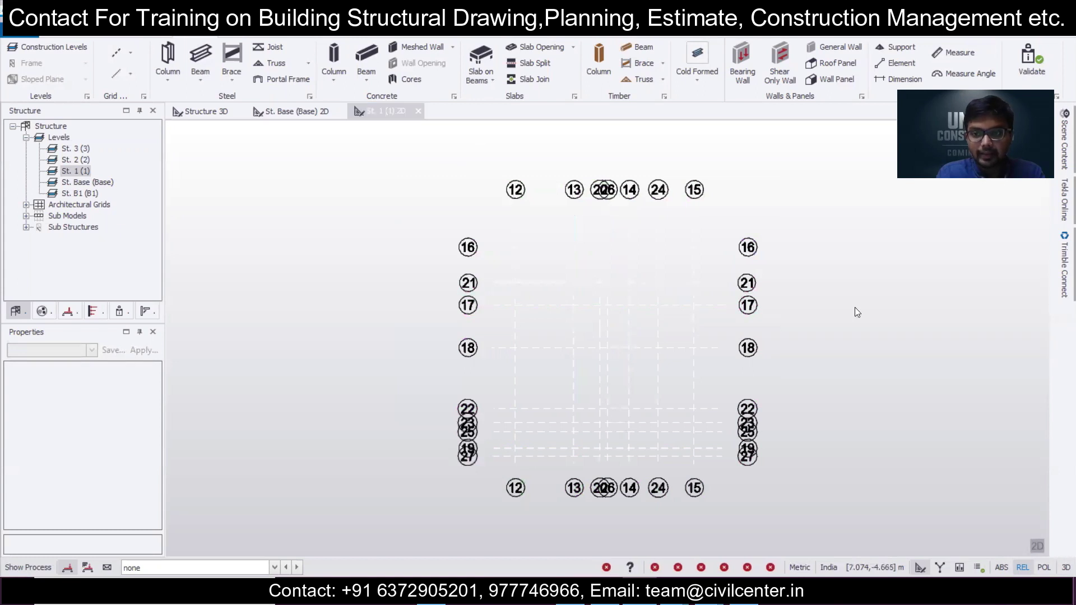
- Change the colour of the cl architectural grid on level St. 1 to black
{"action": "left_click", "coordinate": [689, 201]}
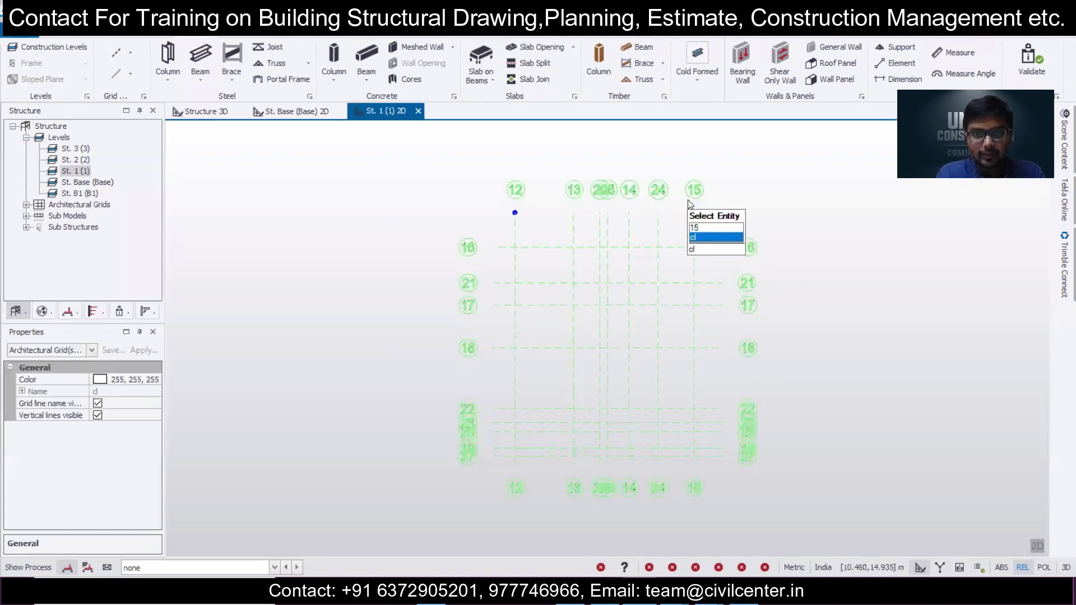
{"action": "left_click", "coordinate": [716, 237]}
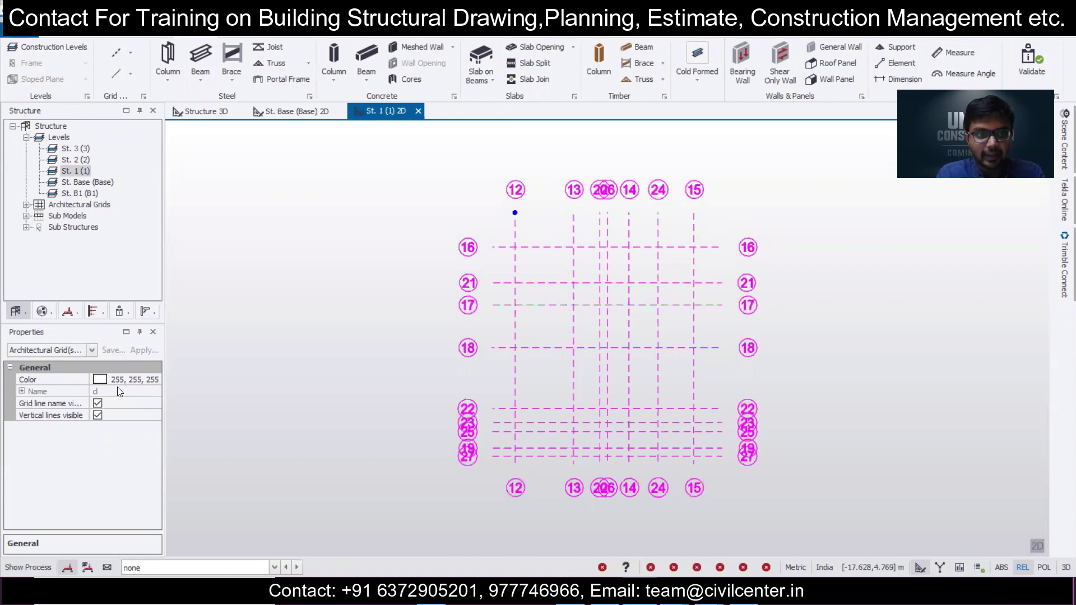
{"action": "left_click", "coordinate": [91, 349]}
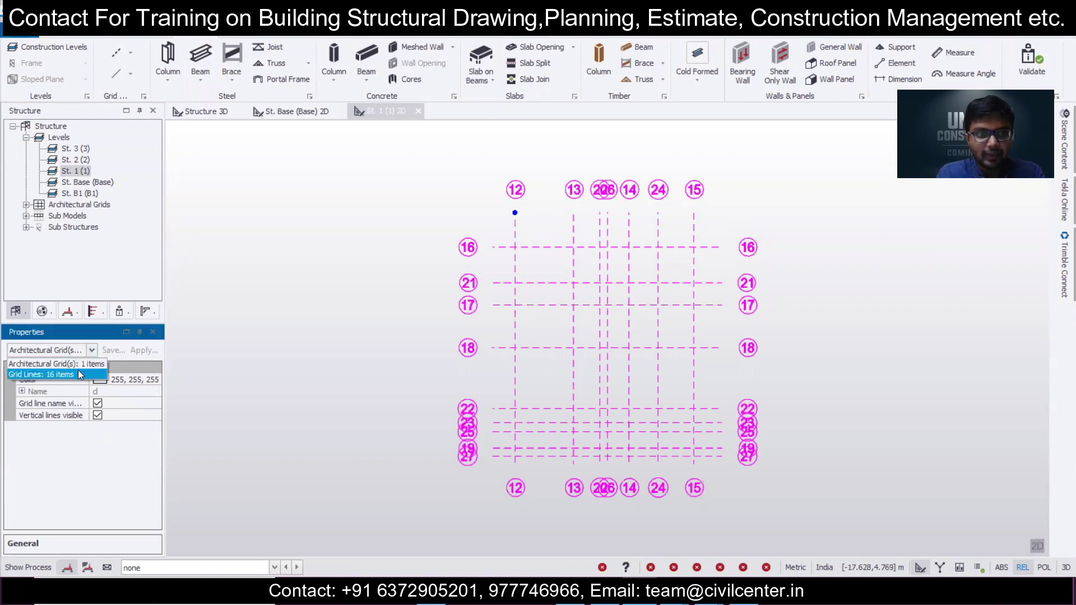
{"action": "left_click", "coordinate": [79, 370]}
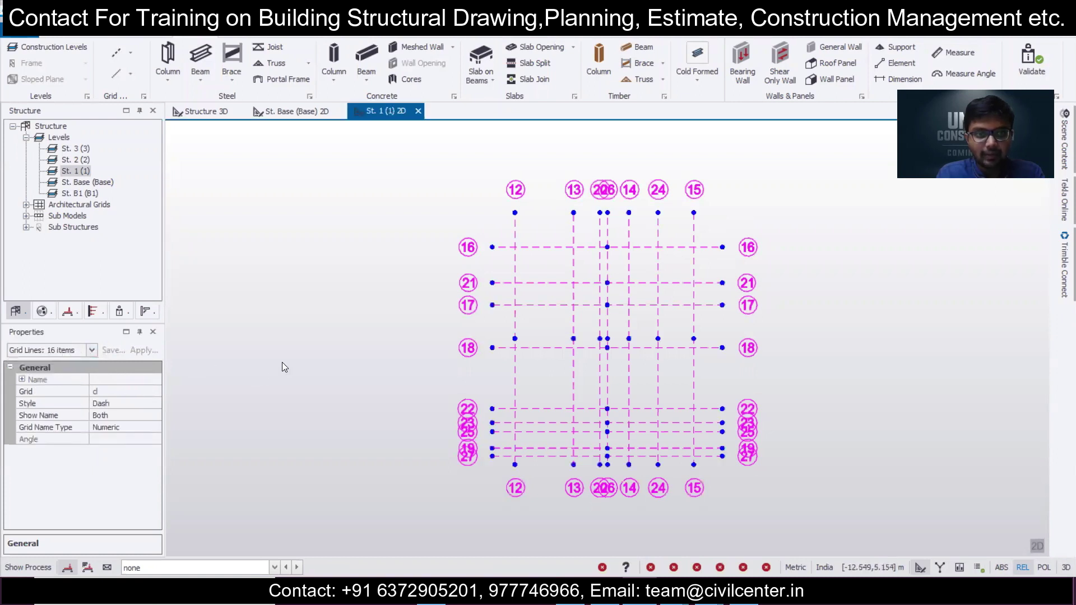
{"action": "left_click", "coordinate": [90, 347]}
{"action": "left_click", "coordinate": [82, 365]}
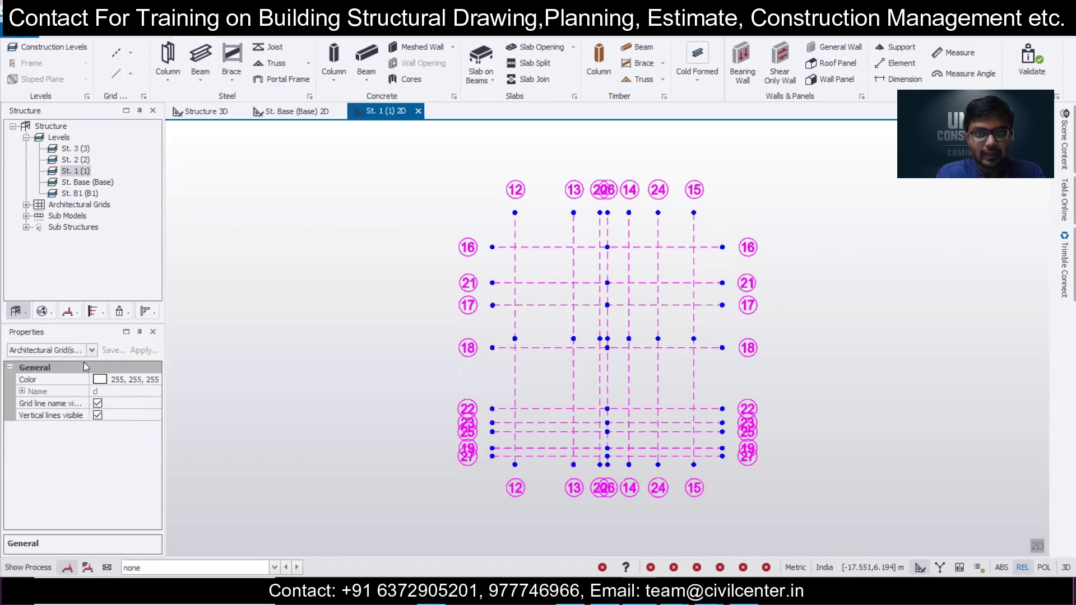
{"action": "left_click", "coordinate": [139, 380]}
{"action": "left_click", "coordinate": [154, 380]}
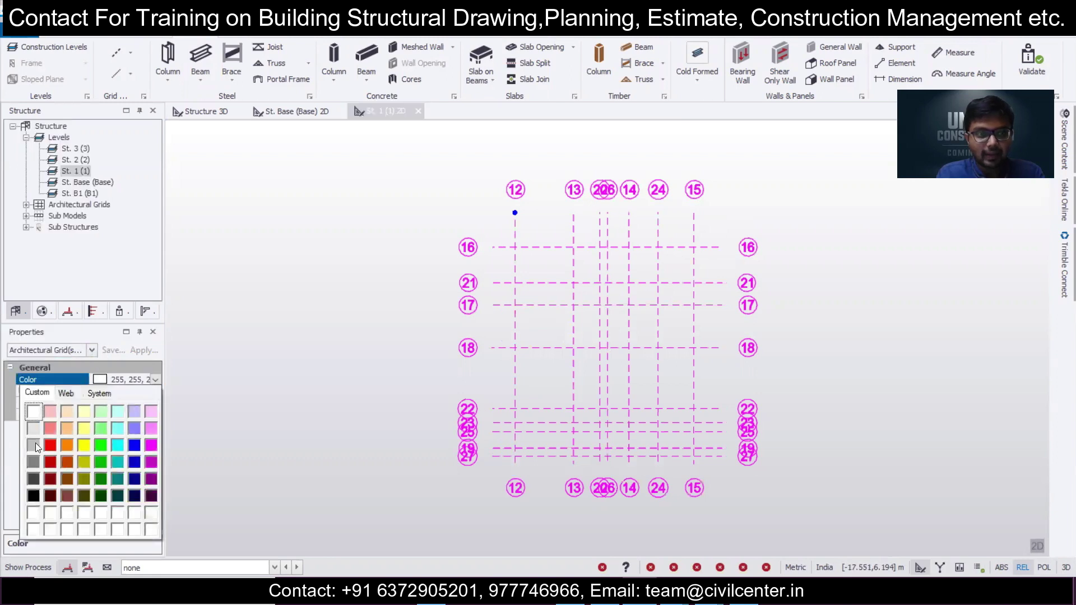
{"action": "left_click", "coordinate": [34, 495]}
{"action": "left_click", "coordinate": [443, 395]}
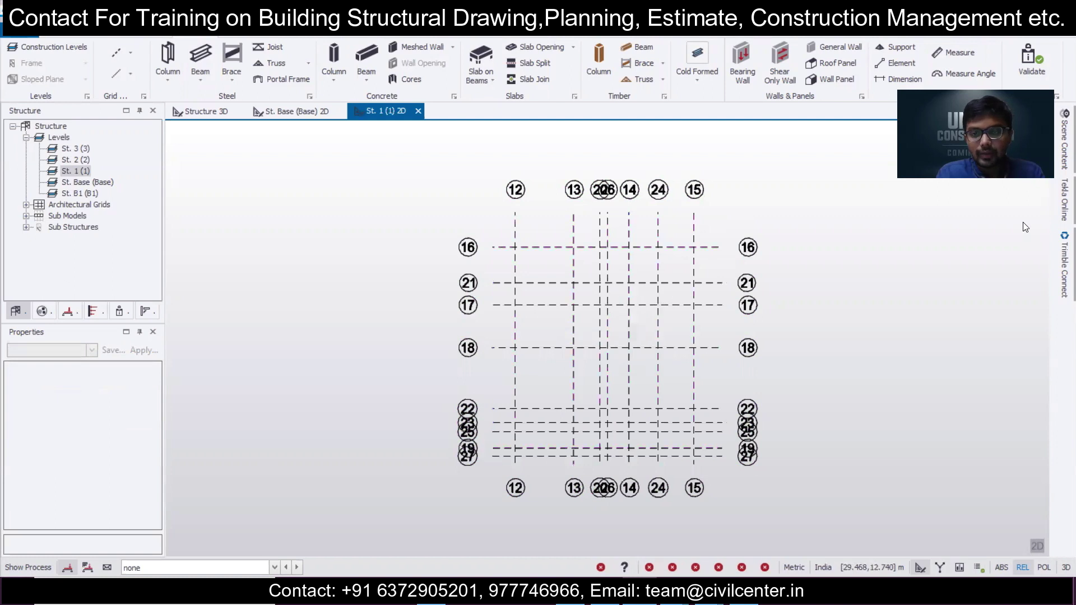
- Load Mr.T FF again for DXF import on level St. 1, excluding the cl layer
{"action": "scroll", "coordinate": [1011, 203], "scroll_direction": "down", "scroll_amount": 1}
{"action": "middle_click_drag", "start_coordinate": [1010, 203], "coordinate": [881, 258]}
{"action": "middle_click_drag", "start_coordinate": [795, 249], "coordinate": [850, 204]}
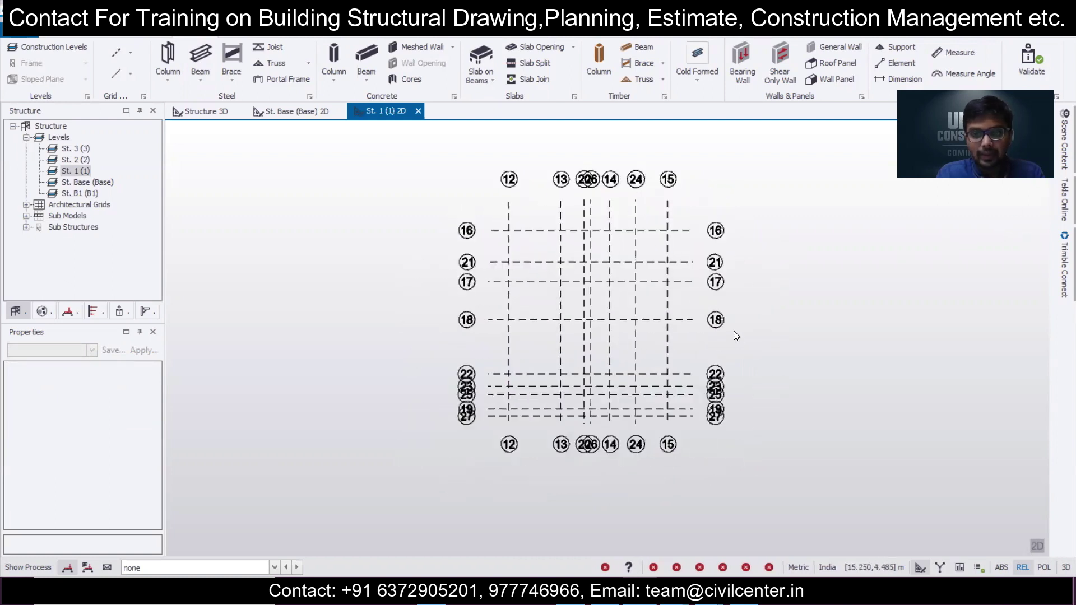
{"action": "scroll", "coordinate": [734, 331], "scroll_direction": "up", "scroll_amount": 1}
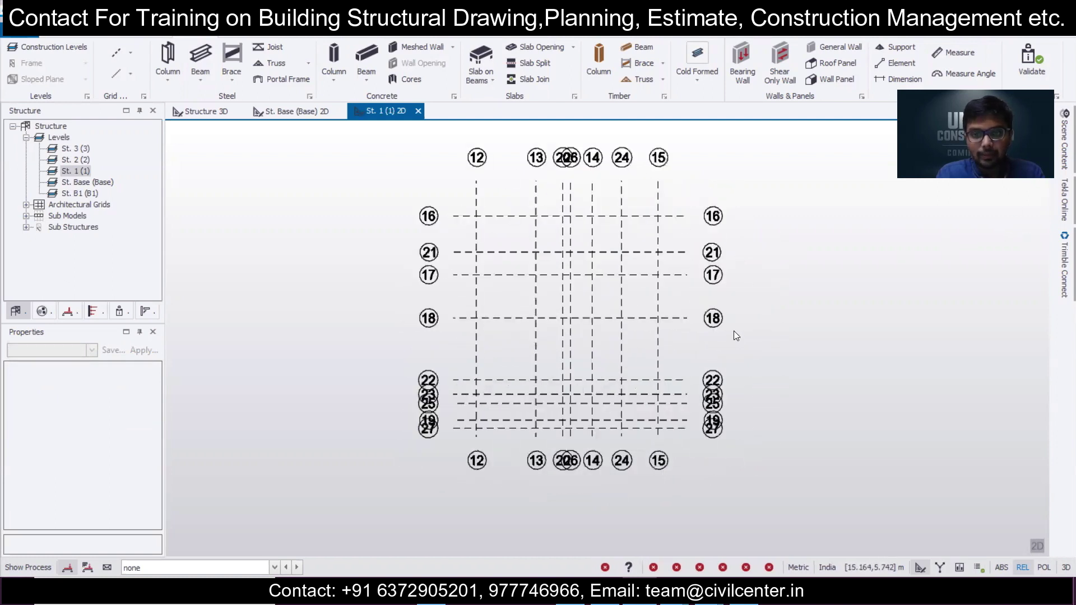
{"action": "left_click", "coordinate": [130, 52]}
{"action": "left_click", "coordinate": [180, 177]}
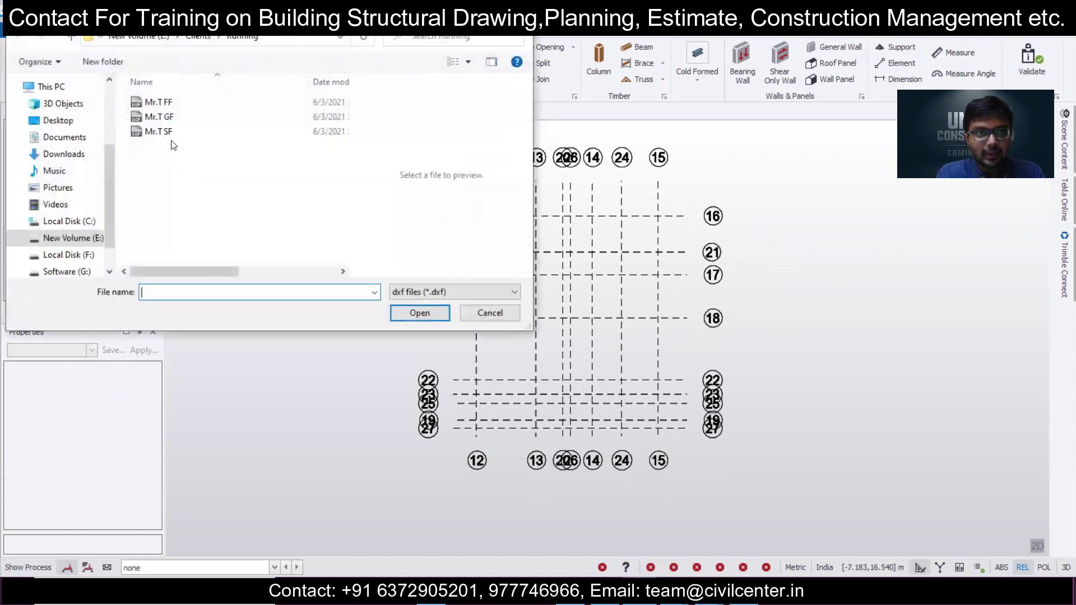
{"action": "left_click", "coordinate": [181, 110]}
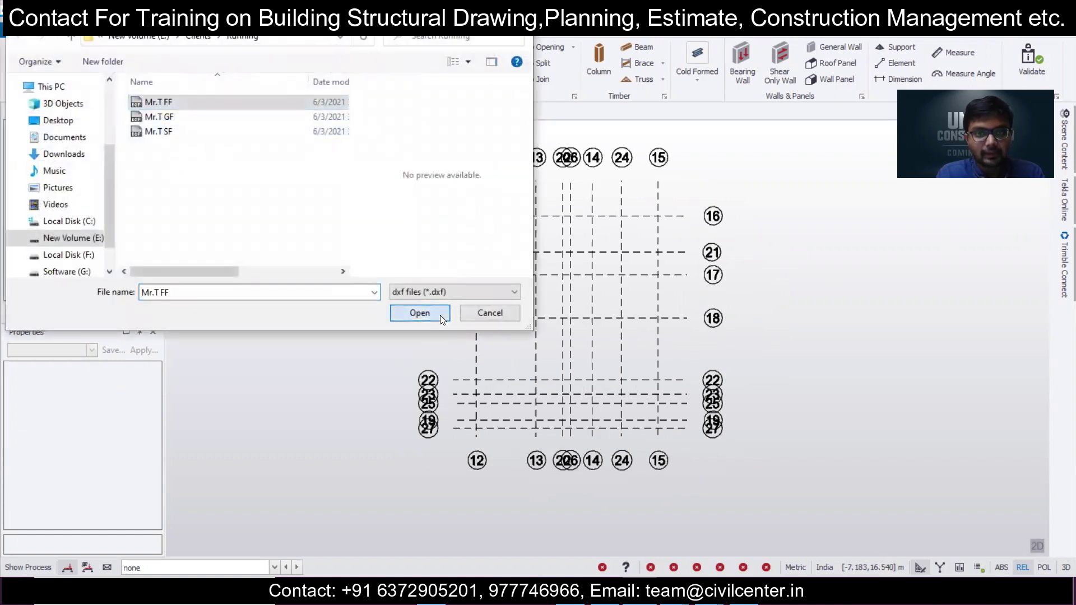
{"action": "left_click", "coordinate": [440, 313]}
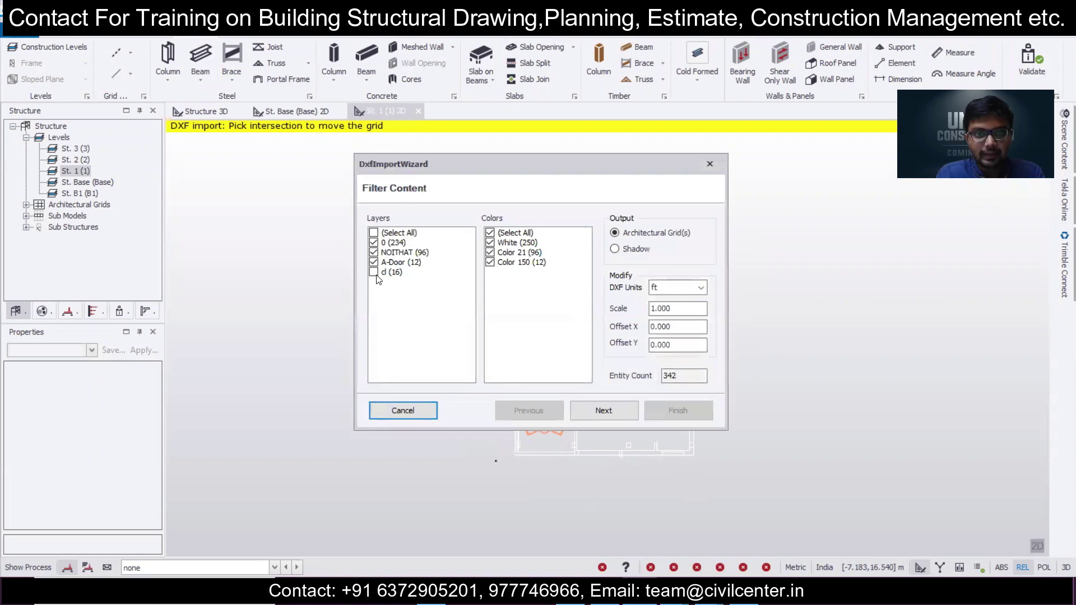
- Import the Mr.T FF plan as a shadow in mm and check its alignment with the grid lines
{"action": "left_click", "coordinate": [691, 288]}
{"action": "left_click", "coordinate": [628, 255]}
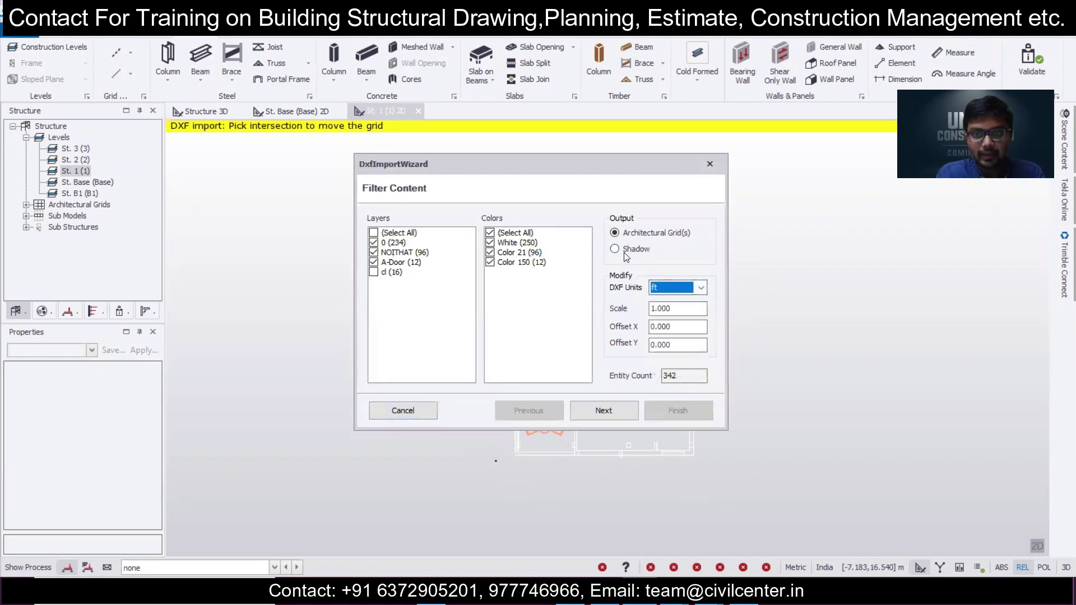
{"action": "left_click", "coordinate": [622, 250]}
{"action": "left_click", "coordinate": [678, 287]}
{"action": "left_click", "coordinate": [656, 303]}
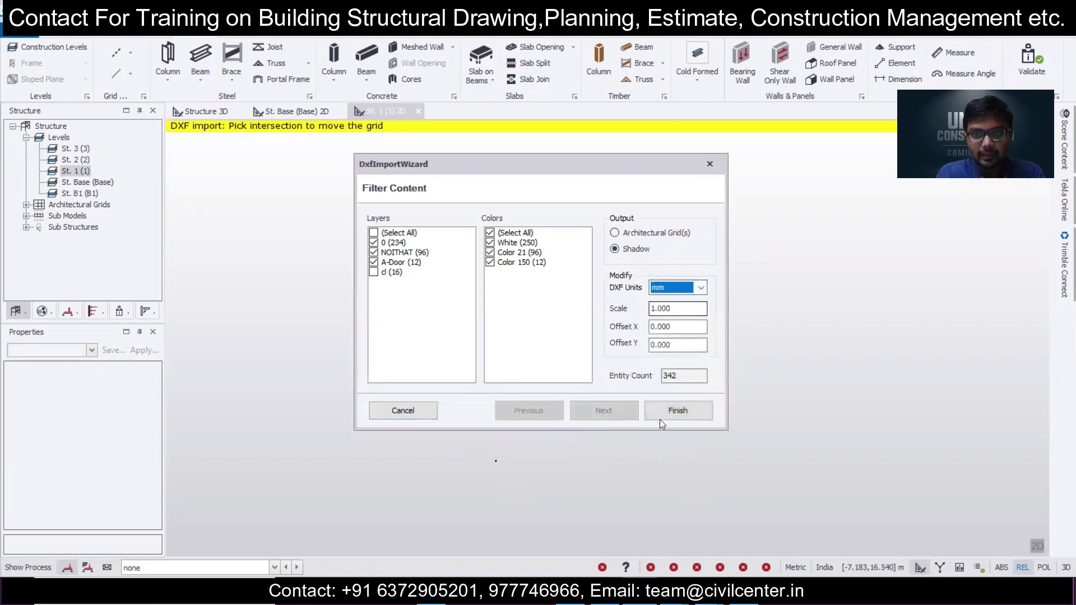
{"action": "left_click", "coordinate": [678, 410]}
{"action": "scroll", "coordinate": [426, 435], "scroll_direction": "up", "scroll_amount": 10}
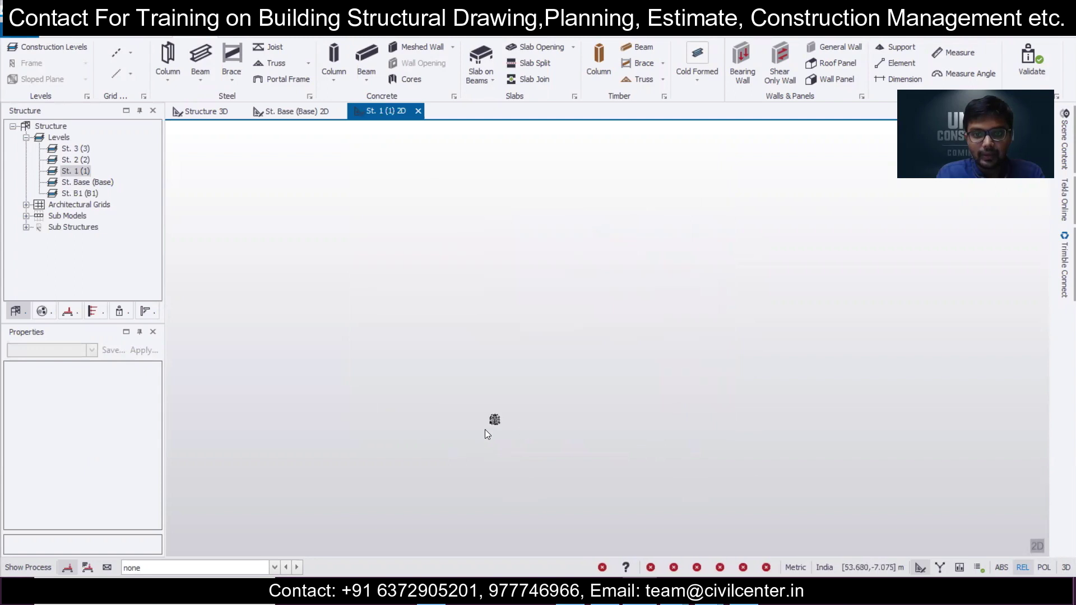
{"action": "scroll", "coordinate": [660, 302], "scroll_direction": "up", "scroll_amount": 5}
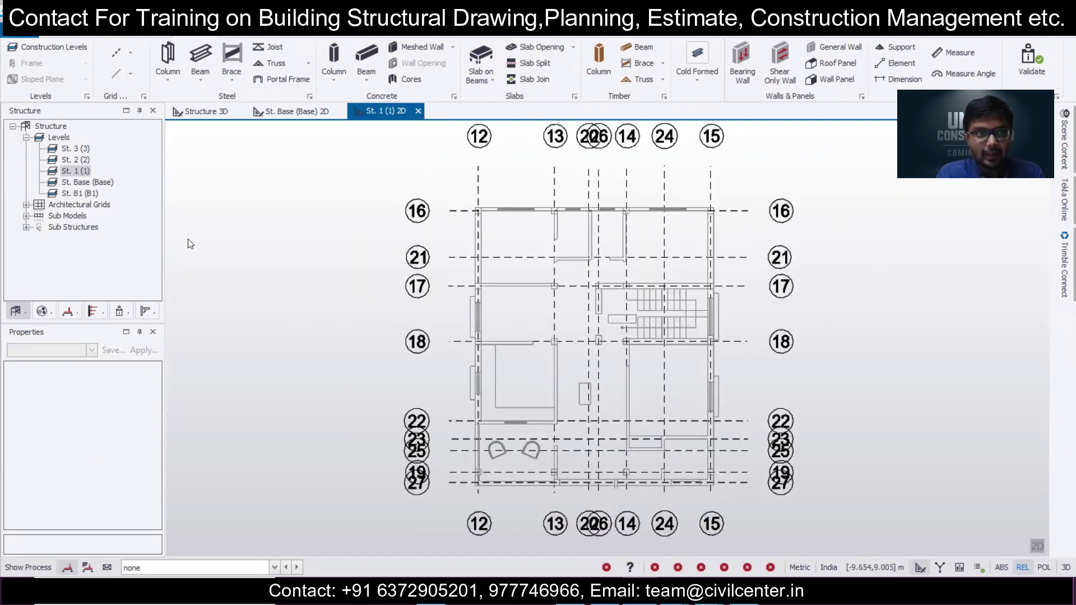
- Open the 2D view of level St. 2 and load Mr.T SF for DXF import, keeping only the cl layer
{"action": "double_click", "coordinate": [83, 159]}
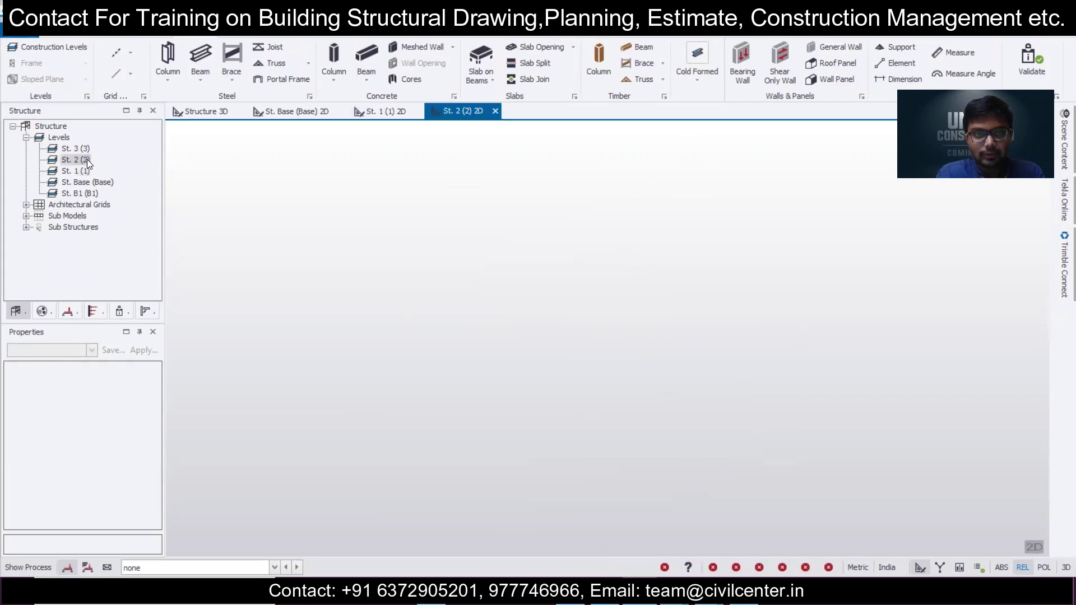
{"action": "left_click", "coordinate": [131, 53]}
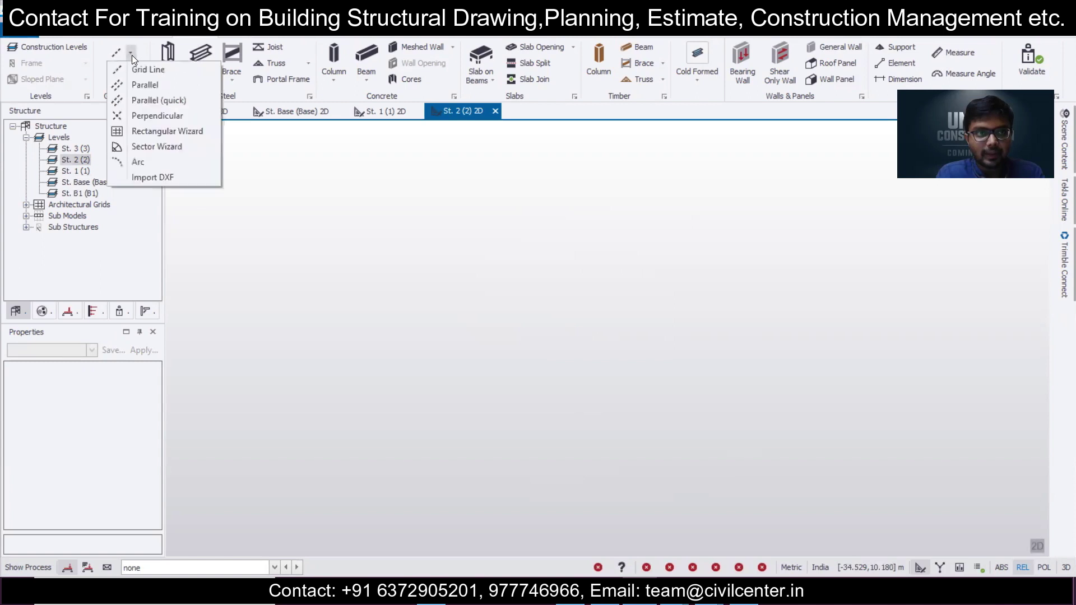
{"action": "left_click", "coordinate": [150, 170]}
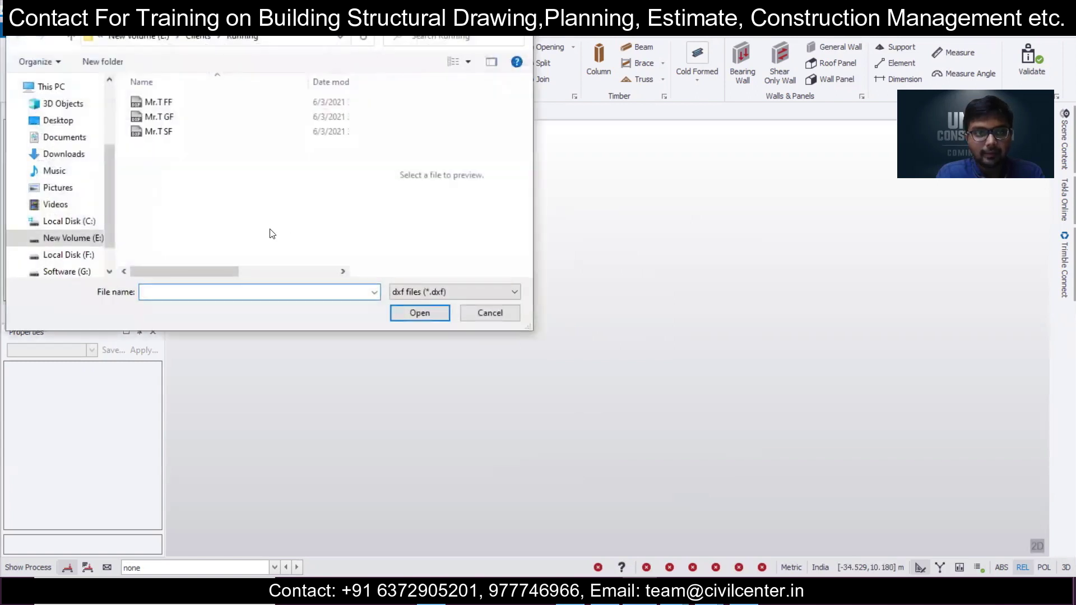
{"action": "left_click", "coordinate": [181, 134]}
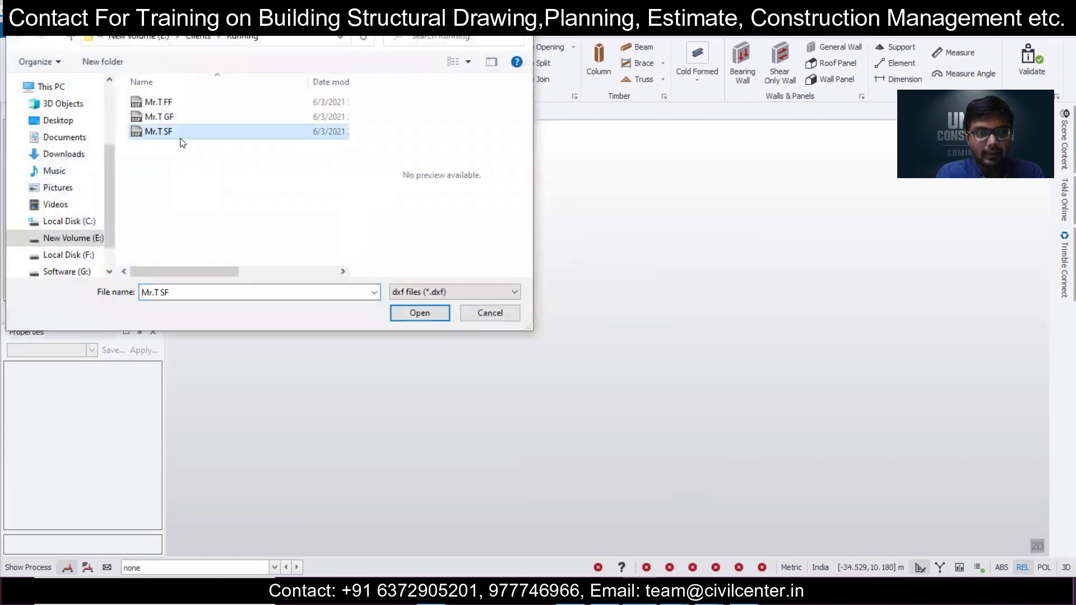
{"action": "left_click", "coordinate": [408, 309]}
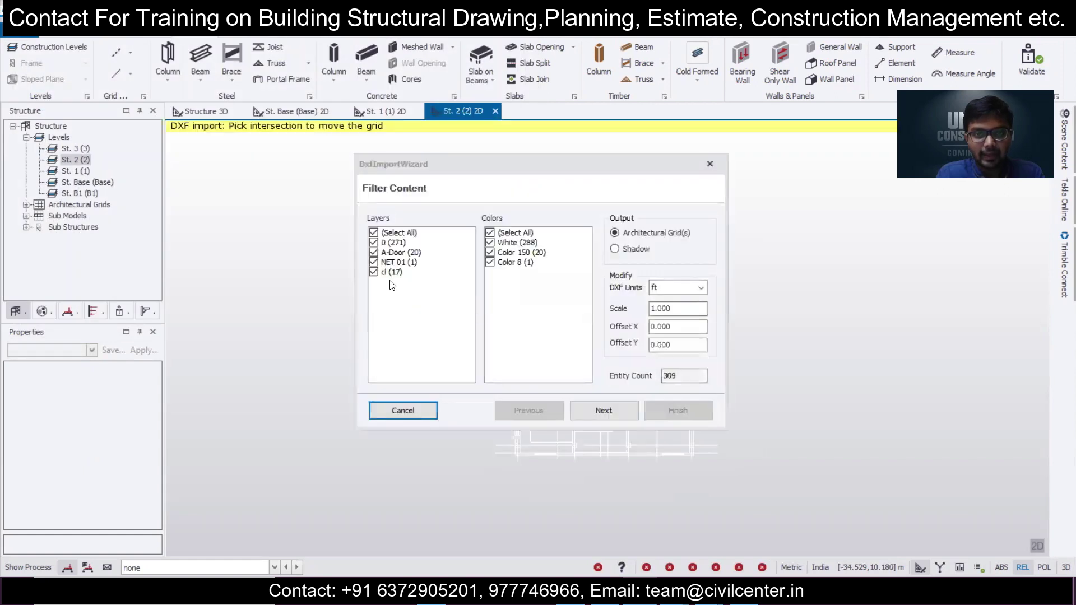
{"action": "left_click", "coordinate": [374, 263]}
{"action": "left_click", "coordinate": [374, 253]}
{"action": "left_click", "coordinate": [374, 242]}
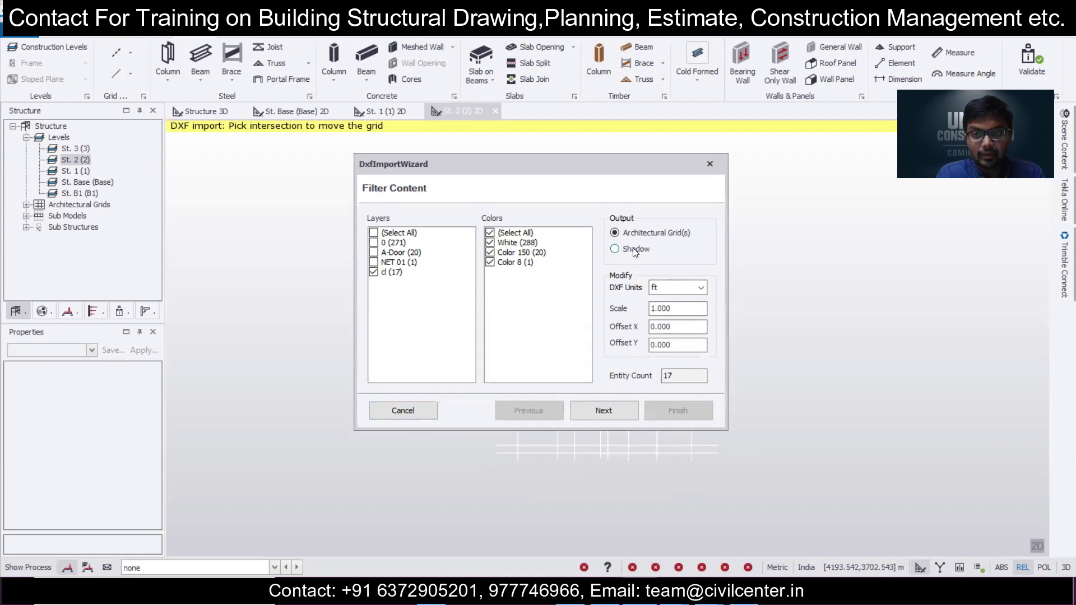
- Import the cl layer in mm as architectural grids by layer onto levels St. 2 and St. 3
{"action": "left_click", "coordinate": [674, 288]}
{"action": "left_click", "coordinate": [673, 302]}
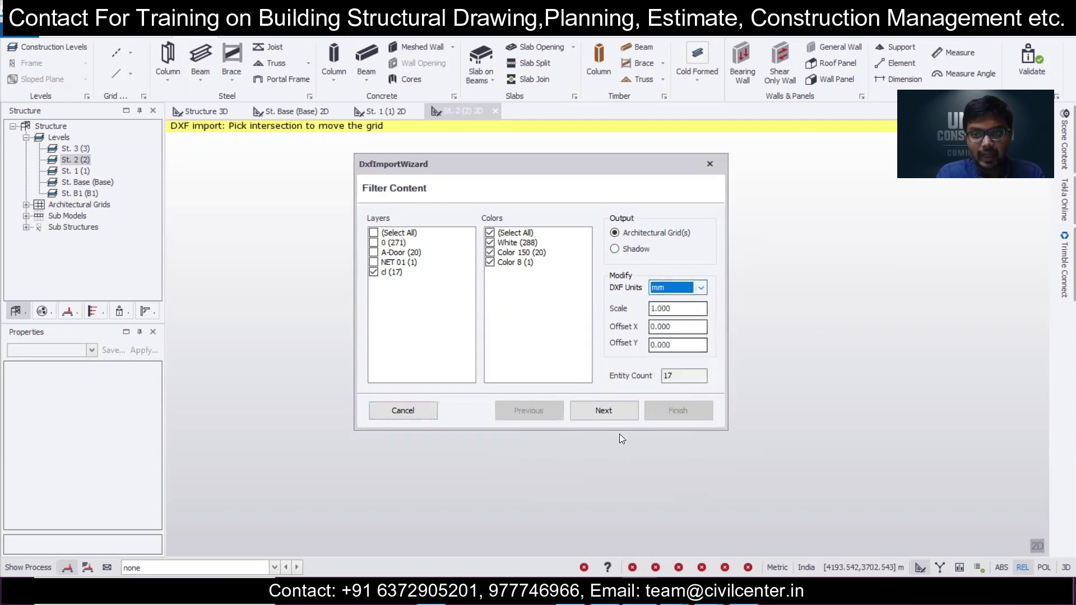
{"action": "left_click", "coordinate": [606, 409]}
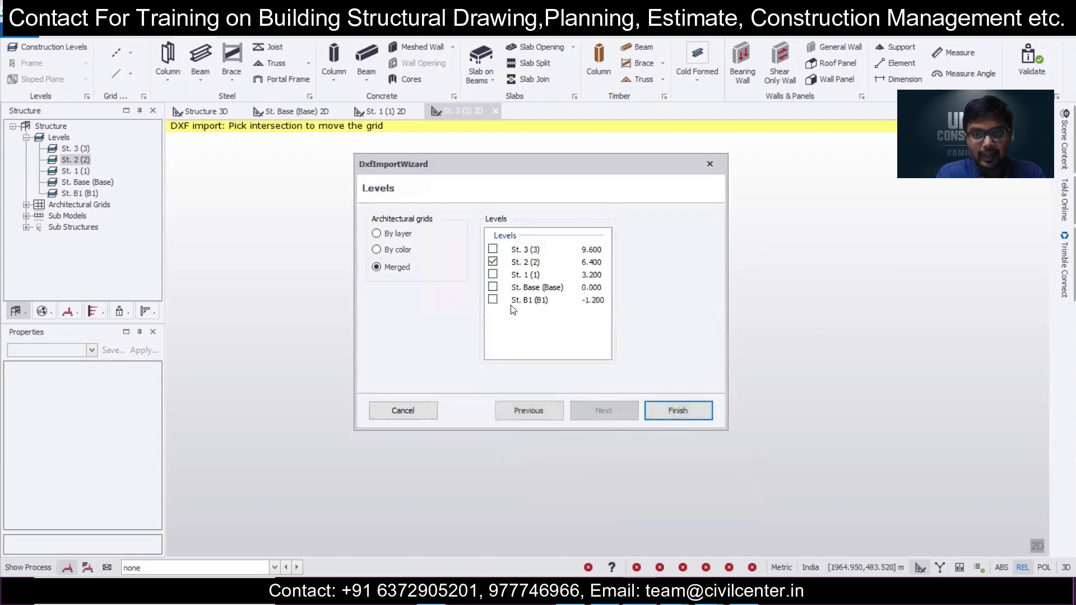
{"action": "left_click", "coordinate": [492, 249]}
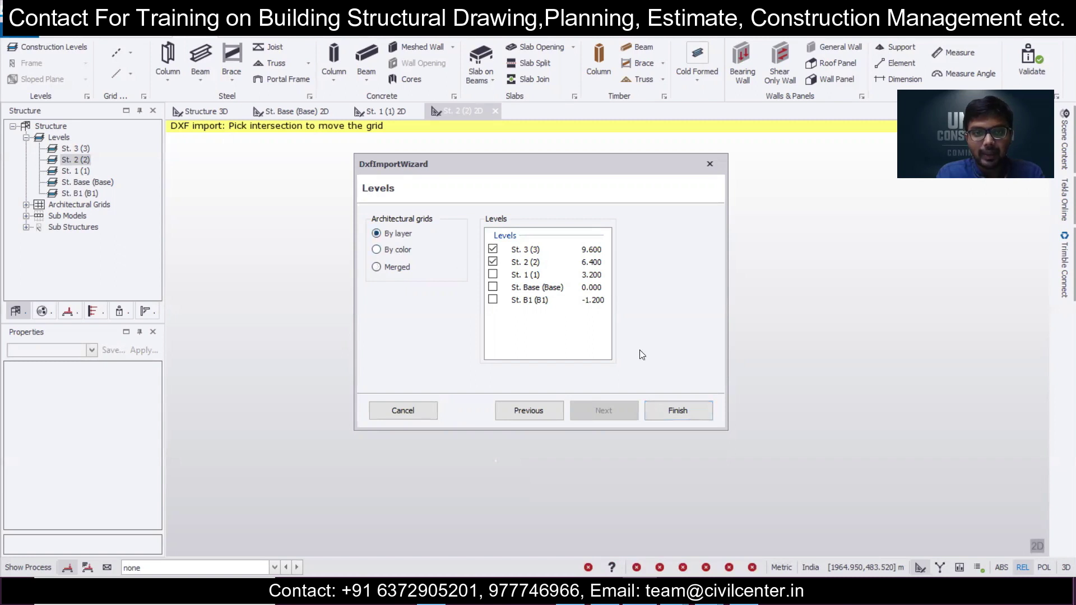
{"action": "left_click", "coordinate": [662, 413]}
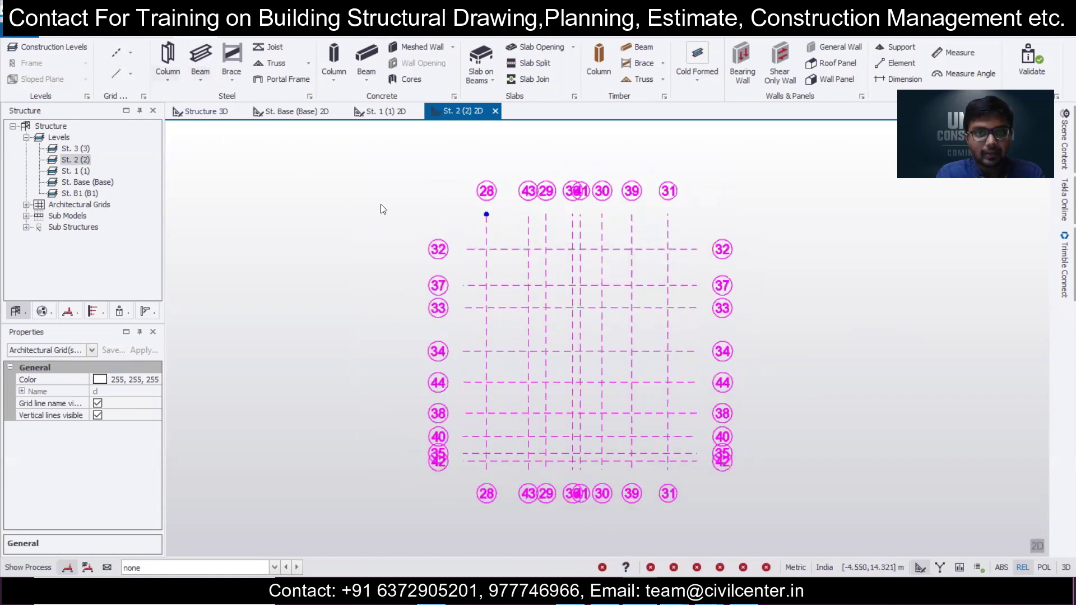
- Change the colour of the cl architectural grid on level St. 2 to black
{"action": "left_click", "coordinate": [149, 383]}
{"action": "left_click", "coordinate": [155, 380]}
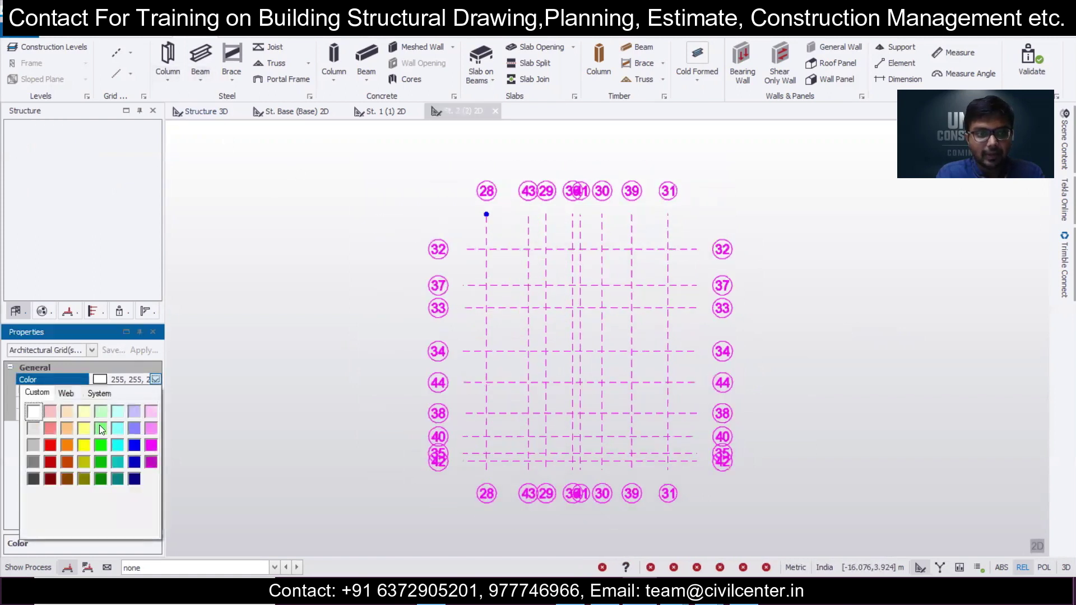
{"action": "left_click", "coordinate": [32, 495]}
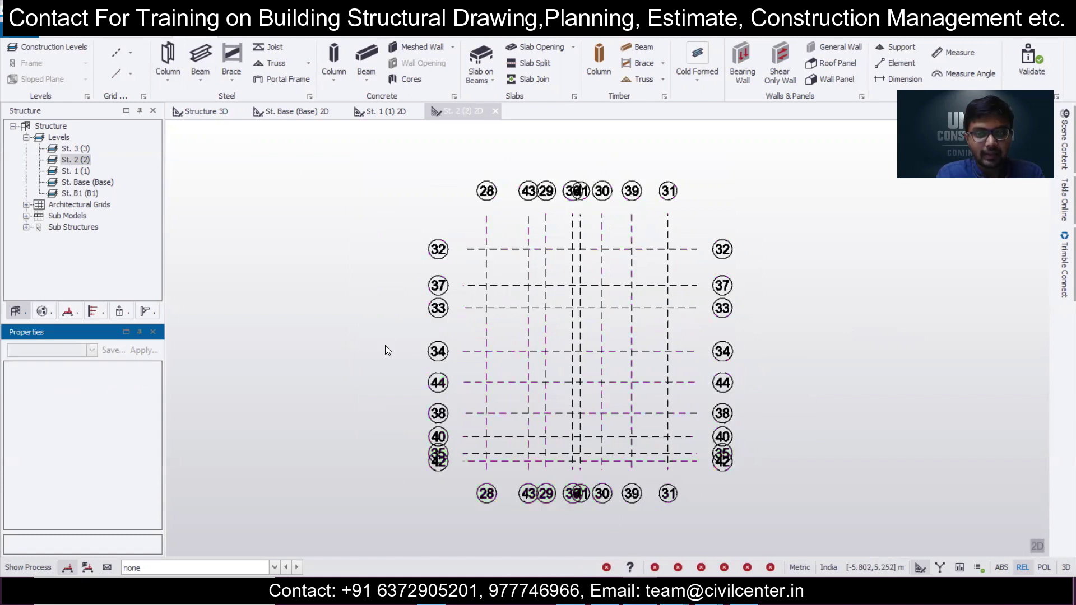
- Load Mr.T SF again for DXF import on level St. 2, excluding the cl layer
{"action": "left_click", "coordinate": [130, 52]}
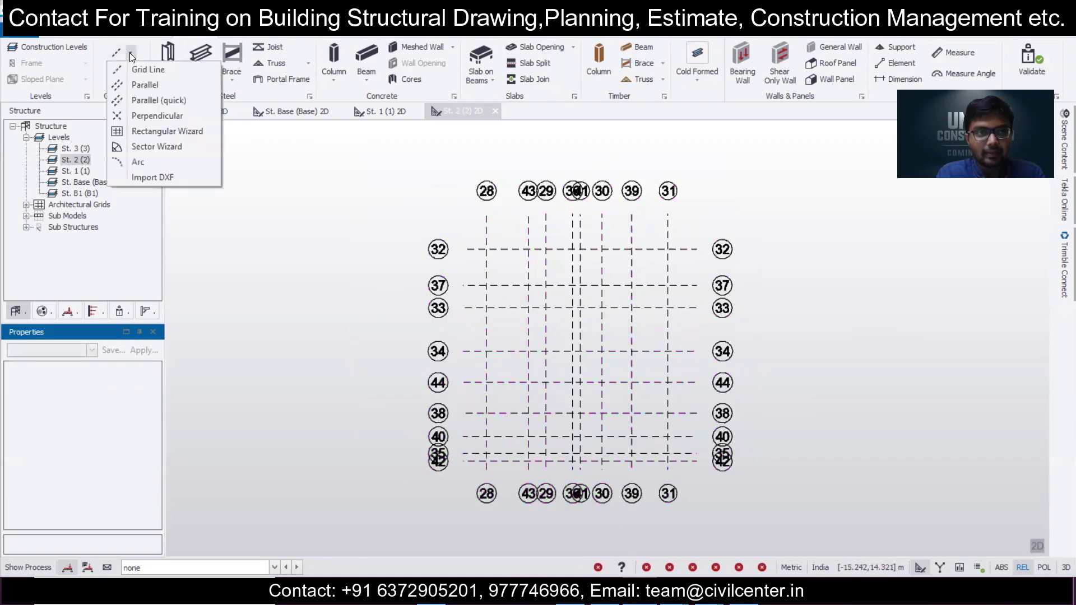
{"action": "left_click", "coordinate": [160, 178]}
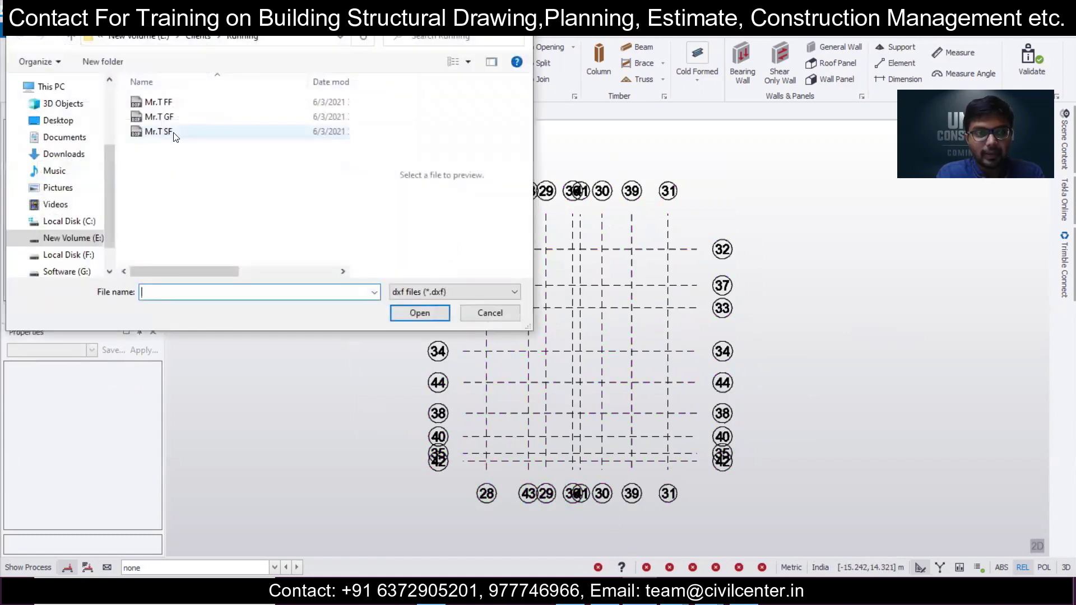
{"action": "left_click", "coordinate": [176, 135]}
{"action": "left_click", "coordinate": [433, 314]}
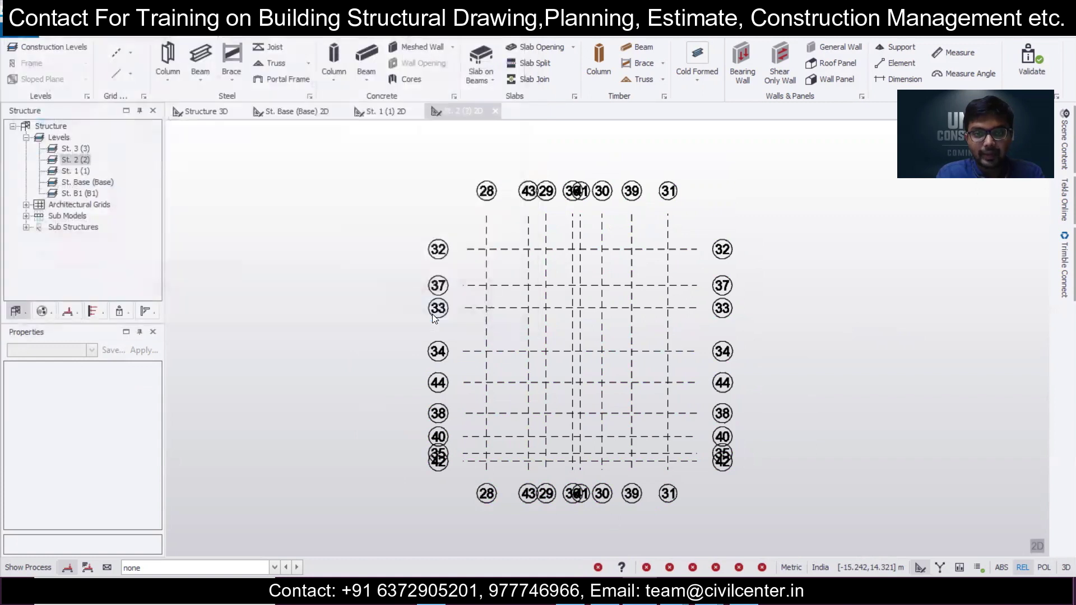
{"action": "left_click", "coordinate": [373, 272]}
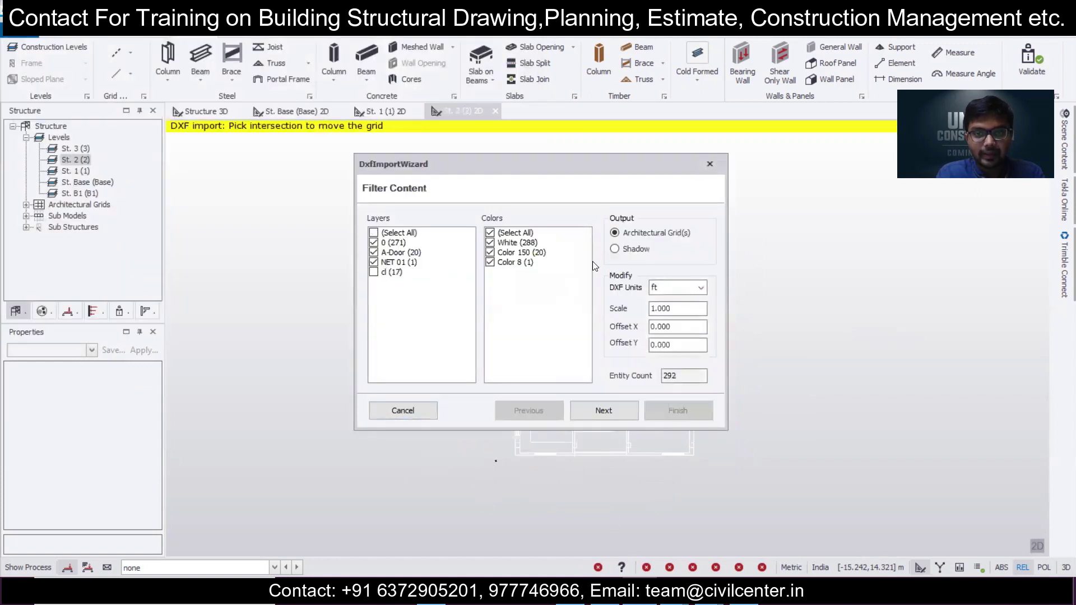
- Import the Mr.T SF plan as a shadow in mm and check its alignment with the grid lines
{"action": "left_click", "coordinate": [700, 288]}
{"action": "left_click", "coordinate": [673, 305]}
{"action": "left_click", "coordinate": [687, 409]}
{"action": "scroll", "coordinate": [497, 481], "scroll_direction": "up", "scroll_amount": 5}
{"action": "scroll", "coordinate": [479, 435], "scroll_direction": "up", "scroll_amount": 5}
{"action": "scroll", "coordinate": [537, 360], "scroll_direction": "up", "scroll_amount": 3}
{"action": "scroll", "coordinate": [571, 367], "scroll_direction": "up", "scroll_amount": 6}
{"action": "scroll", "coordinate": [758, 378], "scroll_direction": "up", "scroll_amount": 1}
{"action": "scroll", "coordinate": [732, 366], "scroll_direction": "down", "scroll_amount": 2}
{"action": "middle_click_drag", "start_coordinate": [680, 365], "coordinate": [732, 328]}
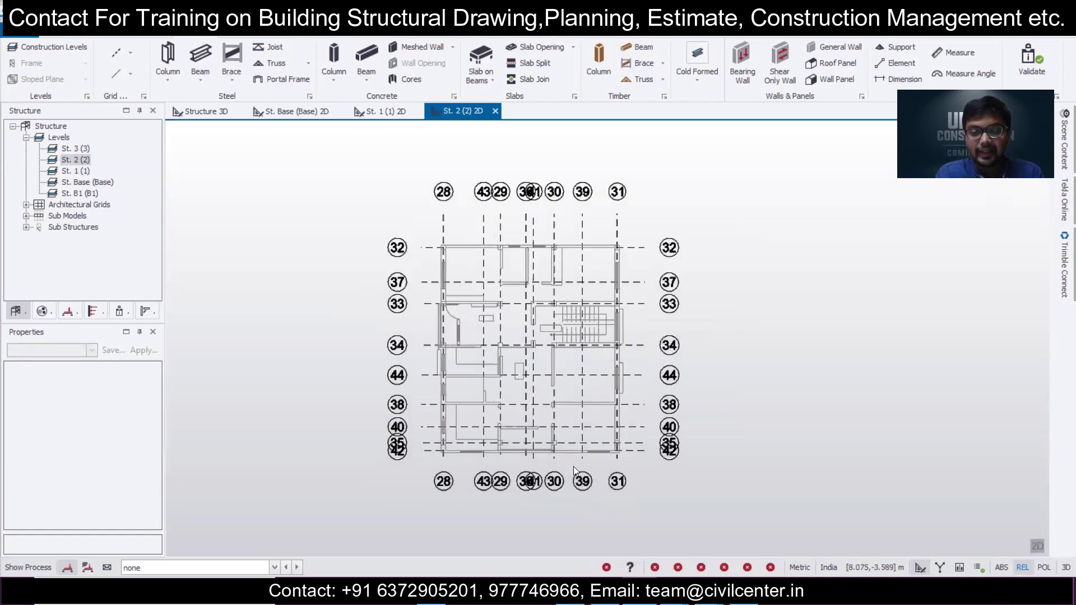